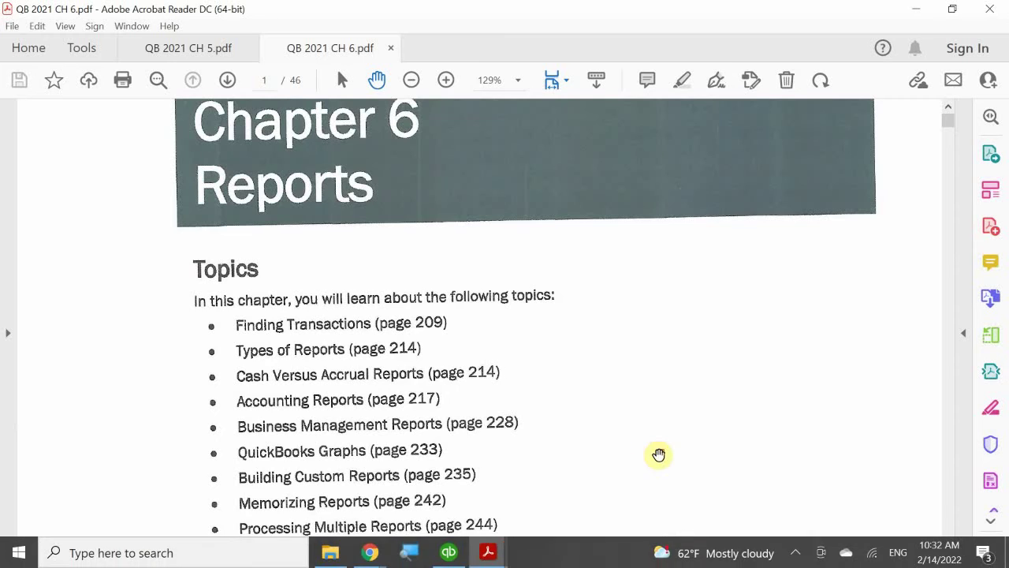
View the chapter's Finding Transactions introduction, switch to QuickBooks and close the open checking account reconciliation.
scroll(707, 457, "down", 10)
scroll(720, 446, "down", 5)
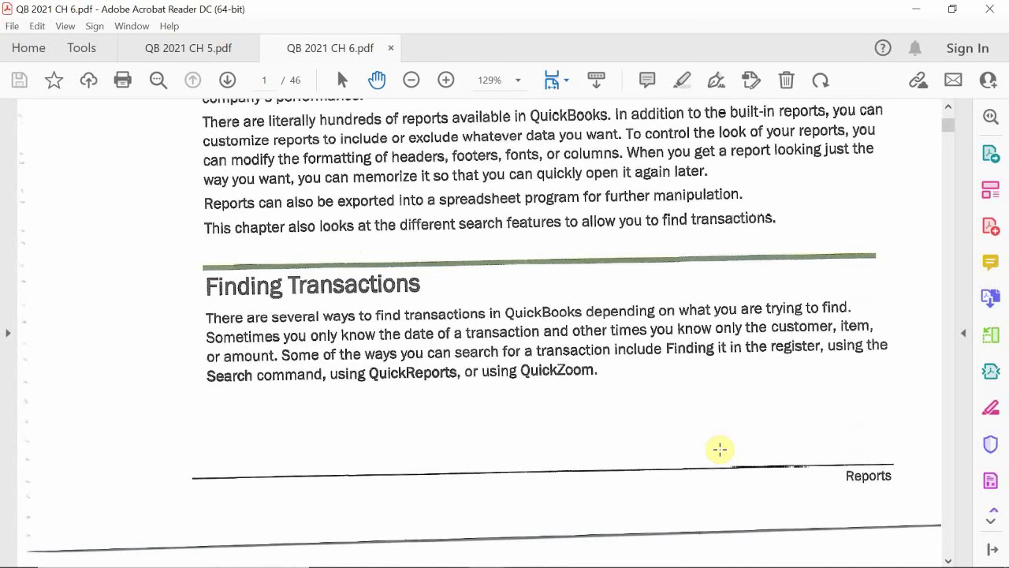
mouse_move(409, 558)
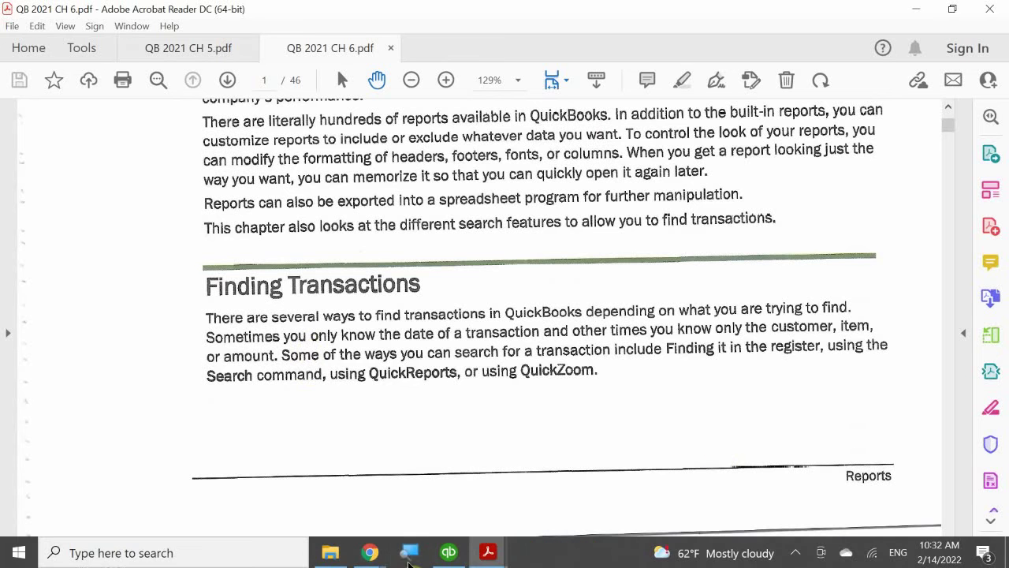
left_click(445, 554)
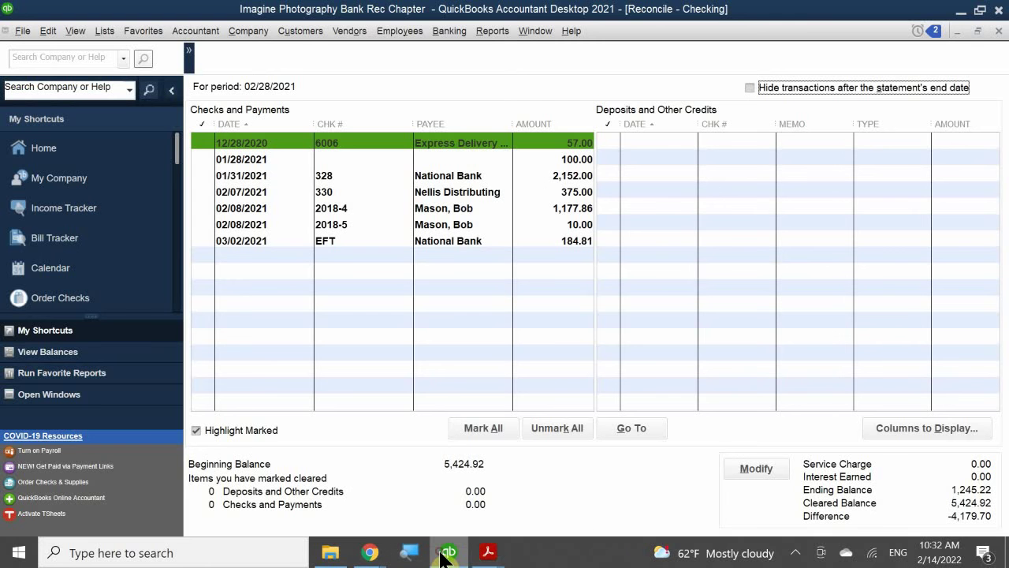
left_click(998, 32)
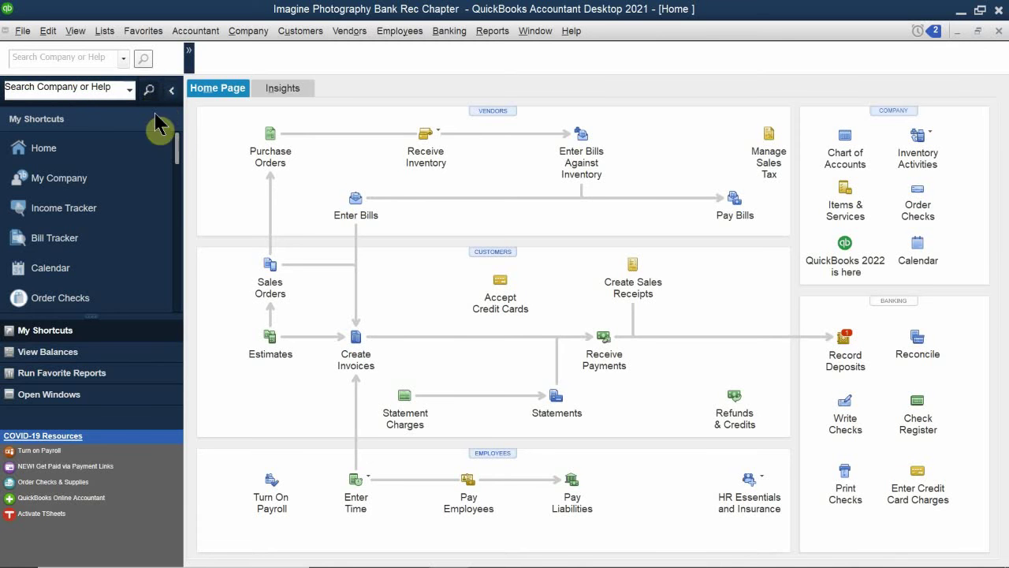
Open the invoice form, page back through the earlier invoices to the one dated 12/18/2020, and close the form.
left_click(350, 356)
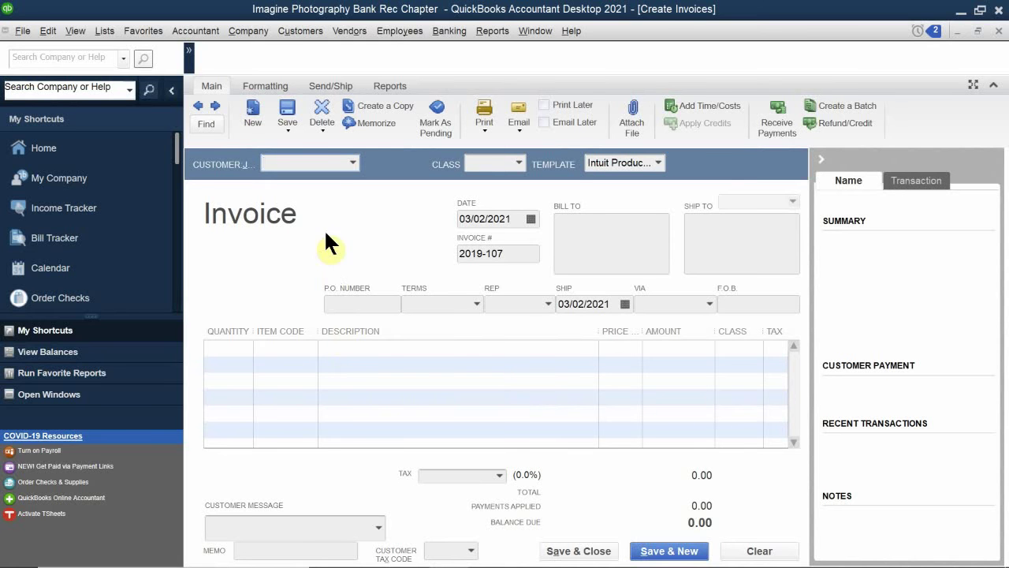
left_click(199, 109)
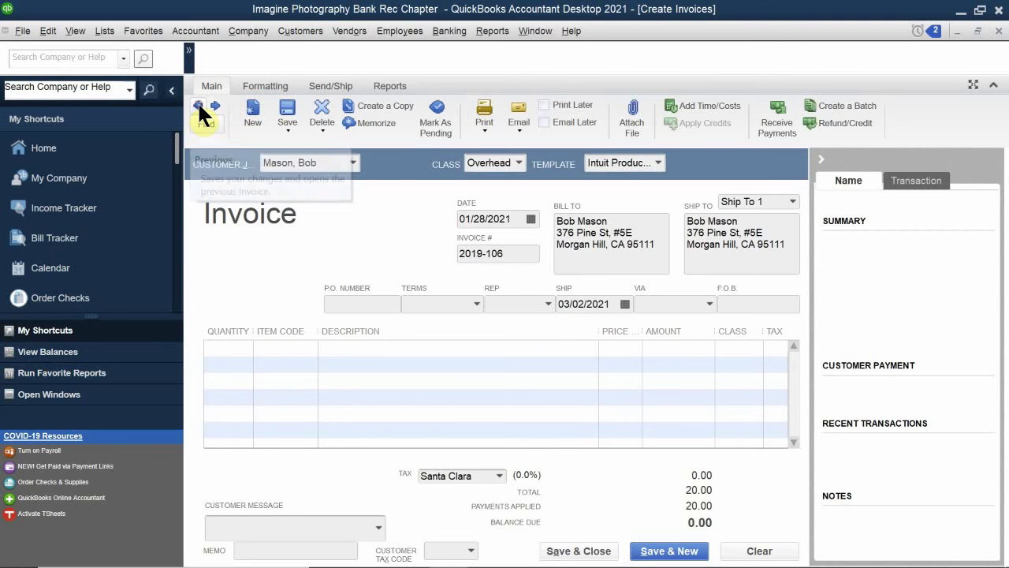
left_click(199, 109)
left_click(199, 109)
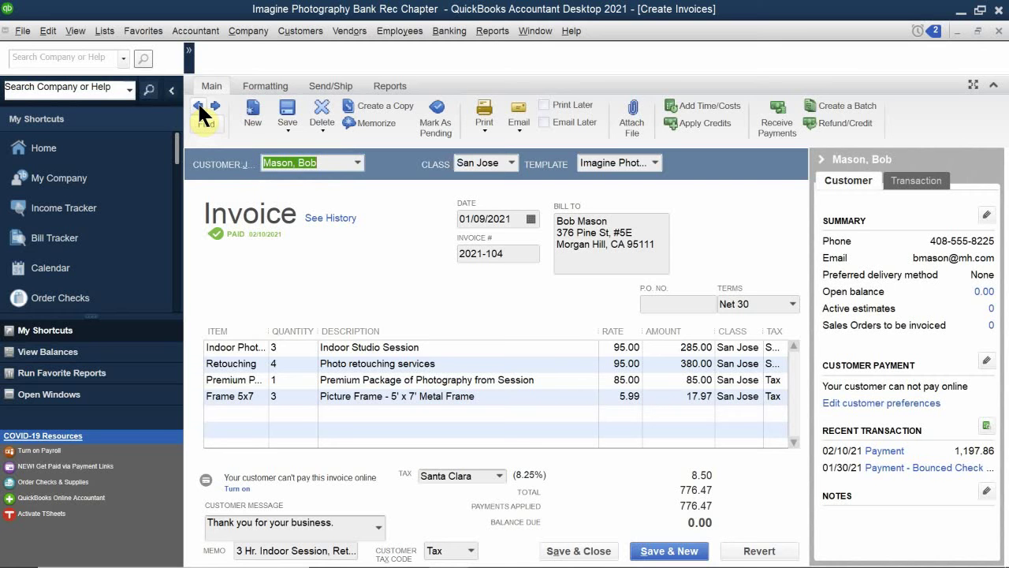
left_click(198, 109)
left_click(198, 109)
left_click(198, 109)
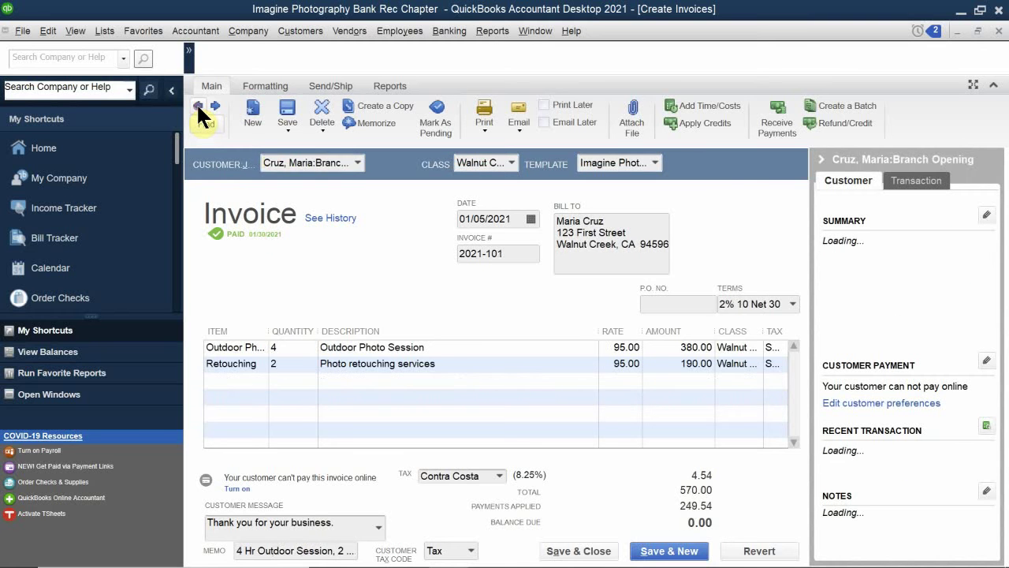
left_click(199, 109)
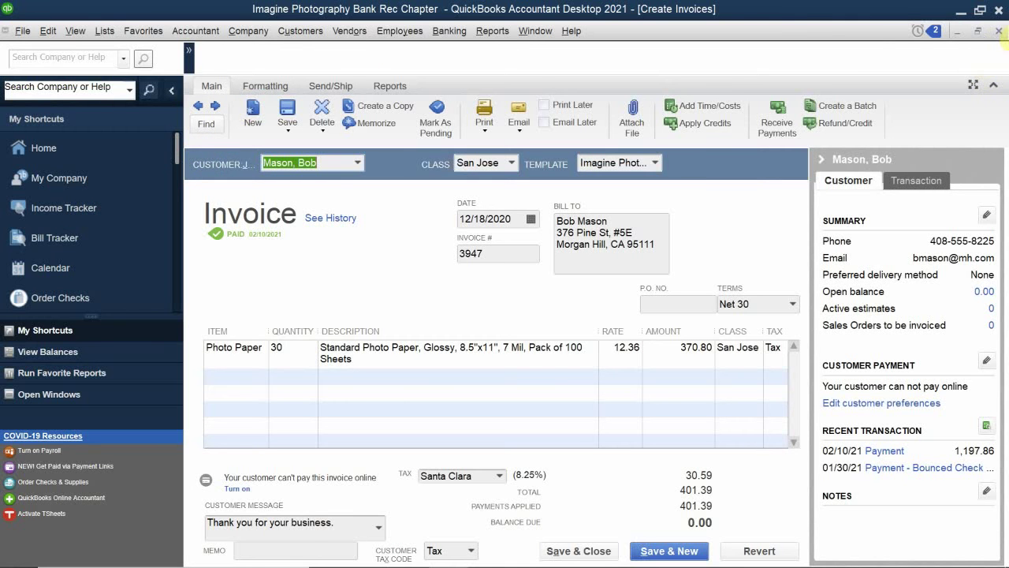
left_click(998, 31)
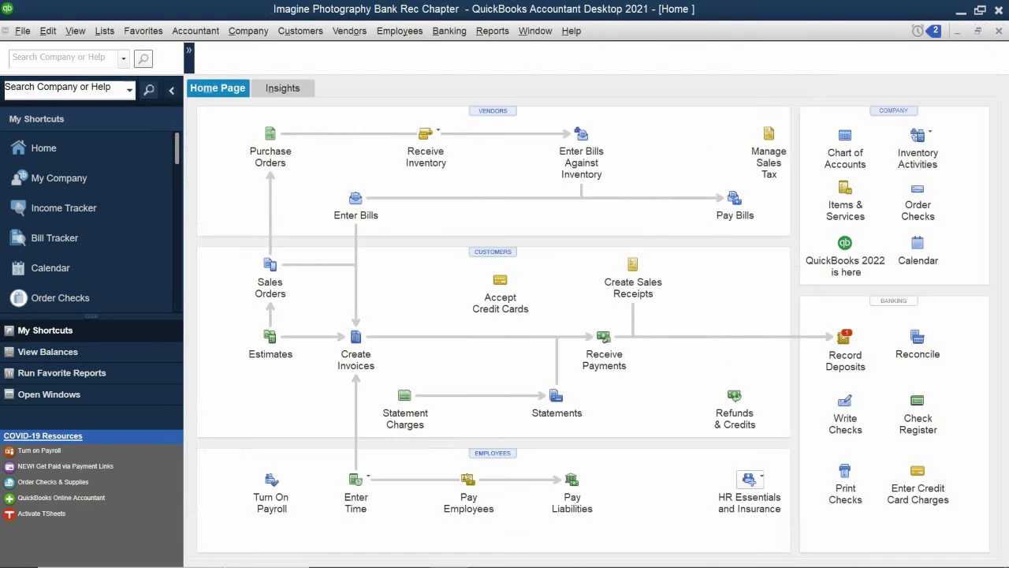
Search the company file for the customer's last name.
left_click(59, 93)
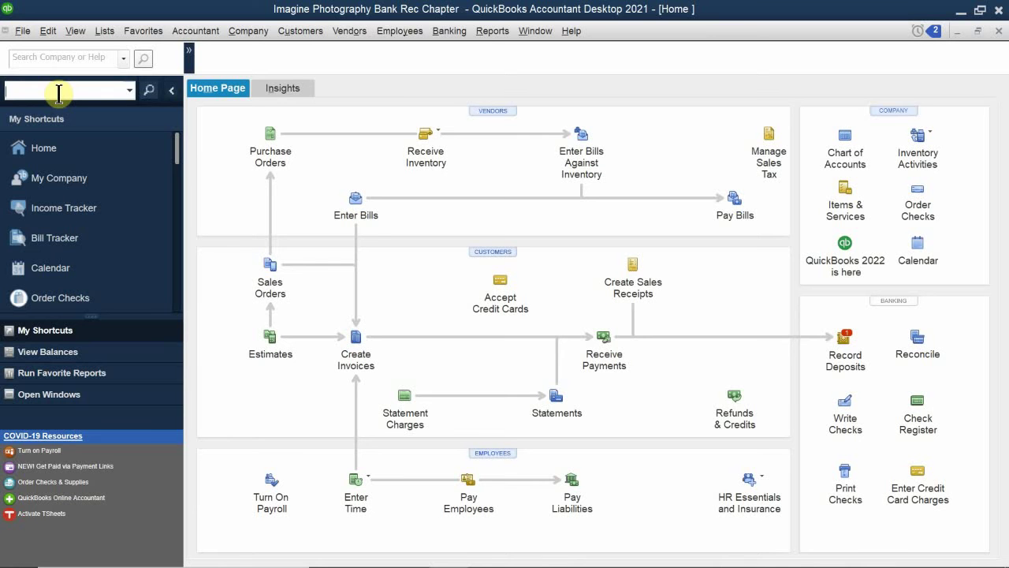
left_click(59, 93)
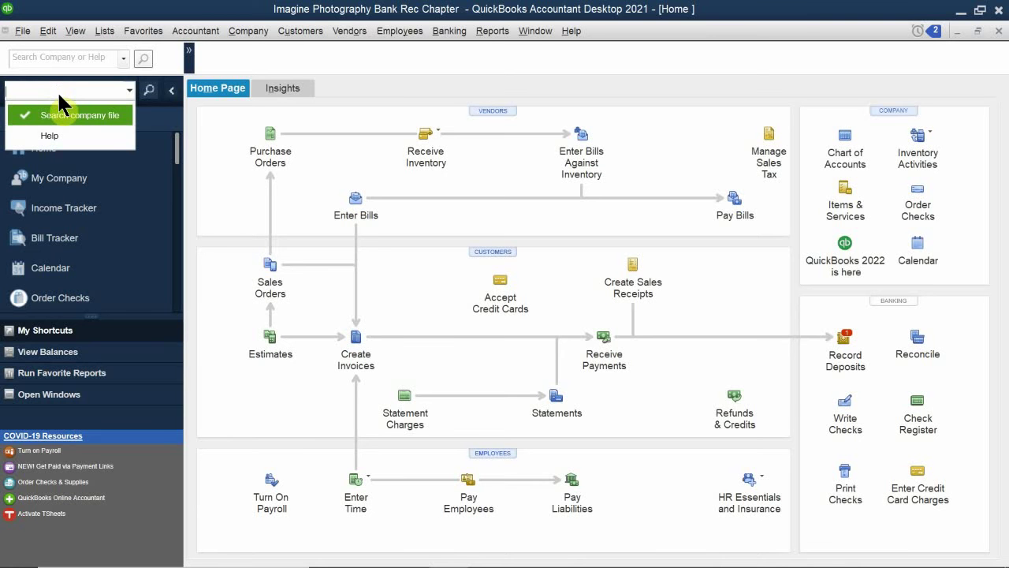
type("CRUZ")
key("Return")
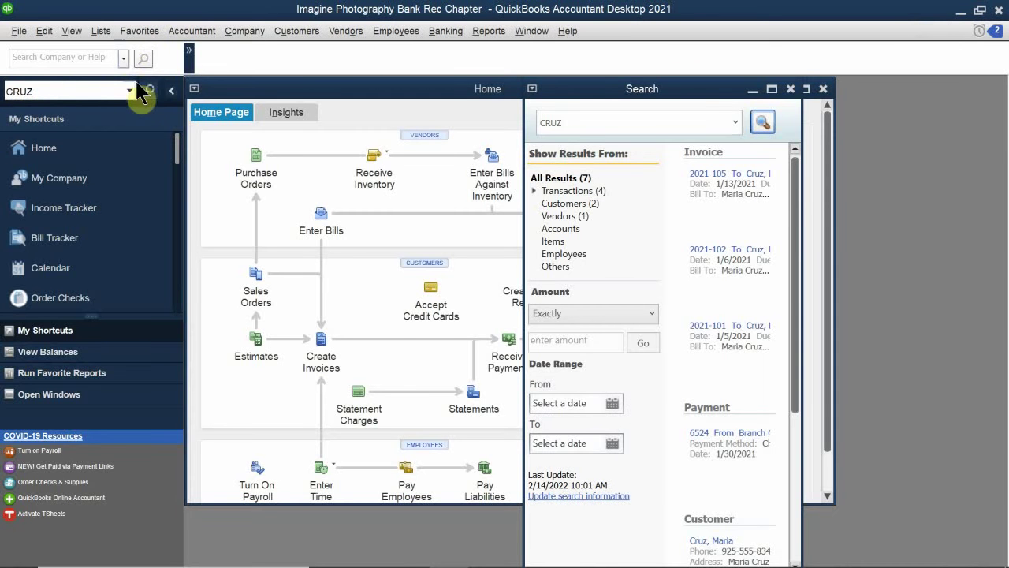
left_click(150, 93)
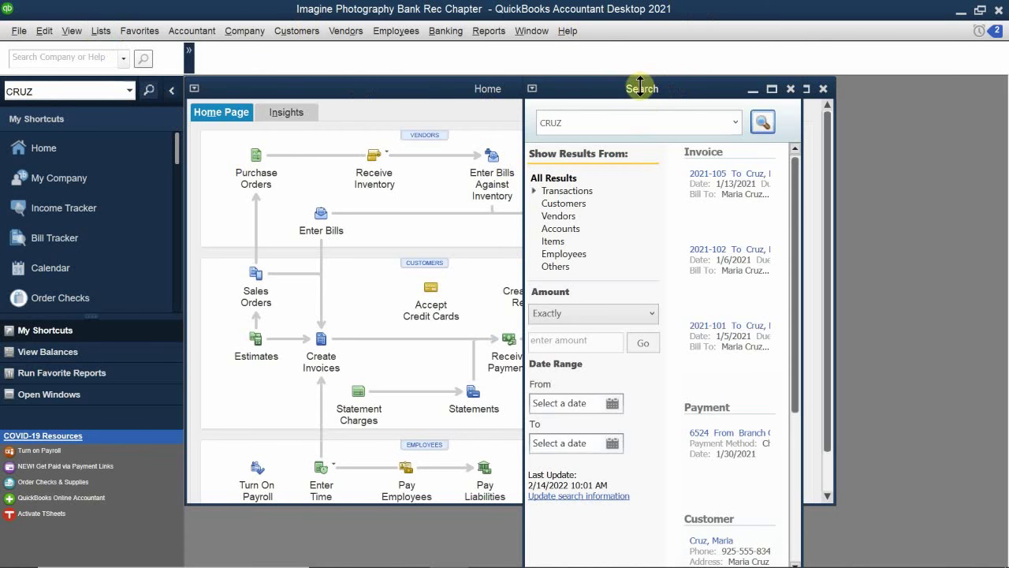
Maximize the Search window, review the matching invoices and payment, and close it.
left_click_drag(639, 90, 448, 130)
double_click(449, 130)
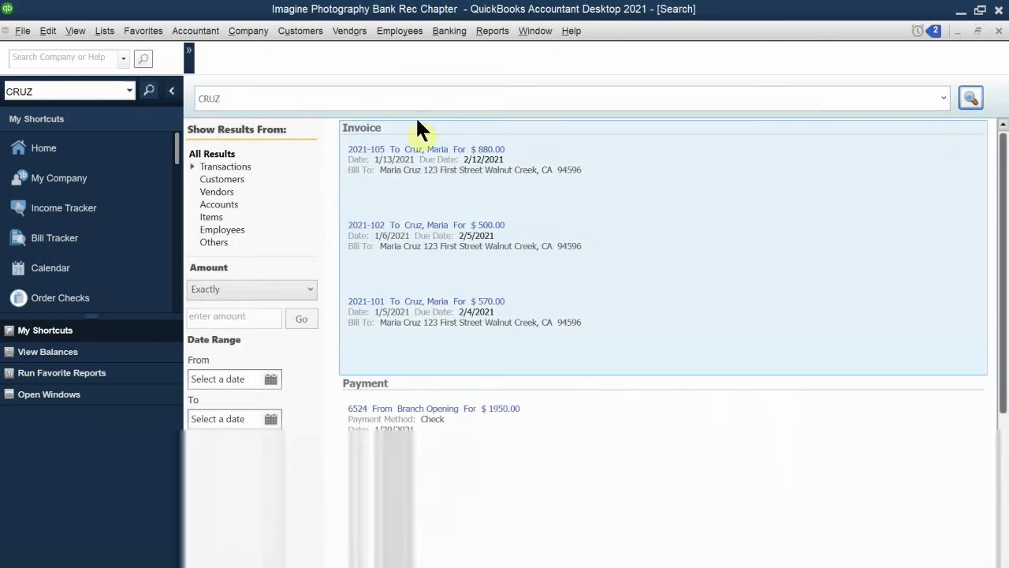
mouse_move(423, 160)
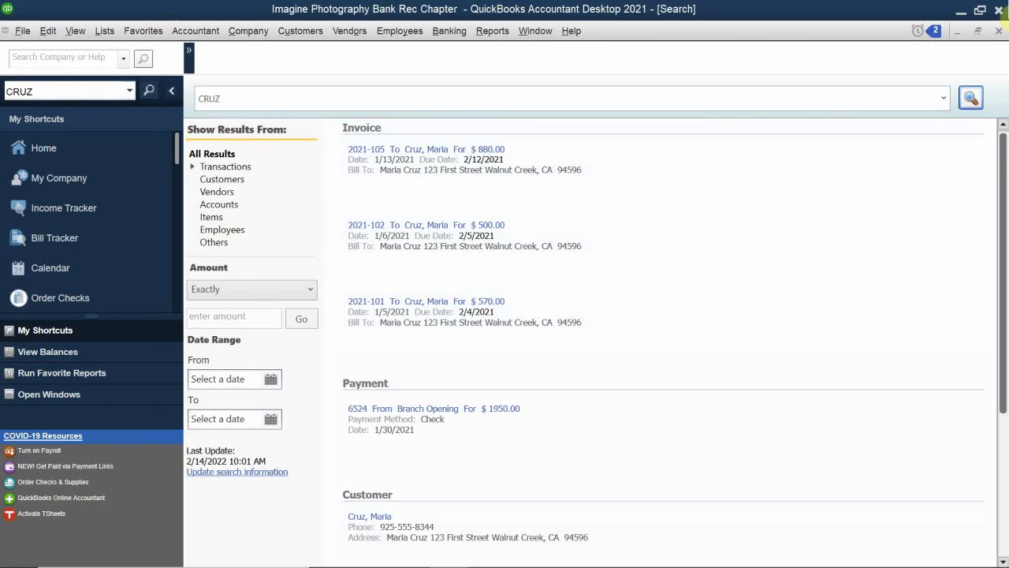
left_click(999, 31)
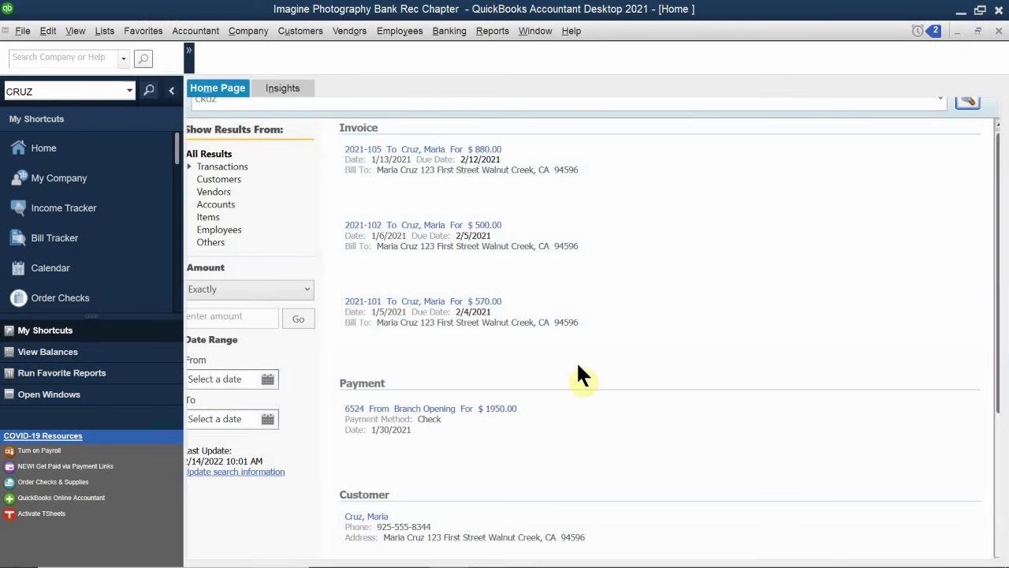
Open the Customer Center, view its transactions by type down to Refunds, and close the center.
left_click(484, 250)
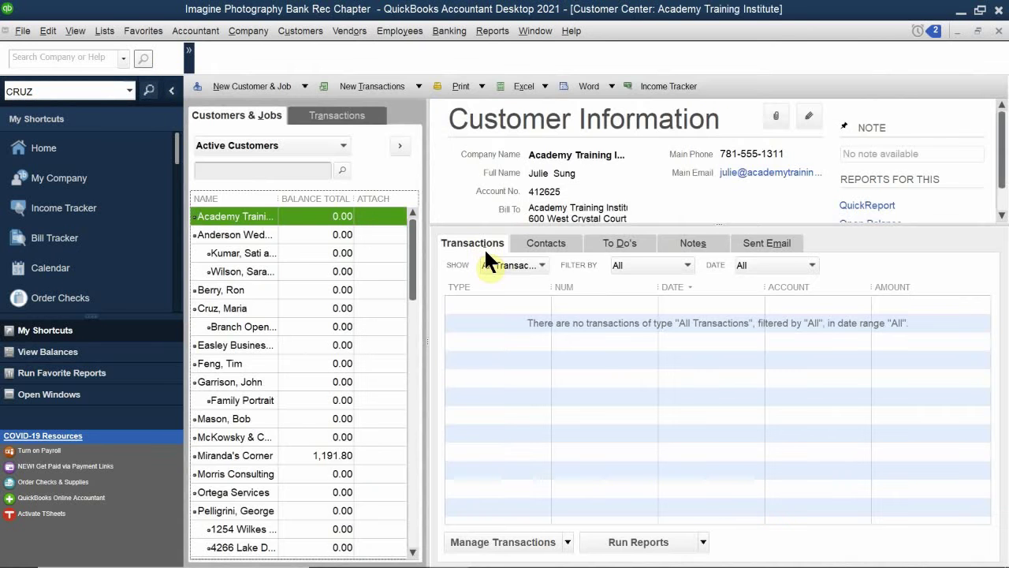
left_click(339, 115)
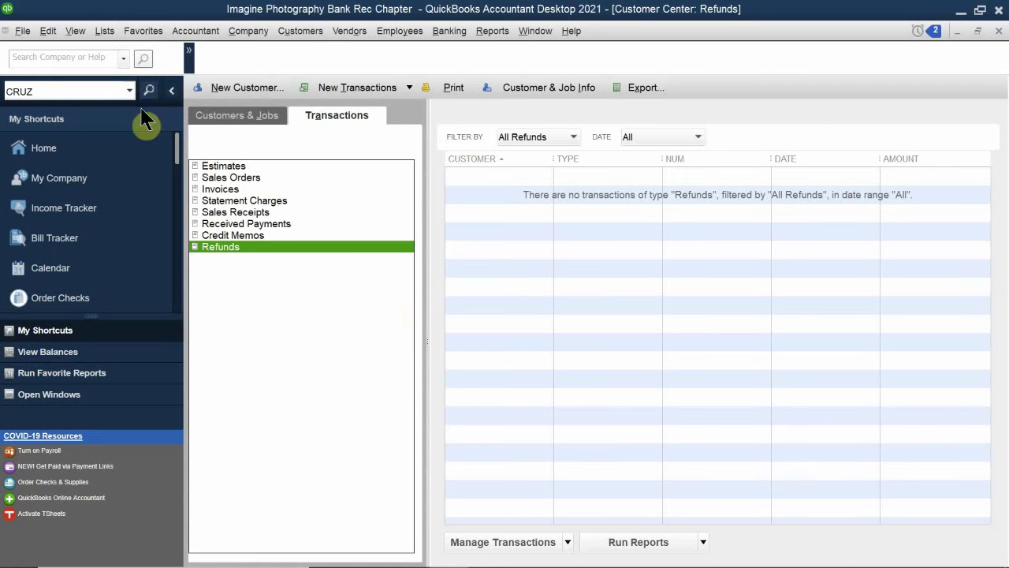
left_click(998, 28)
left_click(998, 30)
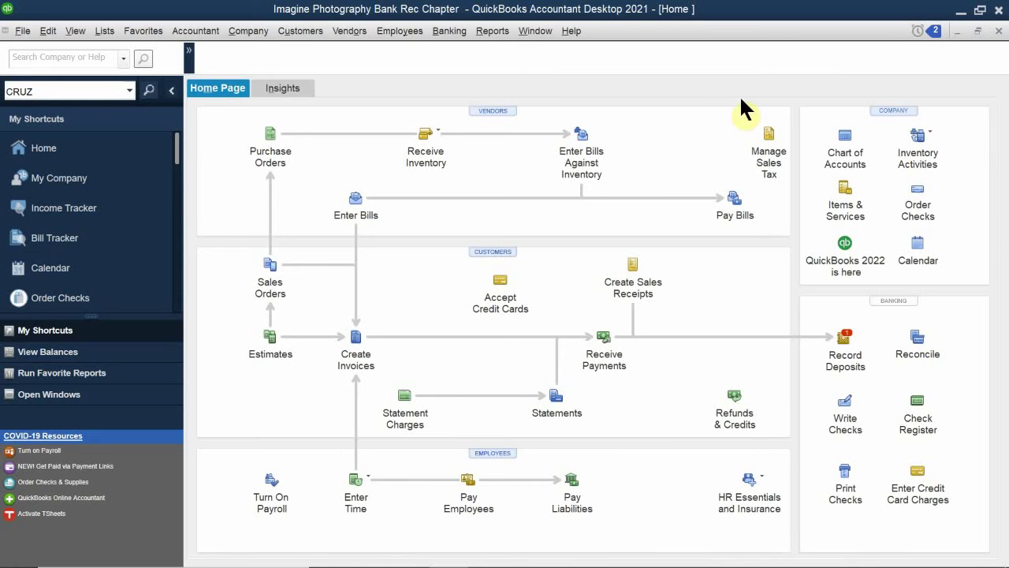
Switch to the QB 2021 CH 6 PDF and read from the search exercise to the QuickReports section and Table 6-1.
mouse_move(453, 550)
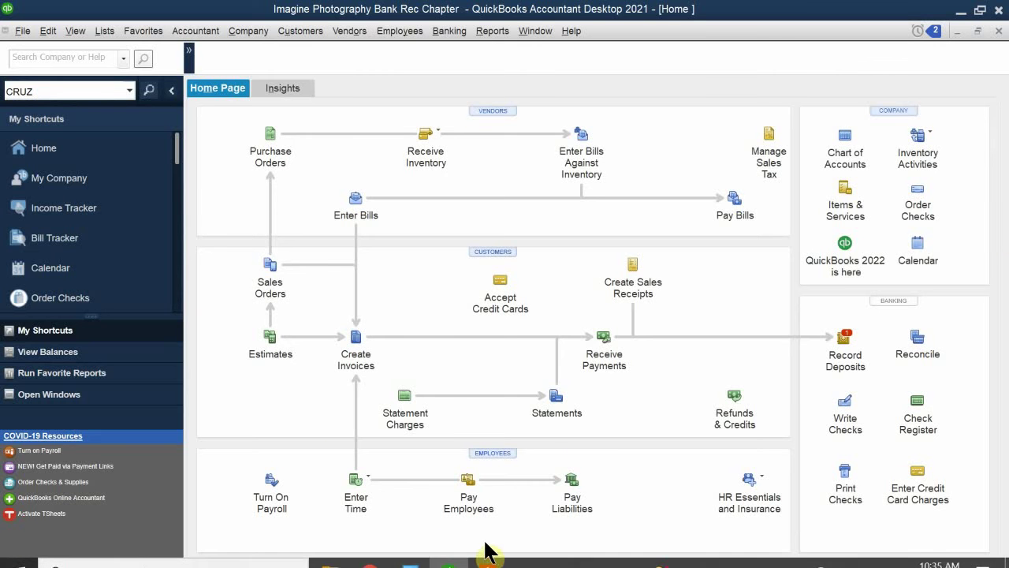
mouse_move(488, 552)
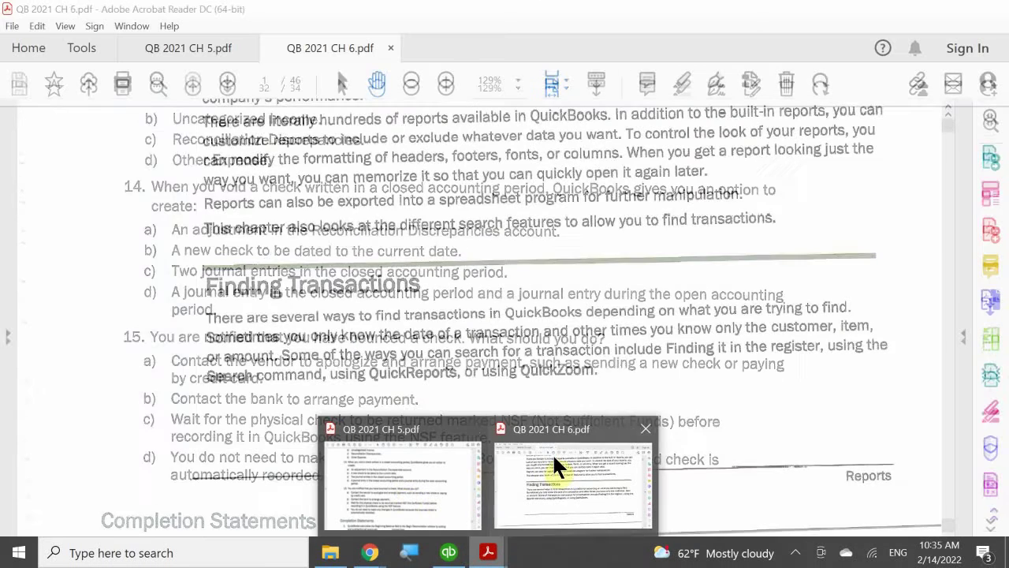
left_click(554, 462)
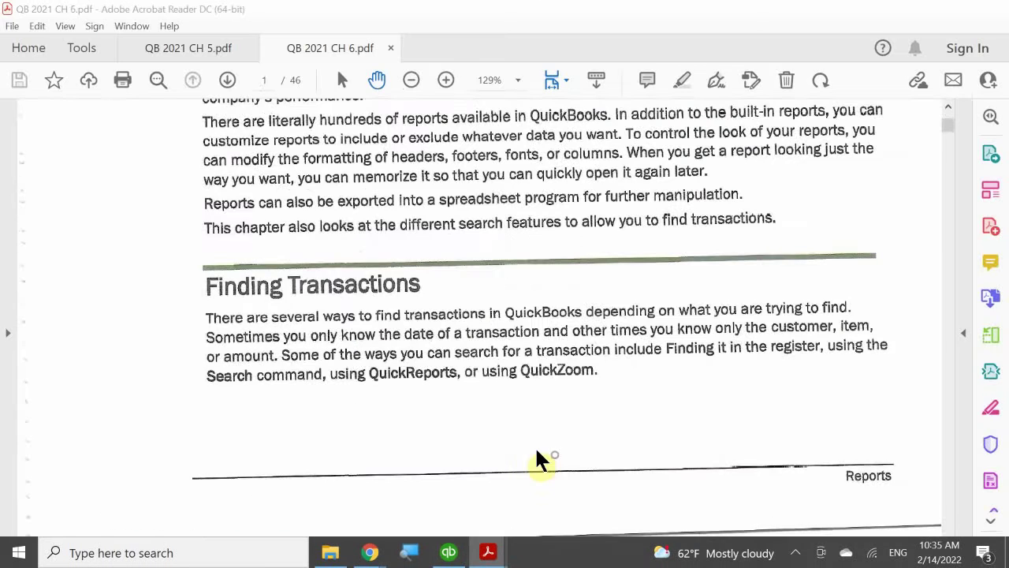
scroll(471, 318, "down", 10)
scroll(470, 319, "down", 15)
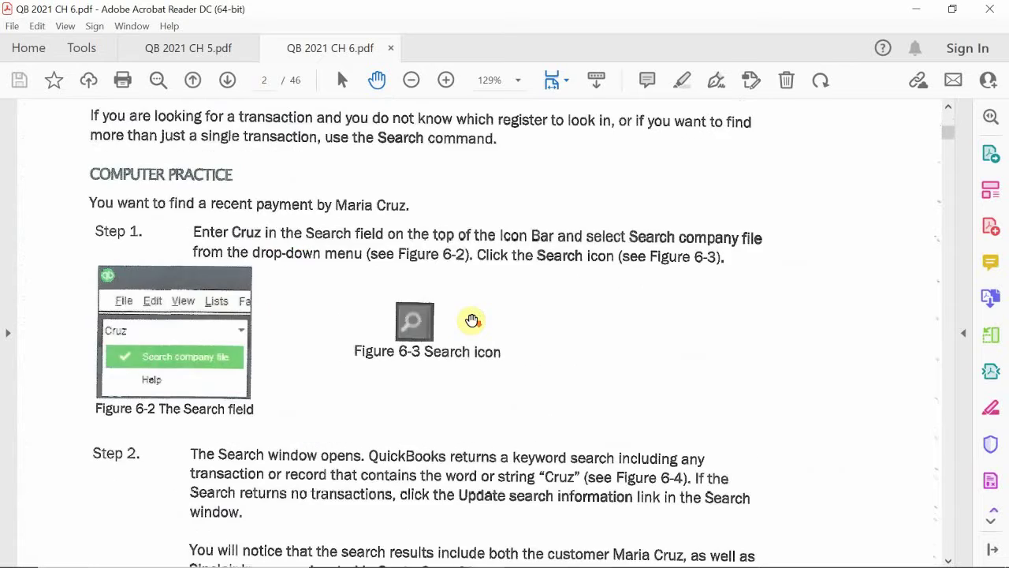
scroll(470, 319, "down", 12)
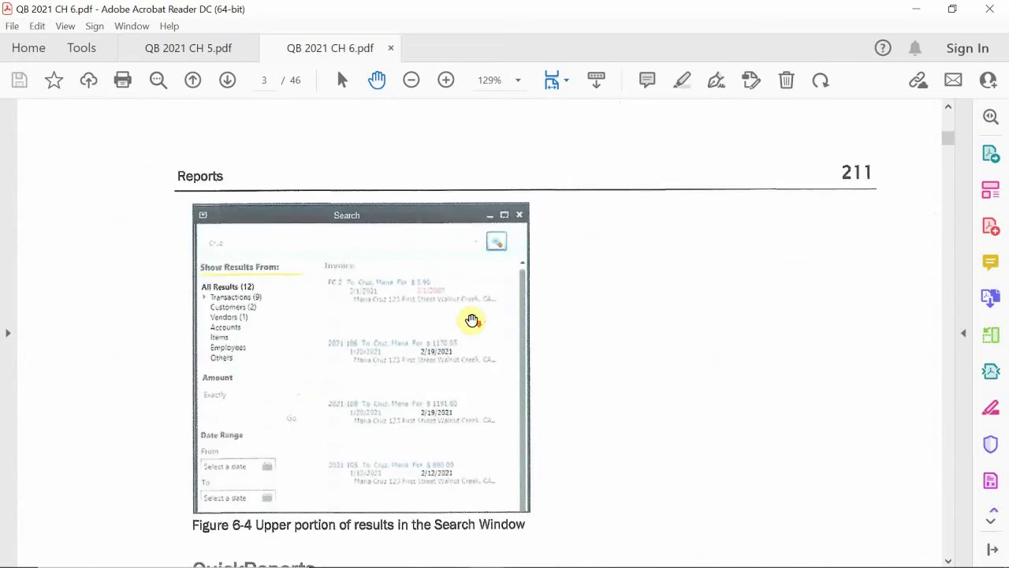
scroll(471, 319, "up", 3)
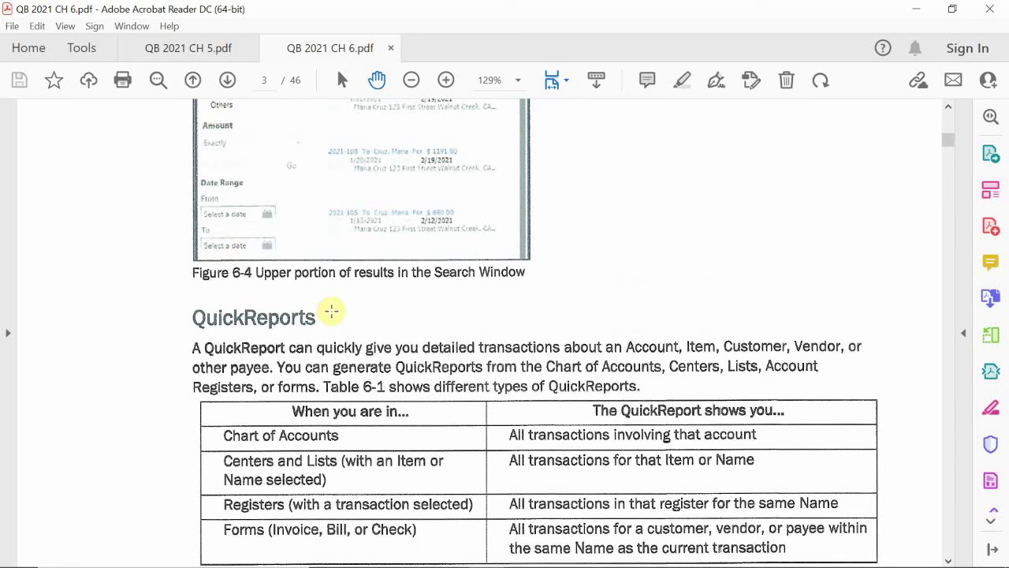
scroll(331, 311, "down", 2)
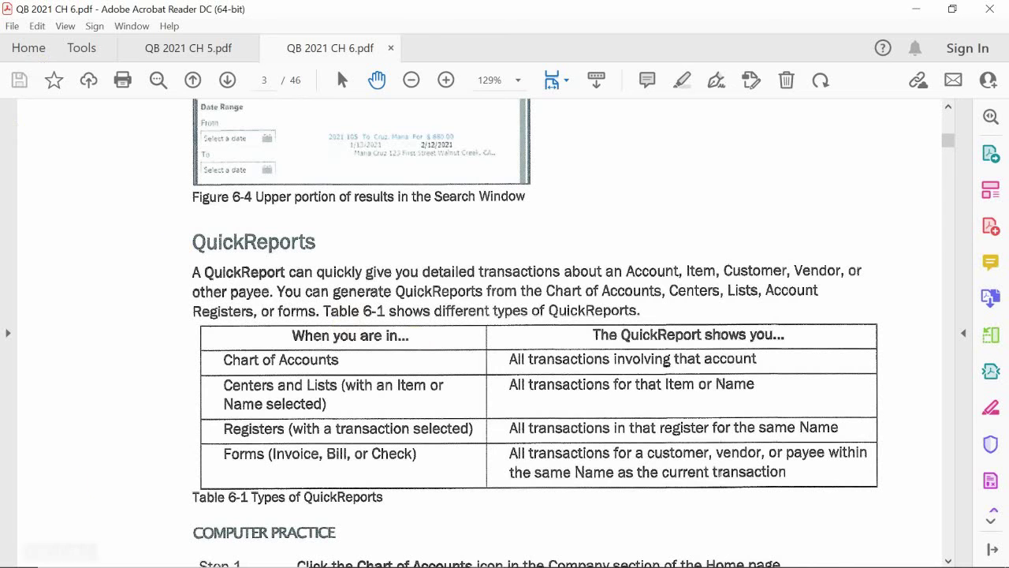
scroll(532, 140, "down", 1)
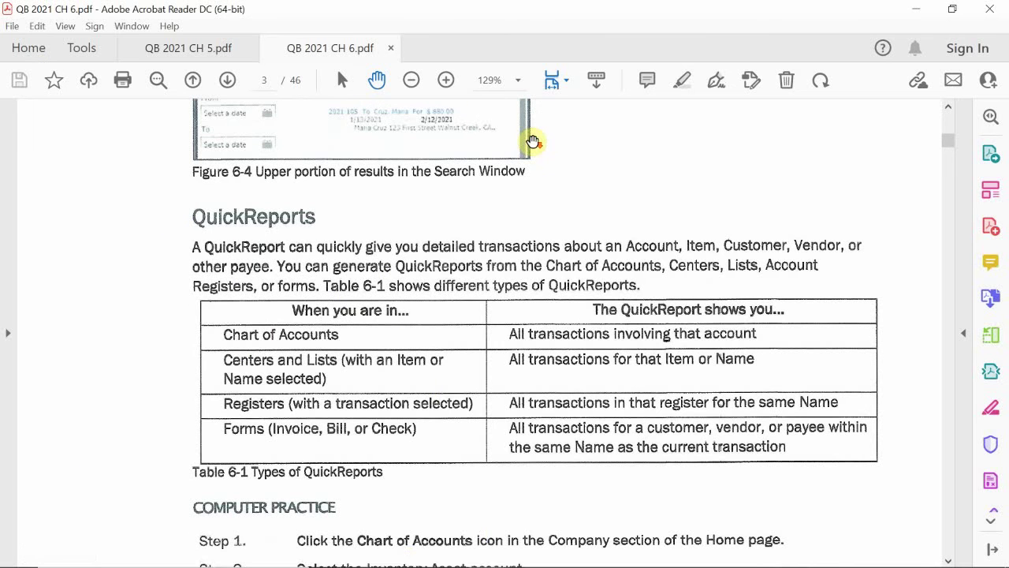
Switch to QuickBooks and open the QuickReport for the 67100 Rent Expense account from the chart of accounts.
mouse_move(487, 558)
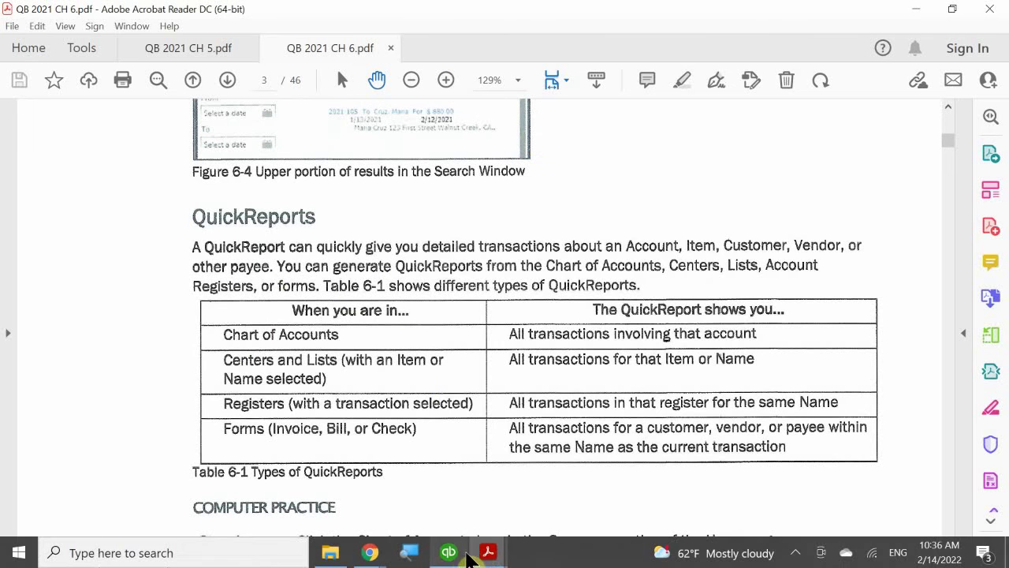
left_click(455, 555)
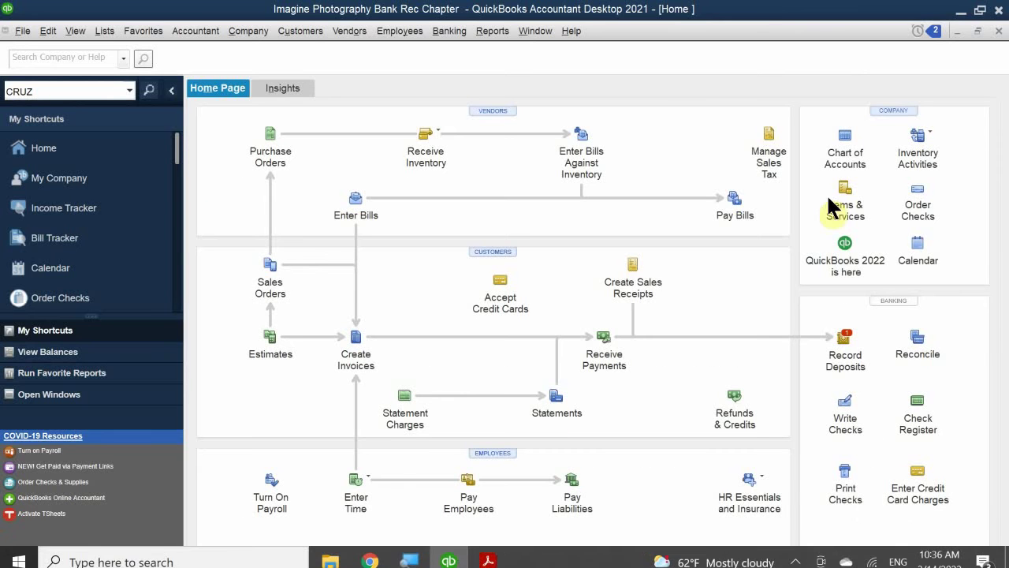
left_click(836, 151)
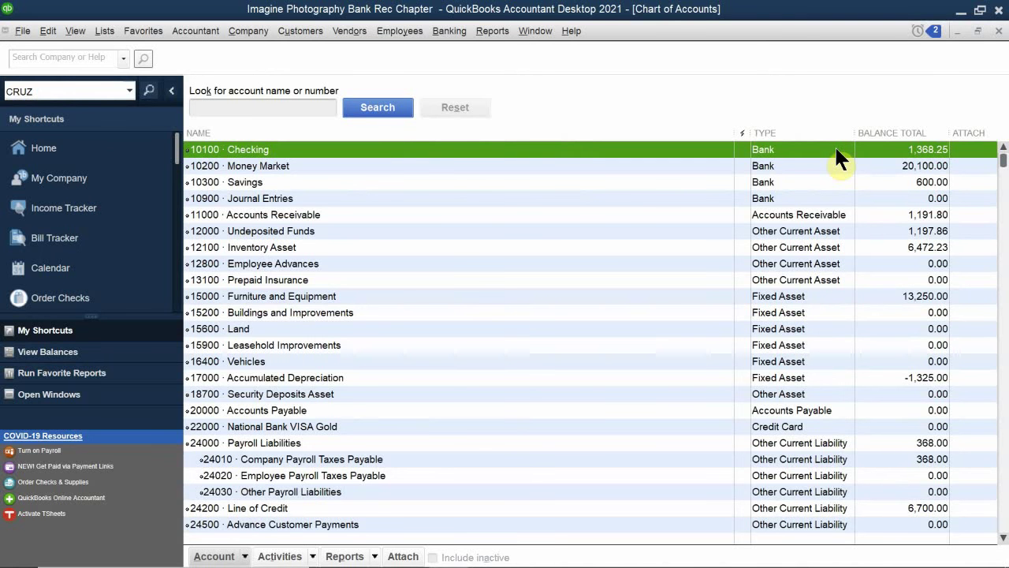
scroll(481, 299, "down", 15)
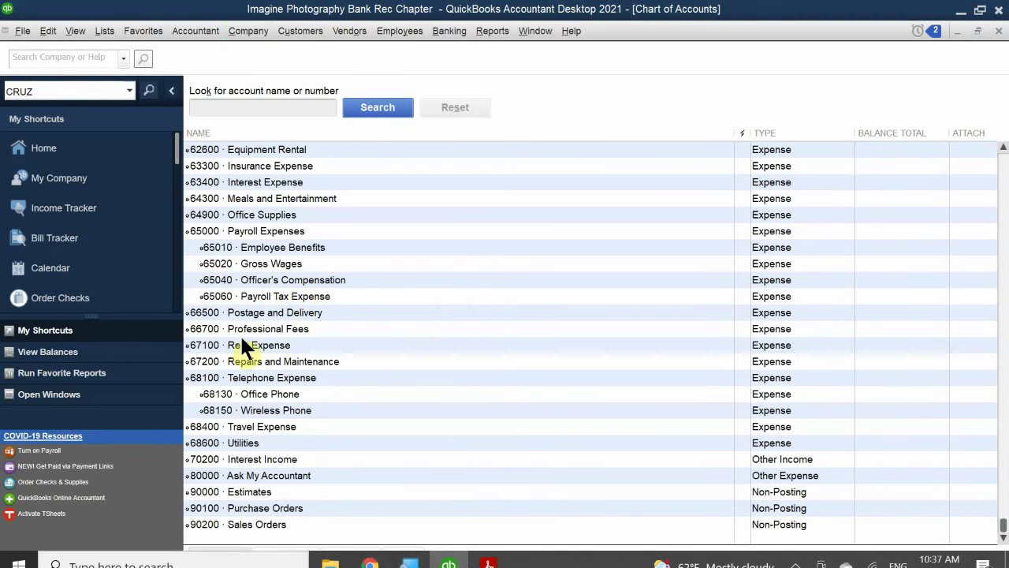
double_click(265, 344)
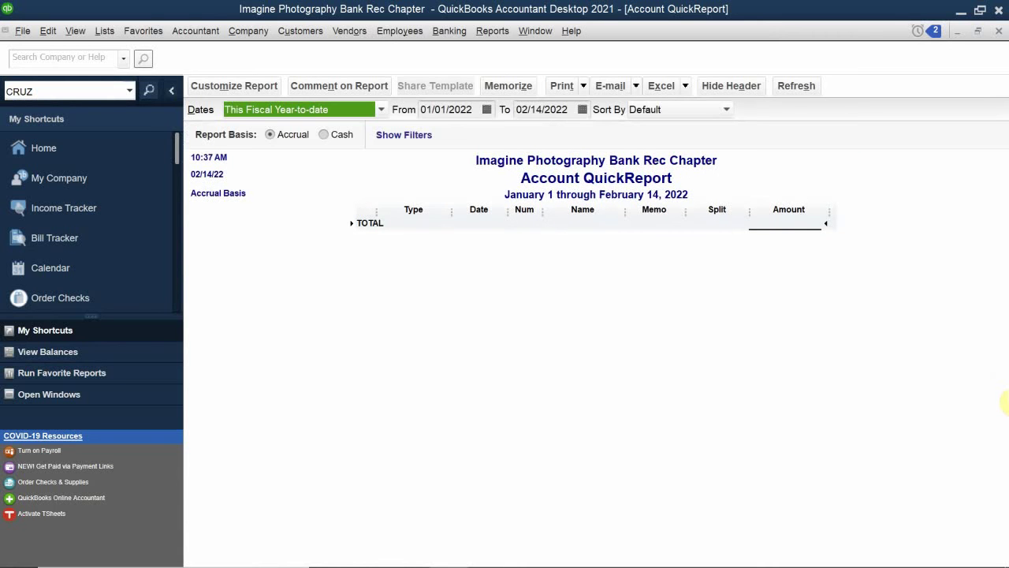
Set the Rent Expense QuickReport's date range to All, review its transactions and close the report.
left_click(260, 110)
left_click(257, 127)
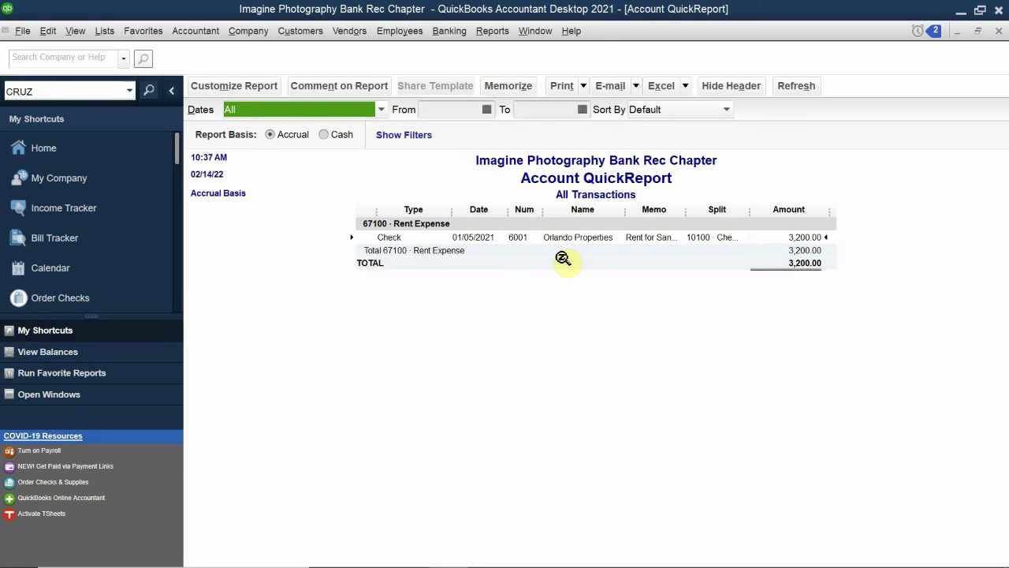
left_click(999, 32)
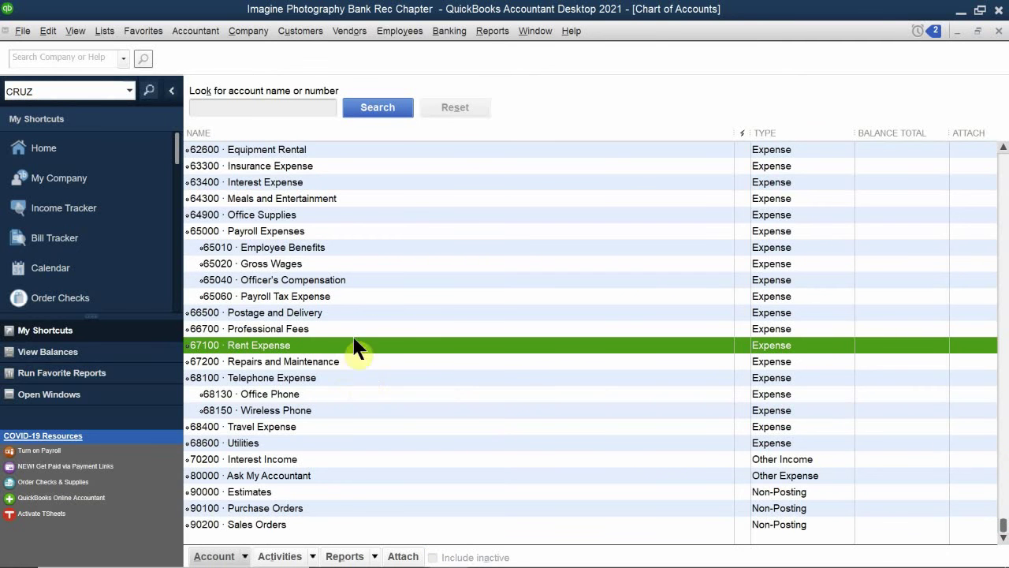
Look through the chart of accounts, open the 10100 Checking account's register, review its entries and close the register.
scroll(362, 310, "up", 15)
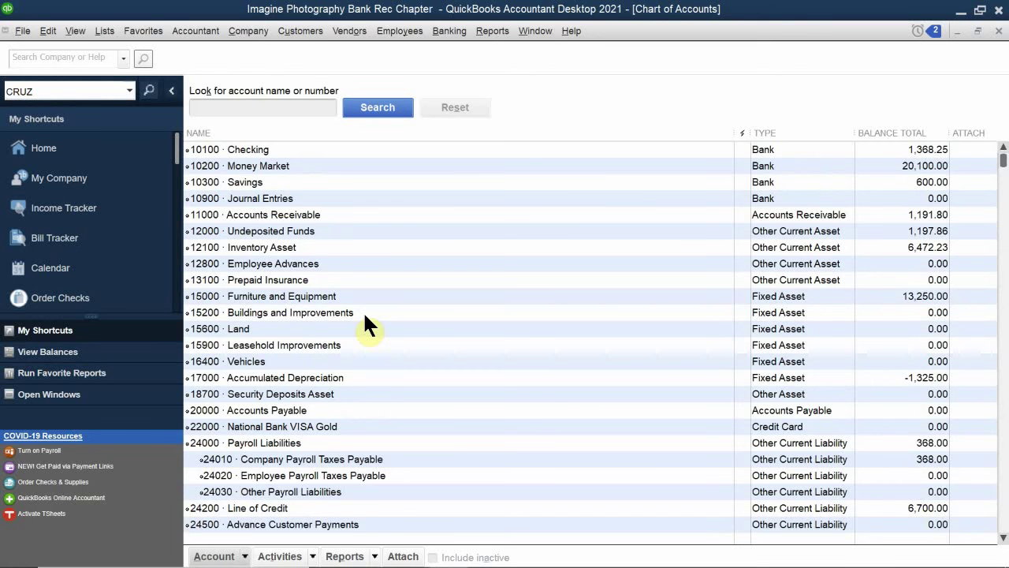
scroll(313, 277, "down", 1)
scroll(307, 311, "down", 15)
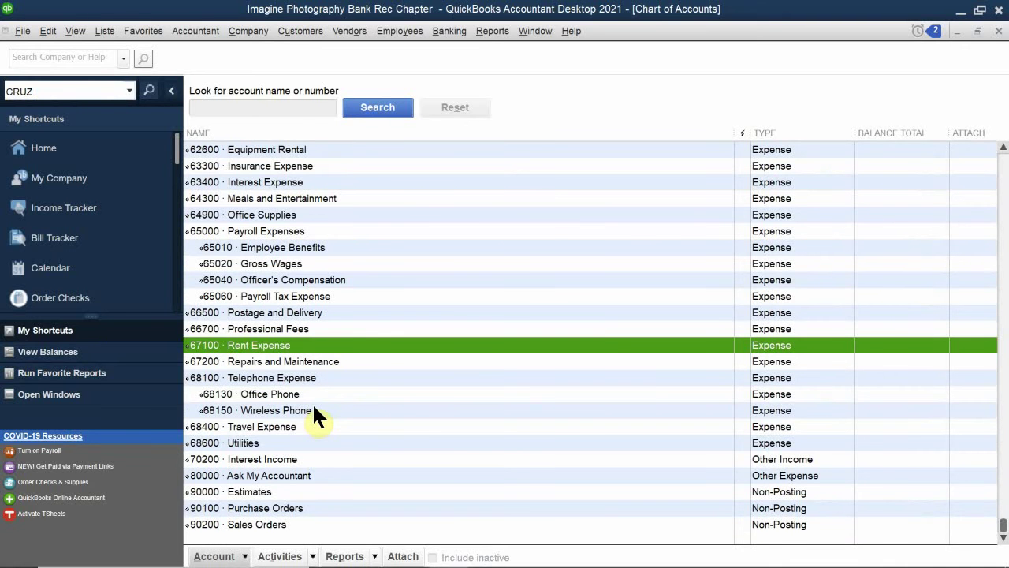
scroll(312, 402, "up", 15)
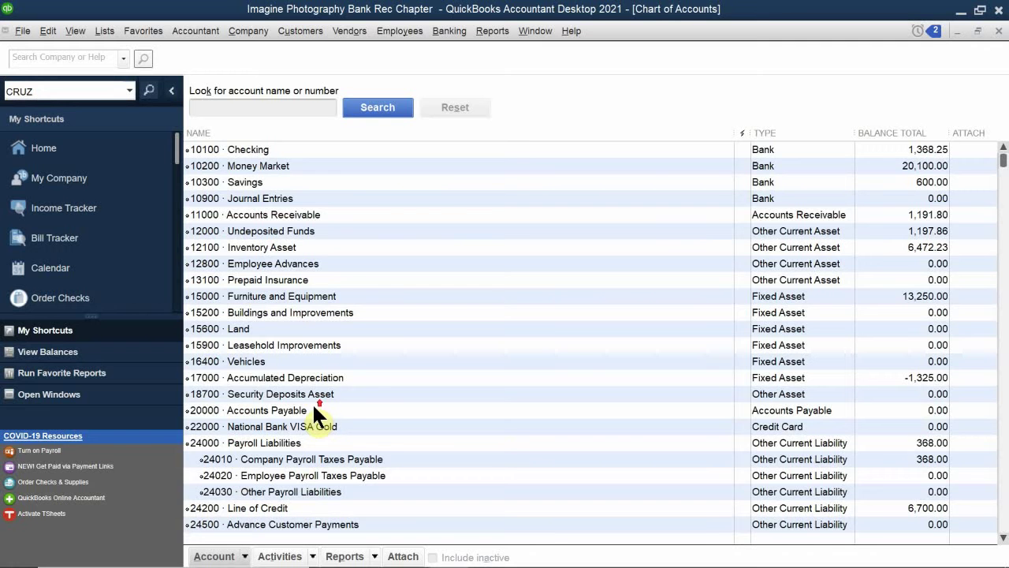
left_click(262, 149)
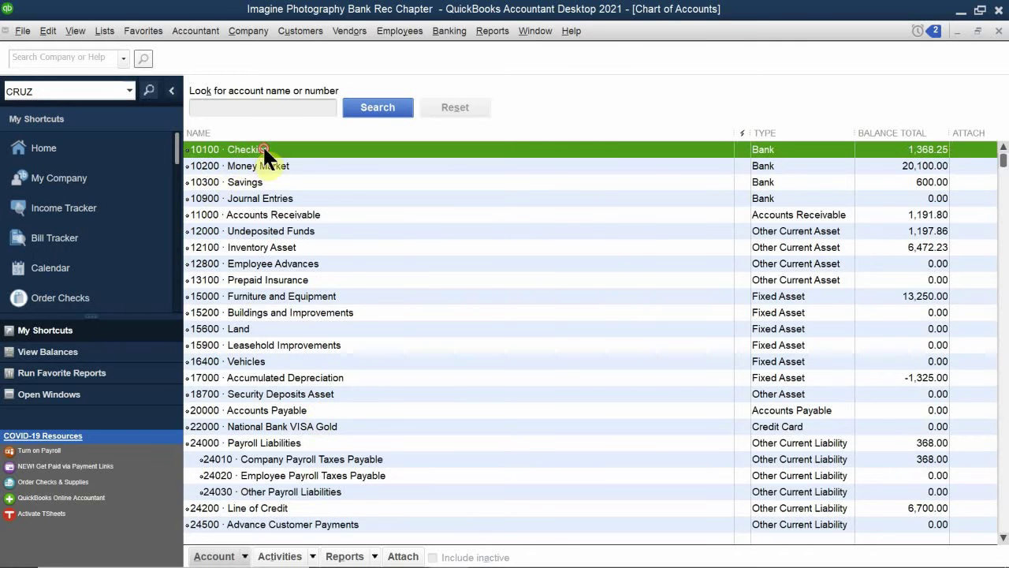
double_click(262, 149)
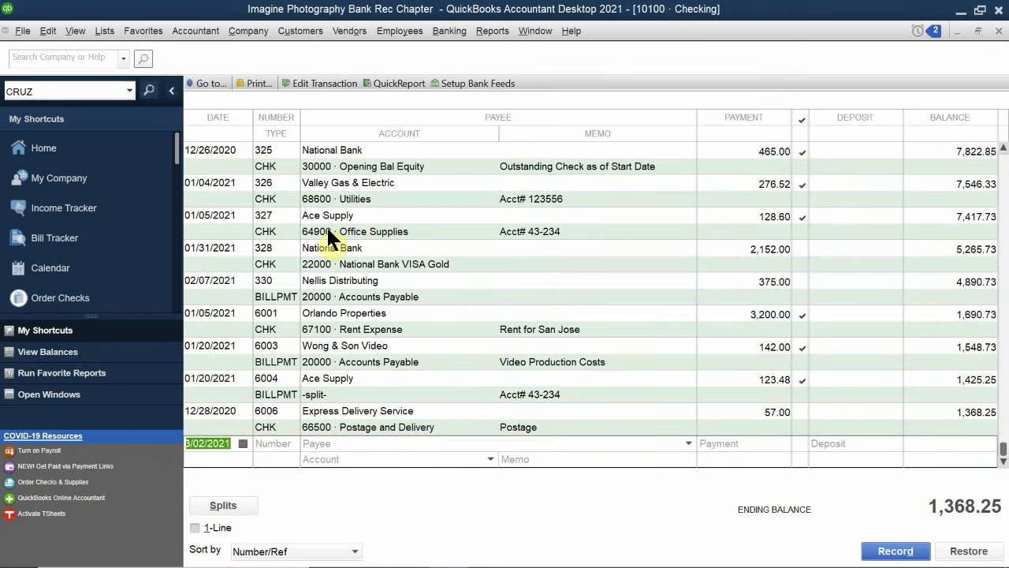
left_click(999, 31)
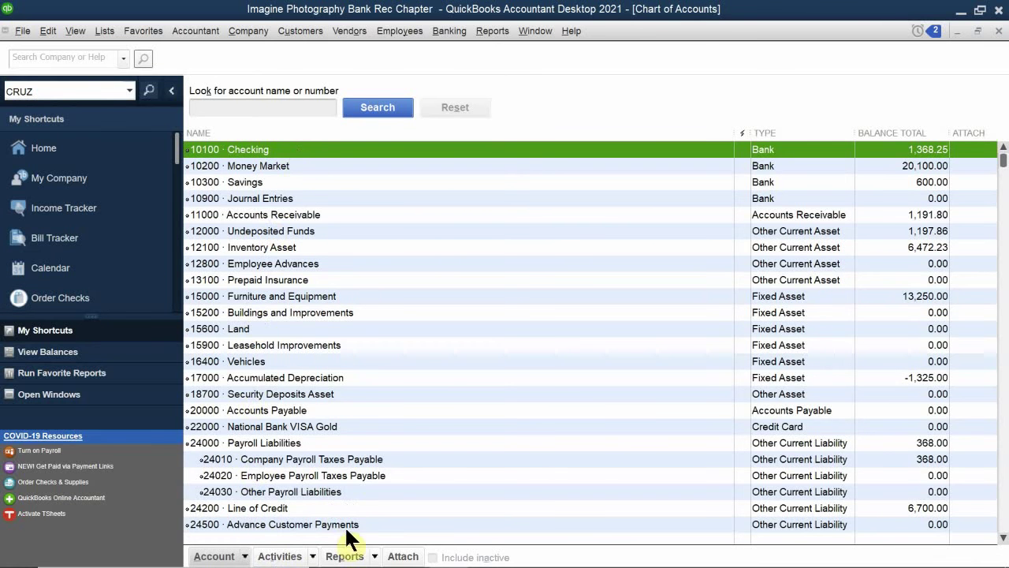
Run the QuickReport for the 10100 Checking account, view Ace Supply bill payment check 6004 from it and close the payment.
left_click(376, 556)
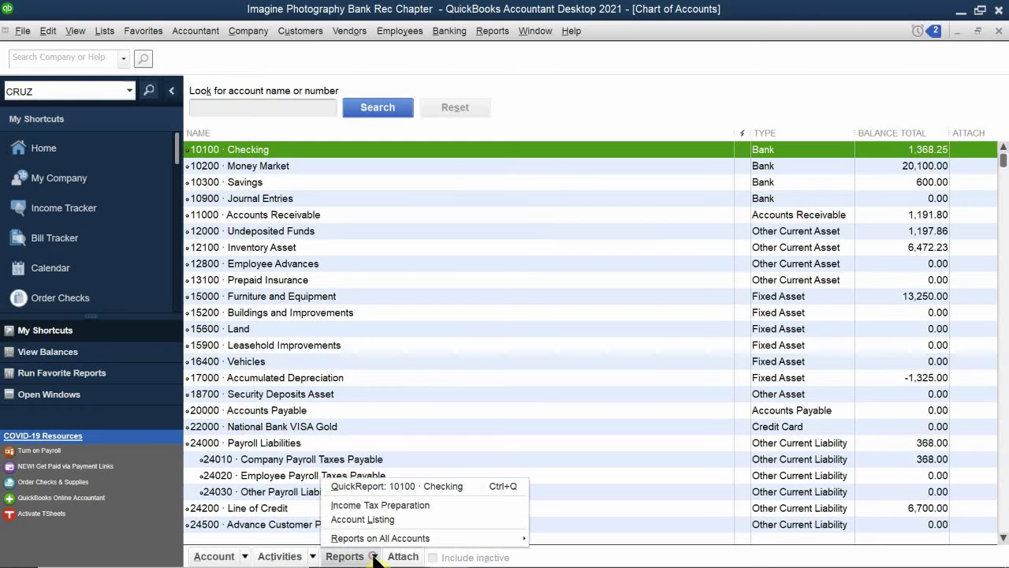
left_click(394, 483)
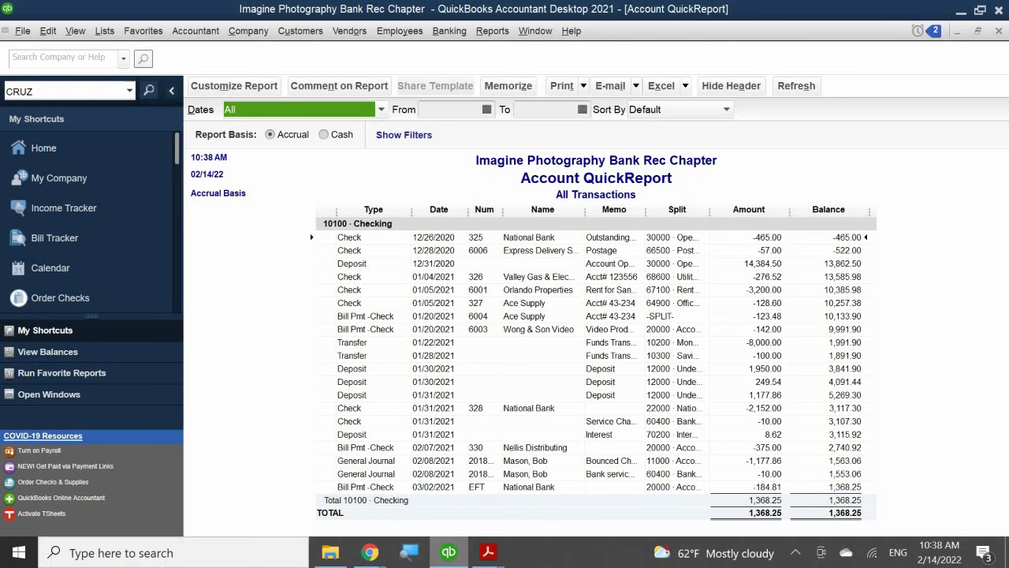
mouse_move(449, 552)
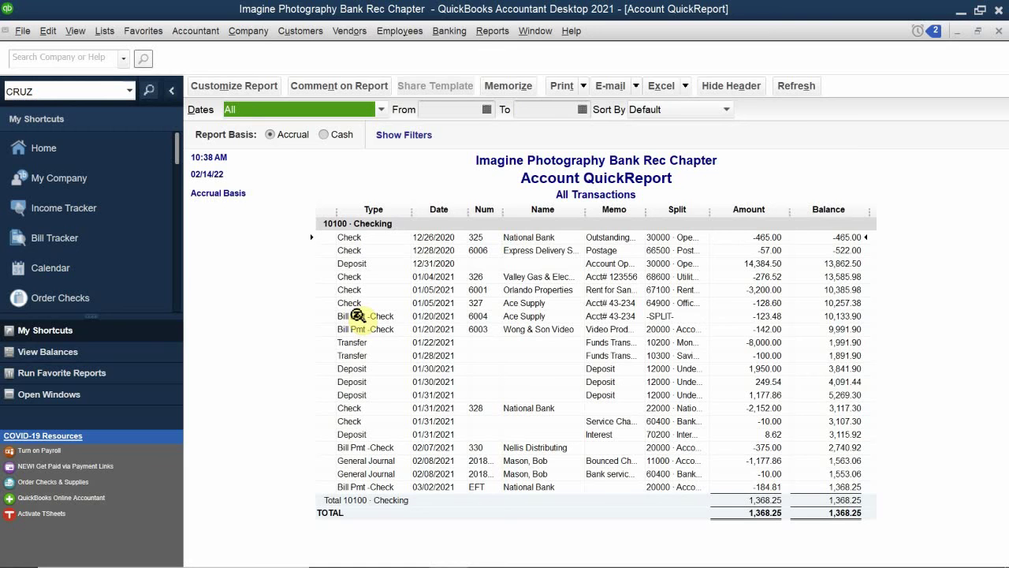
double_click(357, 316)
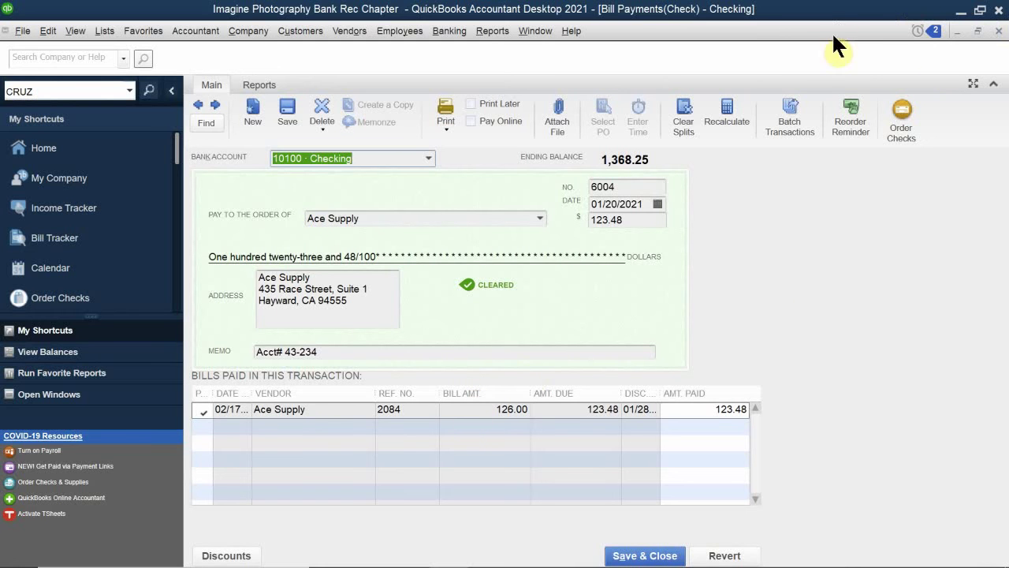
left_click(998, 32)
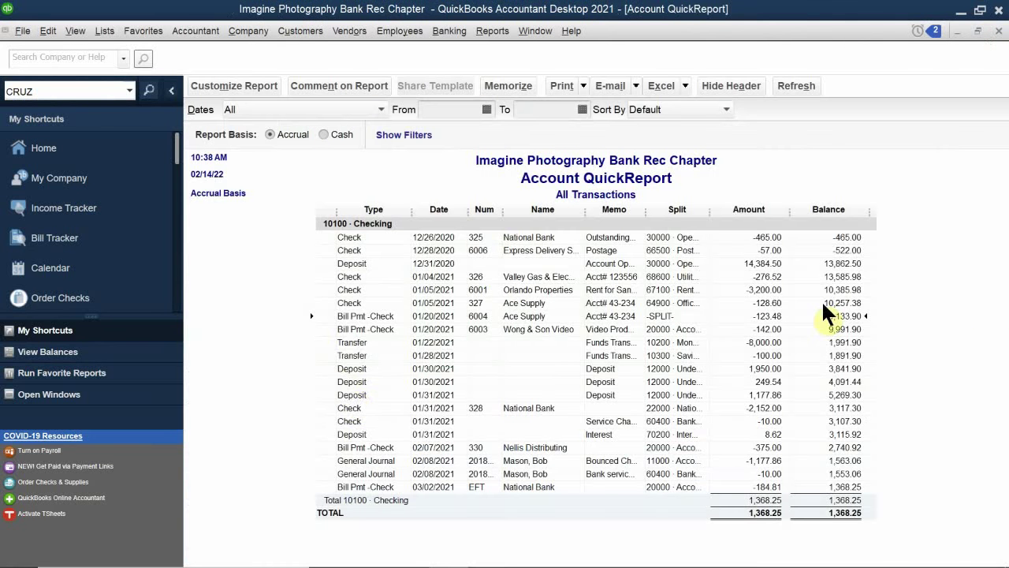
Review the transactions in the Checking QuickReport, and close both the report and the chart of accounts.
left_click(315, 315)
left_click(339, 395)
left_click(334, 318)
left_click(998, 32)
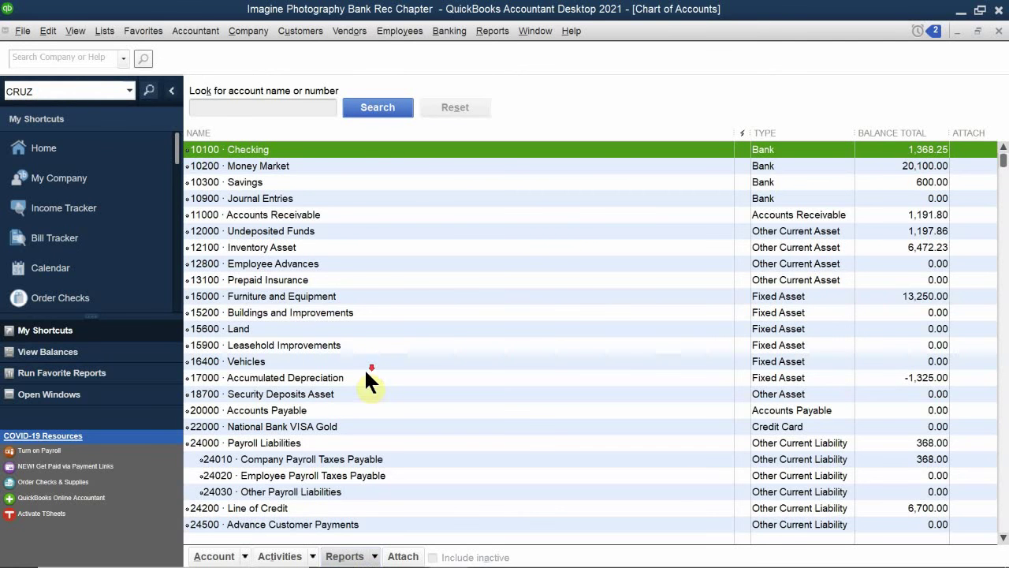
scroll(366, 374, "down", 20)
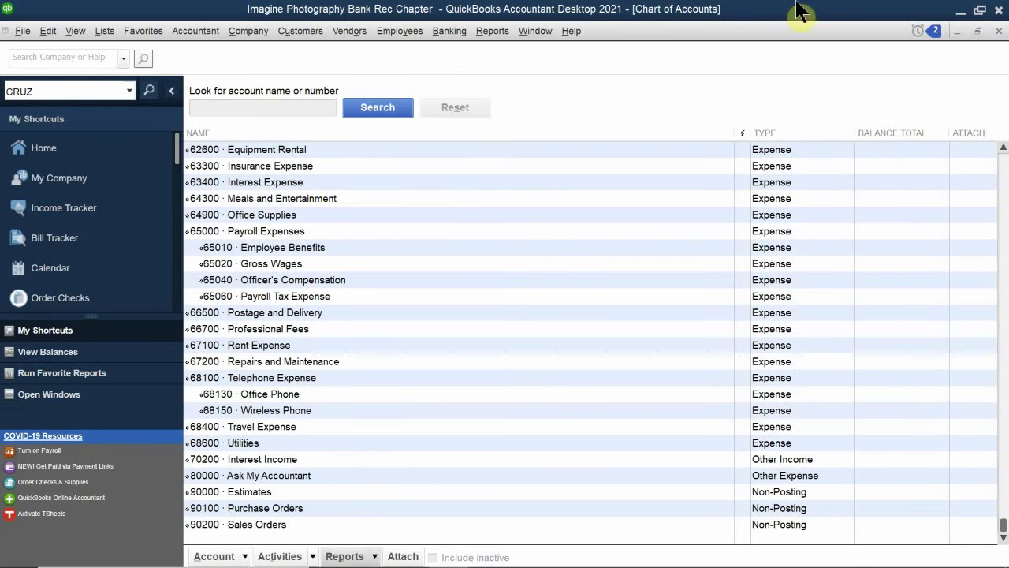
left_click(997, 32)
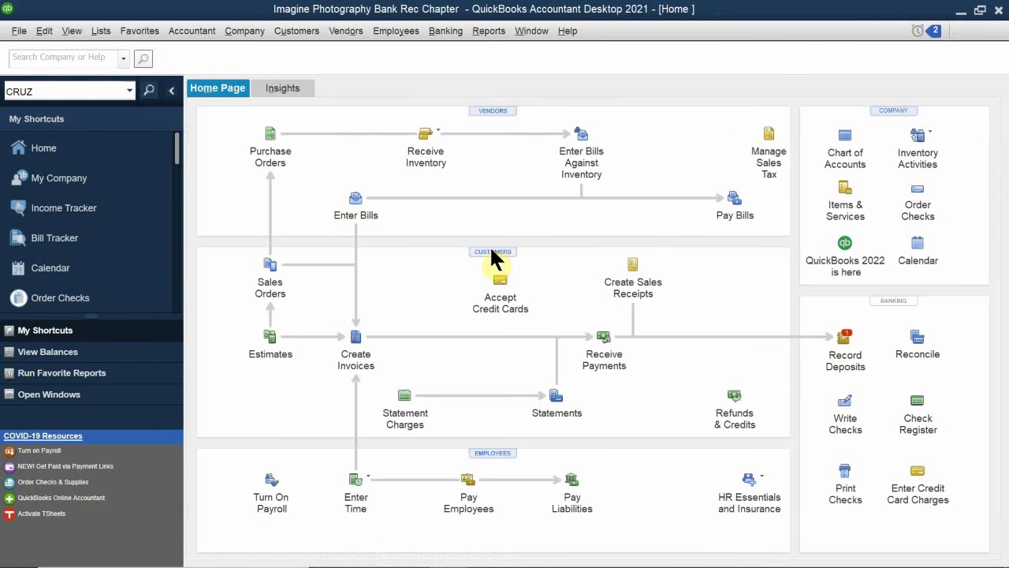
Open the Customer Center's list of customers and jobs and compare the transactions of Miranda's Corner with those of an individual customer.
left_click(491, 250)
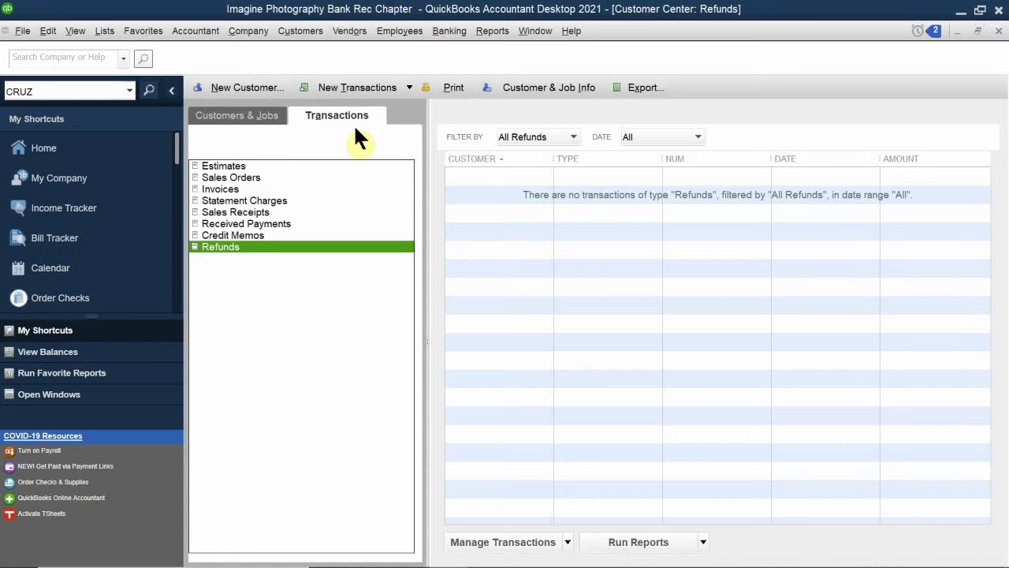
left_click(241, 117)
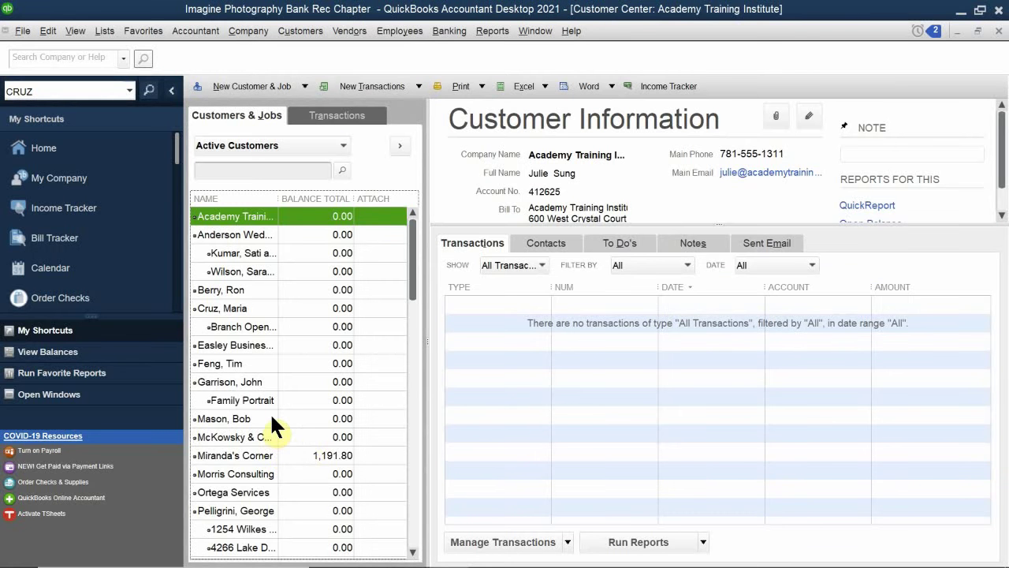
left_click(253, 456)
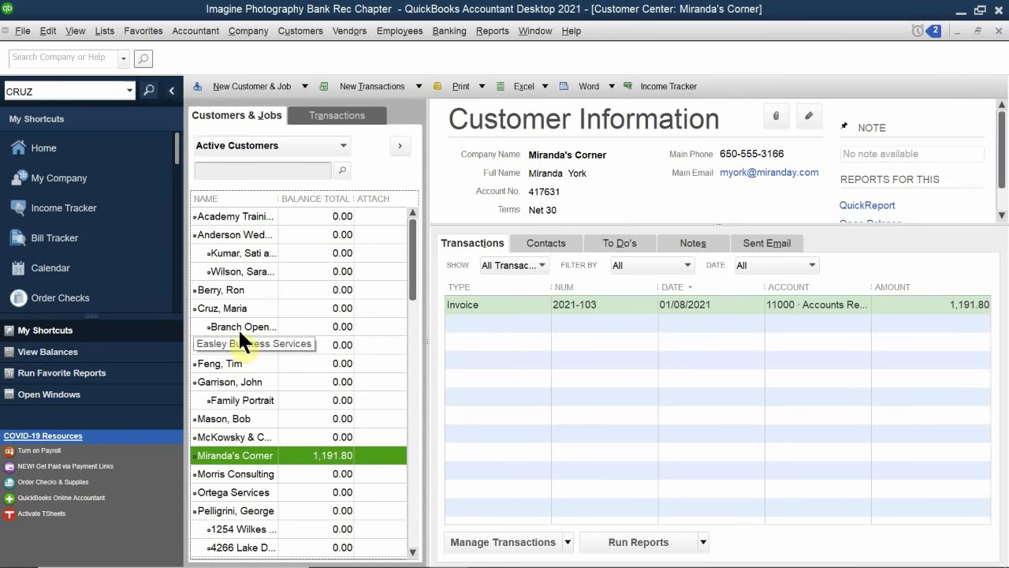
left_click(230, 306)
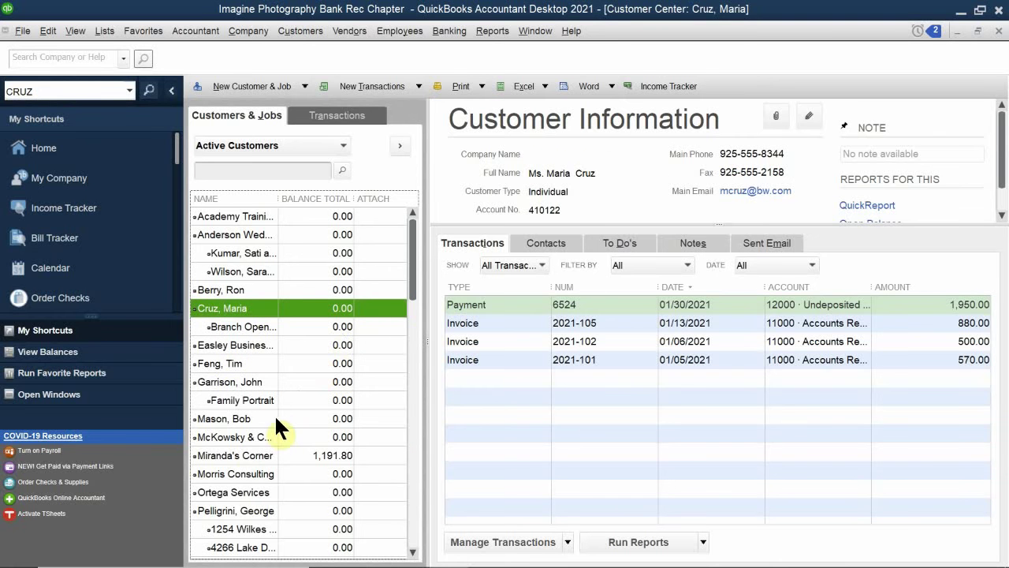
left_click(243, 454)
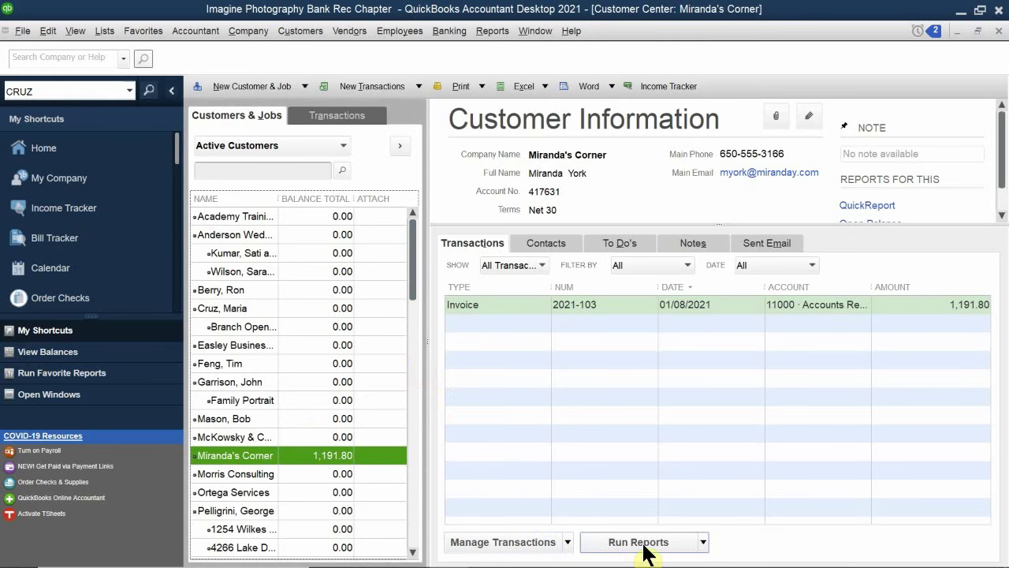
View the transactions of Miranda's Corner as a report, and close the report and the Customer Center.
left_click(703, 543)
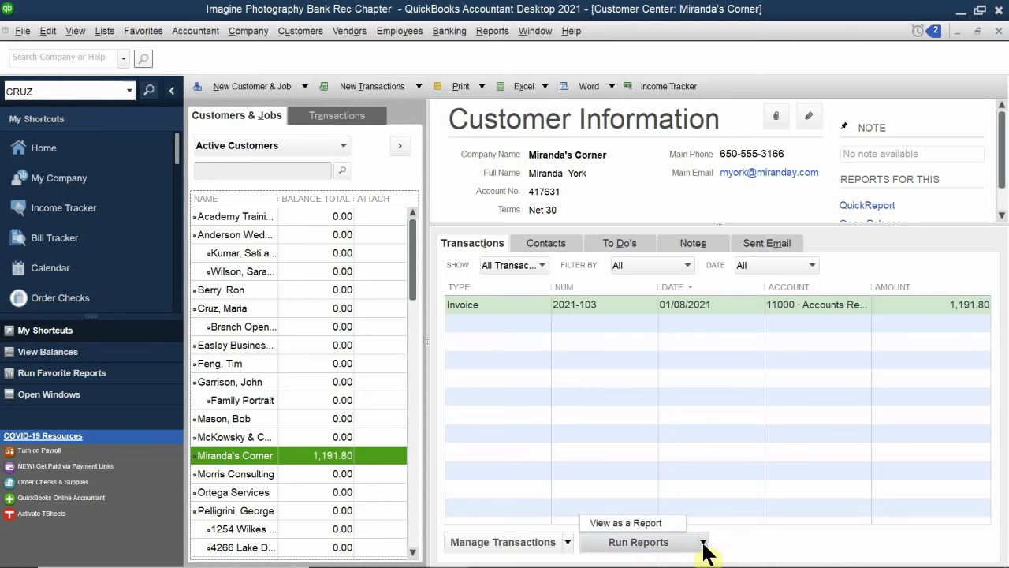
left_click(649, 523)
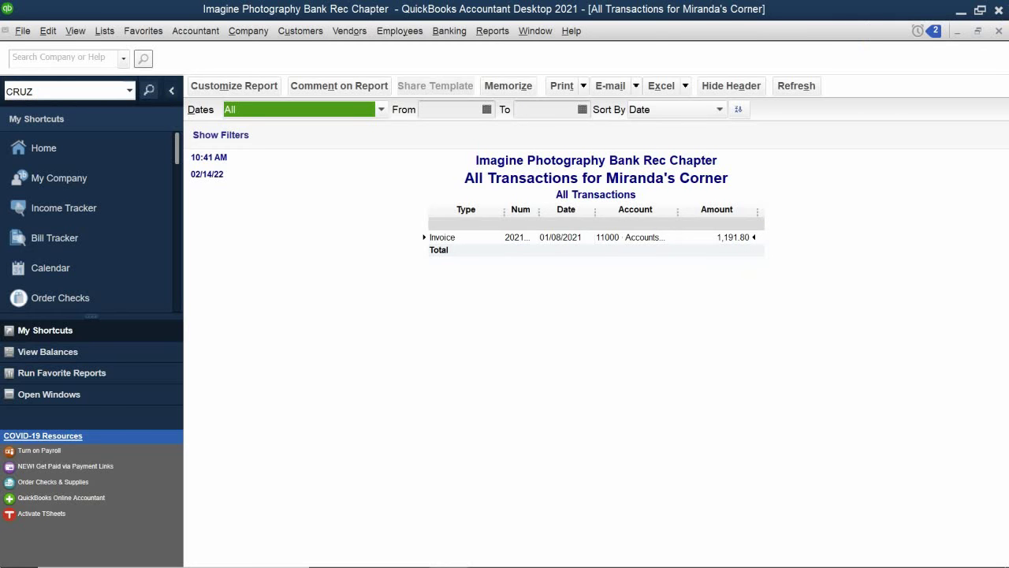
left_click(999, 31)
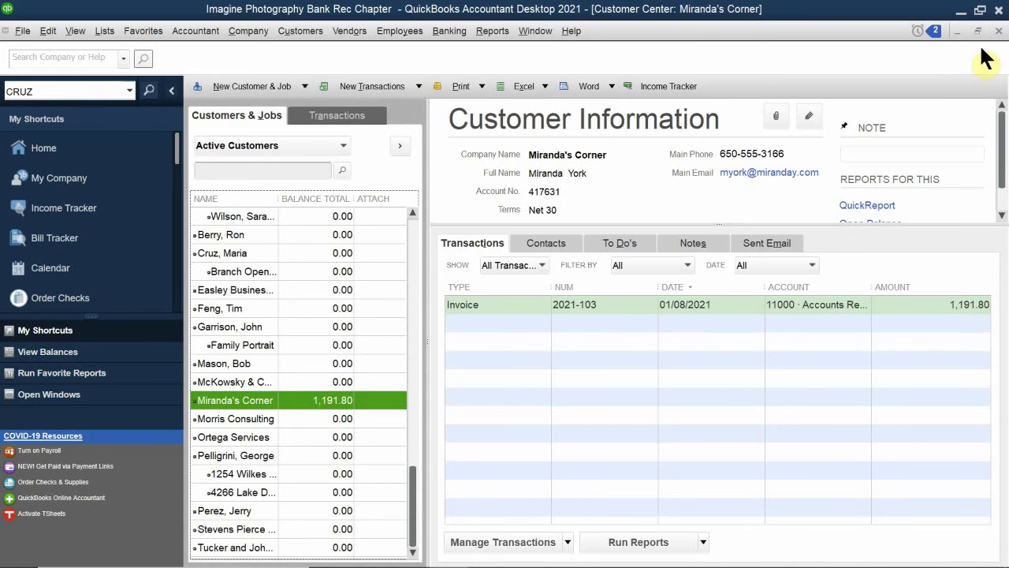
left_click(999, 30)
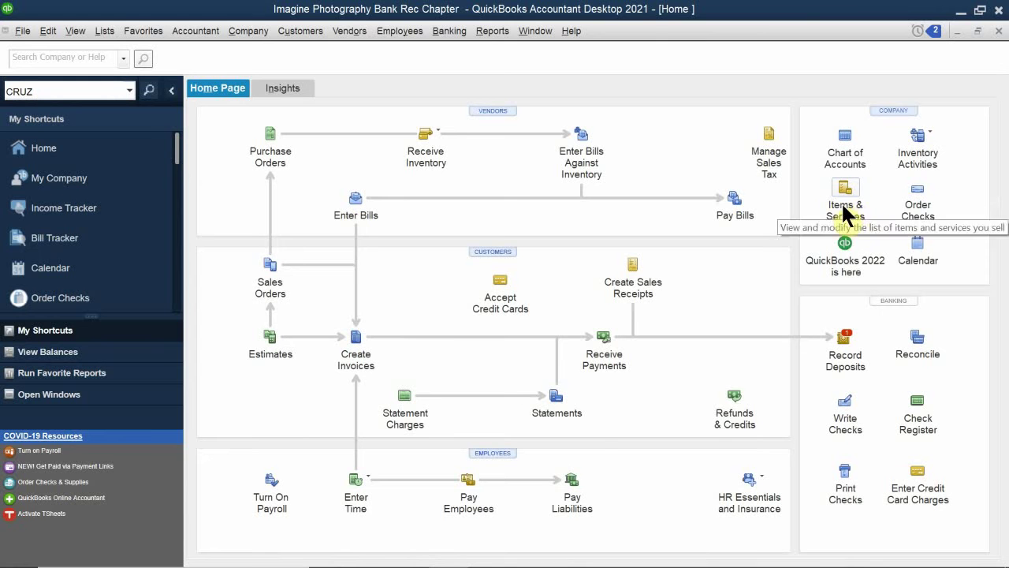
Open the Item List, check the reports offered for the Indoor Photo Session item and close the list.
left_click(851, 207)
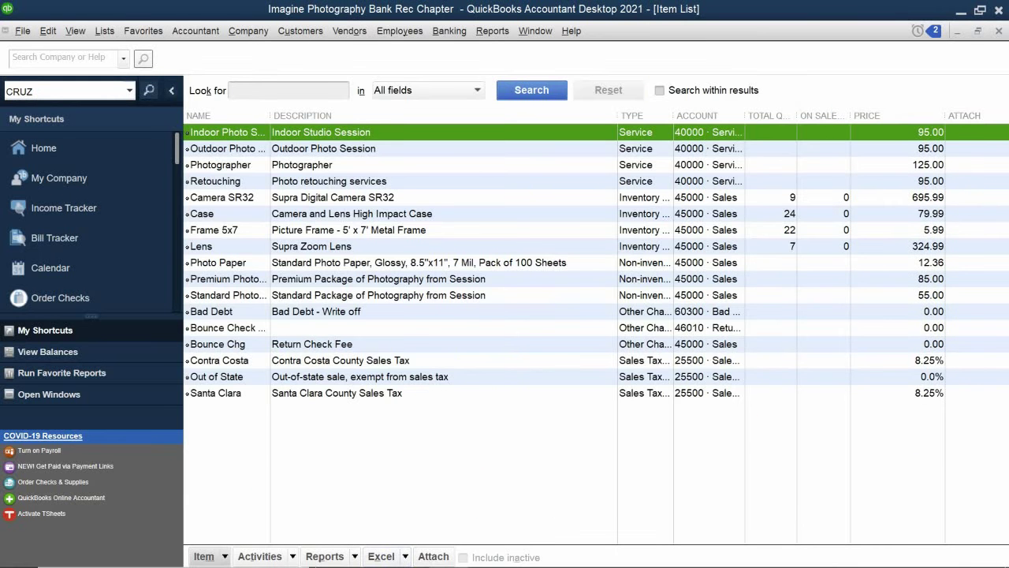
left_click(352, 555)
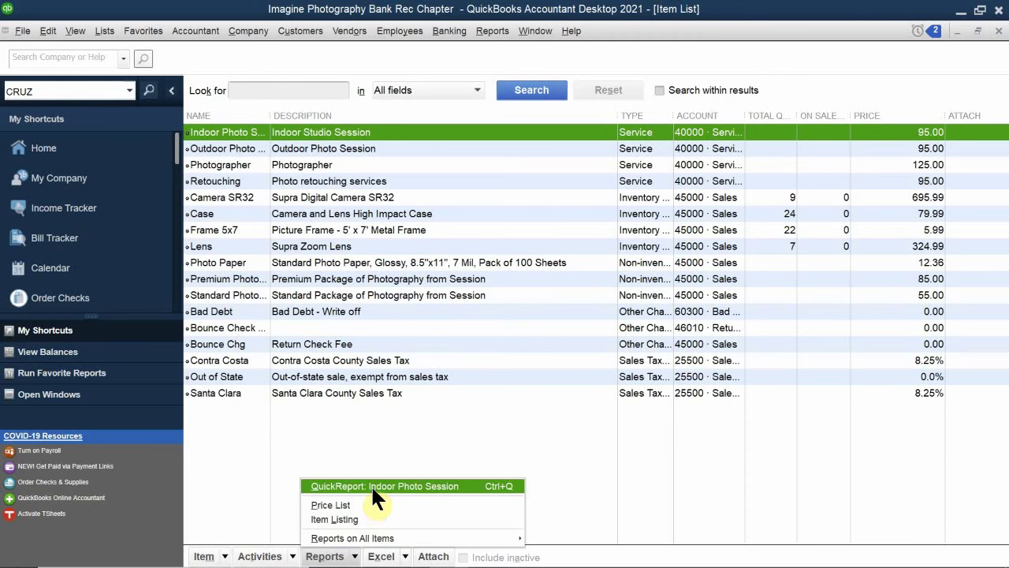
left_click(335, 408)
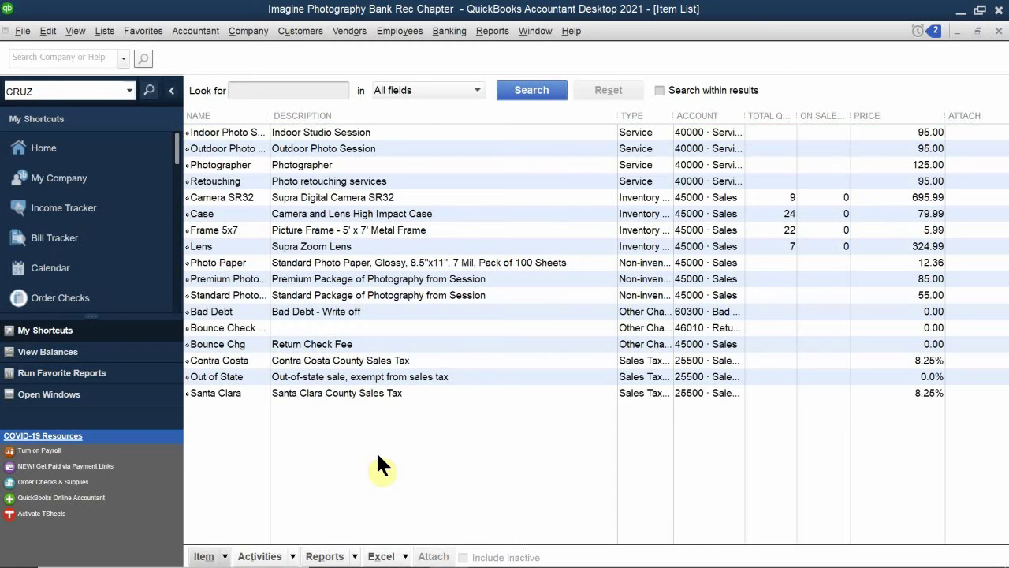
left_click(999, 32)
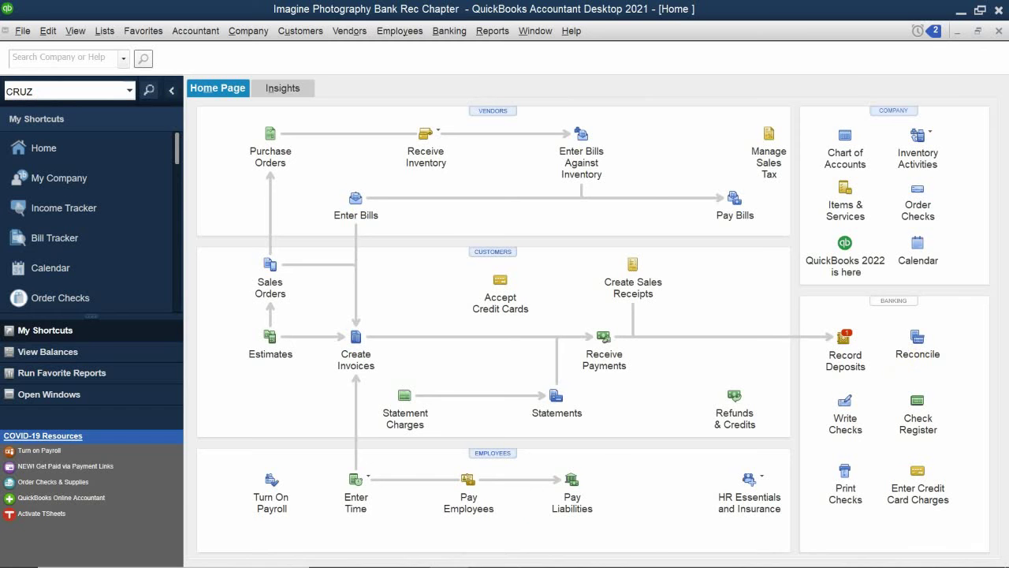
Switch to the QB 2021 CH 6 PDF and read the QuickReports practice from Table 6-1 to Step 14 on page 213.
mouse_move(383, 535)
mouse_move(372, 557)
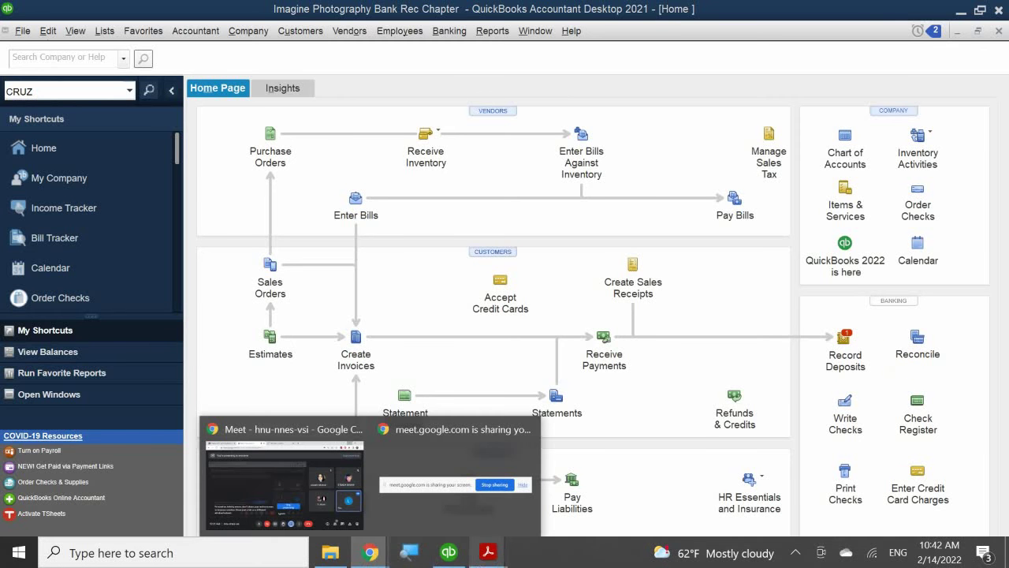
mouse_move(479, 556)
left_click(559, 483)
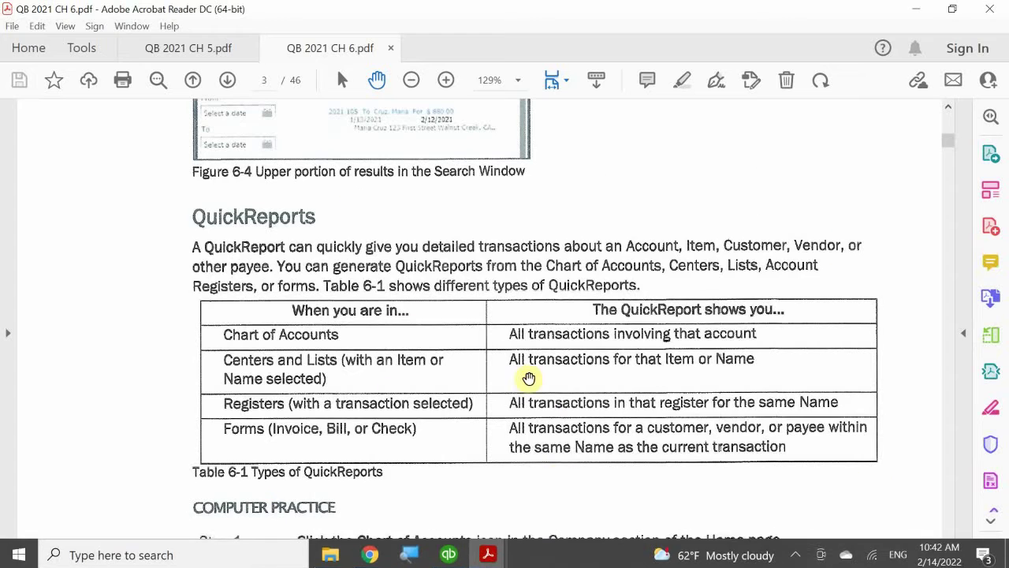
scroll(239, 263, "down", 4)
scroll(245, 271, "up", 4)
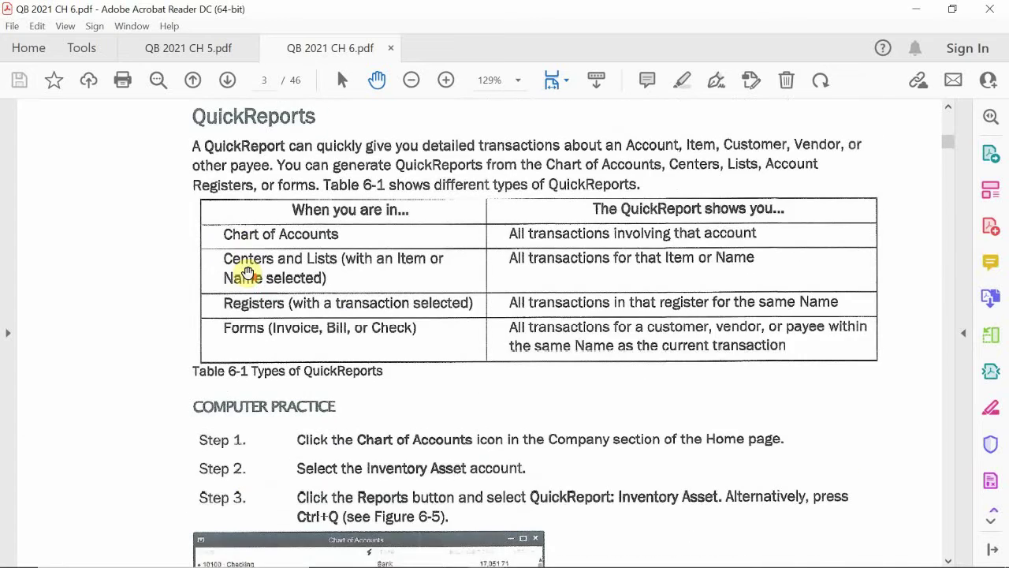
scroll(247, 272, "up", 6)
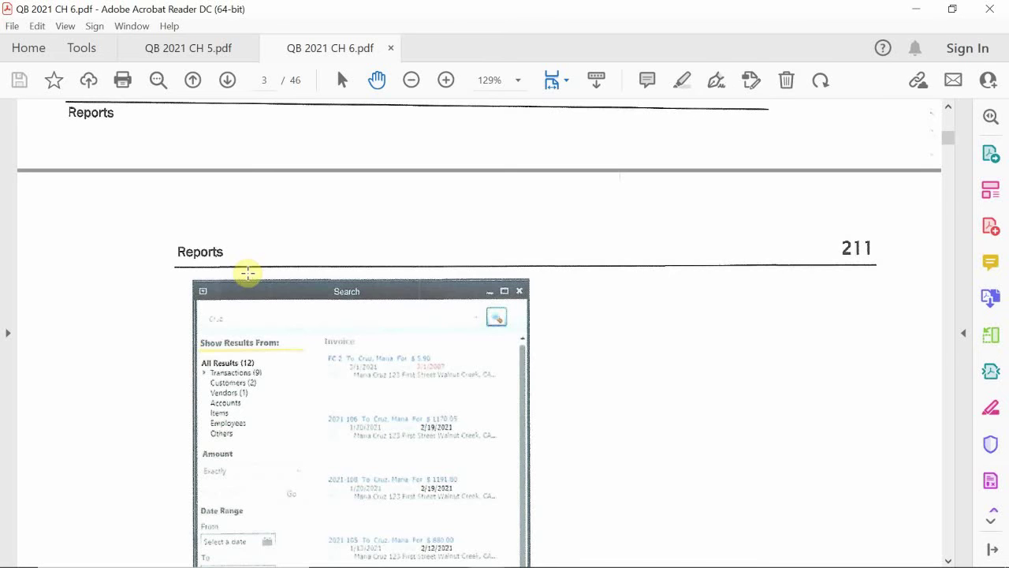
scroll(247, 272, "down", 3)
scroll(247, 273, "down", 10)
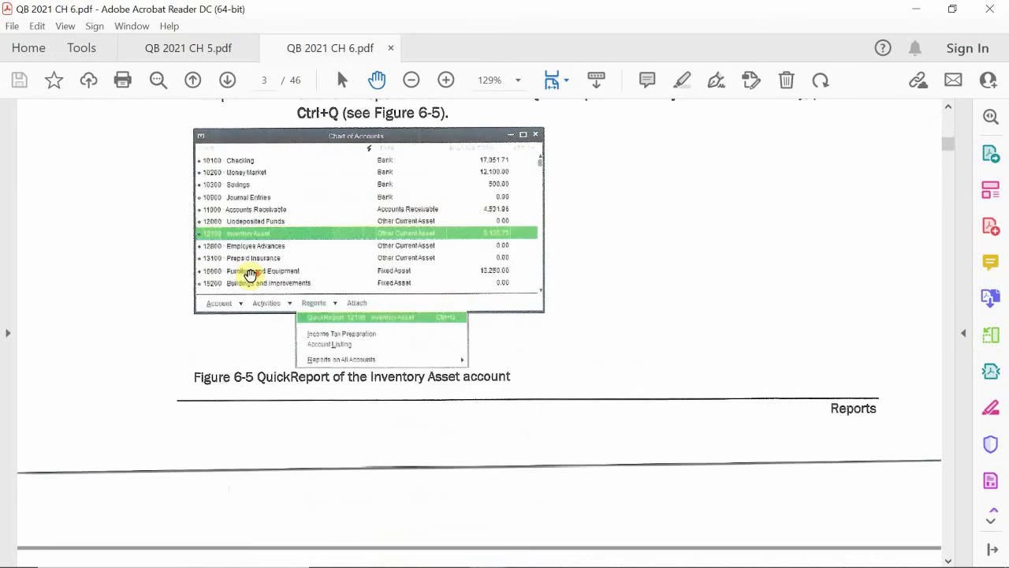
scroll(250, 276, "down", 6)
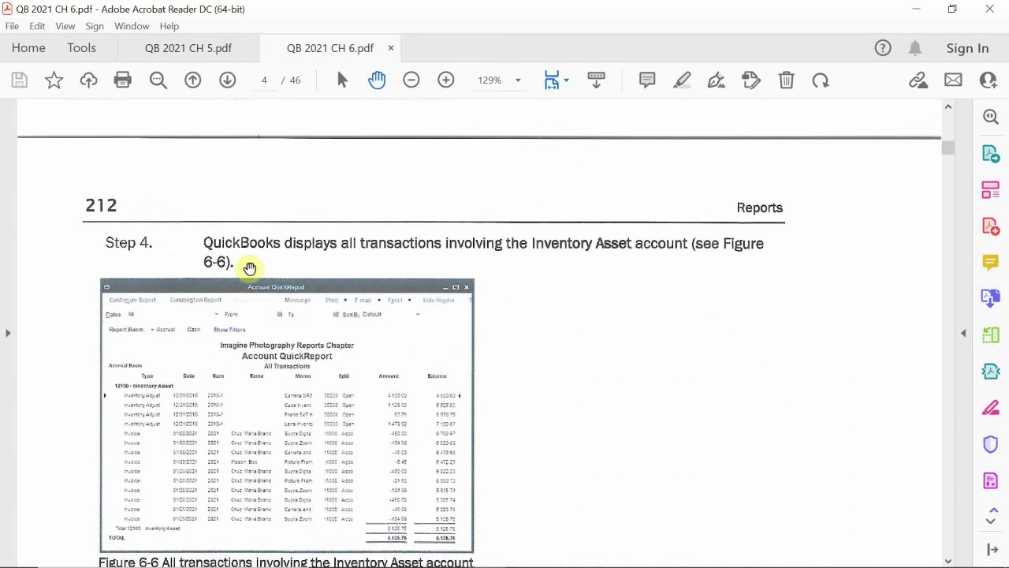
scroll(250, 276, "down", 4)
scroll(270, 284, "down", 9)
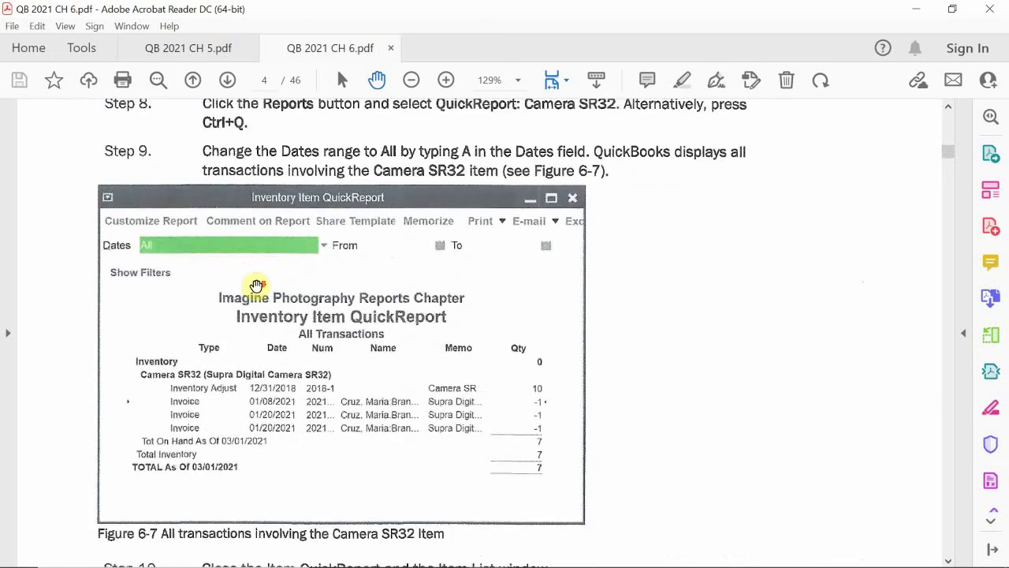
scroll(252, 286, "down", 10)
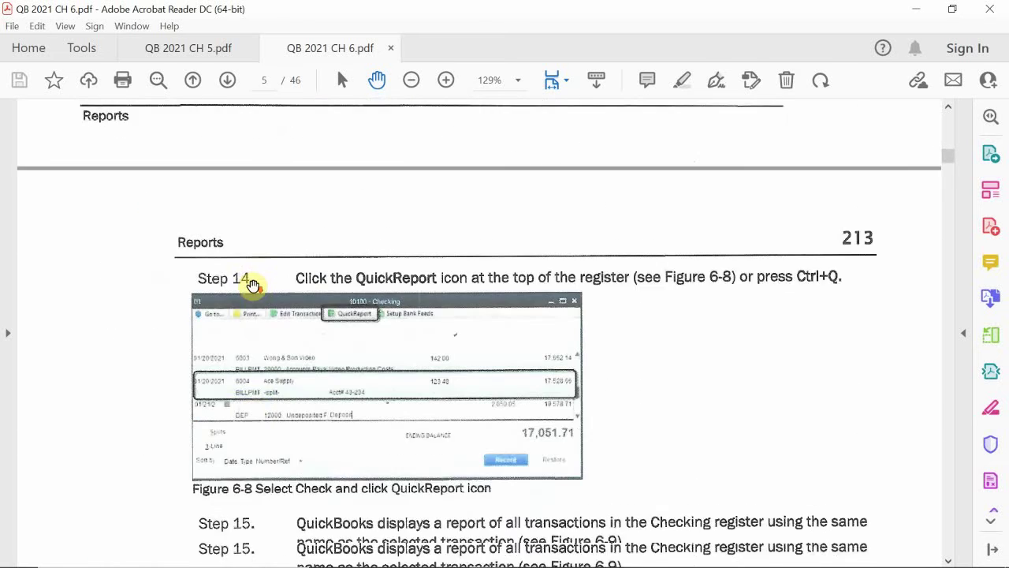
Read the rest of the QuickReports practice, the Using QuickZoom section, and Types of Reports through Table 6-2.
scroll(252, 285, "down", 10)
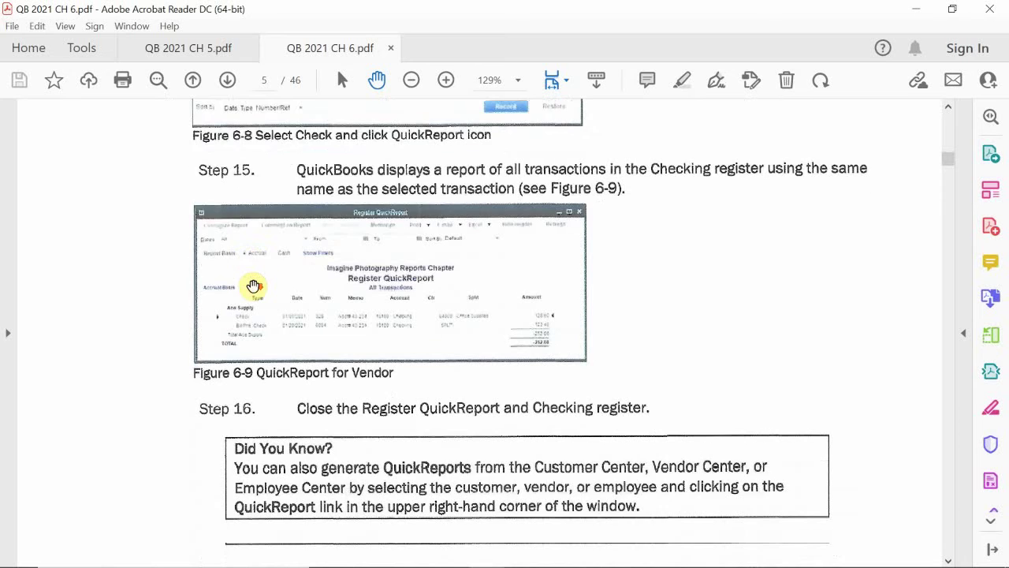
scroll(252, 286, "down", 1)
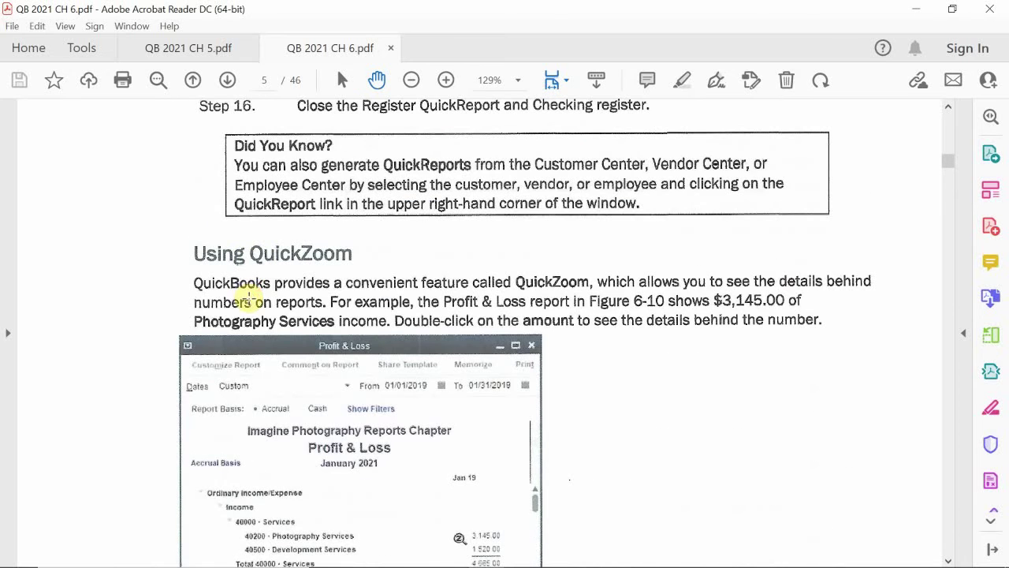
scroll(319, 276, "down", 10)
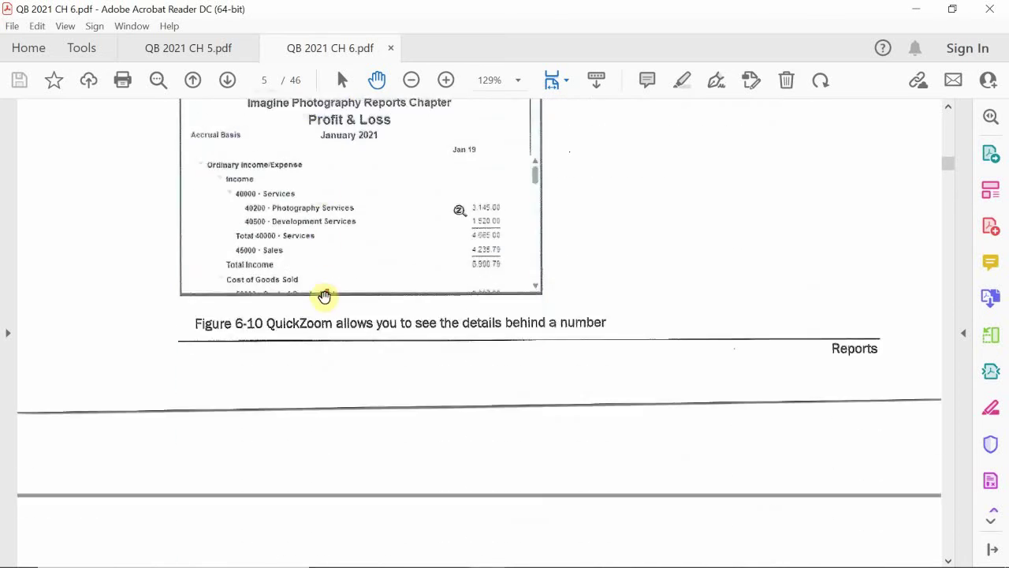
scroll(325, 297, "down", 9)
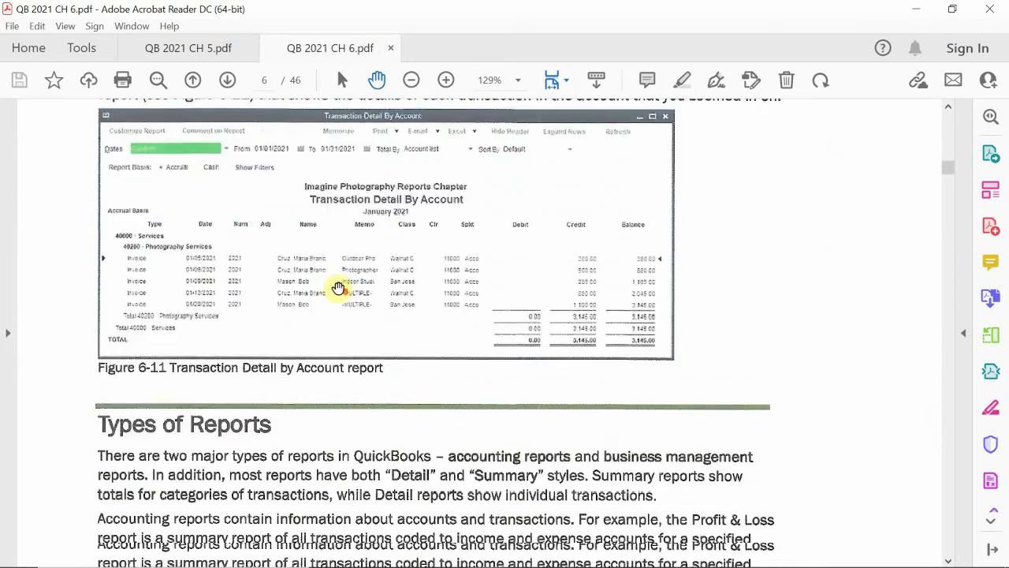
scroll(337, 290, "down", 3)
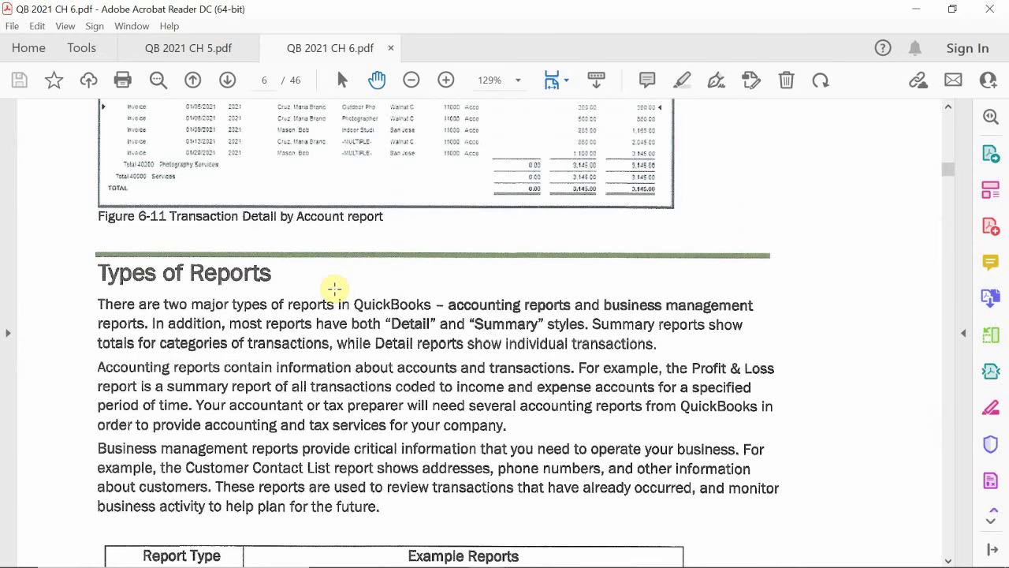
scroll(334, 289, "down", 2)
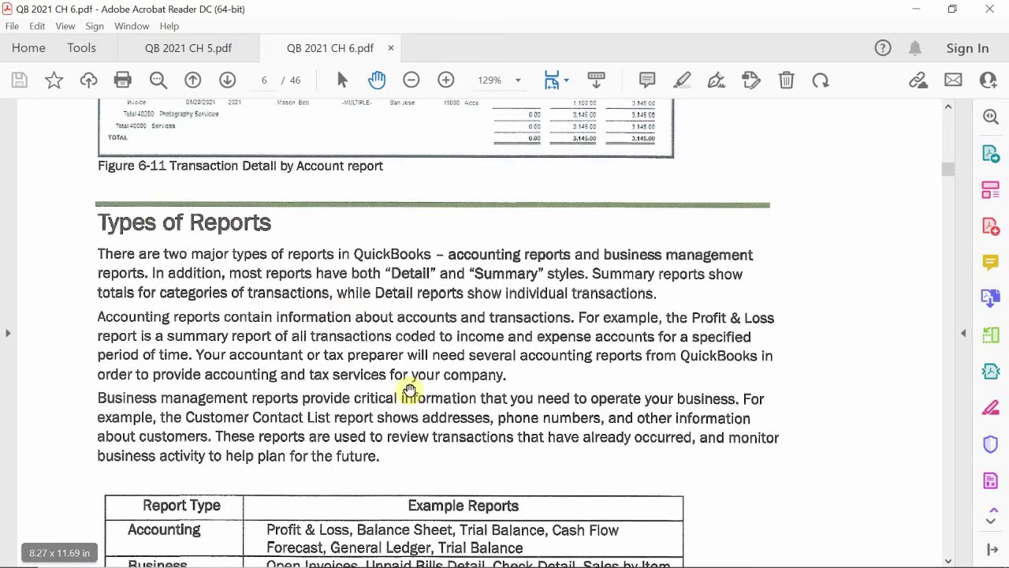
scroll(289, 337, "down", 4)
scroll(290, 337, "down", 3)
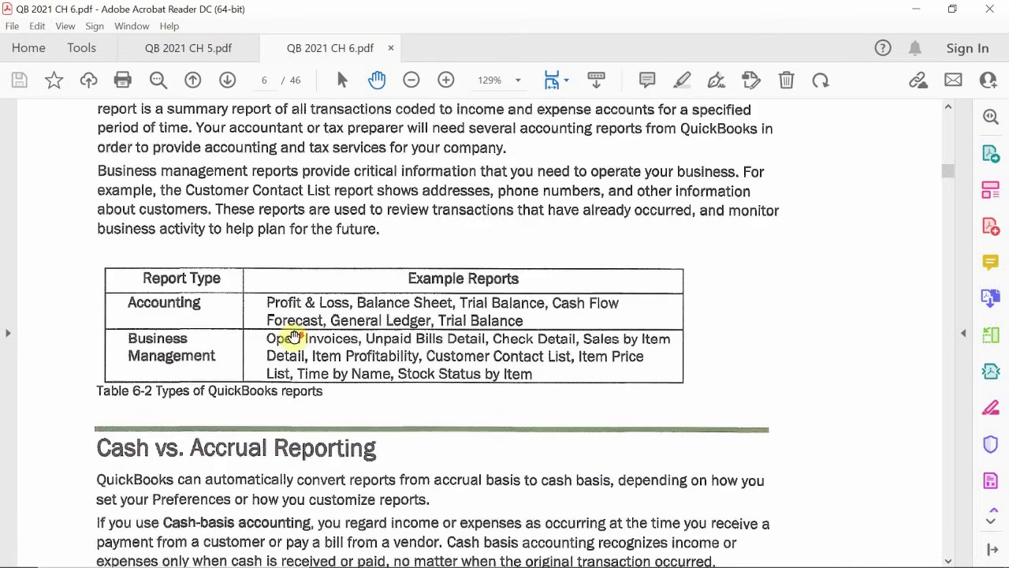
scroll(304, 337, "up", 1)
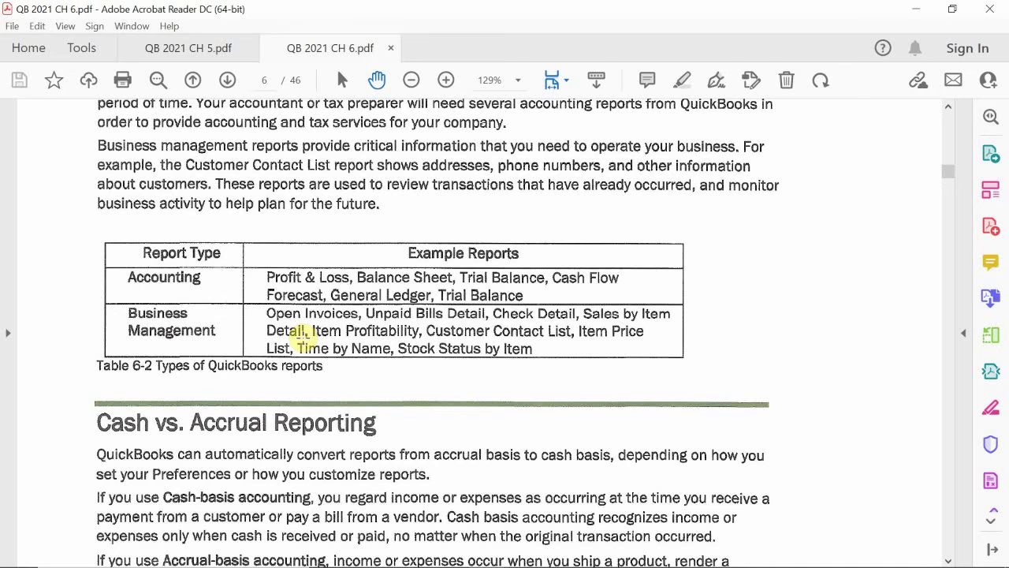
scroll(302, 335, "down", 6)
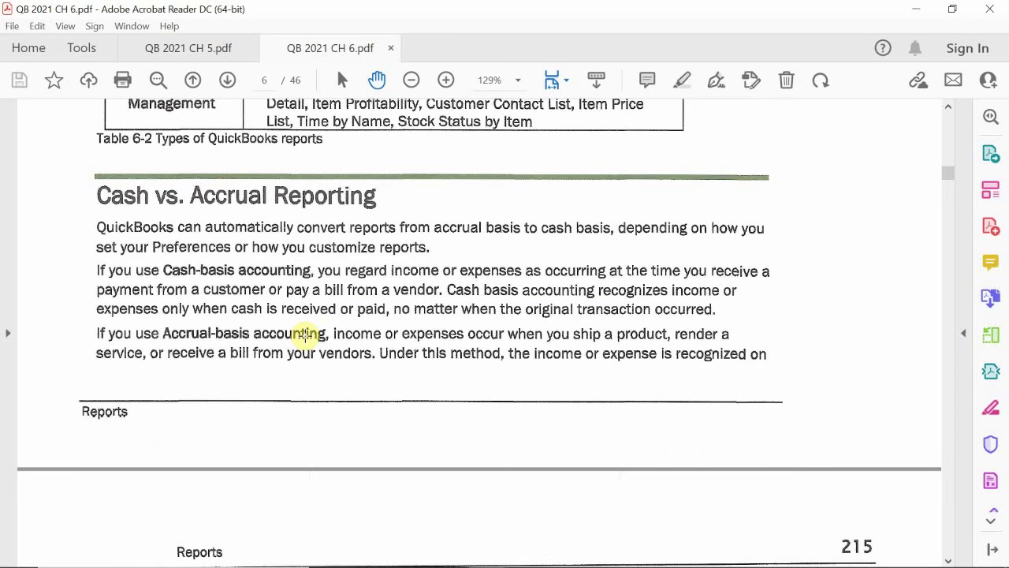
scroll(304, 334, "up", 7)
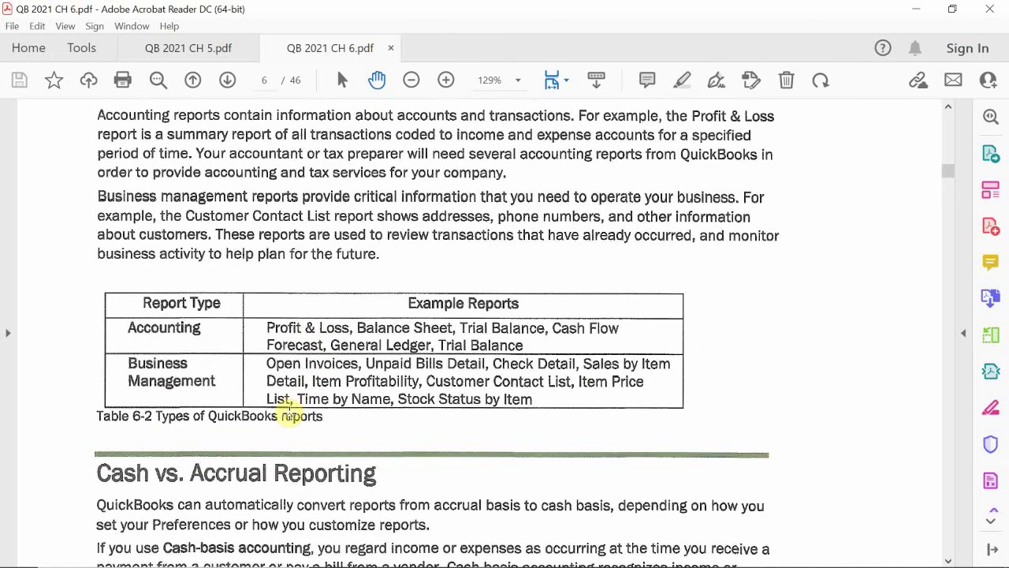
Read the Cash vs. Accrual Reporting section and its practice steps through Figure 6-12 on the Reports & Graphs preferences.
scroll(289, 413, "down", 3)
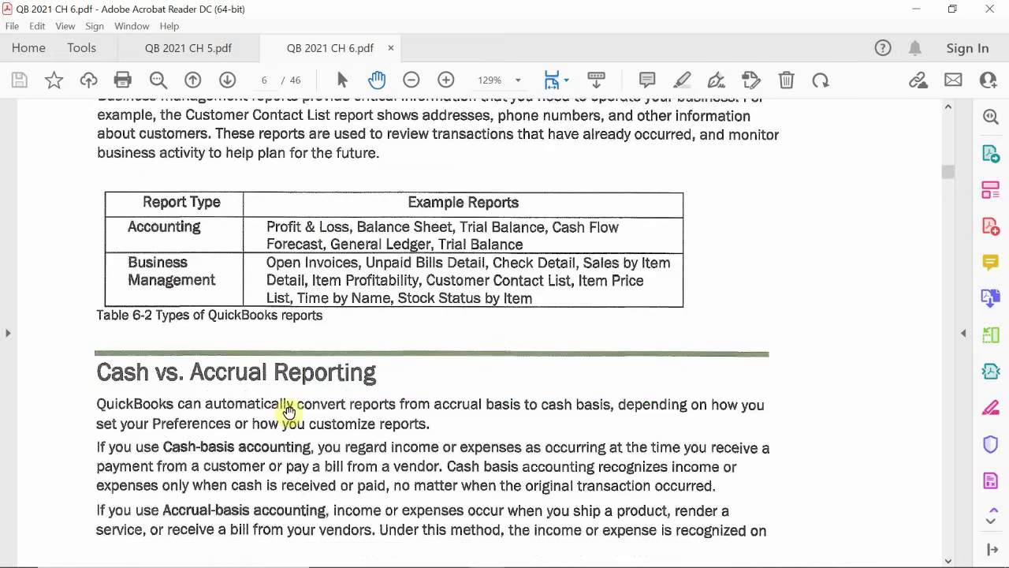
scroll(289, 411, "down", 2)
scroll(288, 413, "down", 2)
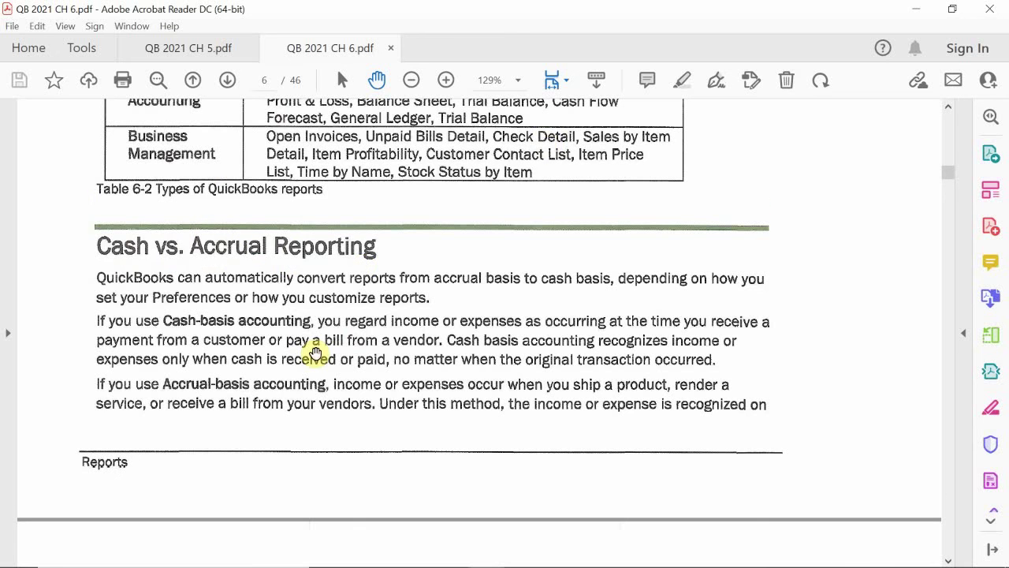
scroll(315, 354, "down", 10)
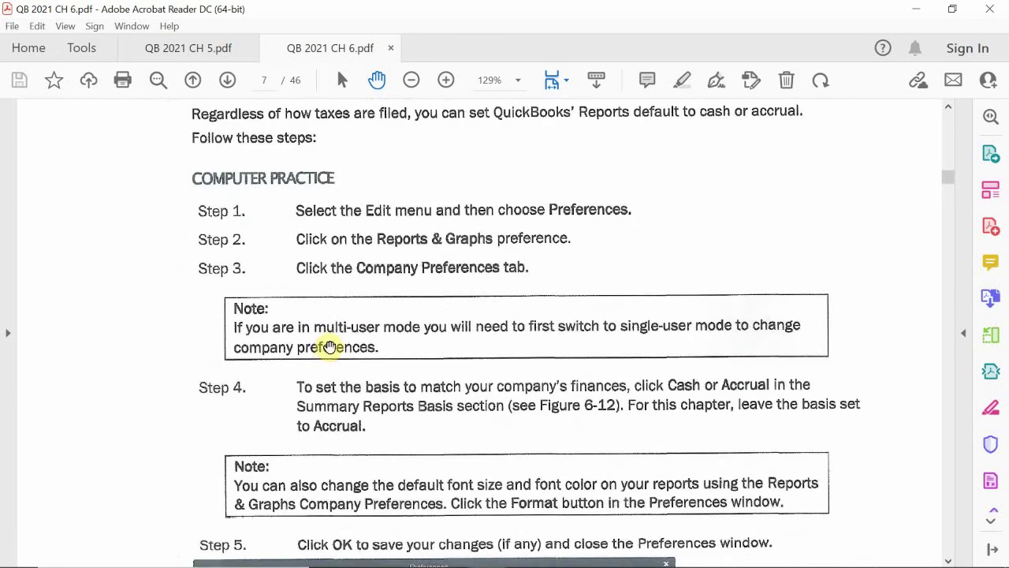
scroll(330, 346, "down", 10)
scroll(338, 365, "up", 2)
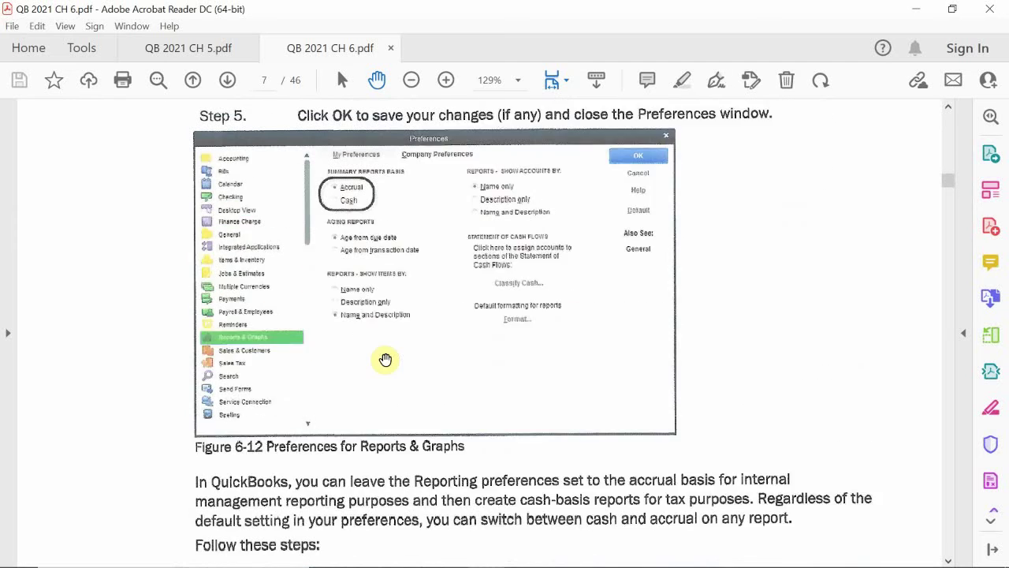
scroll(385, 360, "up", 1)
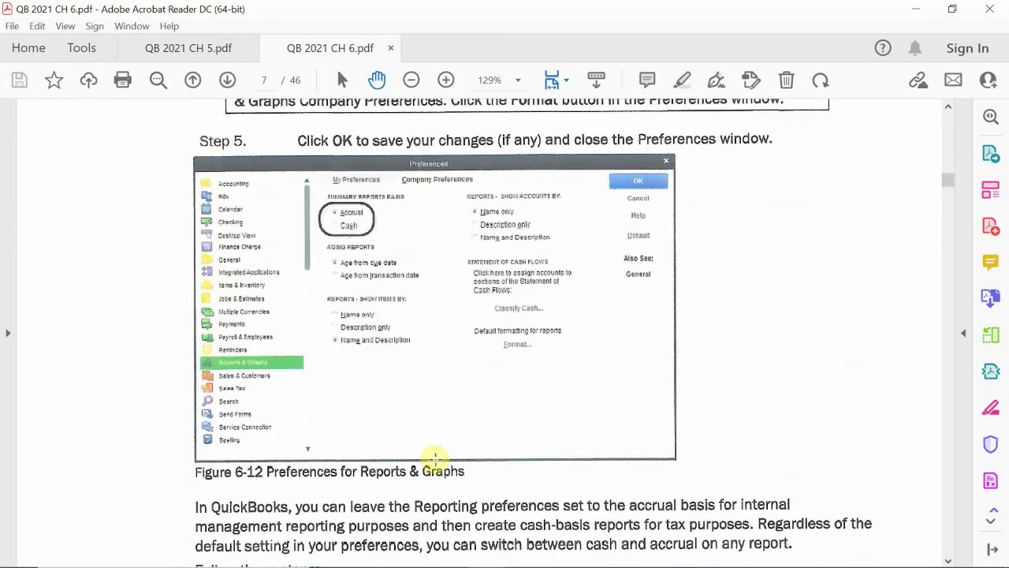
Switch to QuickBooks, check the summary reports basis in the Reports & Graphs company preferences and close the preferences.
mouse_move(500, 549)
left_click(449, 552)
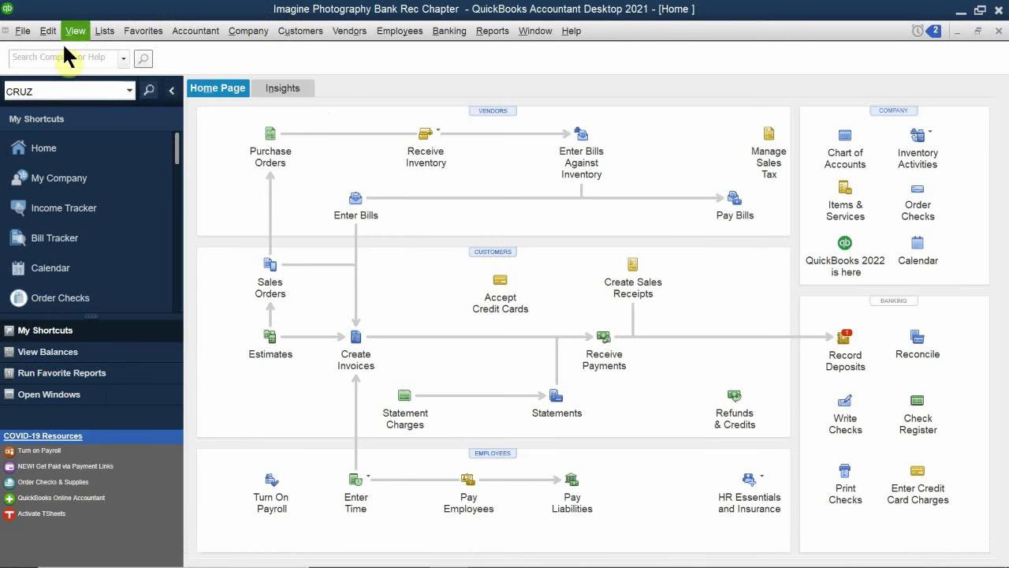
left_click(42, 34)
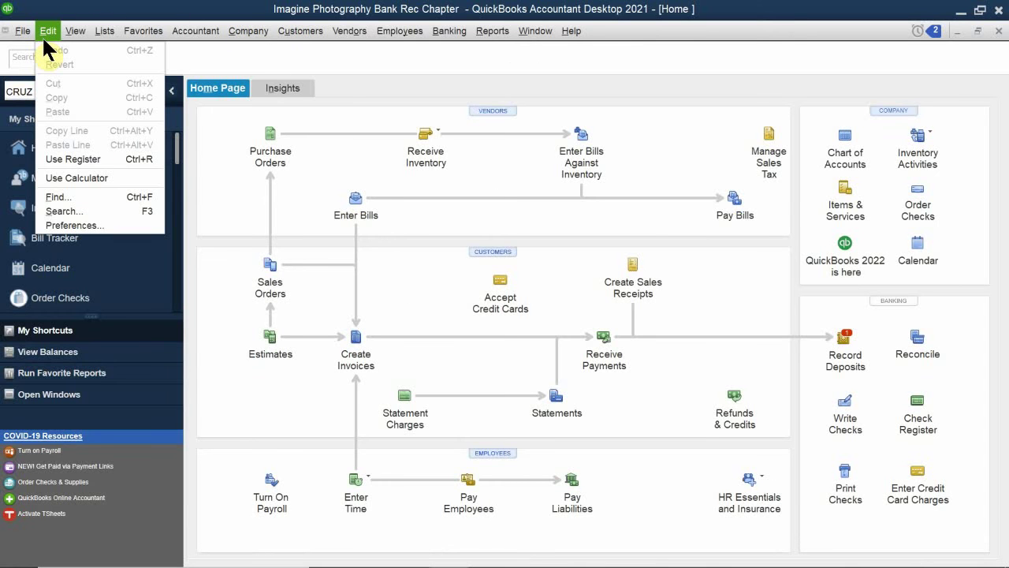
left_click(71, 226)
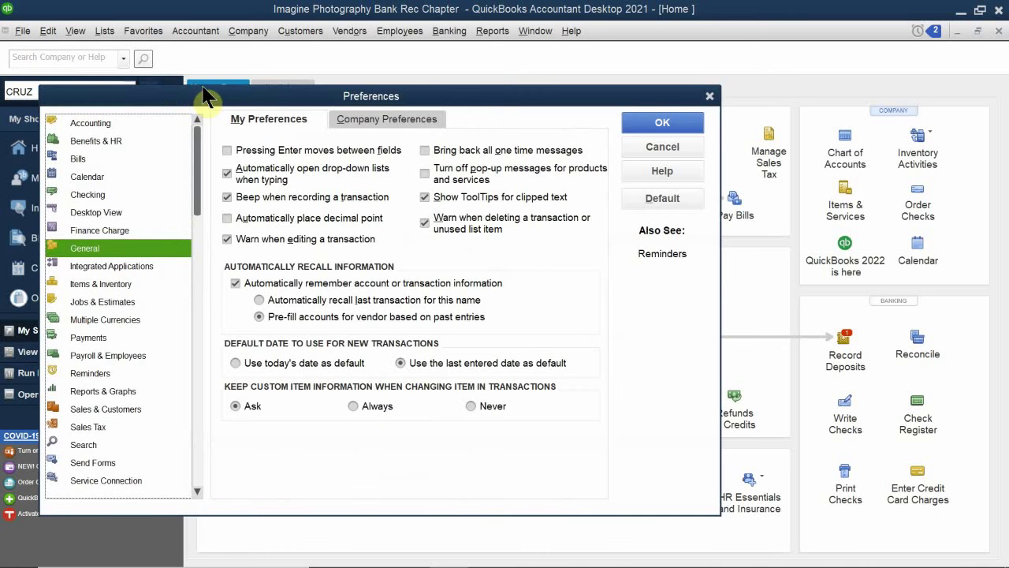
left_click_drag(312, 103, 332, 108)
left_click_drag(419, 57, 422, 55)
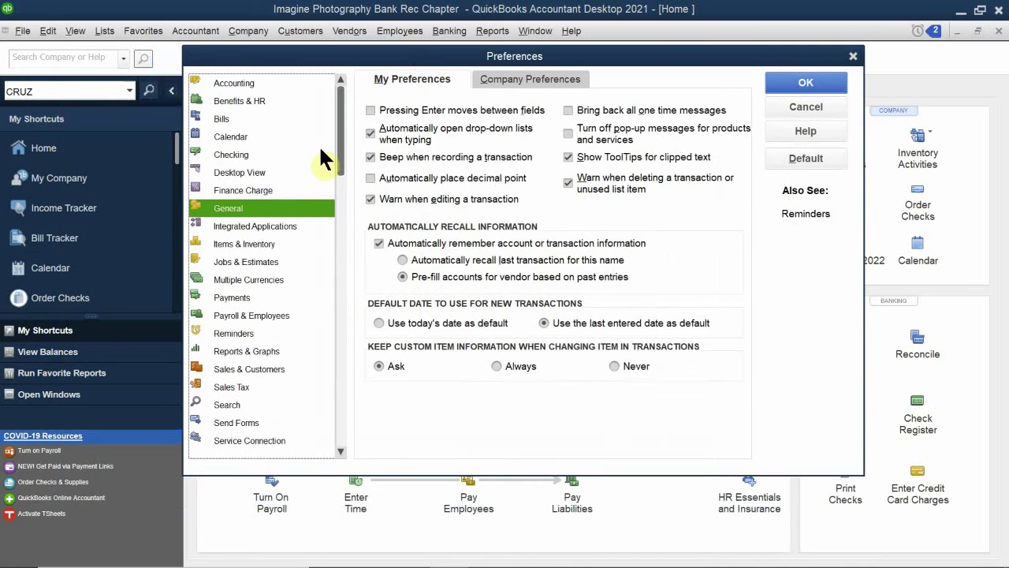
left_click(231, 352)
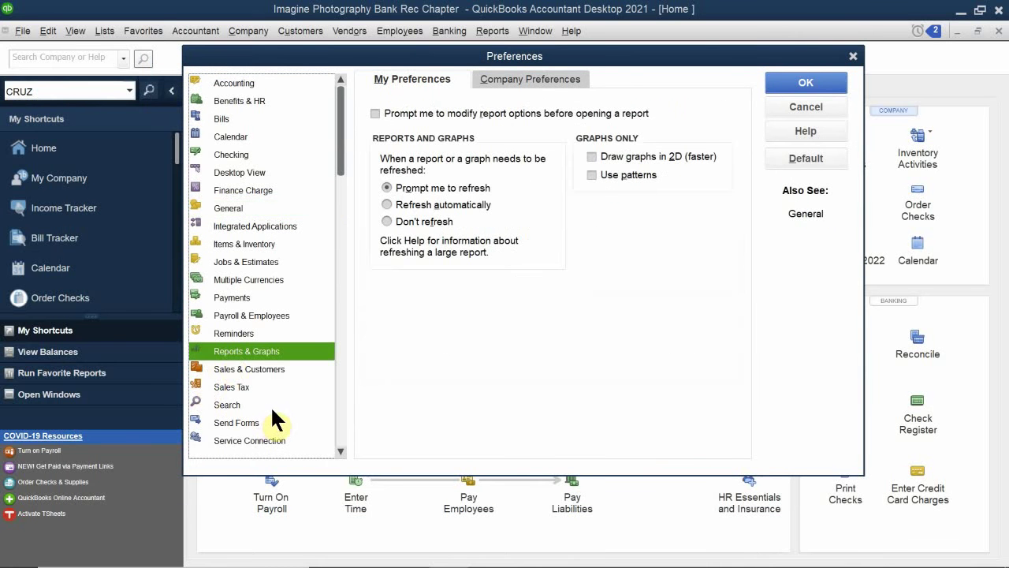
left_click(511, 79)
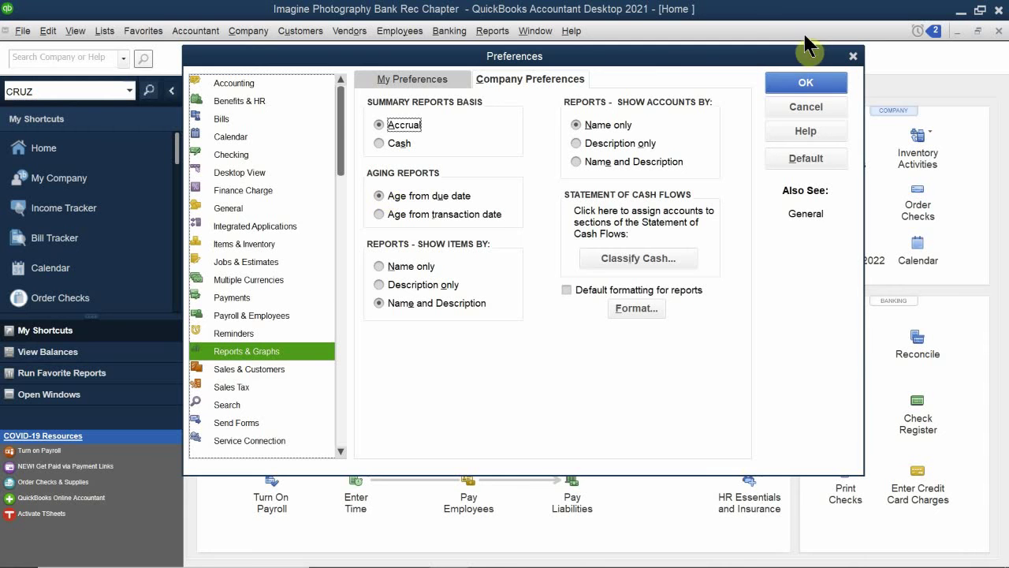
left_click(779, 82)
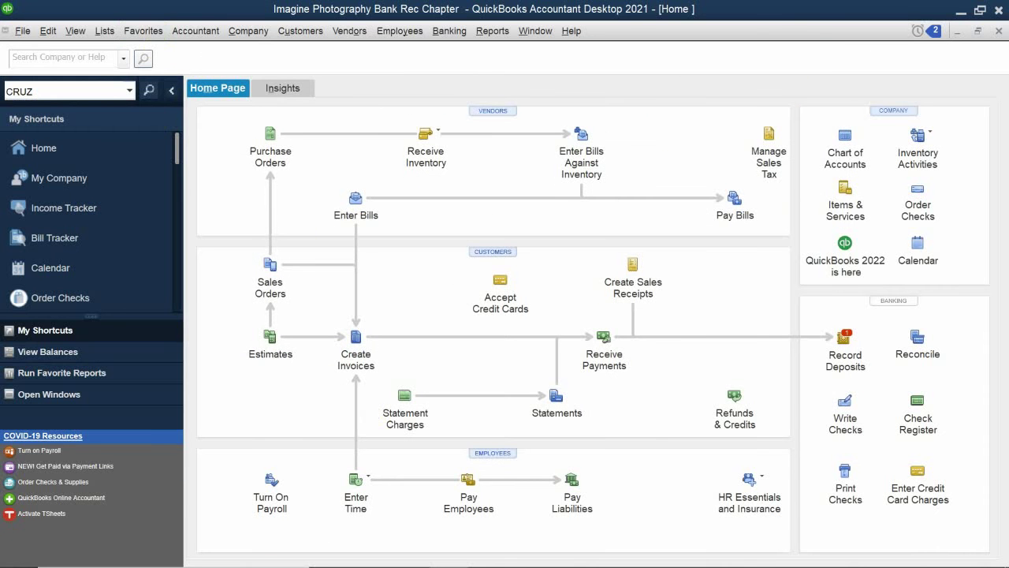
Switch back to the QB 2021 CH 6 PDF and read from the Report Center practice to Accounting Reports and Profit & Loss on page 217.
mouse_move(327, 561)
mouse_move(366, 555)
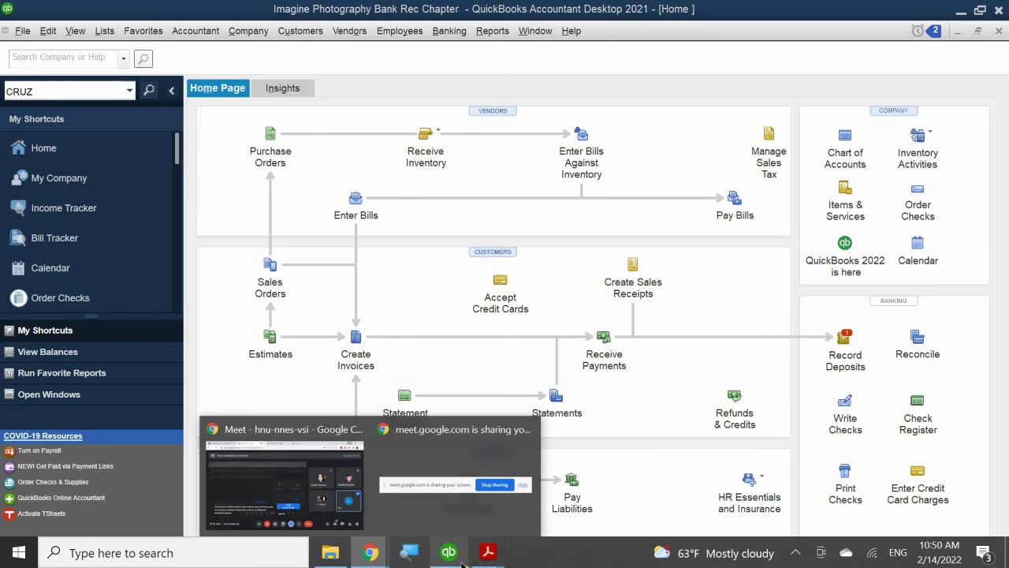
mouse_move(488, 552)
left_click(542, 496)
scroll(523, 351, "down", 10)
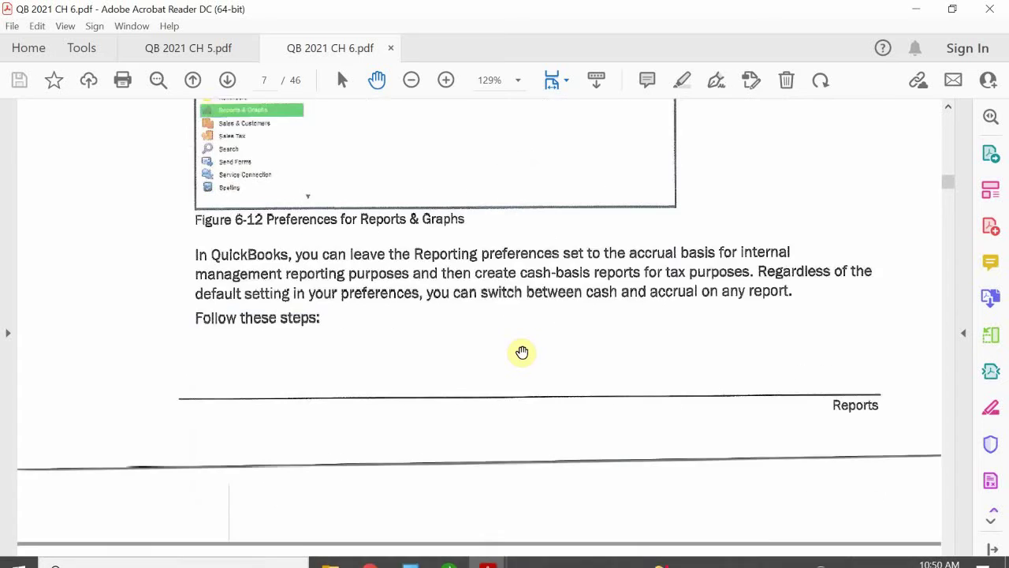
scroll(531, 350, "down", 8)
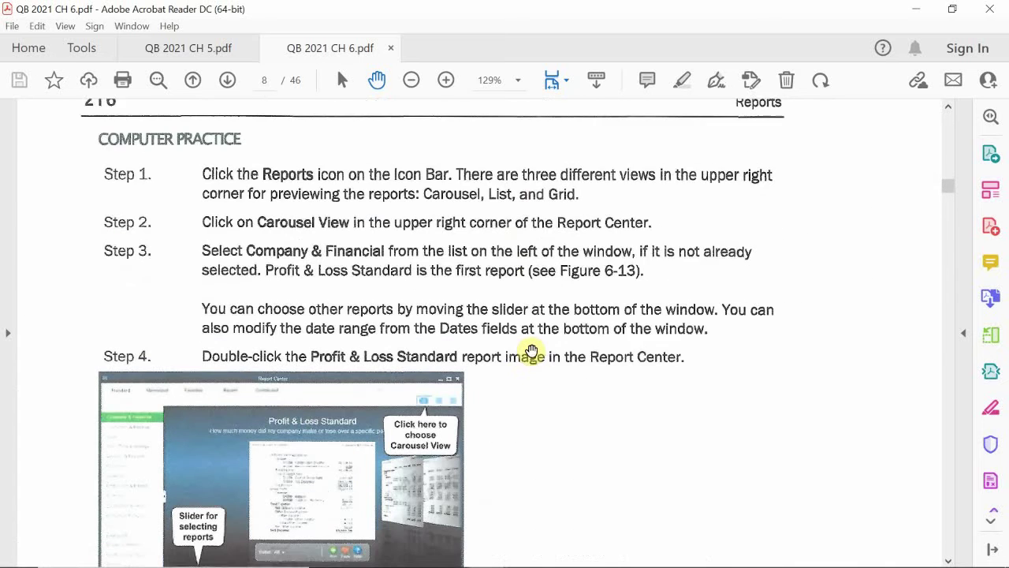
scroll(539, 327, "down", 10)
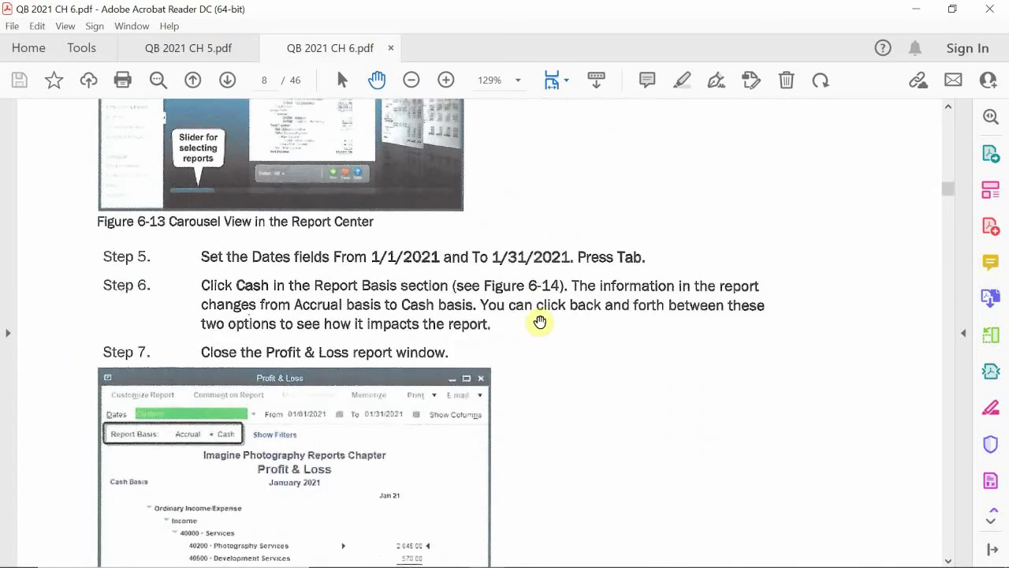
scroll(541, 322, "down", 10)
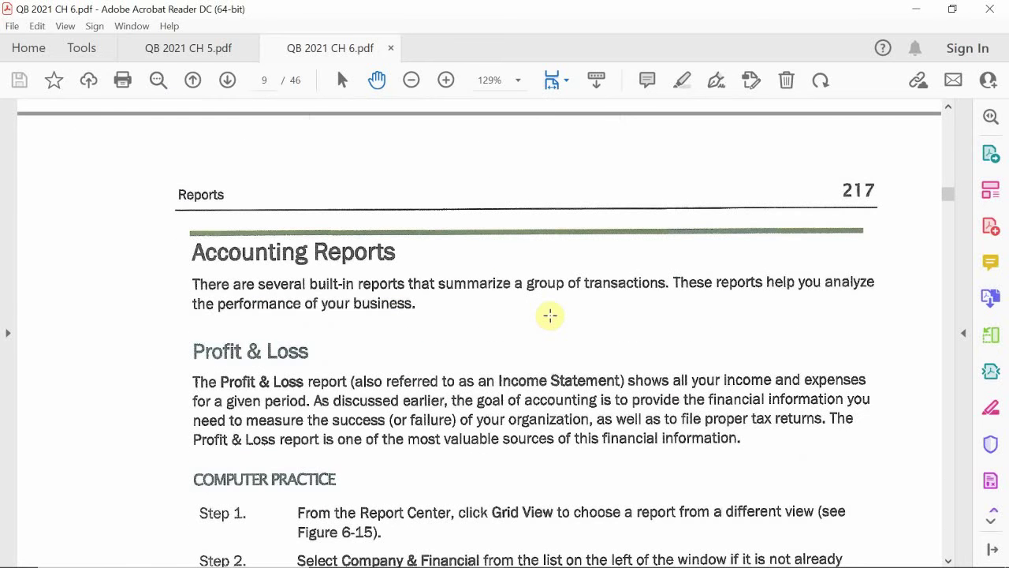
scroll(560, 287, "down", 3)
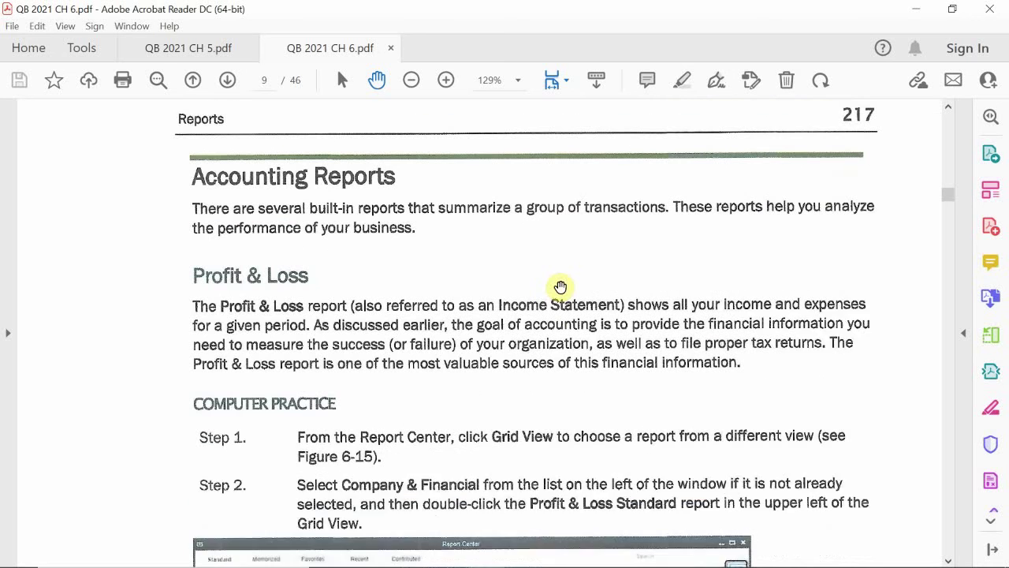
scroll(560, 286, "up", 1)
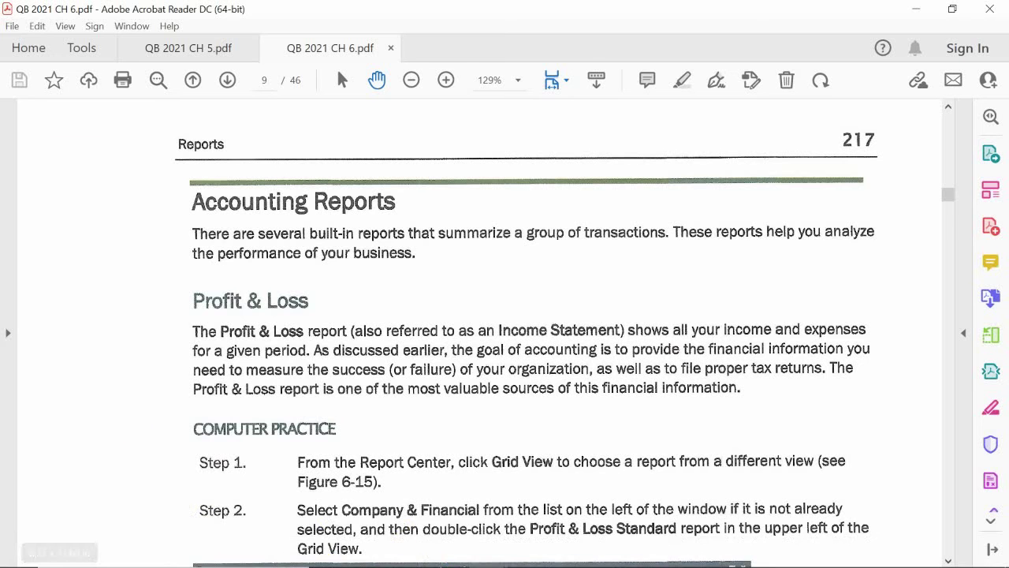
Switch to QuickBooks and open the Report Center.
left_click(449, 560)
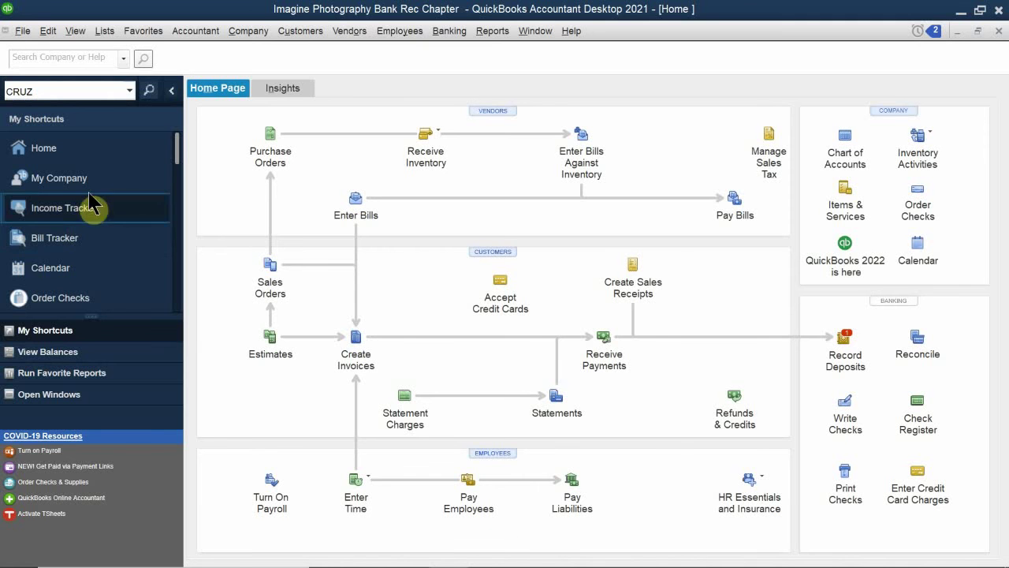
scroll(111, 194, "down", 3)
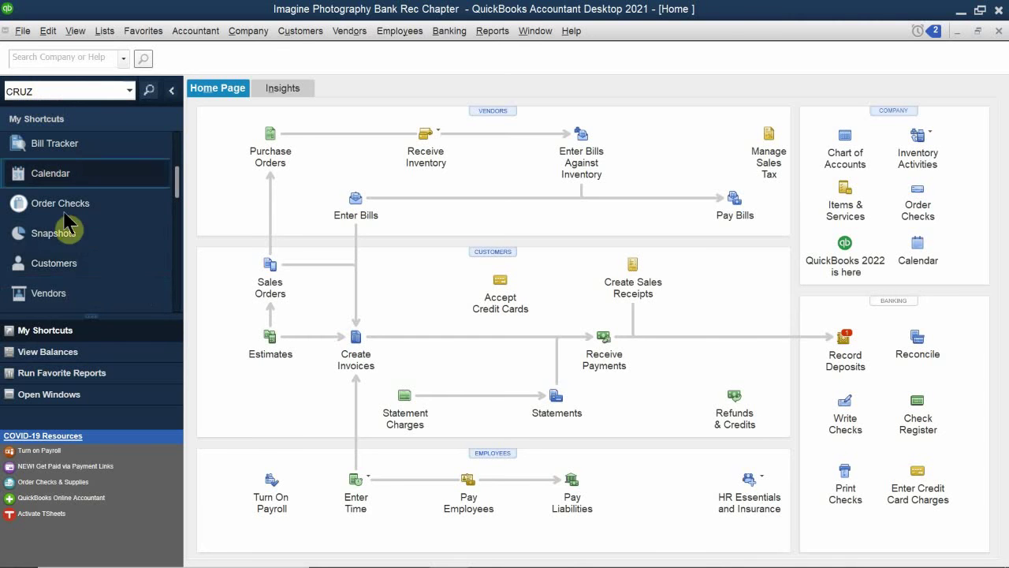
scroll(113, 225, "up", 3)
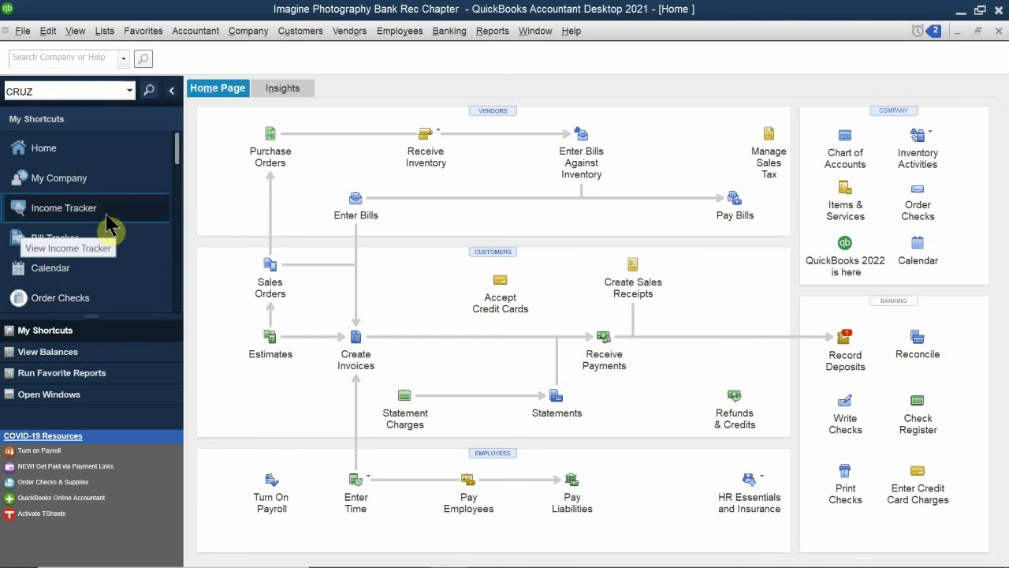
scroll(109, 222, "down", 9)
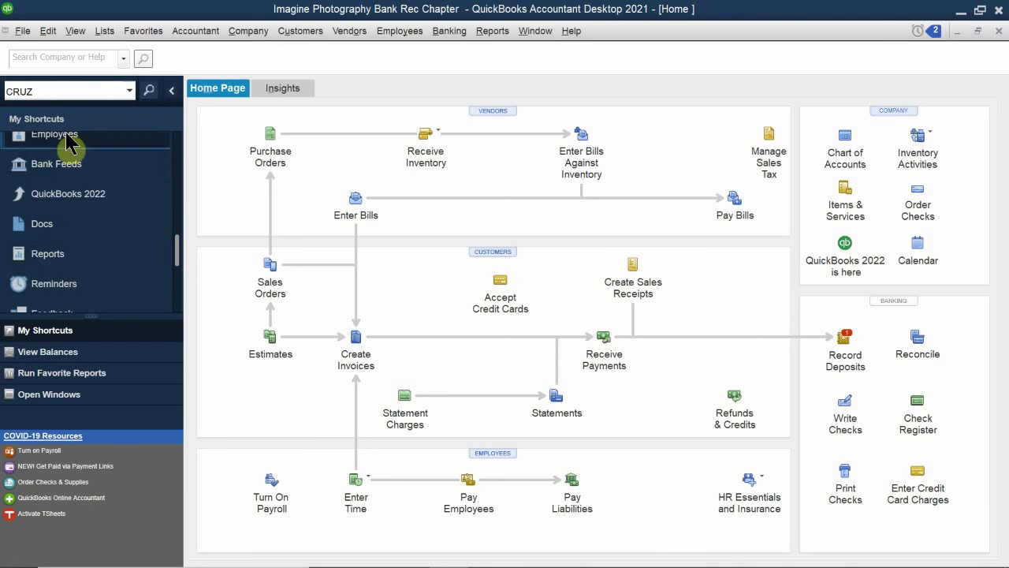
left_click(486, 25)
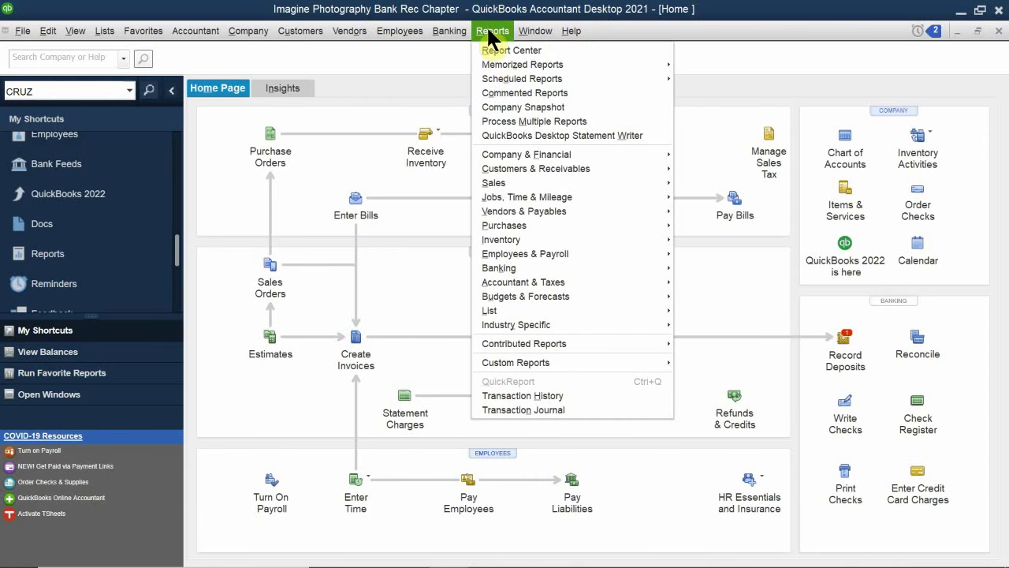
left_click(498, 49)
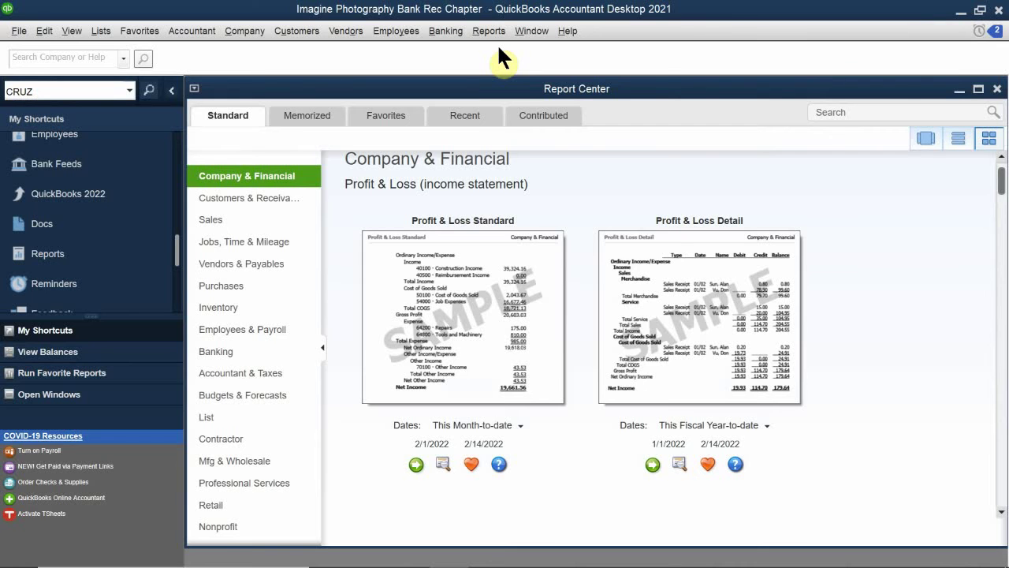
Look over the report categories and the Jobs, Time & Mileage reports available outside the Report Center, without running any report.
left_click(490, 31)
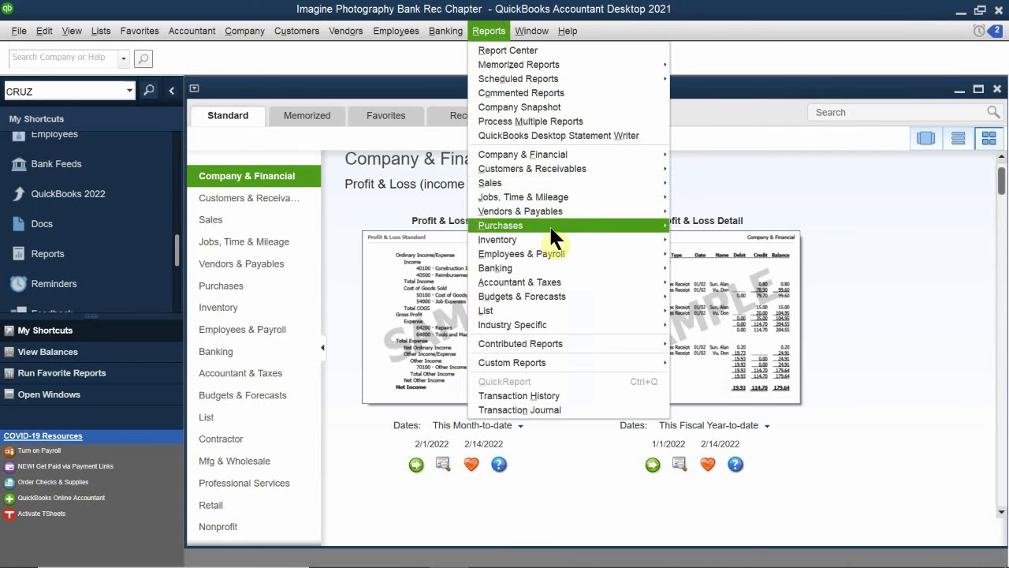
mouse_move(546, 207)
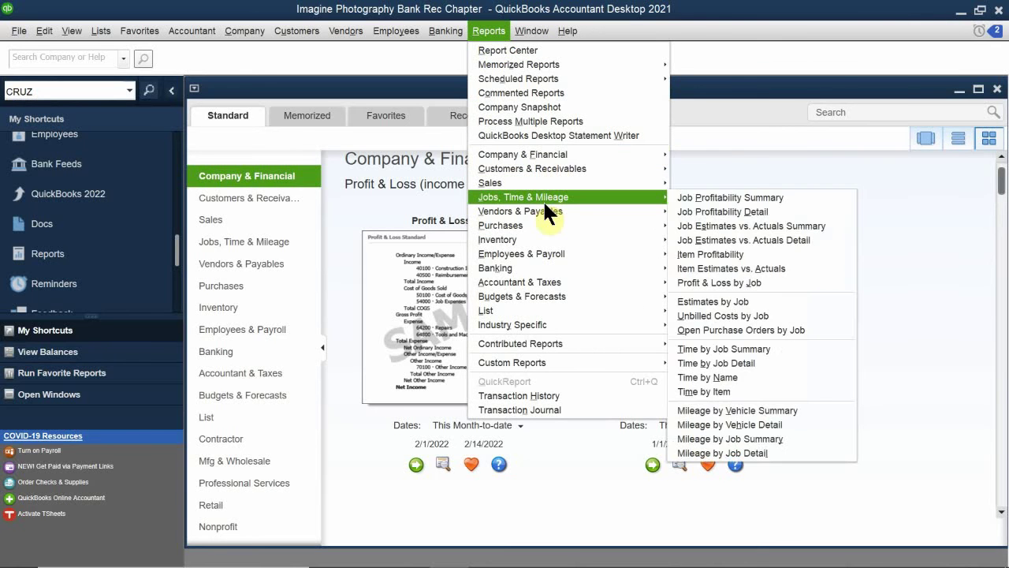
left_click(523, 6)
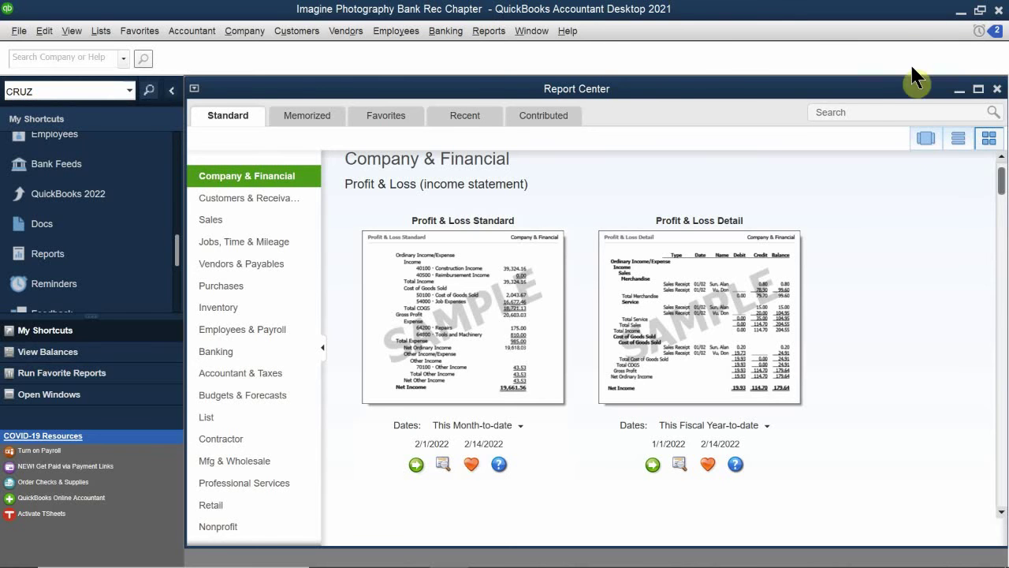
Show the Company & Financial reports in carousel view and browse from Profit & Loss Standard to Income by Customer Detail.
left_click(926, 148)
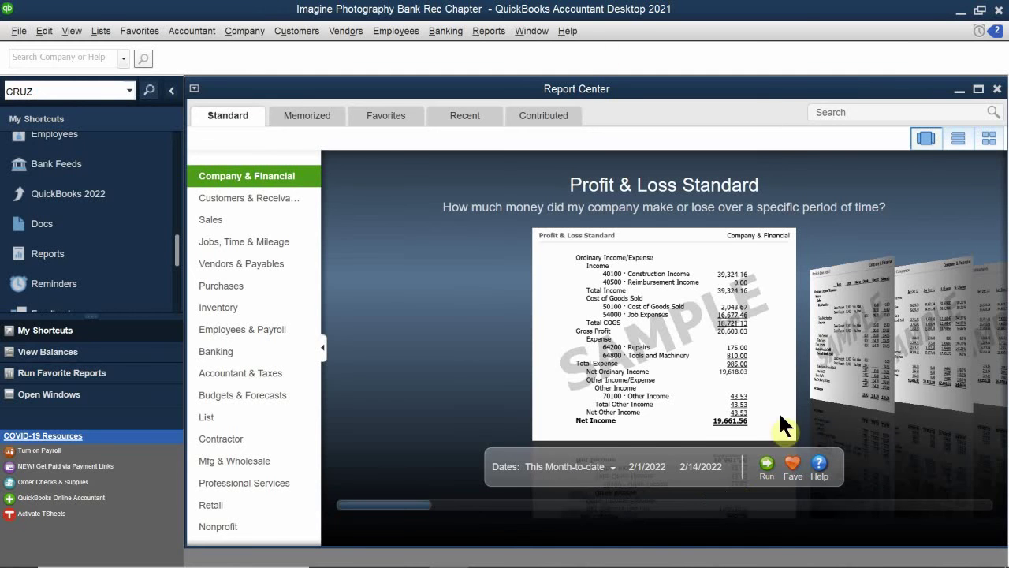
left_click(853, 335)
left_click(852, 321)
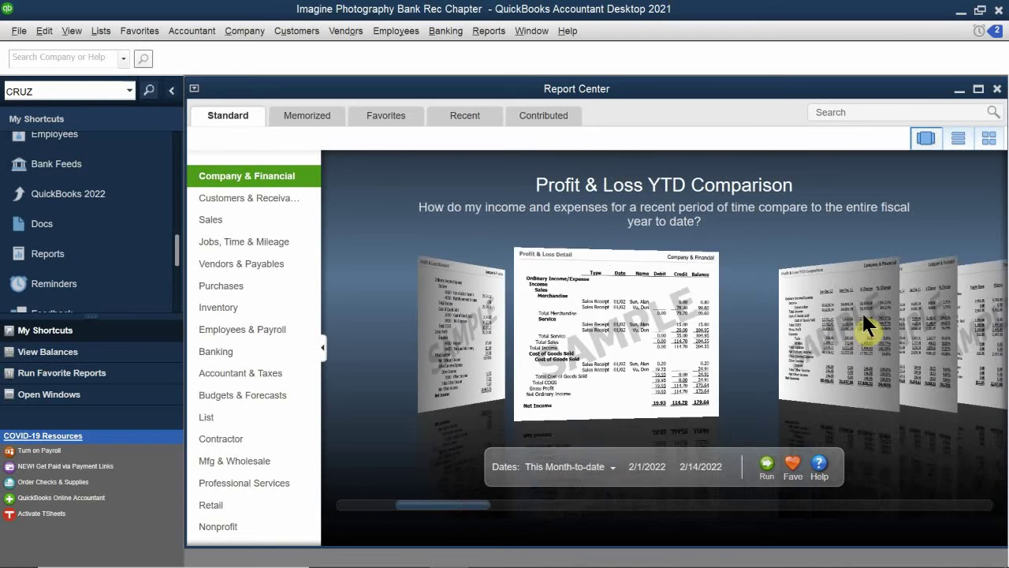
left_click(861, 311)
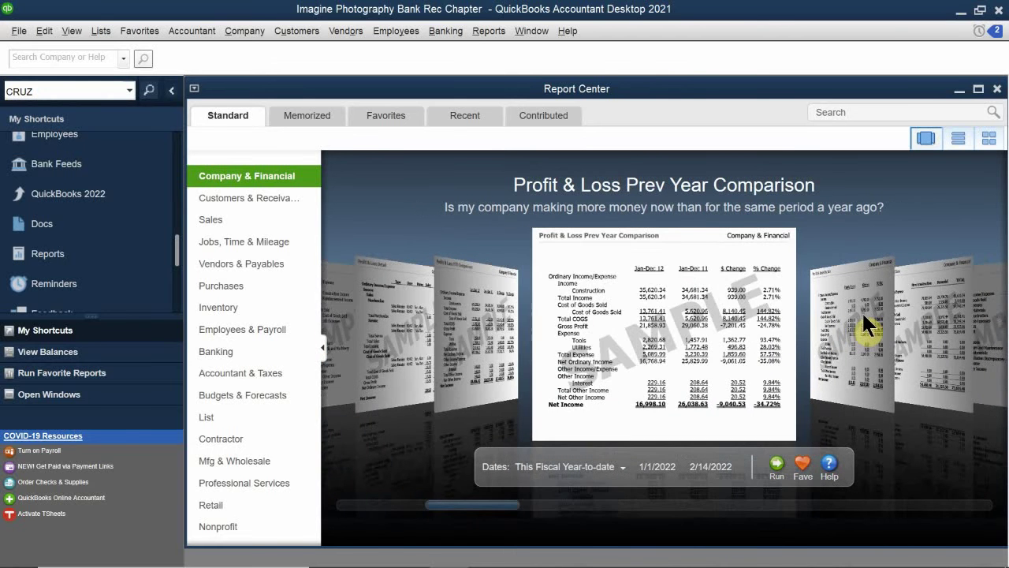
left_click(867, 324)
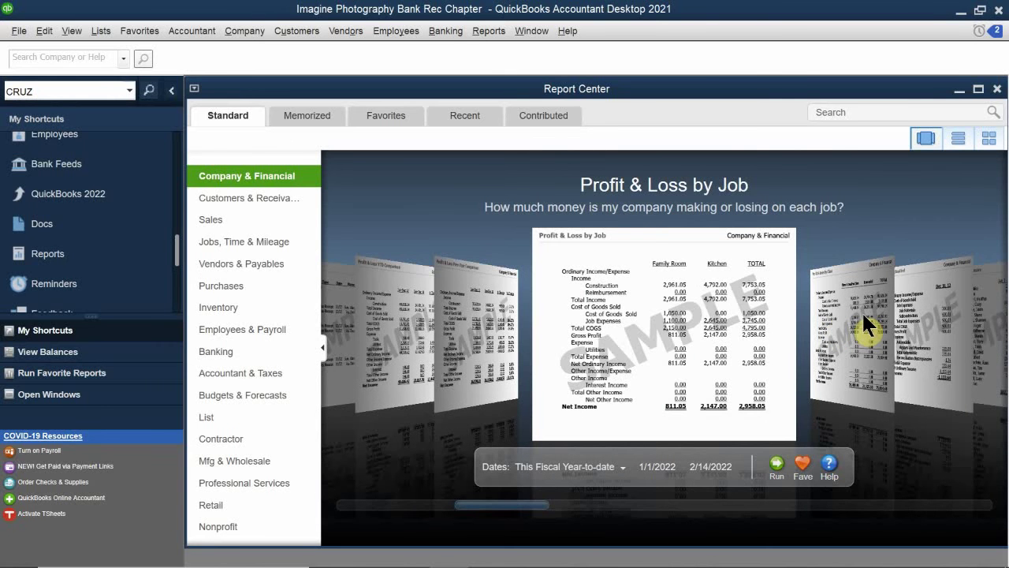
left_click(866, 324)
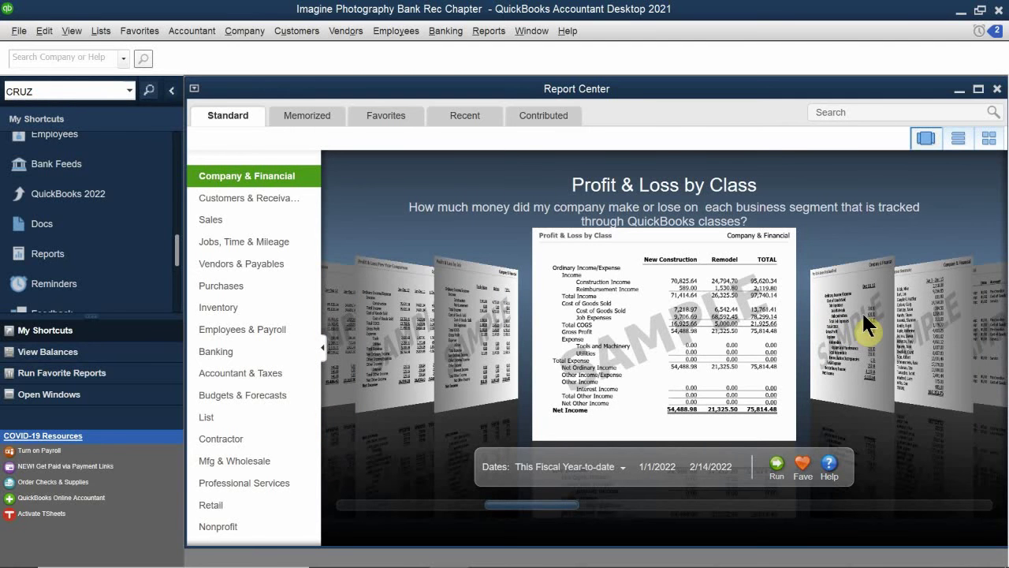
left_click(866, 325)
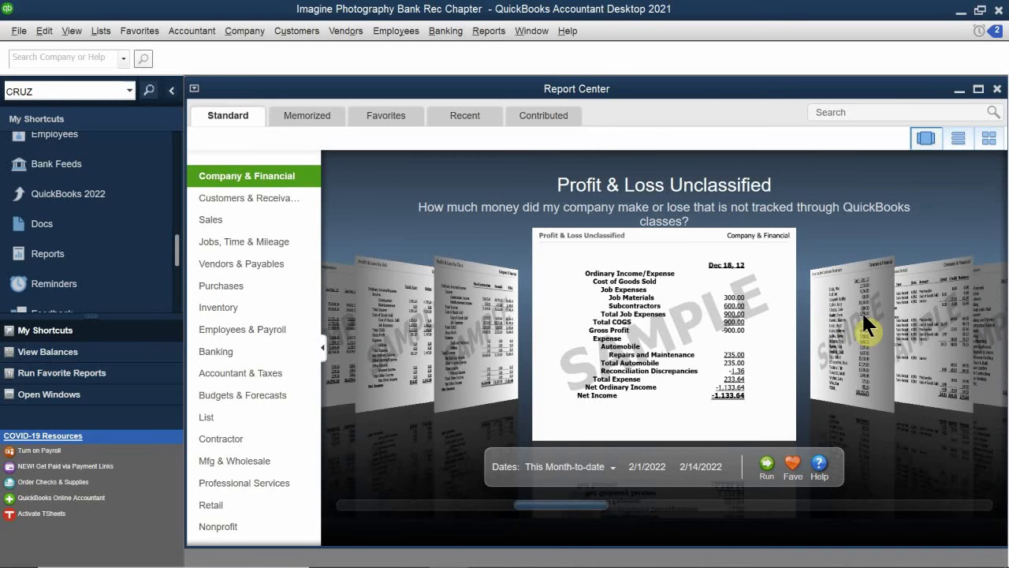
left_click(866, 324)
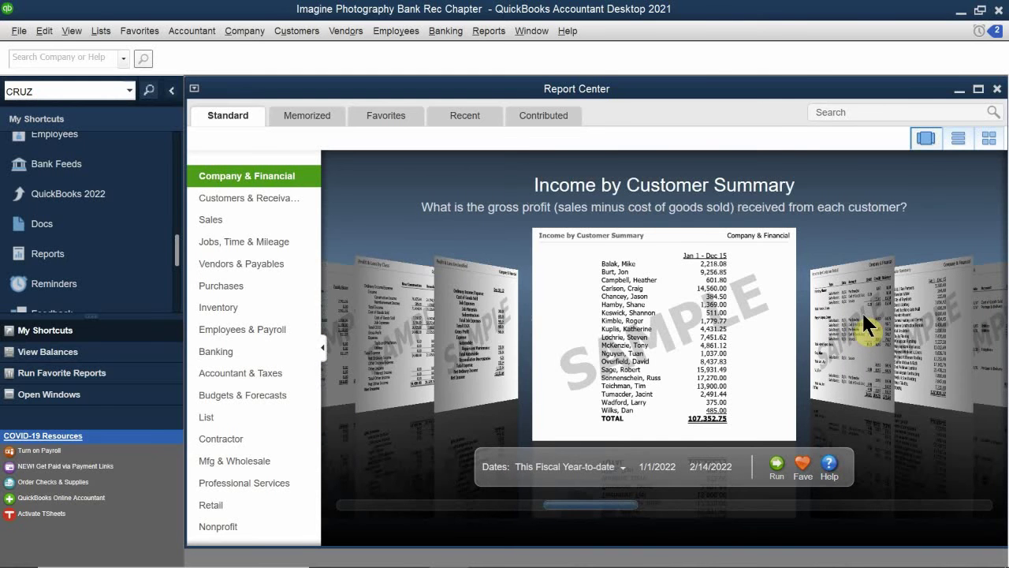
left_click(866, 324)
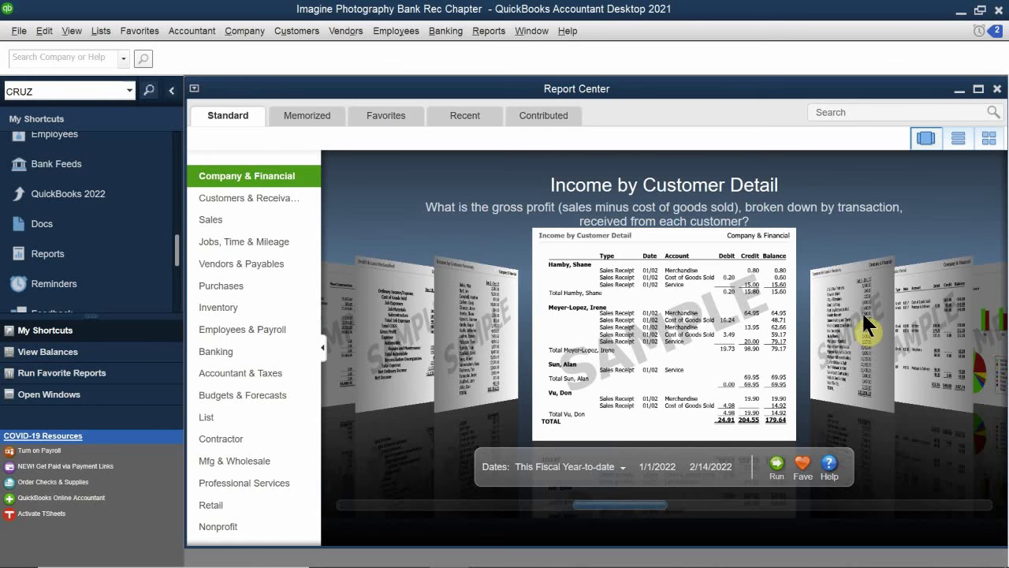
Go back through the carousel to Profit & Loss Detail and examine its Run, Fave and Help options.
left_click(440, 325)
left_click(418, 319)
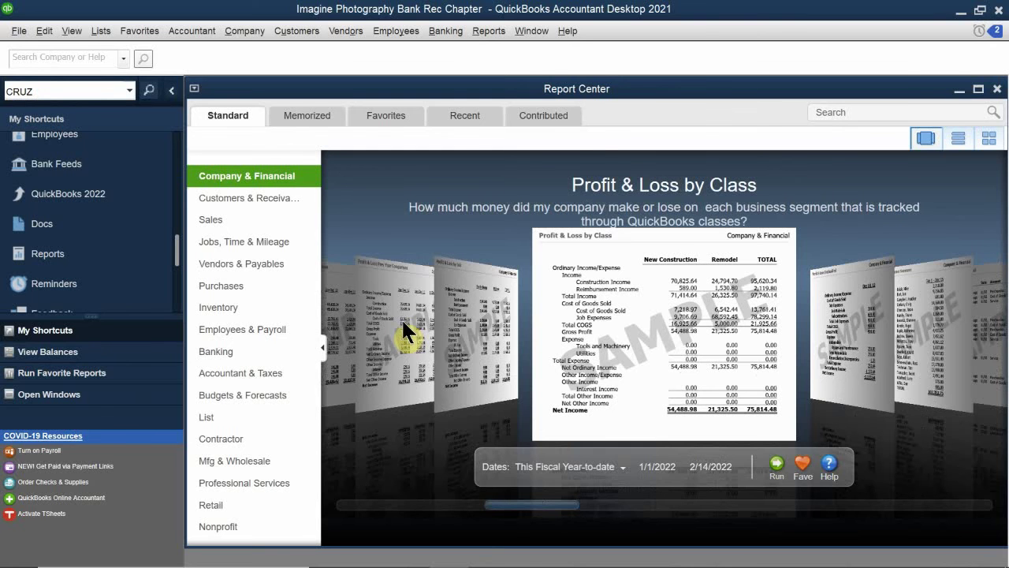
left_click(403, 323)
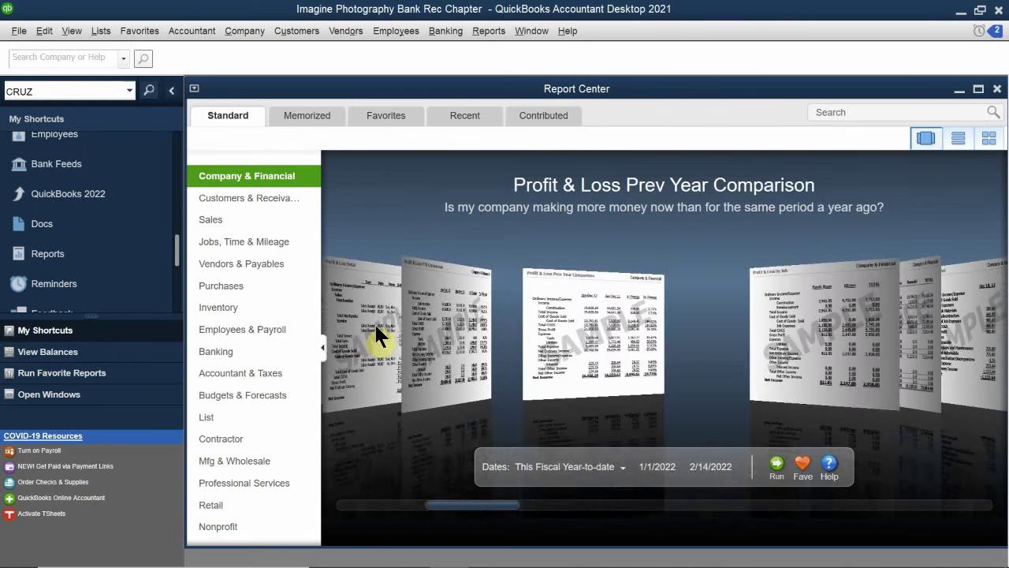
left_click(375, 327)
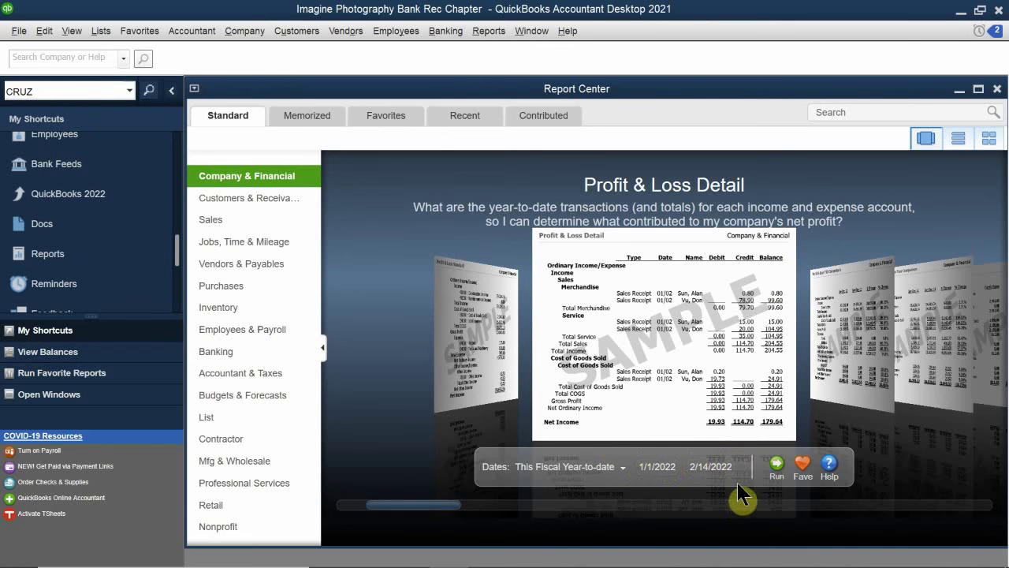
left_click(783, 473)
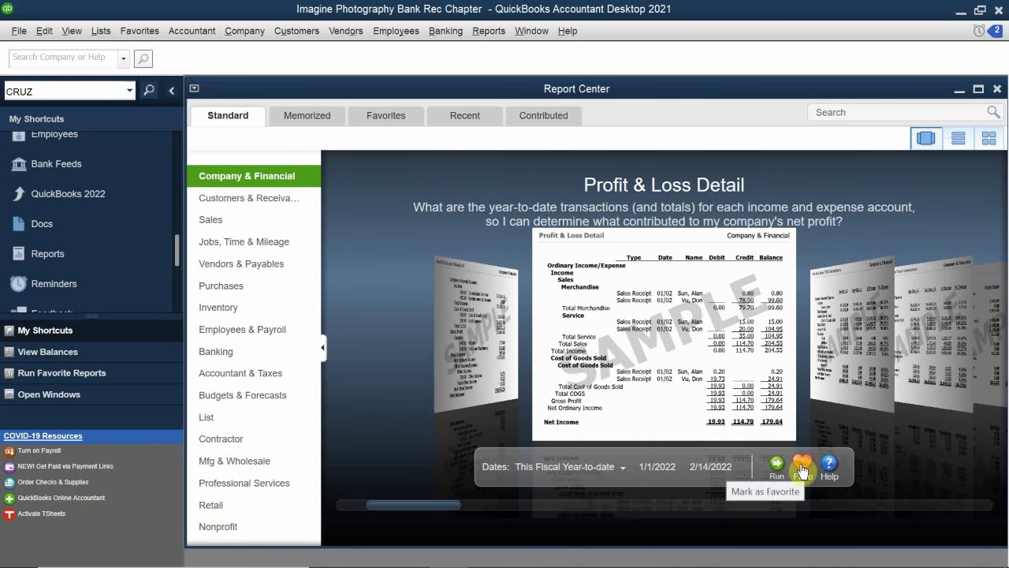
left_click(829, 478)
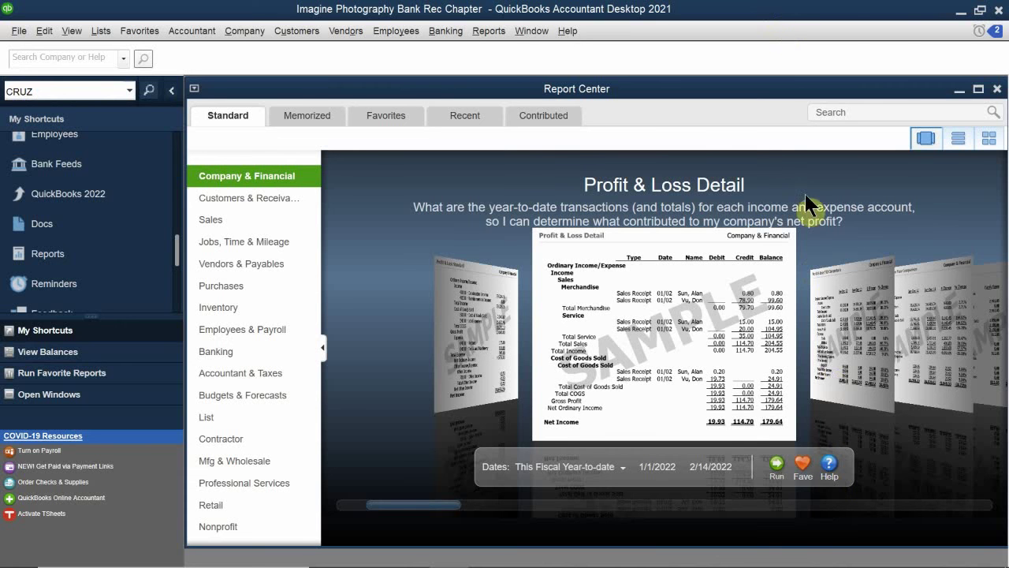
Switch the Report Center to list view and look through the Company & Financial reports down to Balance Sheet & Net Worth.
left_click(958, 138)
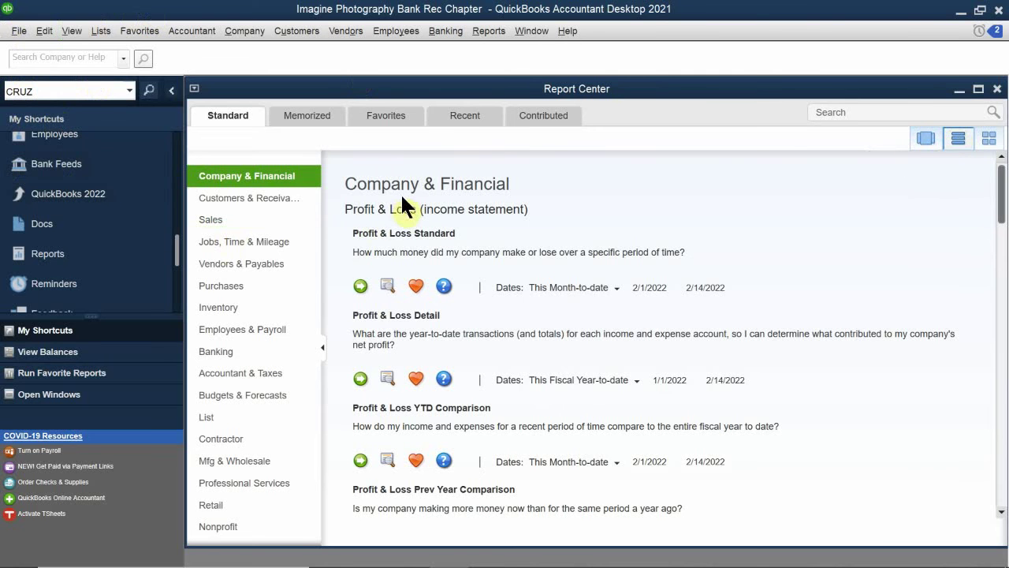
scroll(403, 197, "down", 1)
scroll(404, 209, "down", 10)
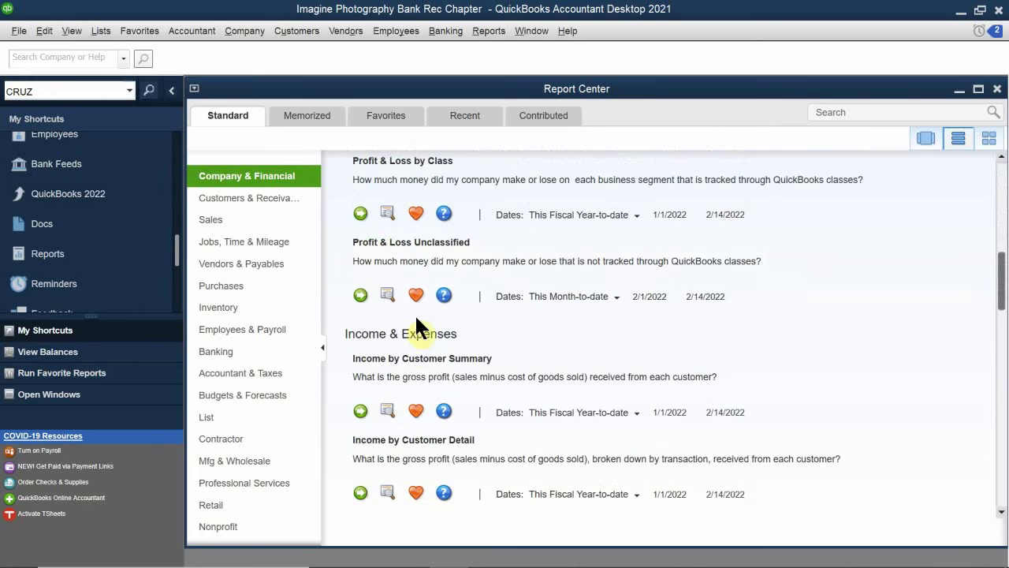
scroll(416, 354, "down", 4)
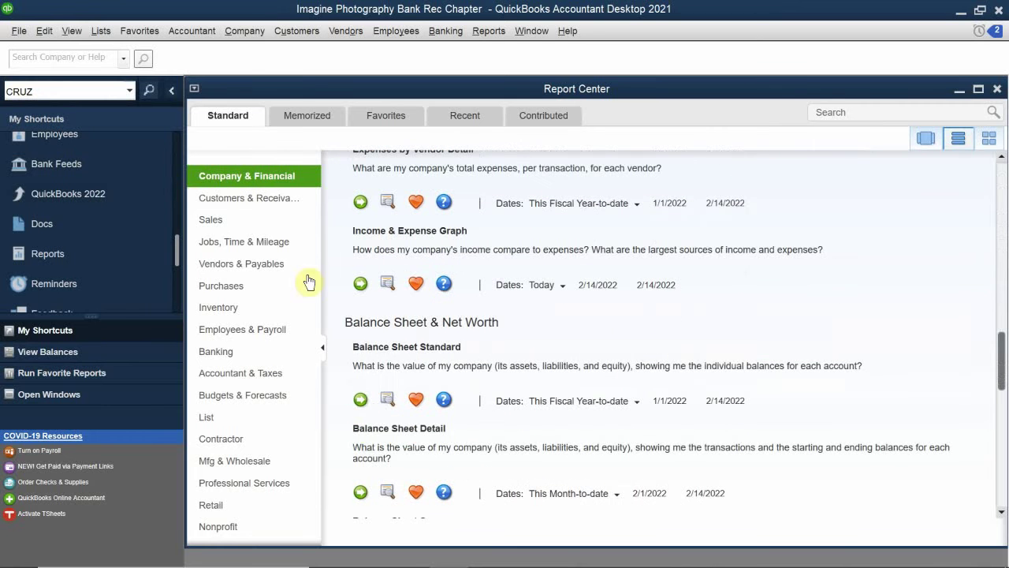
Browse the reports and their descriptions in the Sales and Employees & Payroll categories.
left_click(234, 241)
left_click(249, 221)
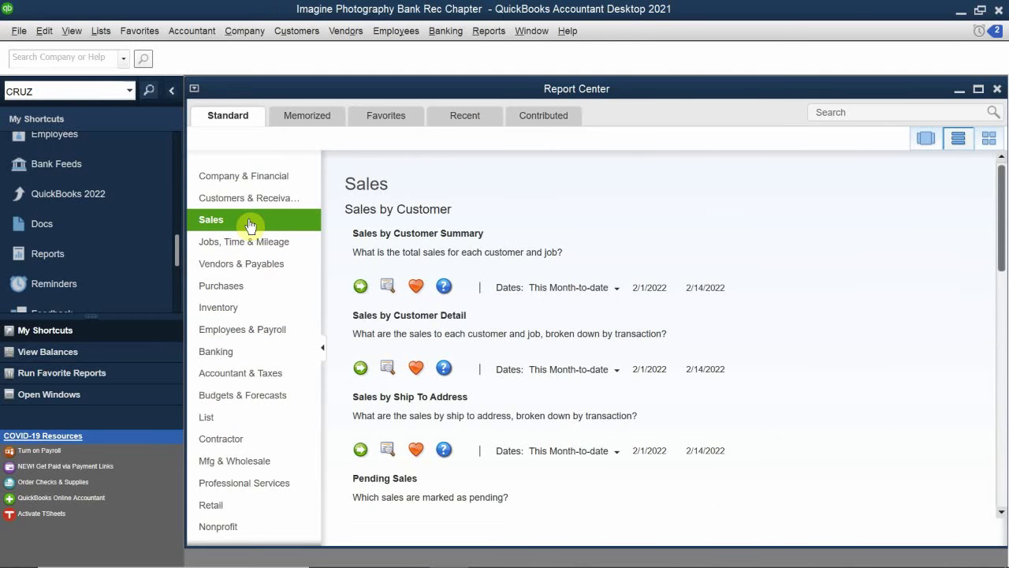
scroll(446, 267, "down", 10)
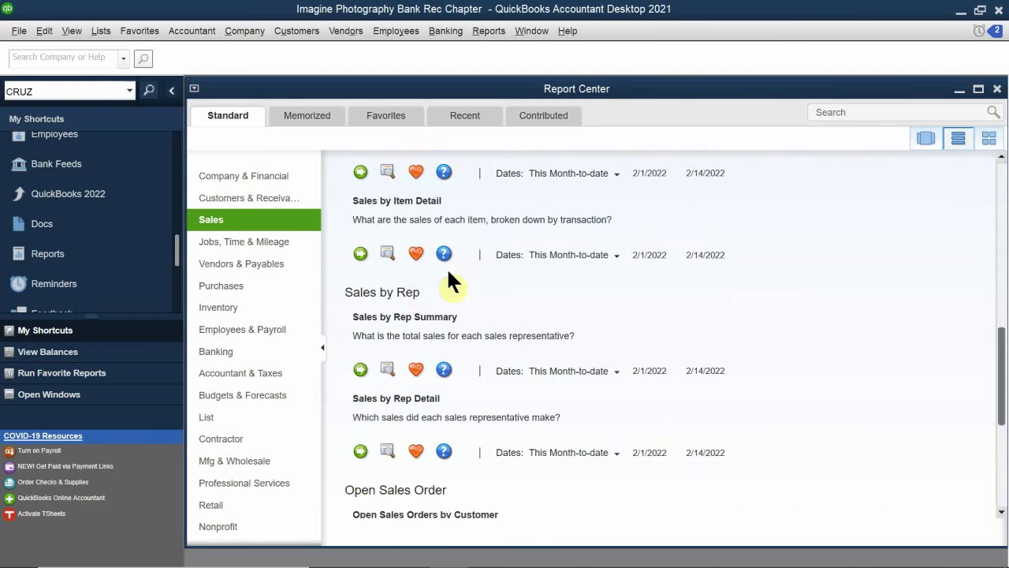
left_click(257, 330)
scroll(401, 261, "down", 8)
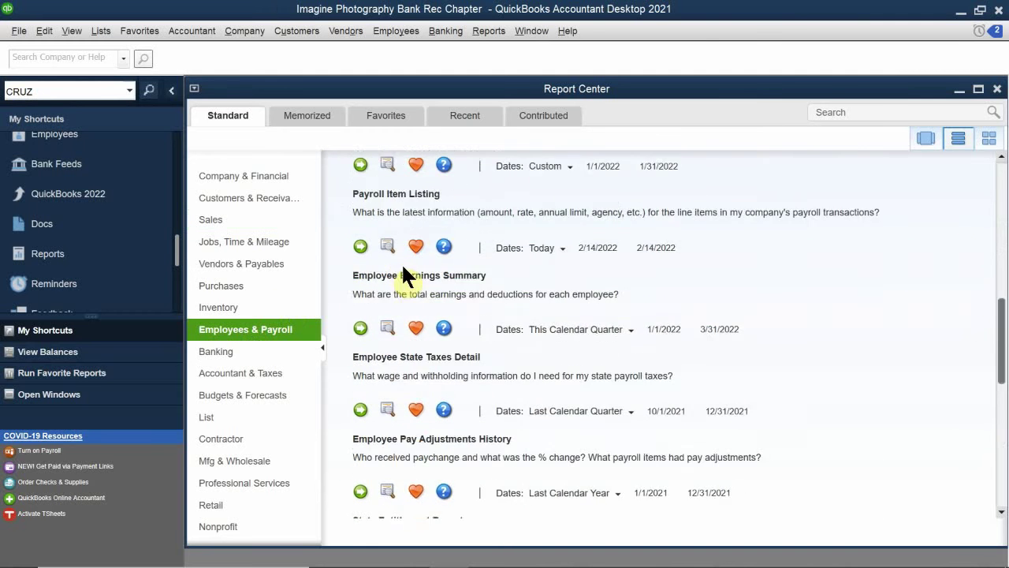
scroll(398, 272, "up", 8)
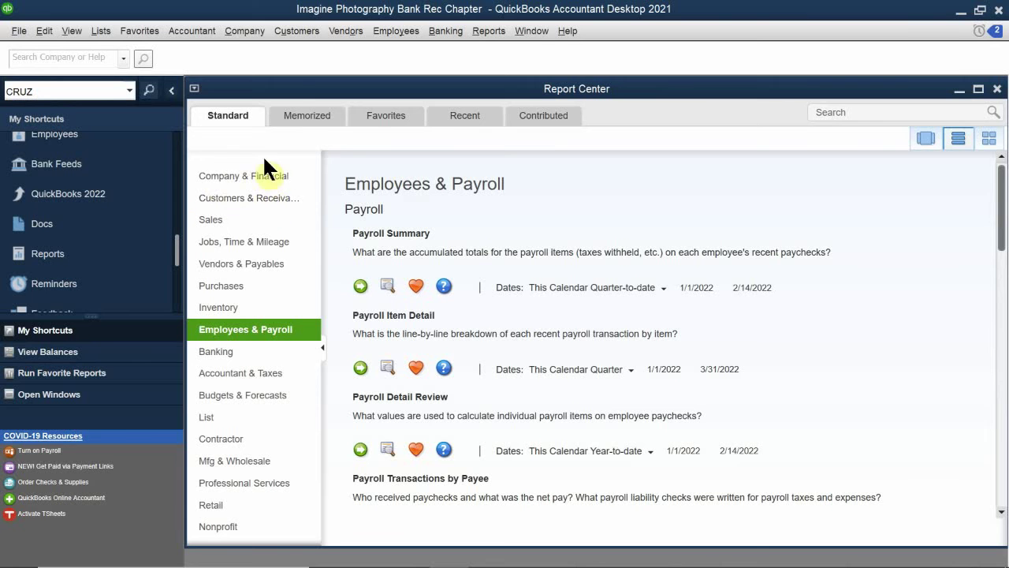
Return to the Company & Financial category and review its report descriptions through the Balance Sheet reports.
left_click(251, 183)
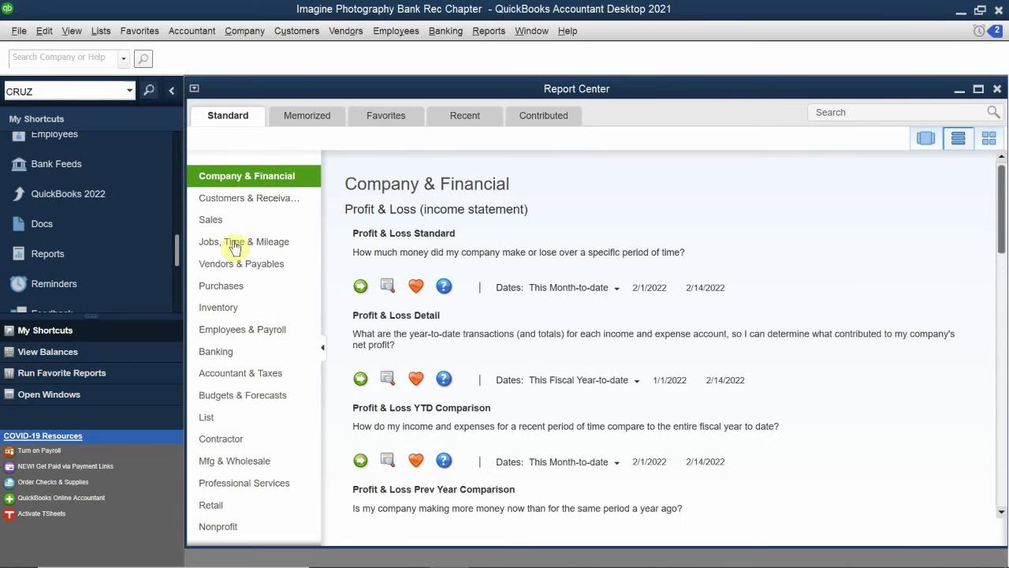
scroll(404, 189, "down", 12)
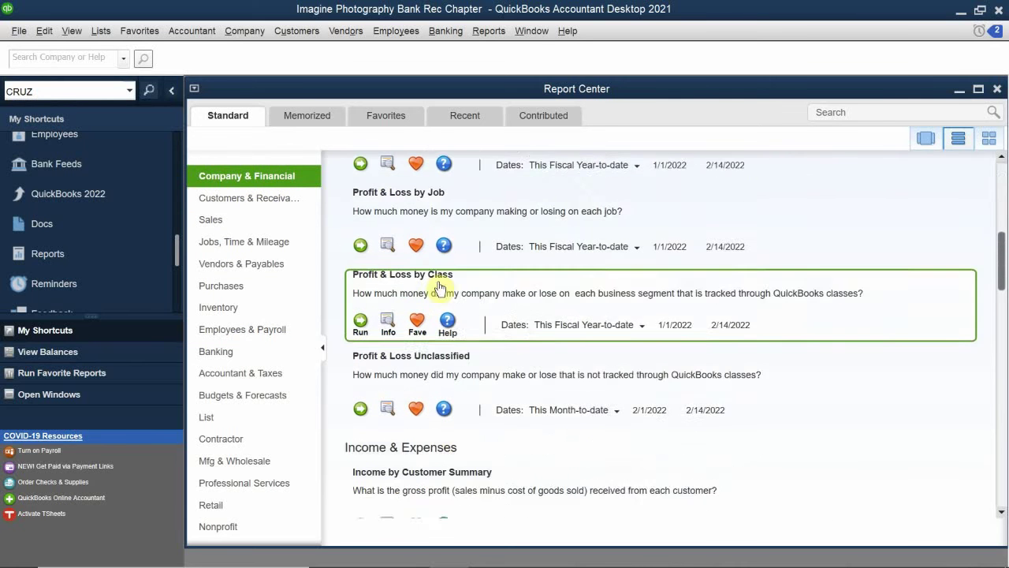
scroll(454, 315, "down", 5)
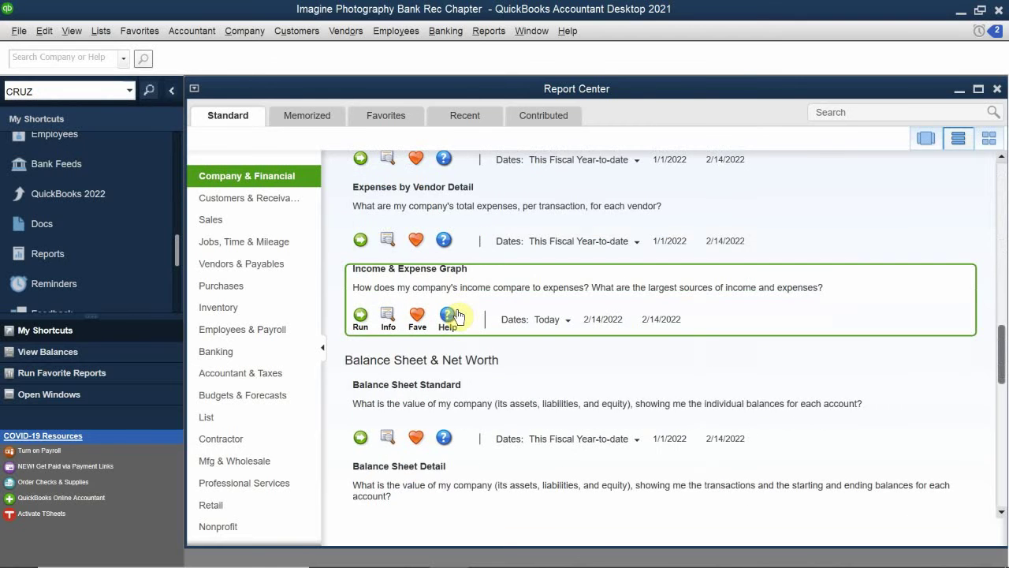
scroll(457, 316, "down", 3)
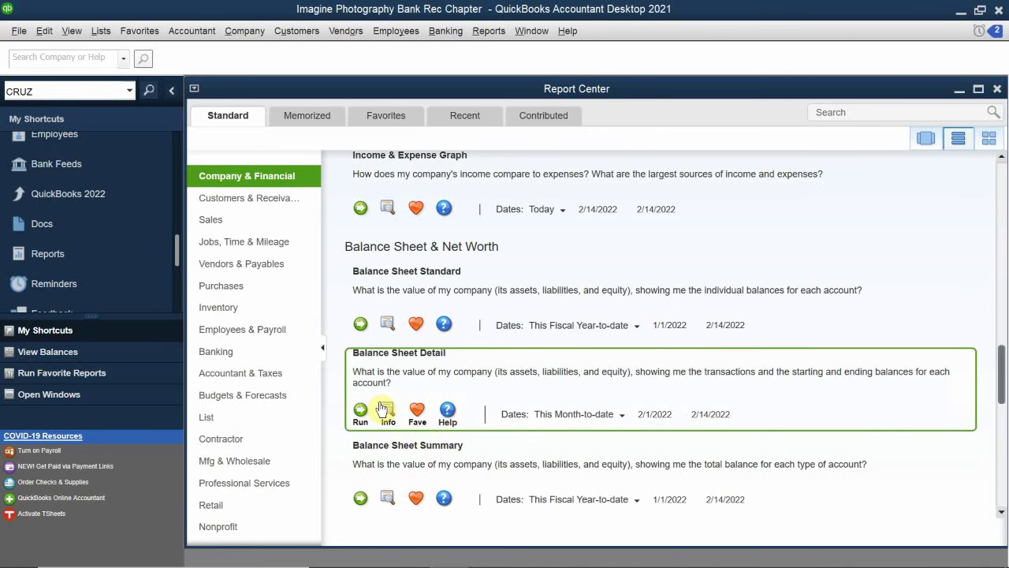
Switch the Report Center to grid view and examine the sample previews of the Profit & Loss reports.
left_click(987, 138)
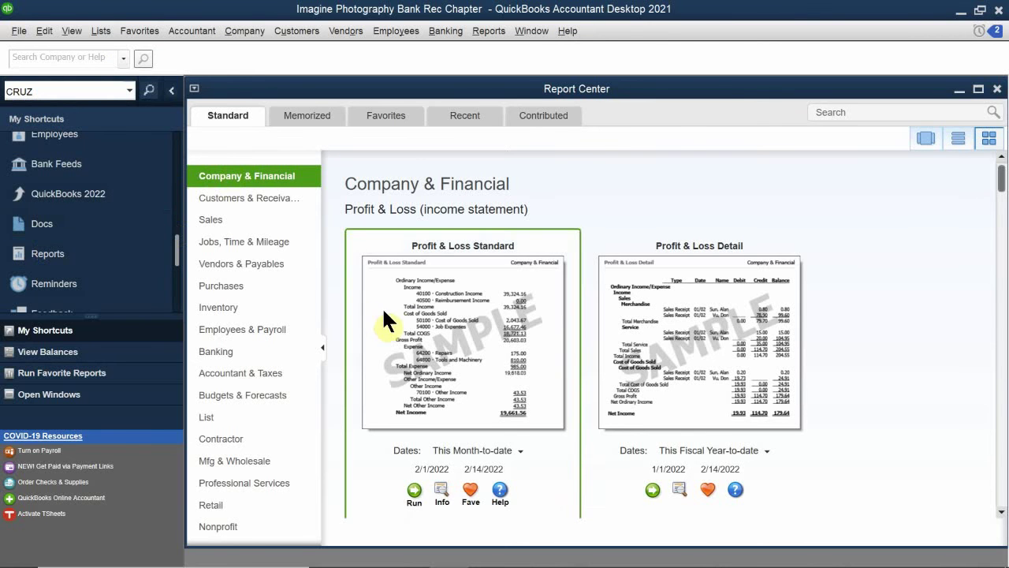
scroll(391, 304, "down", 1)
scroll(390, 303, "down", 1)
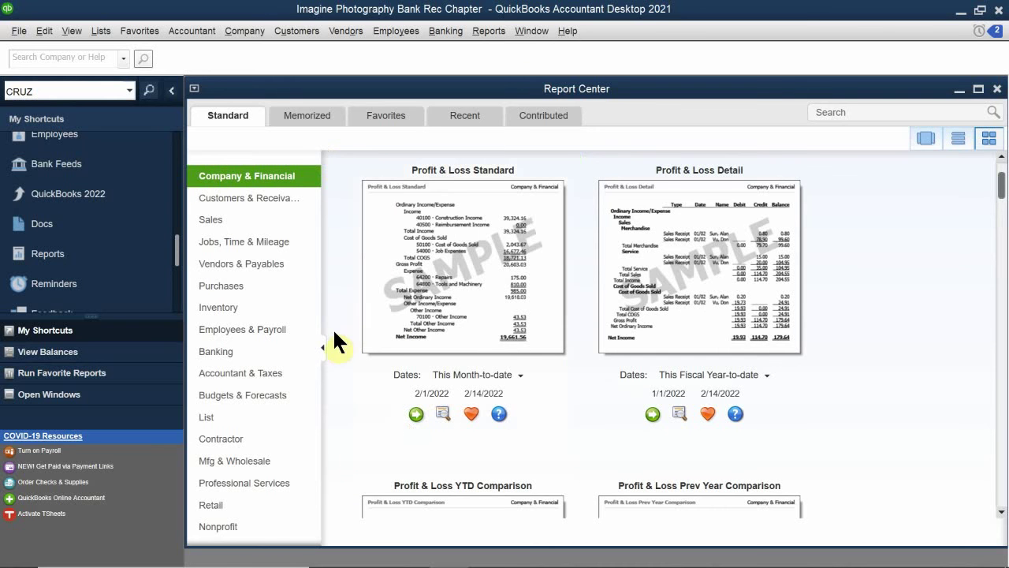
scroll(500, 308, "down", 3)
scroll(497, 315, "down", 10)
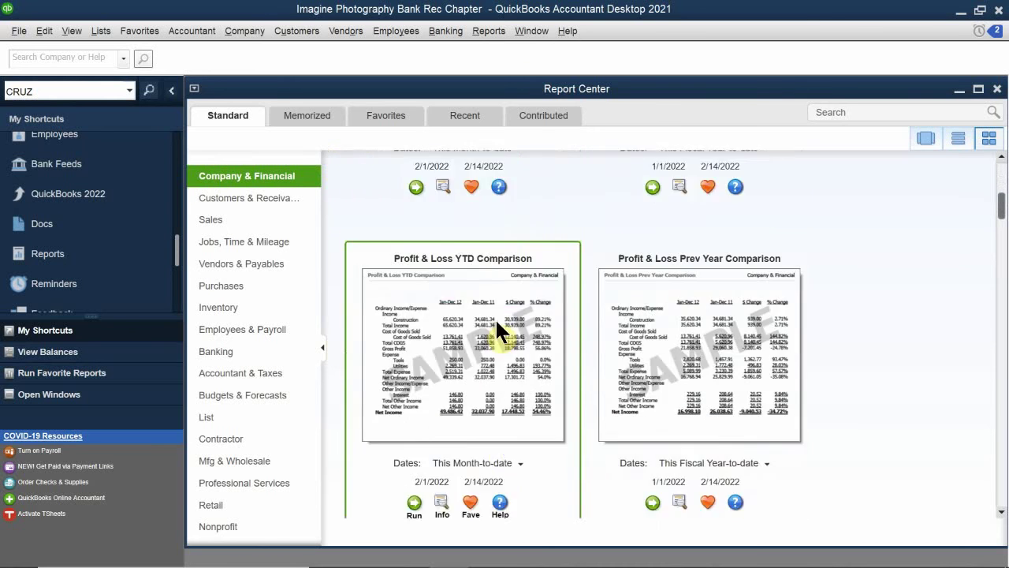
scroll(493, 327, "up", 10)
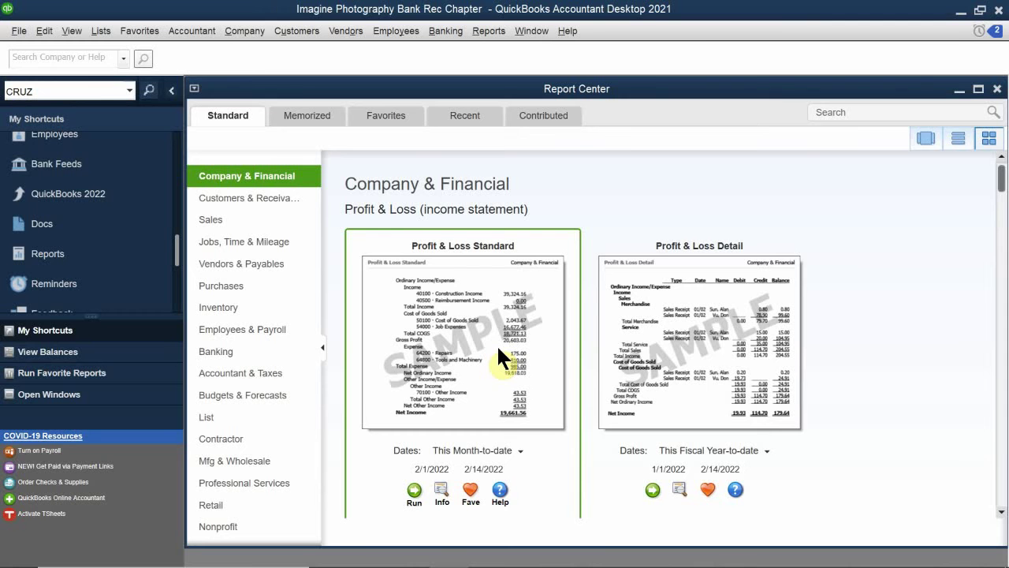
scroll(497, 339, "down", 3)
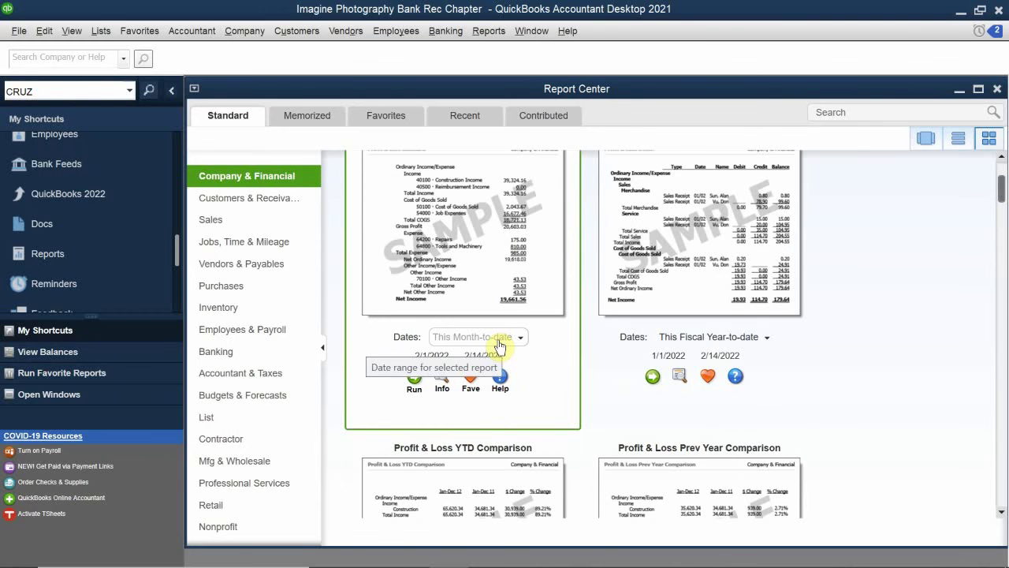
scroll(498, 344, "down", 7)
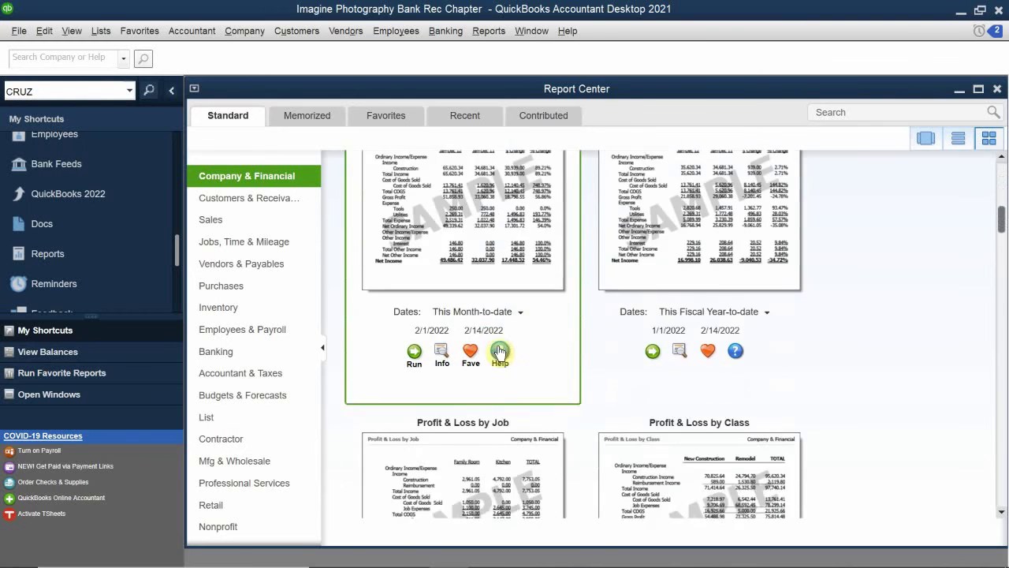
scroll(497, 345, "up", 2)
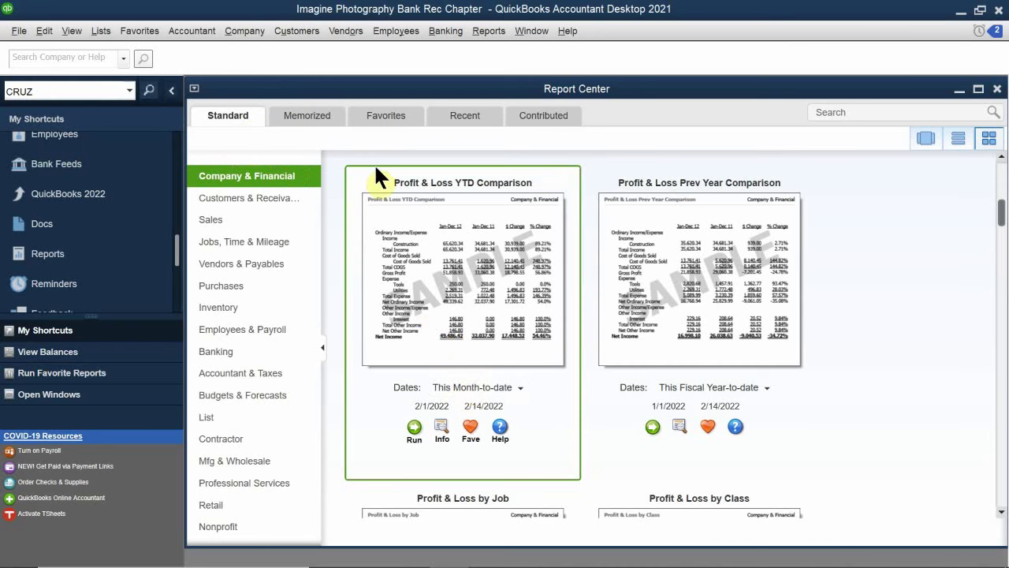
Show the reports marked as favorites in the Report Center.
left_click(393, 121)
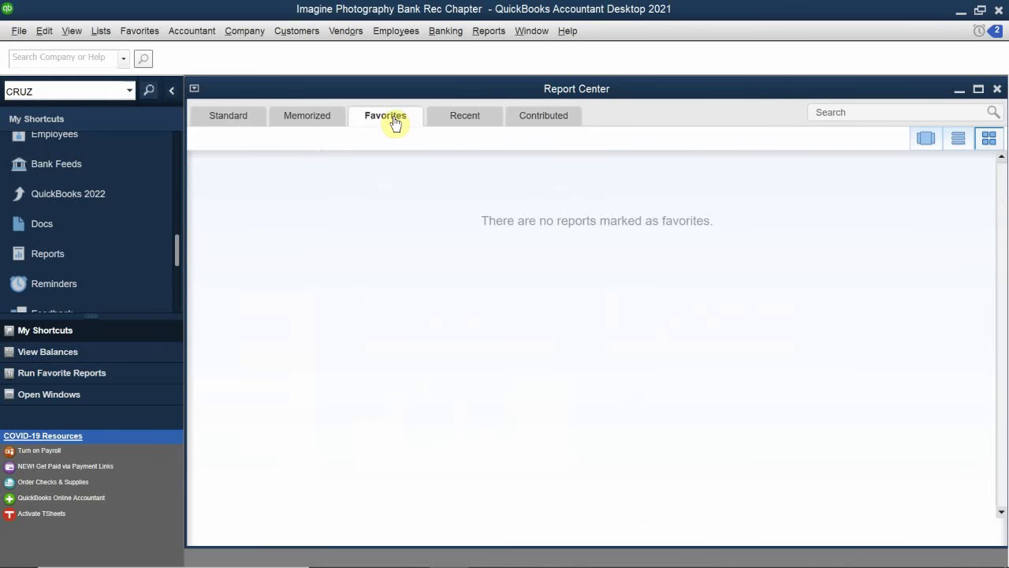
View the memorized and recent reports in the Report Center, and return to the standard reports.
left_click(296, 125)
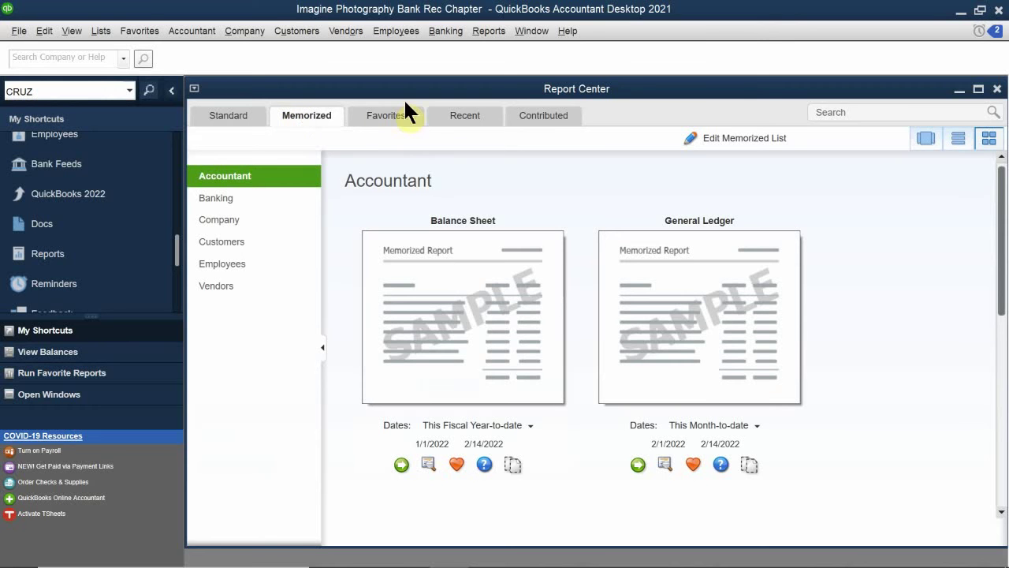
left_click(469, 124)
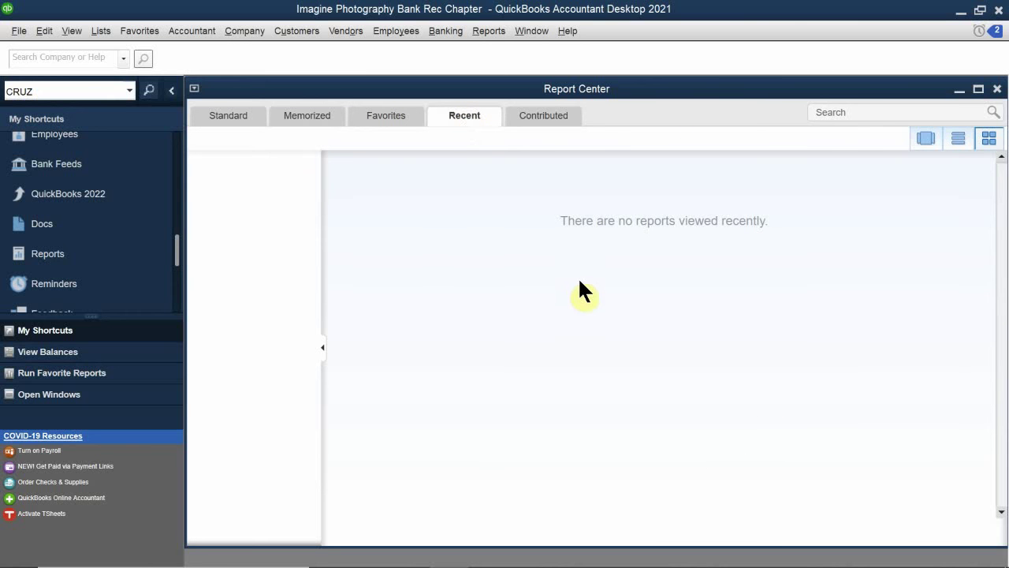
left_click(225, 129)
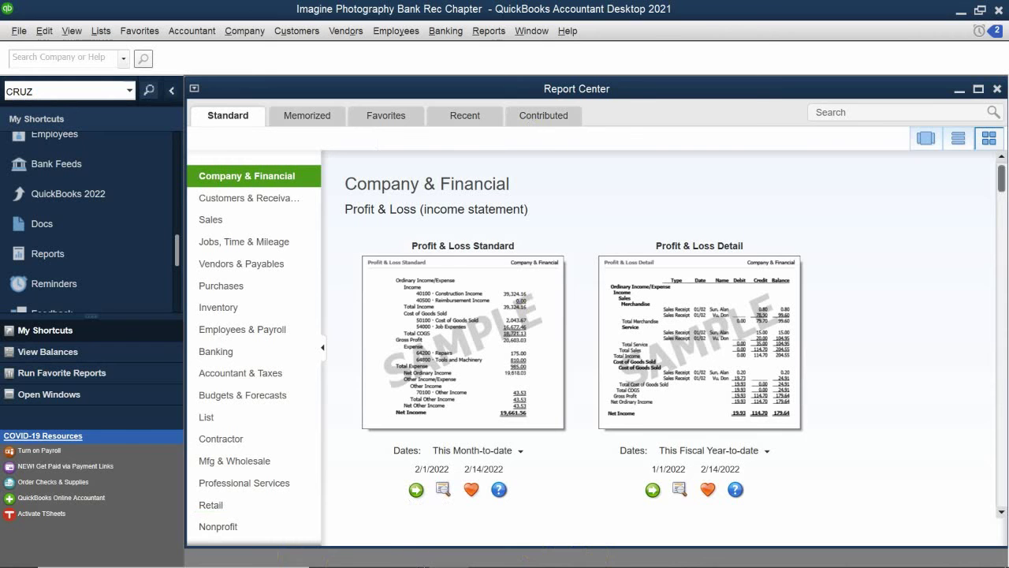
Switch to the QB 2021 CH 6 PDF in Acrobat Reader and read the Profit & Loss section under Accounting Reports.
mouse_move(412, 562)
mouse_move(487, 556)
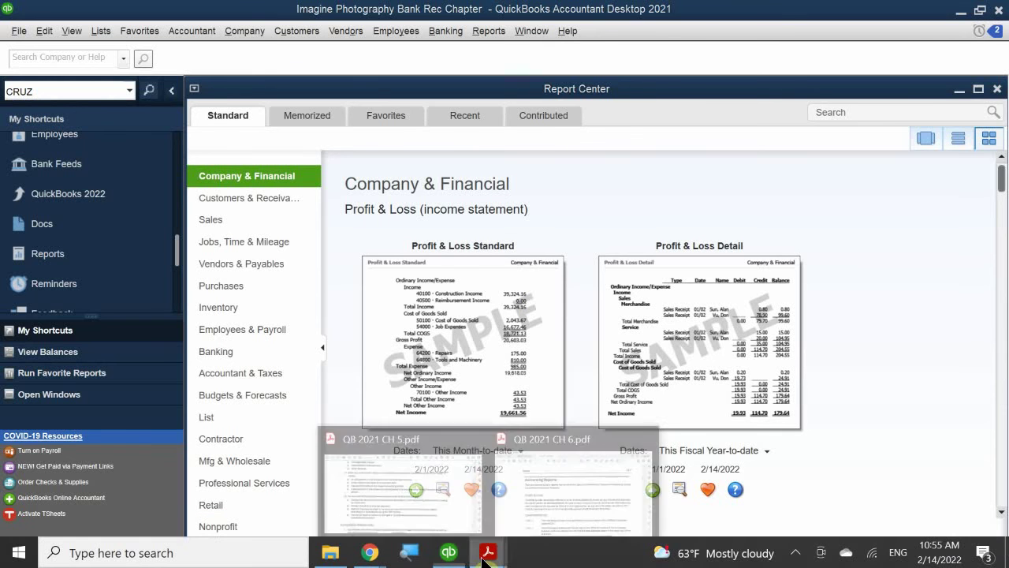
left_click(410, 481)
scroll(418, 397, "down", 3)
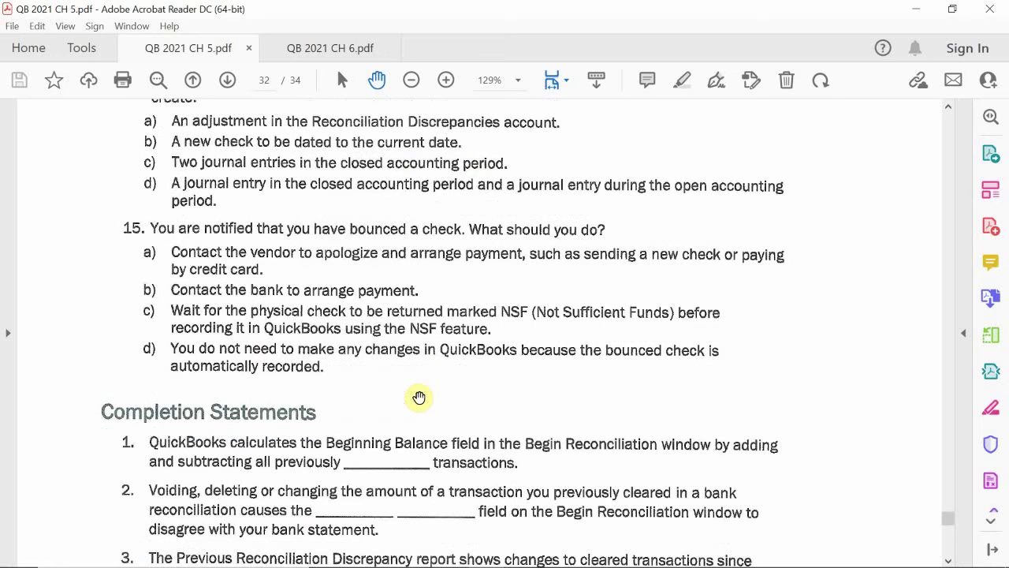
scroll(417, 397, "up", 1)
mouse_move(489, 556)
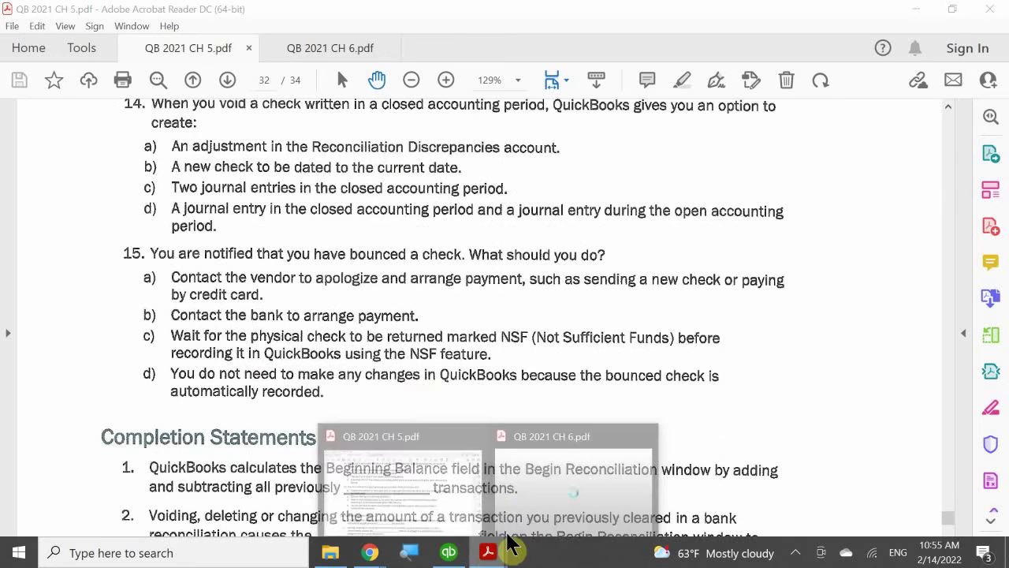
left_click(564, 478)
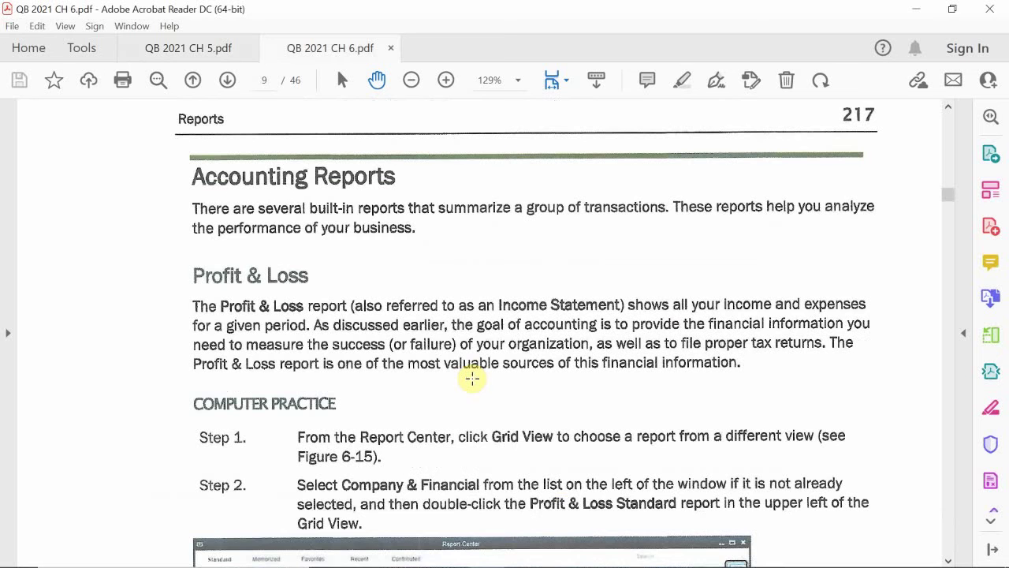
scroll(472, 378, "down", 1)
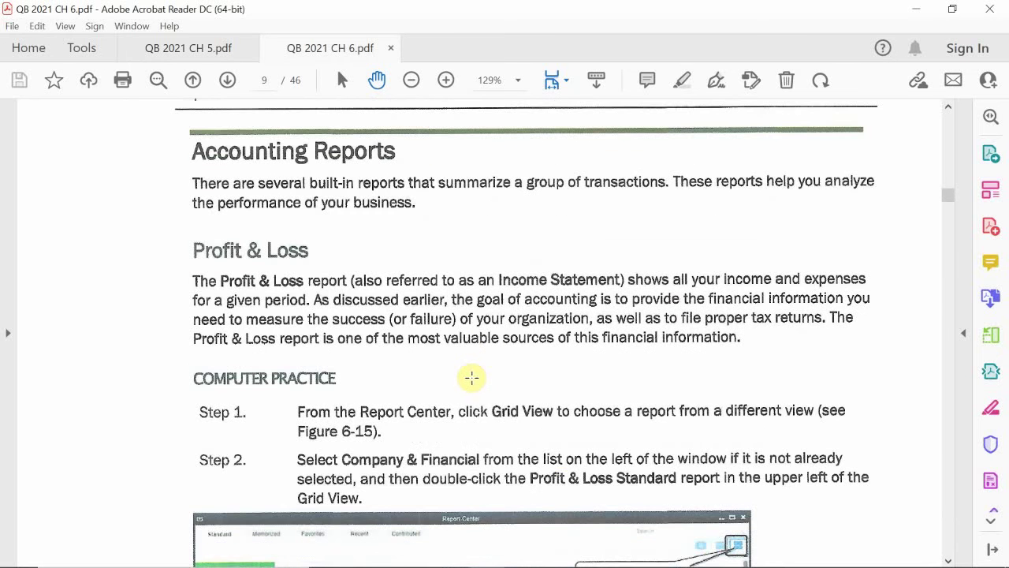
scroll(472, 379, "down", 1)
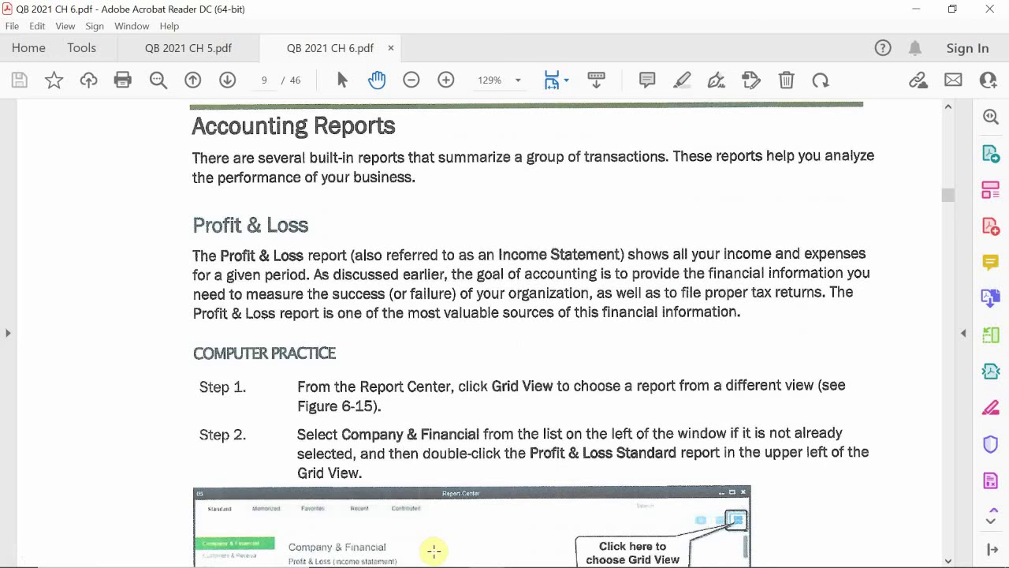
Switch back to QuickBooks, open the Profit & Loss Standard report from the Company & Financial reports, and maximize its window.
mouse_move(514, 556)
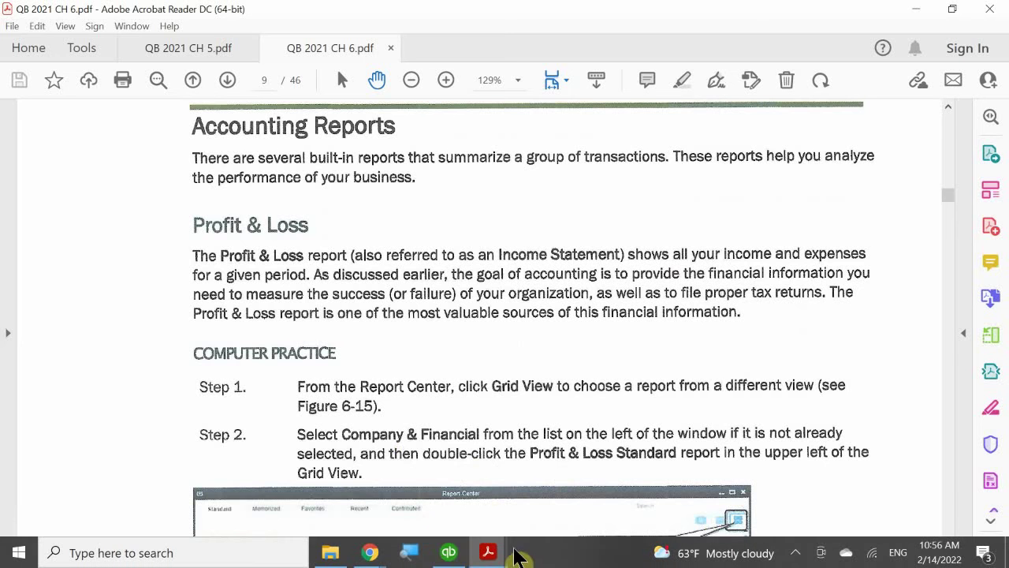
left_click(449, 550)
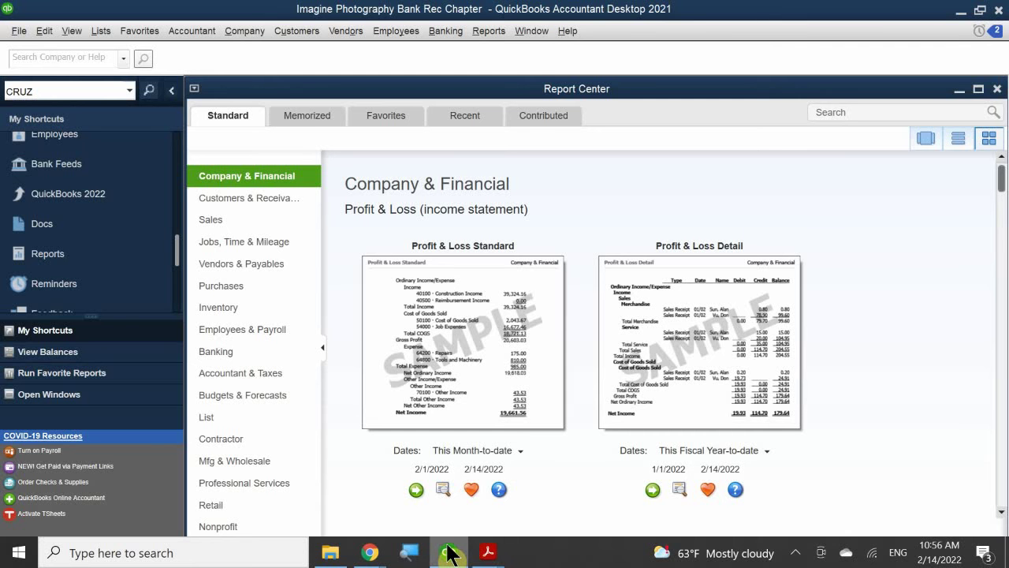
left_click(539, 31)
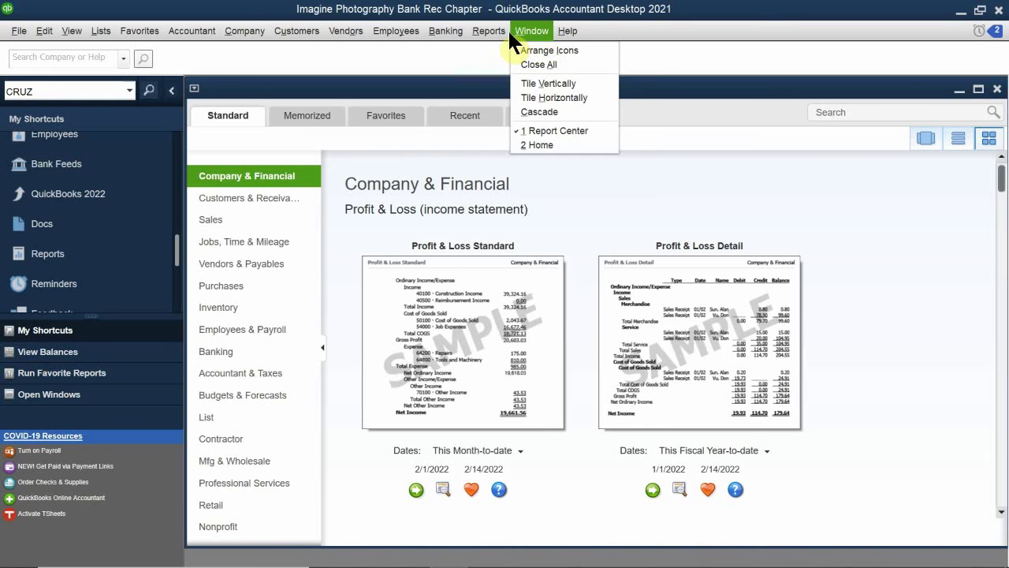
mouse_move(501, 33)
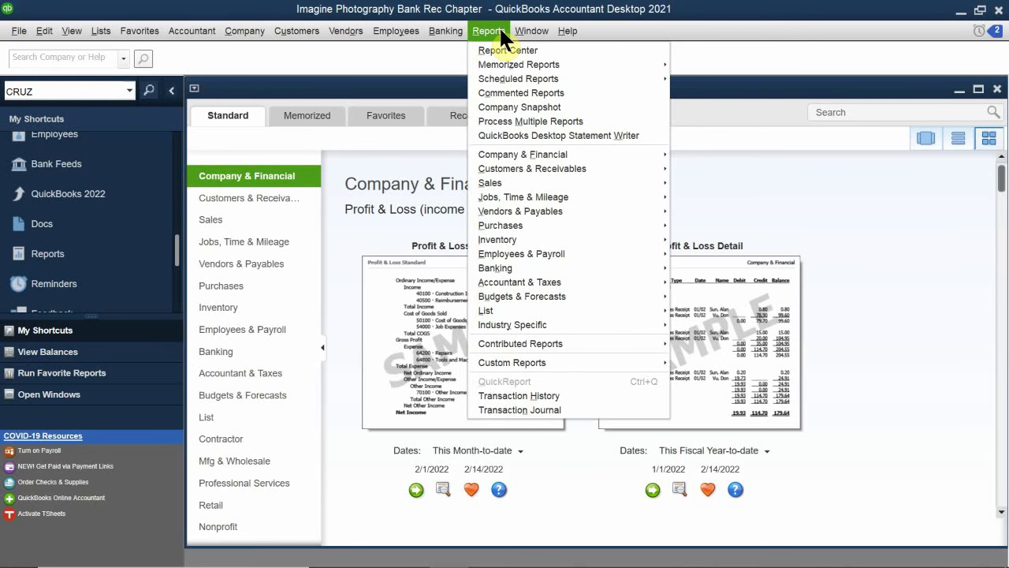
mouse_move(543, 156)
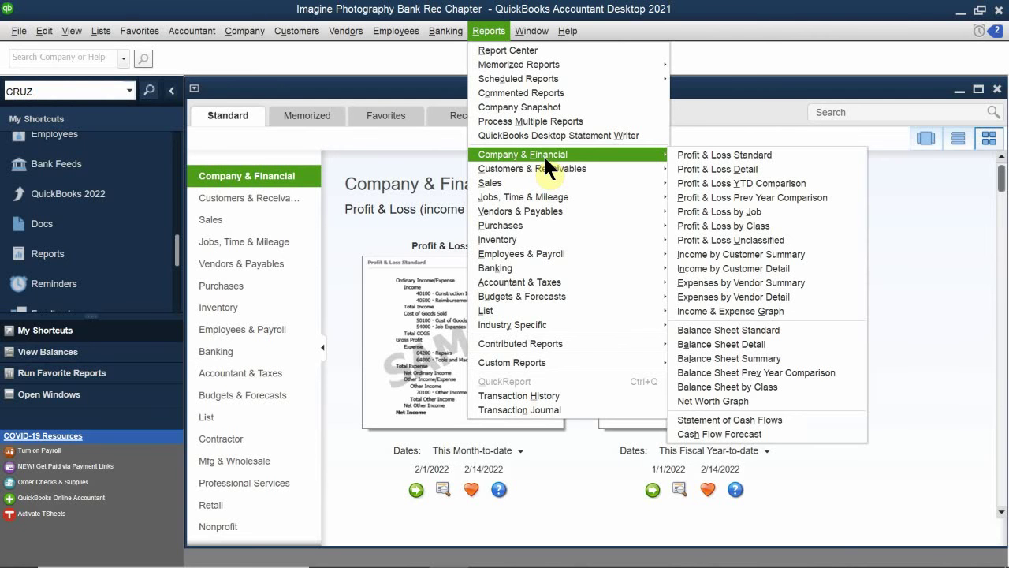
left_click(780, 155)
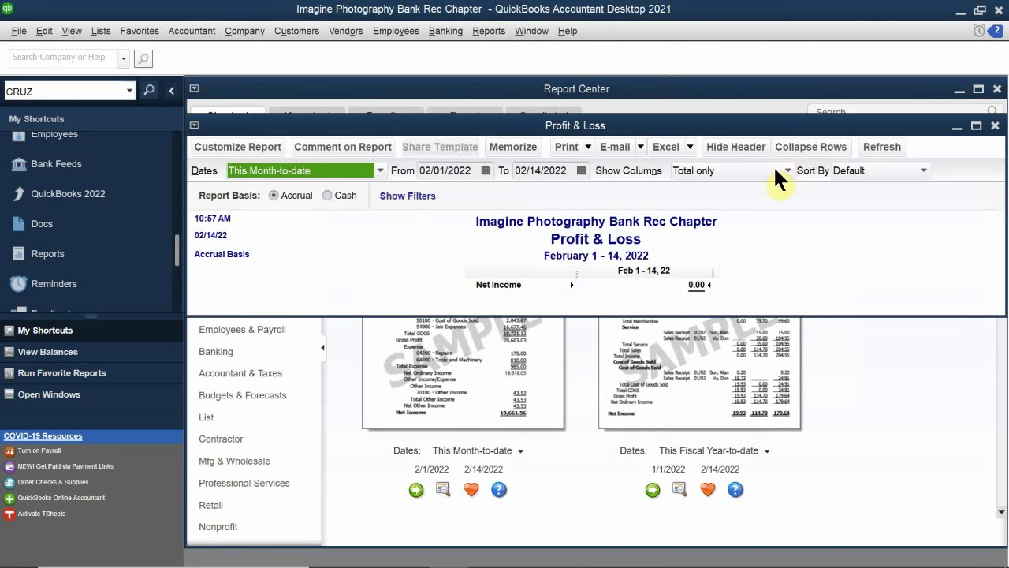
double_click(427, 126)
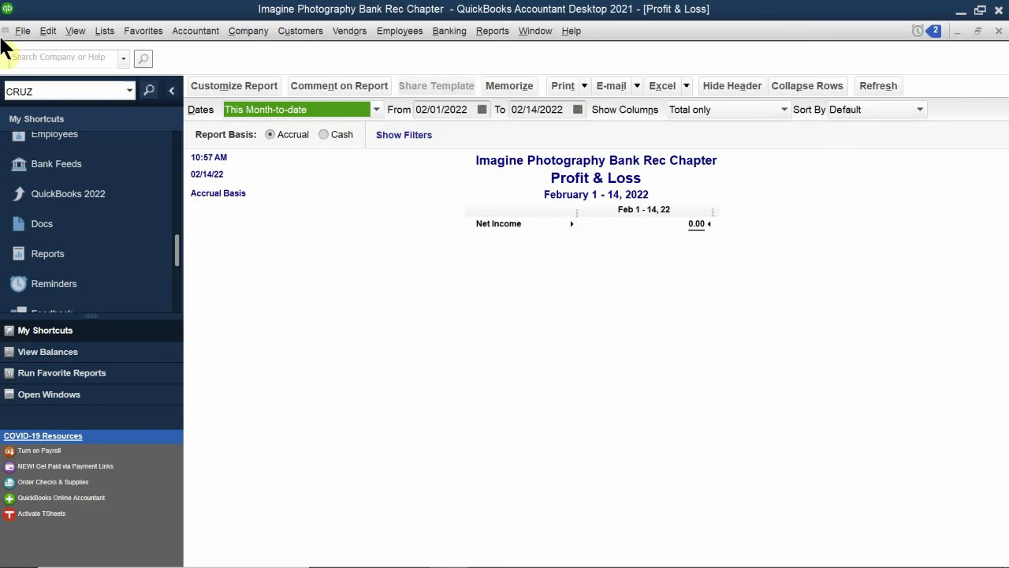
Look over the date range options of the Profit & Loss report without changing them, and close the report.
left_click(268, 114)
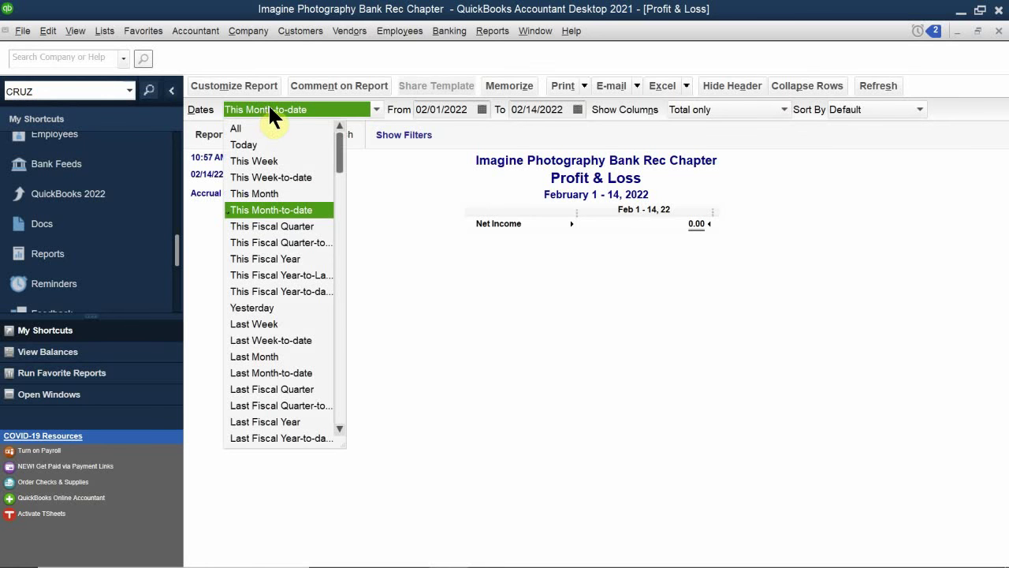
left_click(415, 214)
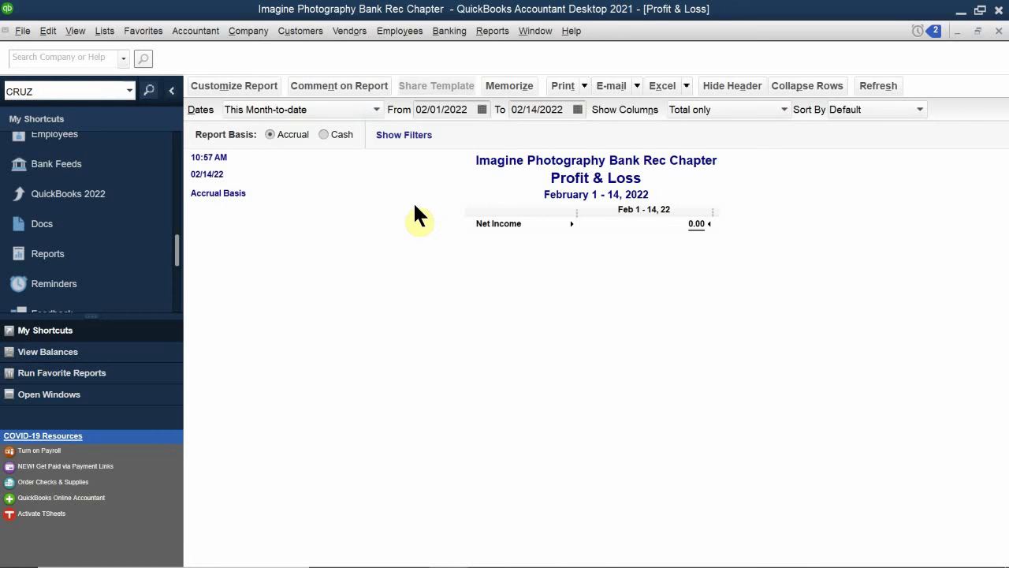
left_click(999, 31)
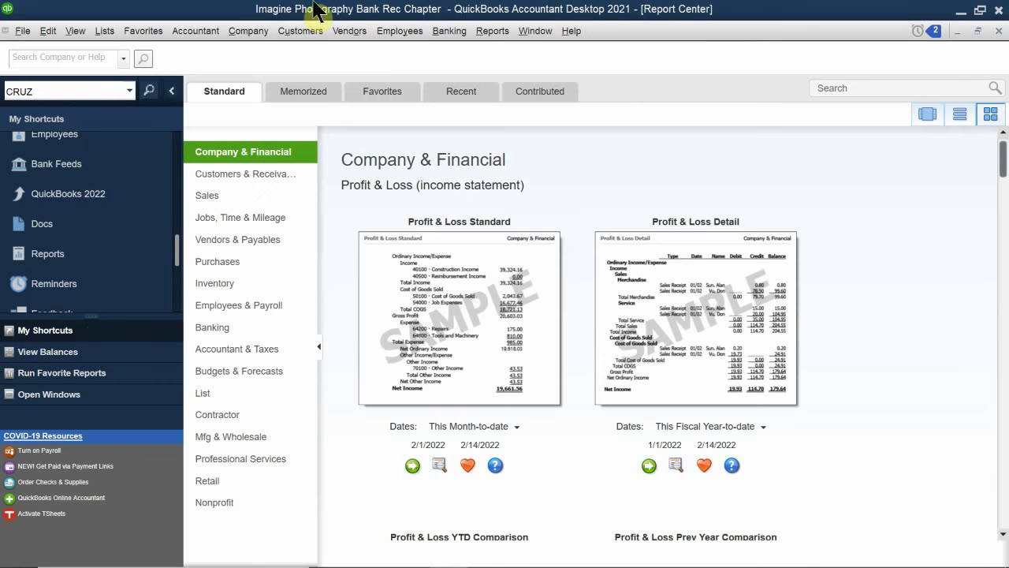
Run the Profit & Loss by Class report with its dates set to All, and review it down to net income.
left_click(500, 30)
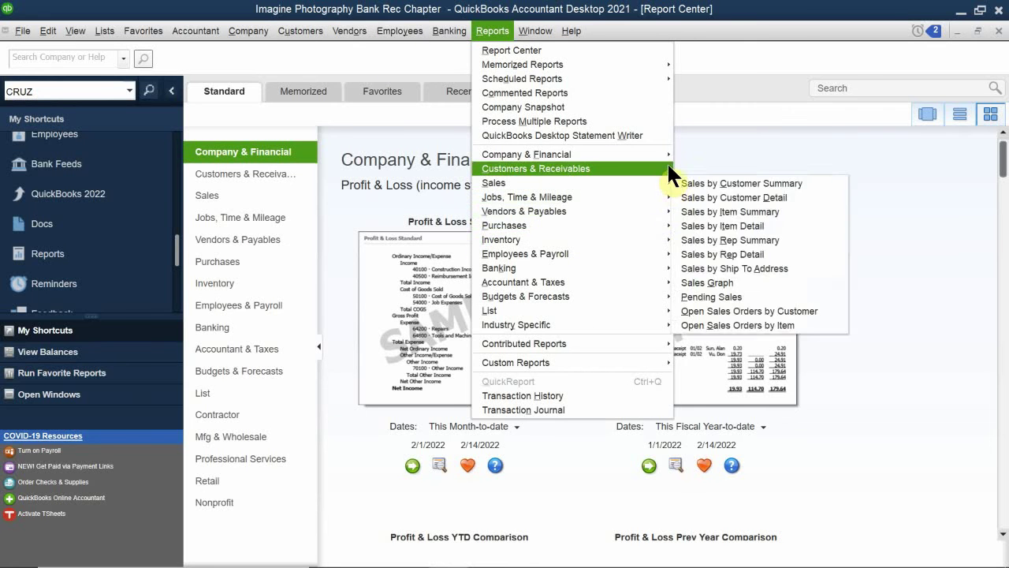
mouse_move(669, 158)
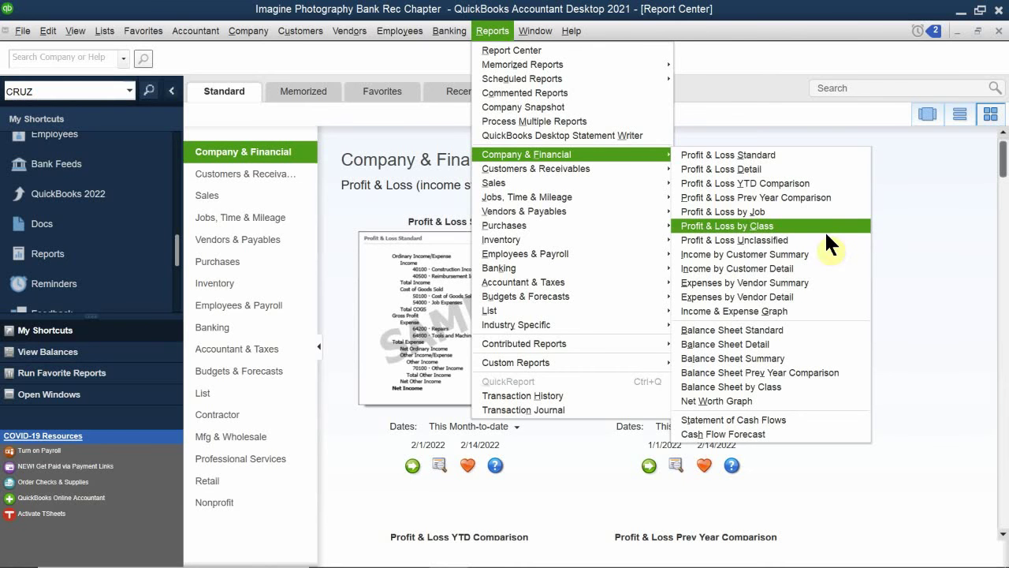
left_click(749, 226)
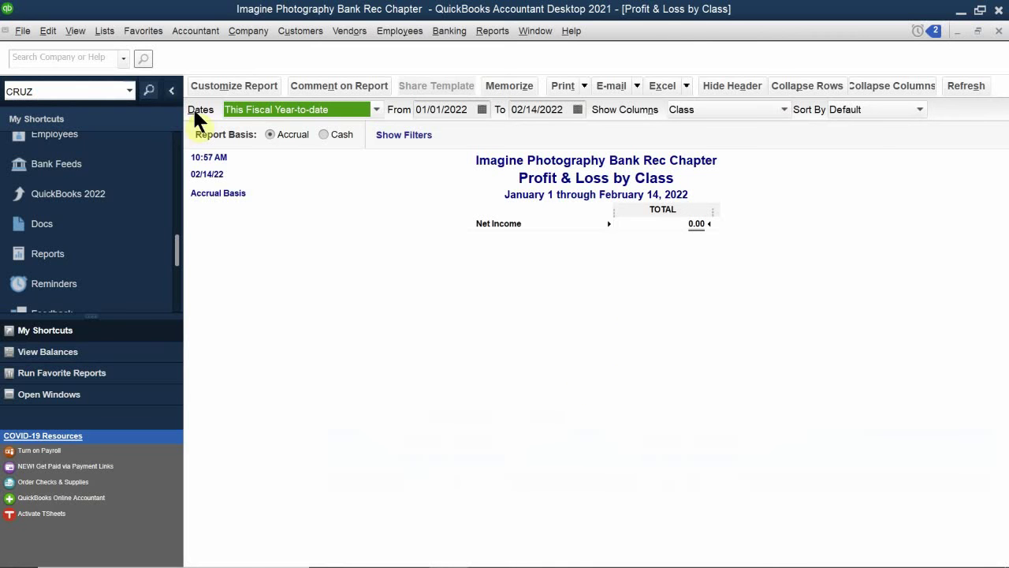
left_click(273, 112)
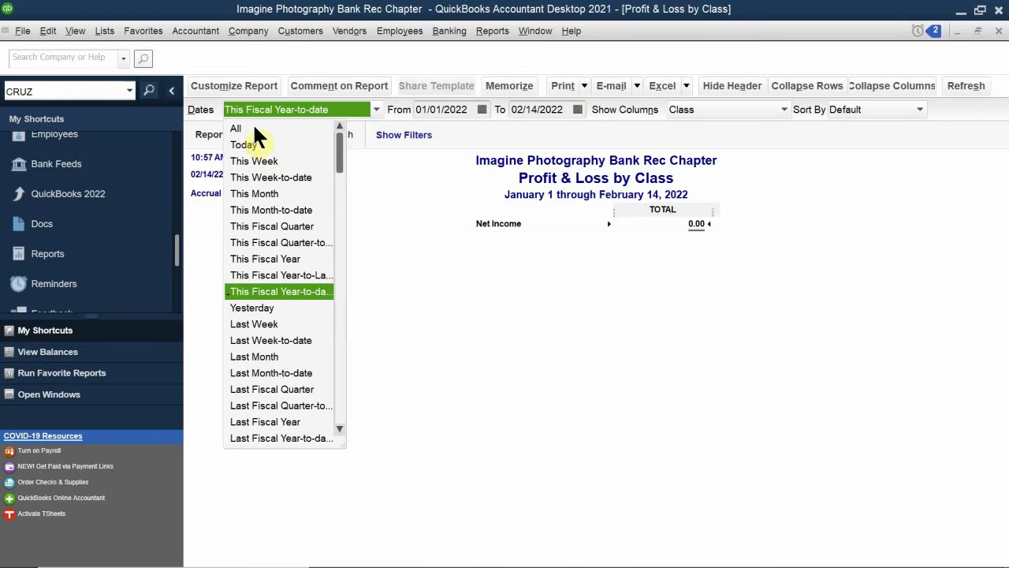
left_click(254, 128)
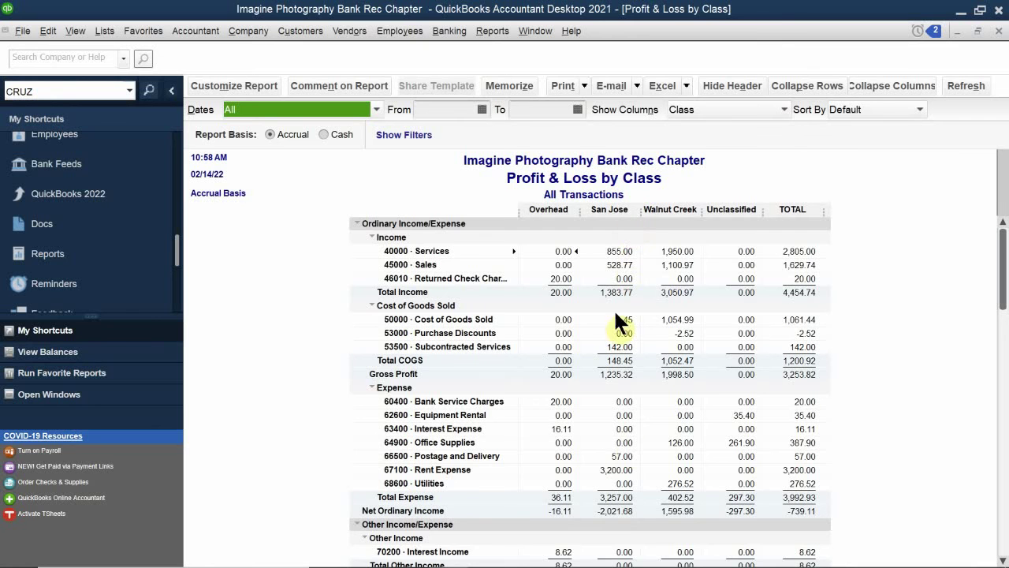
scroll(640, 502, "down", 1)
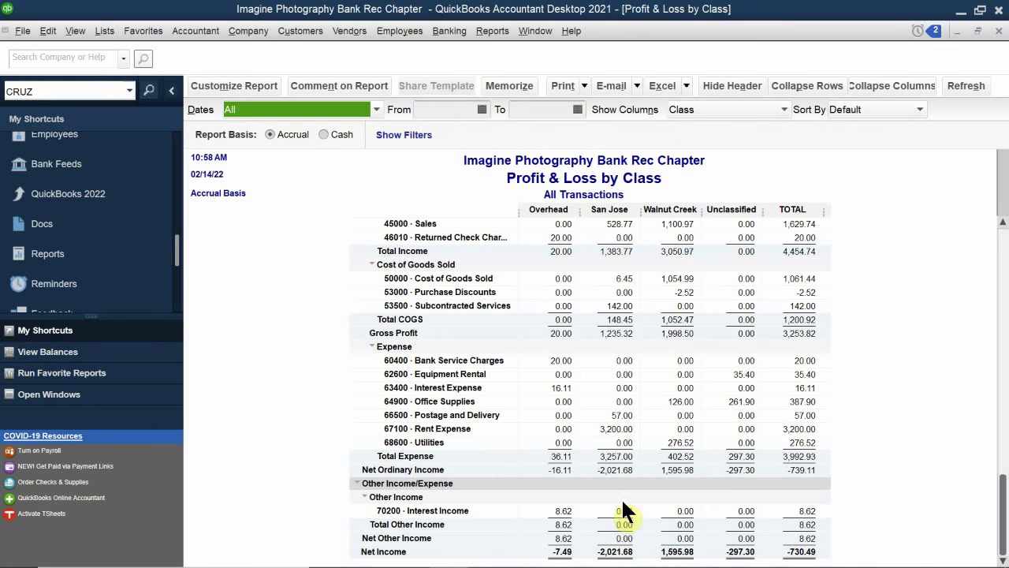
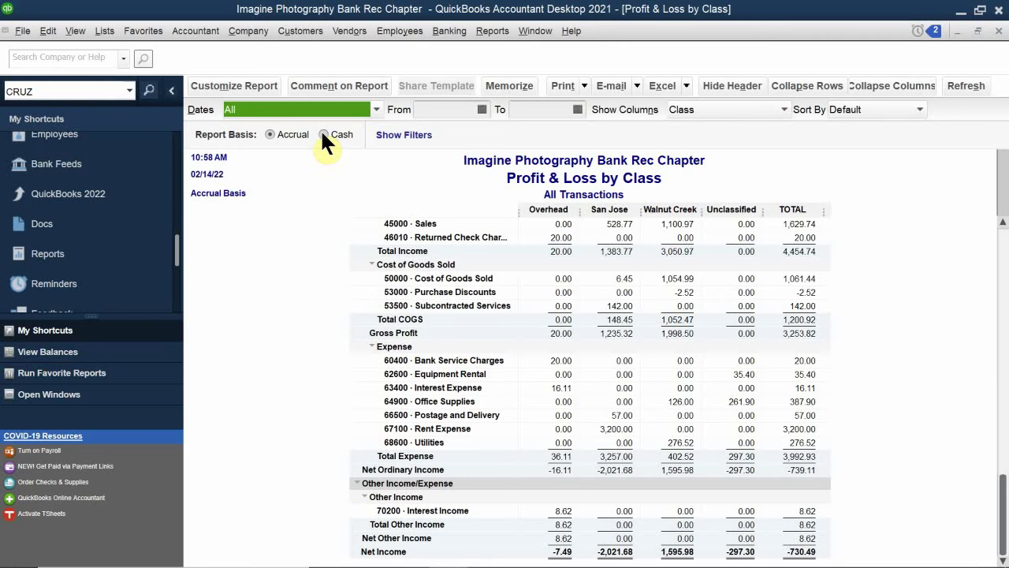
Switch the Profit & Loss by Class report to cash basis, and close it without memorizing it.
left_click(324, 135)
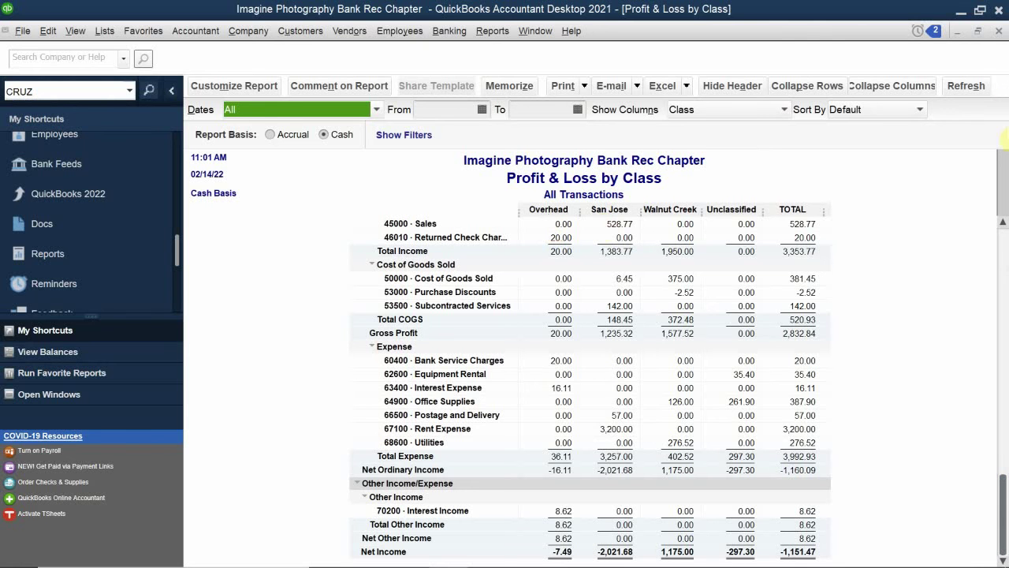
left_click(998, 32)
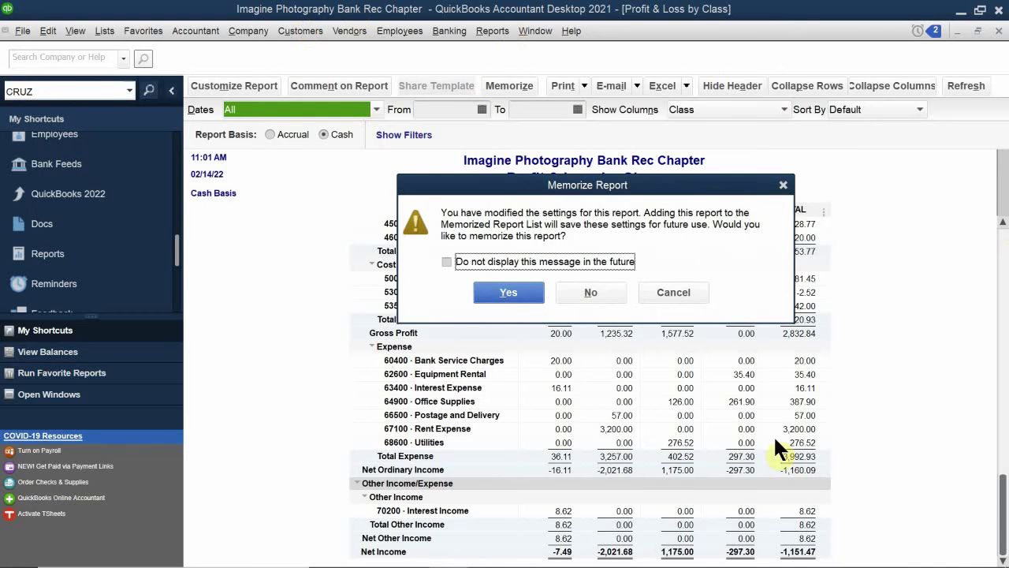
left_click(590, 293)
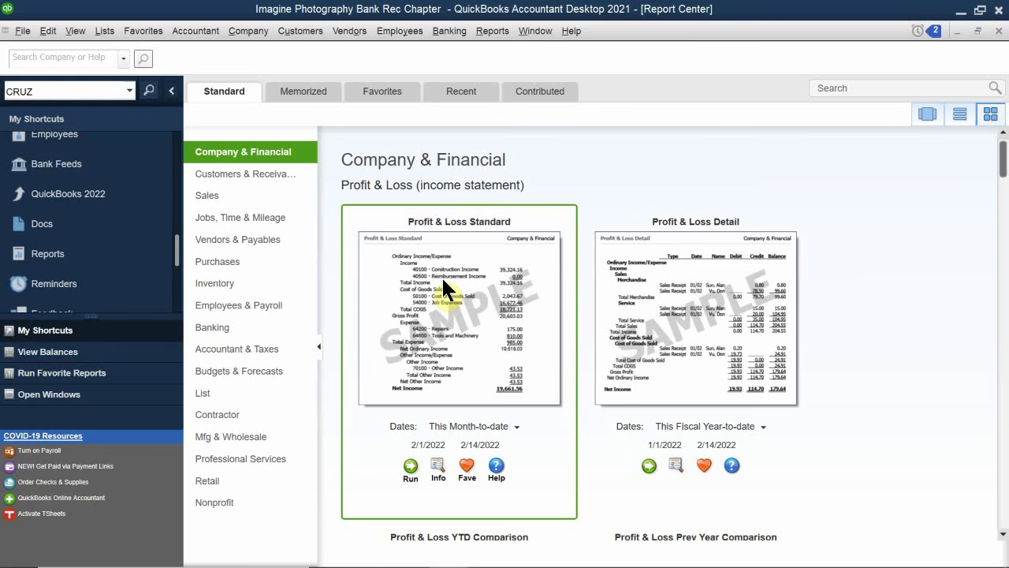
Find the Balance Sheet & Net Worth section of the Company & Financial reports and run the Balance Sheet Standard report.
scroll(441, 276, "down", 5)
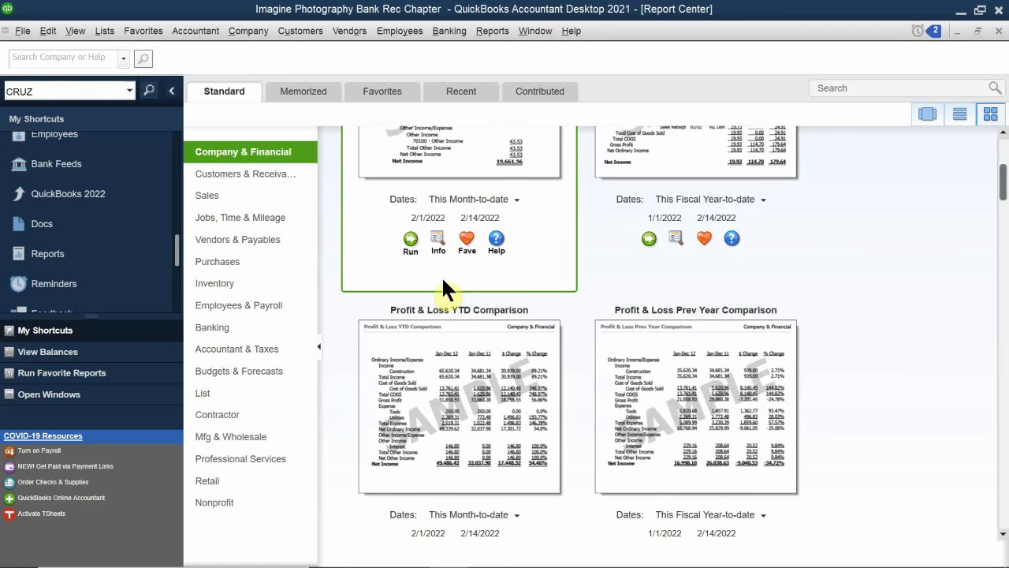
scroll(443, 280, "down", 4)
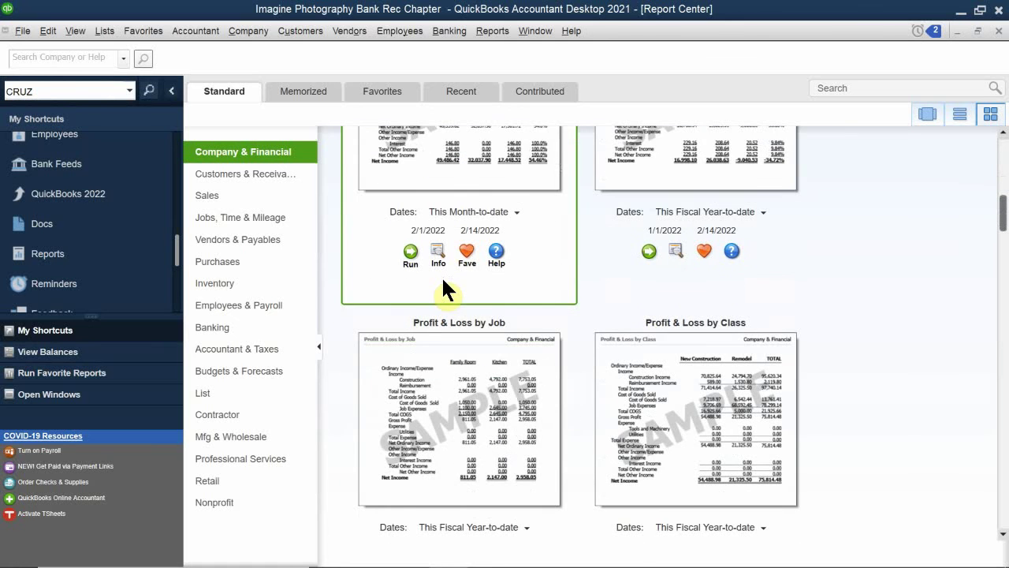
scroll(441, 276, "down", 5)
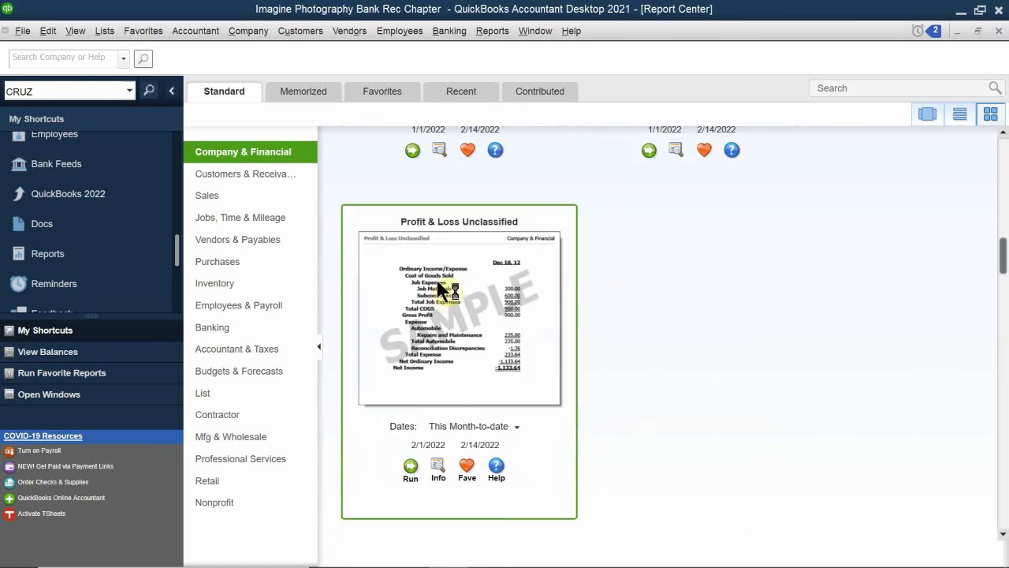
scroll(438, 282, "down", 3)
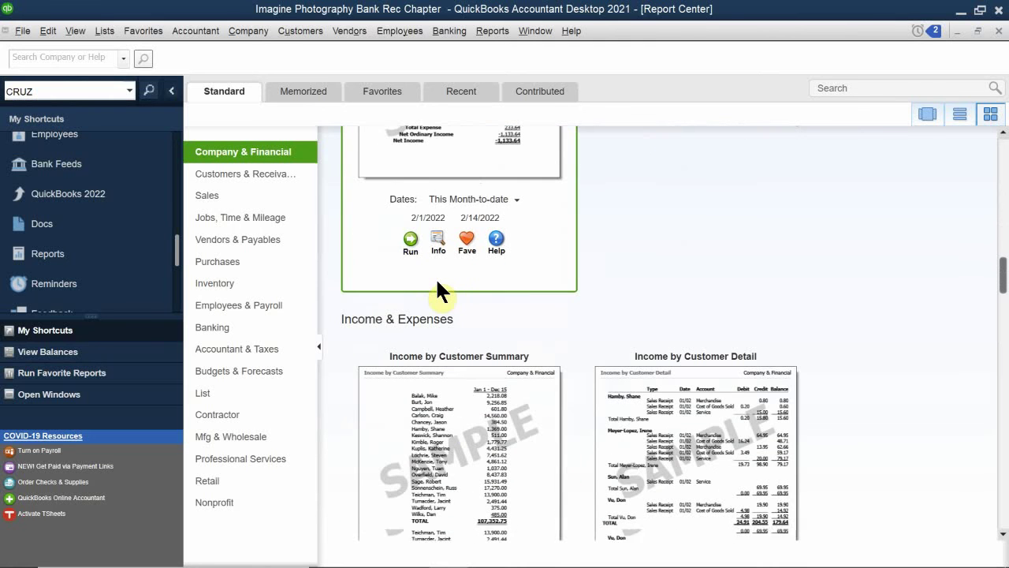
scroll(435, 280, "down", 5)
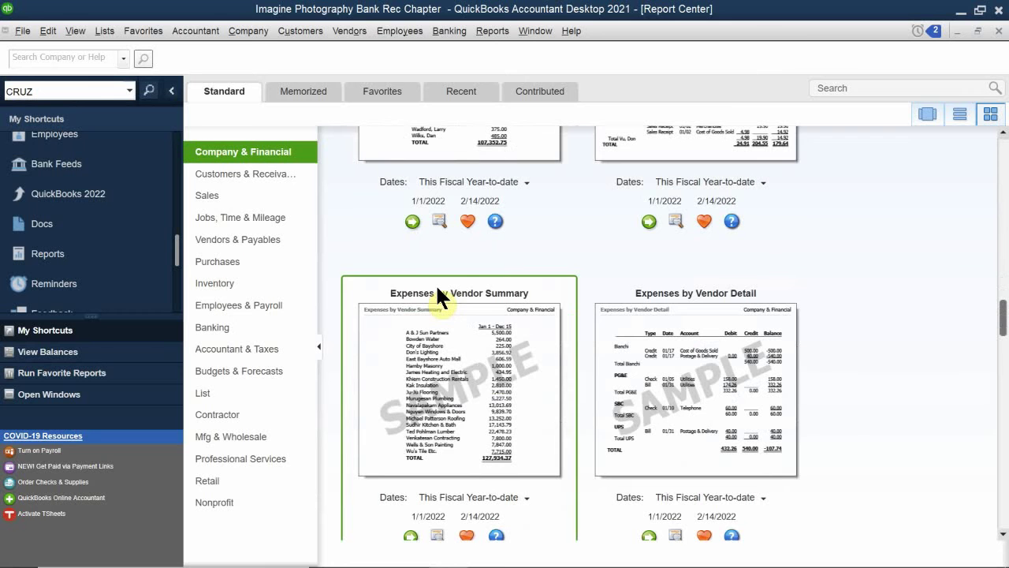
scroll(467, 340, "down", 4)
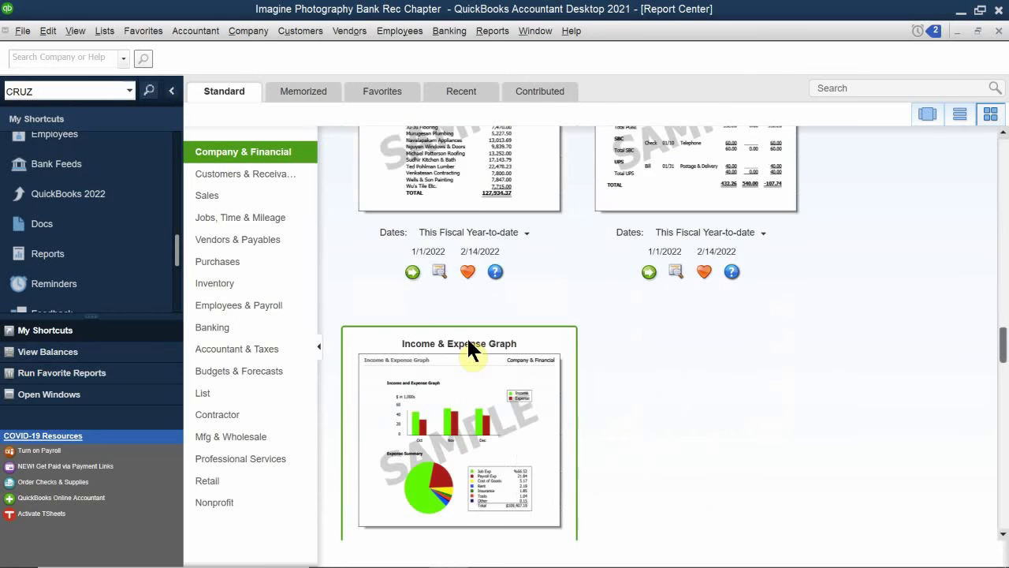
scroll(469, 342, "down", 3)
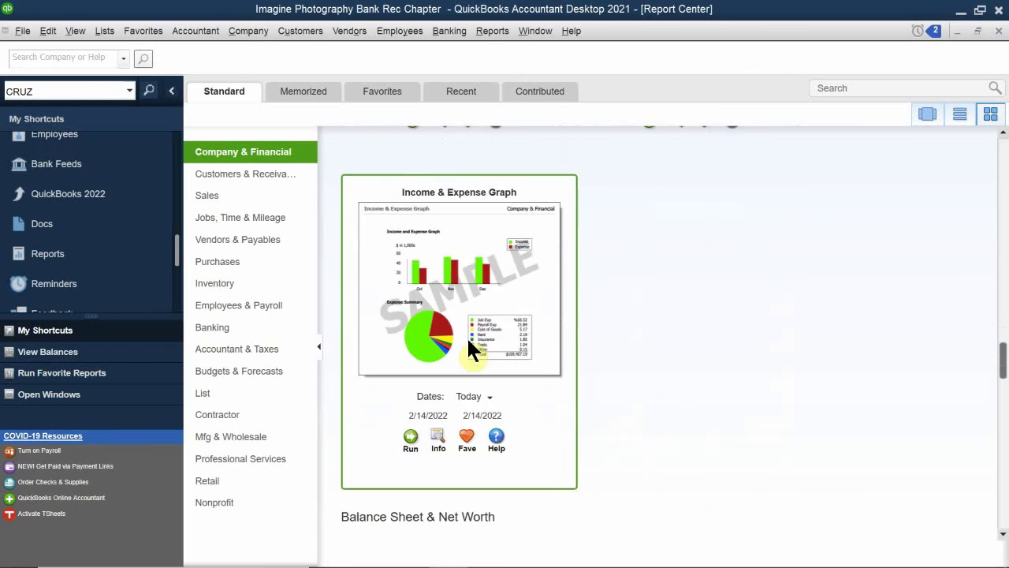
scroll(469, 347, "down", 3)
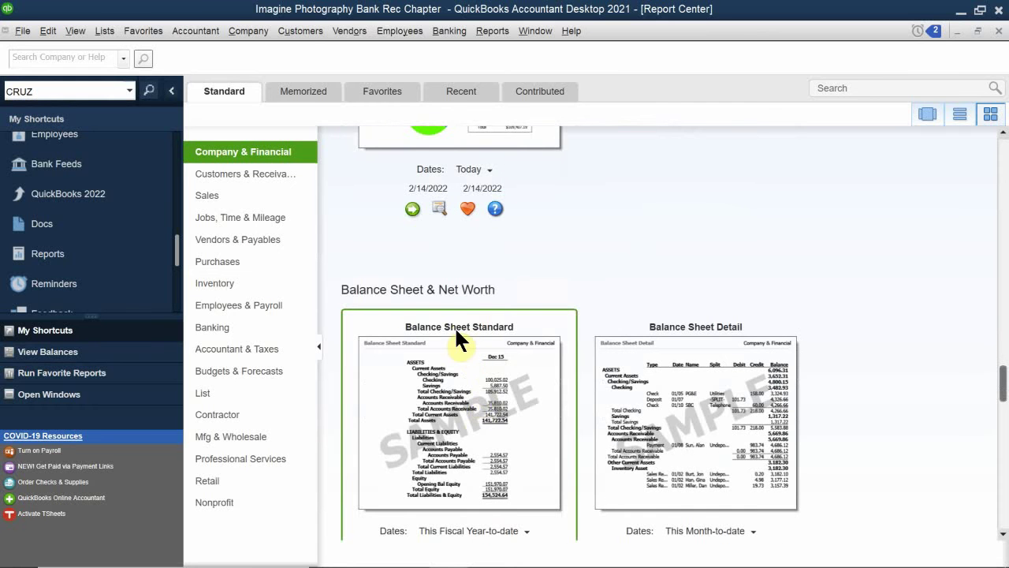
scroll(456, 325, "down", 2)
scroll(456, 330, "down", 1)
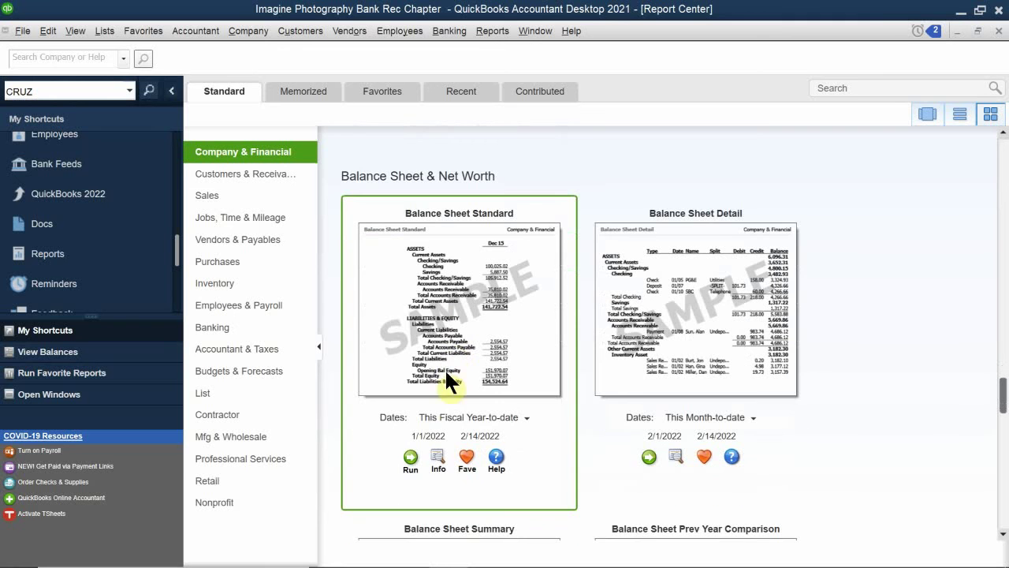
left_click(410, 457)
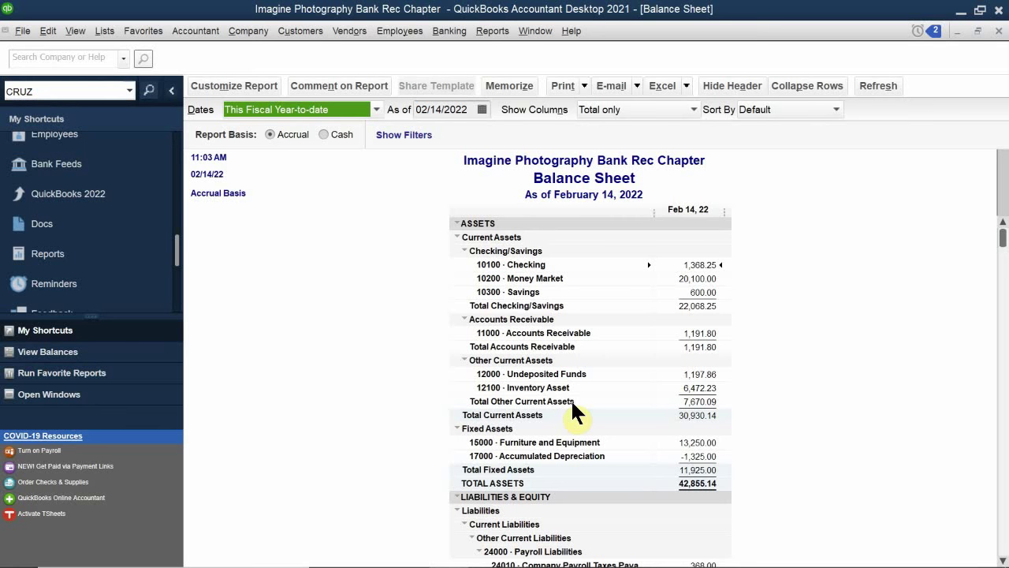
Review the Balance Sheet's assets, liabilities and equity down to total liabilities and equity, and close the report.
scroll(648, 280, "down", 2)
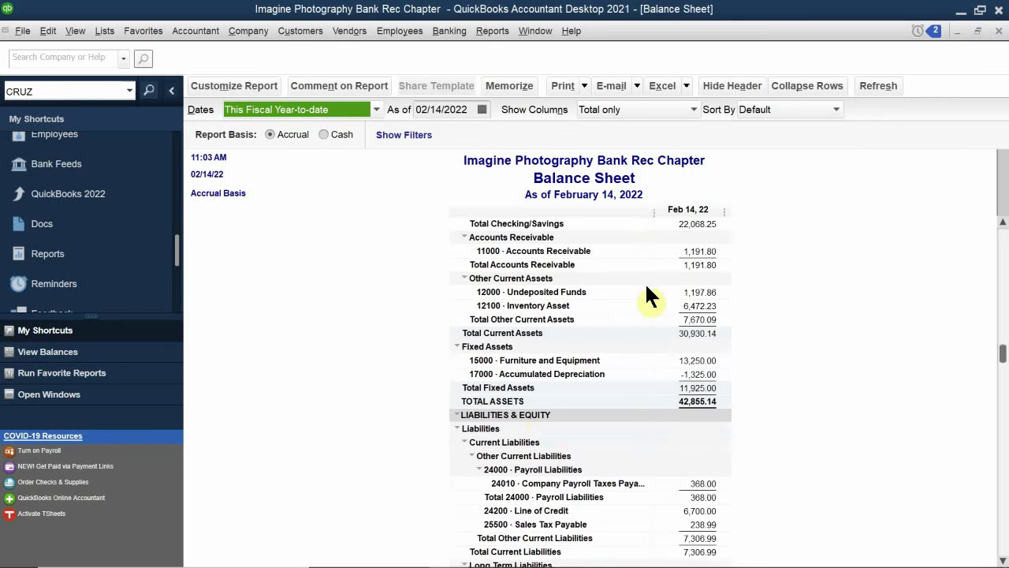
scroll(649, 284, "down", 2)
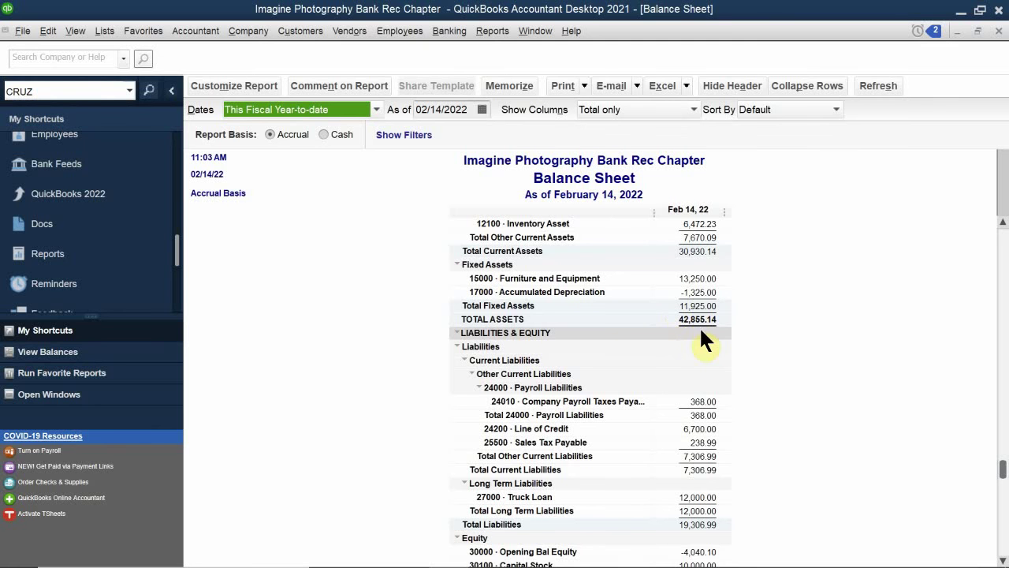
scroll(704, 323, "down", 2)
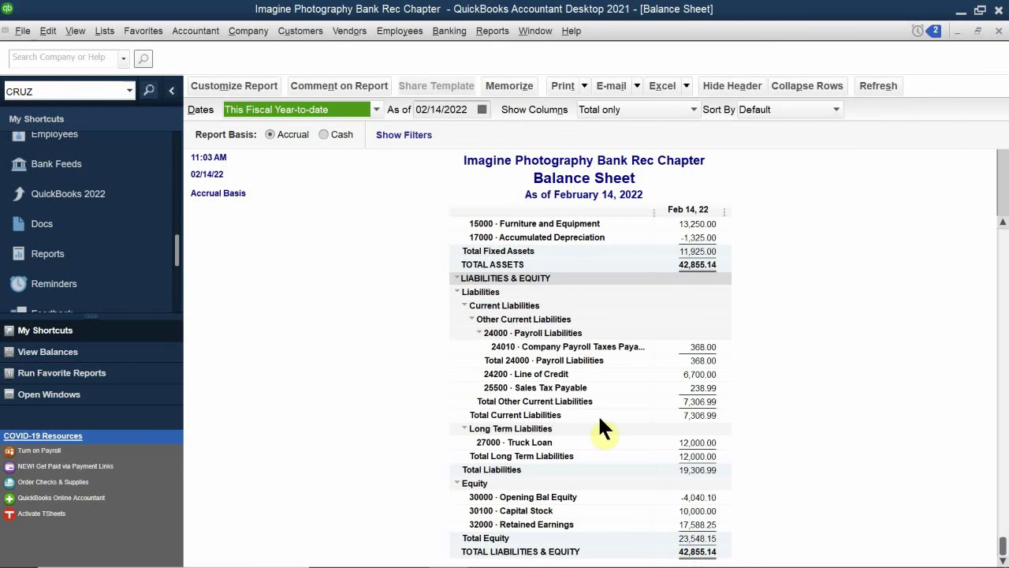
scroll(492, 344, "up", 5)
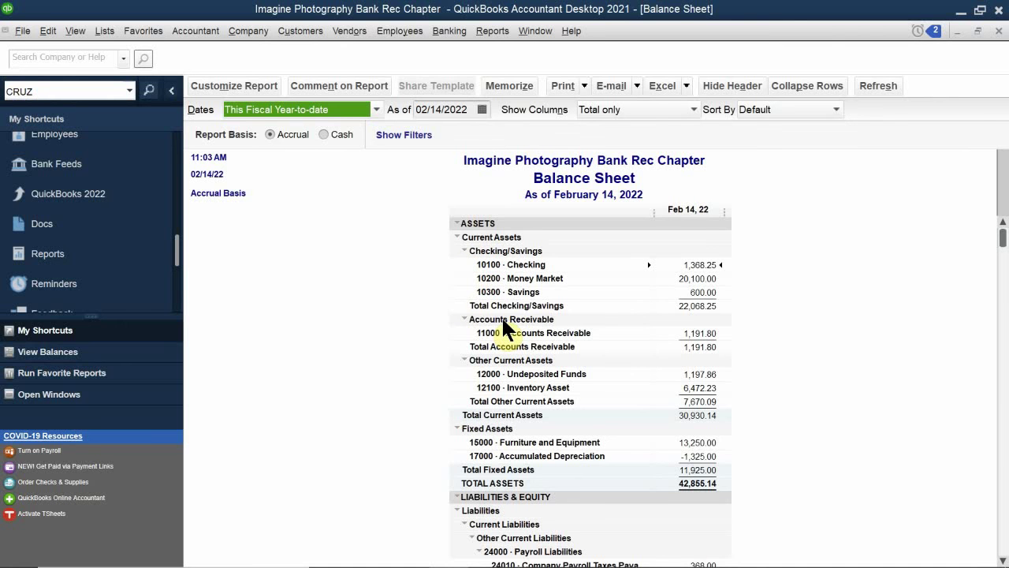
scroll(504, 327, "down", 4)
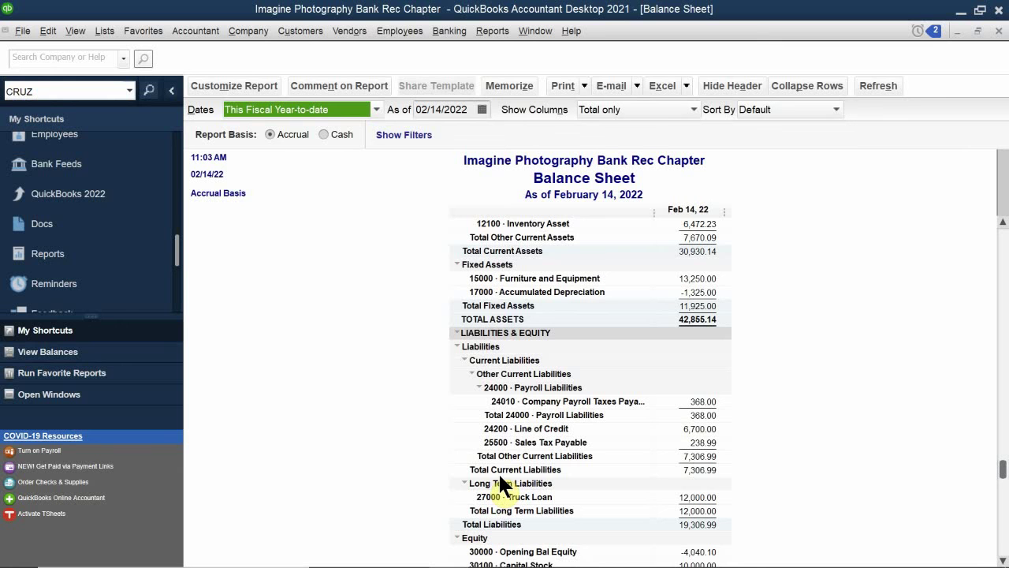
scroll(500, 482, "down", 2)
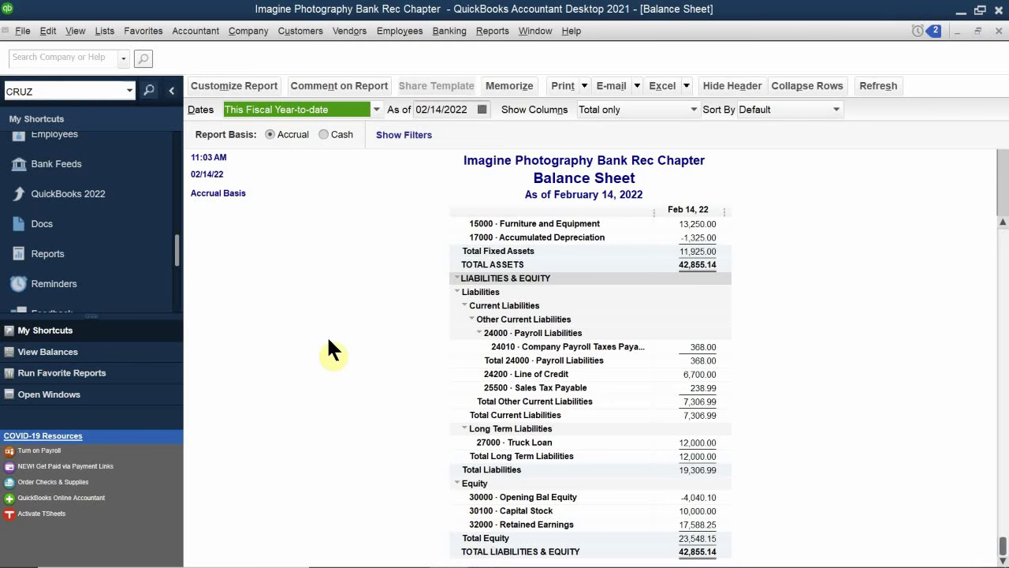
scroll(327, 335, "up", 5)
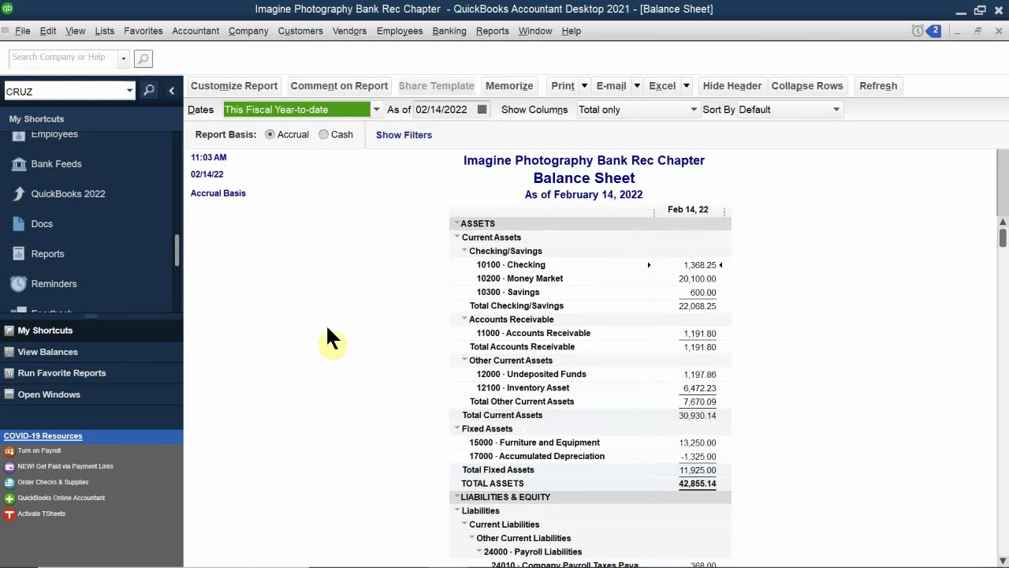
left_click(999, 30)
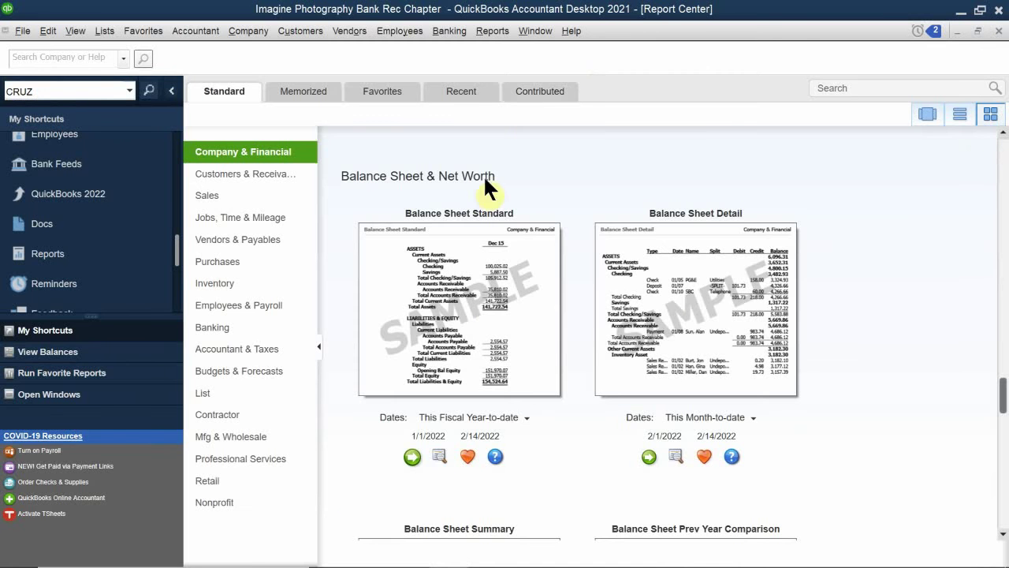
Find the Cash Flow section of the Company & Financial reports and run the Statement of Cash Flows.
scroll(486, 373, "down", 9)
scroll(474, 390, "down", 3)
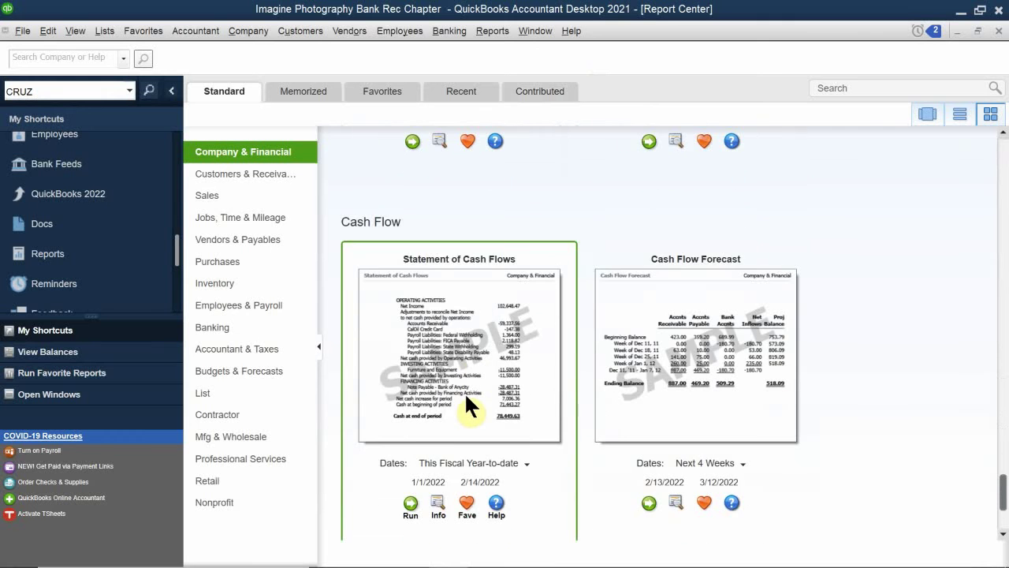
scroll(464, 393, "down", 2)
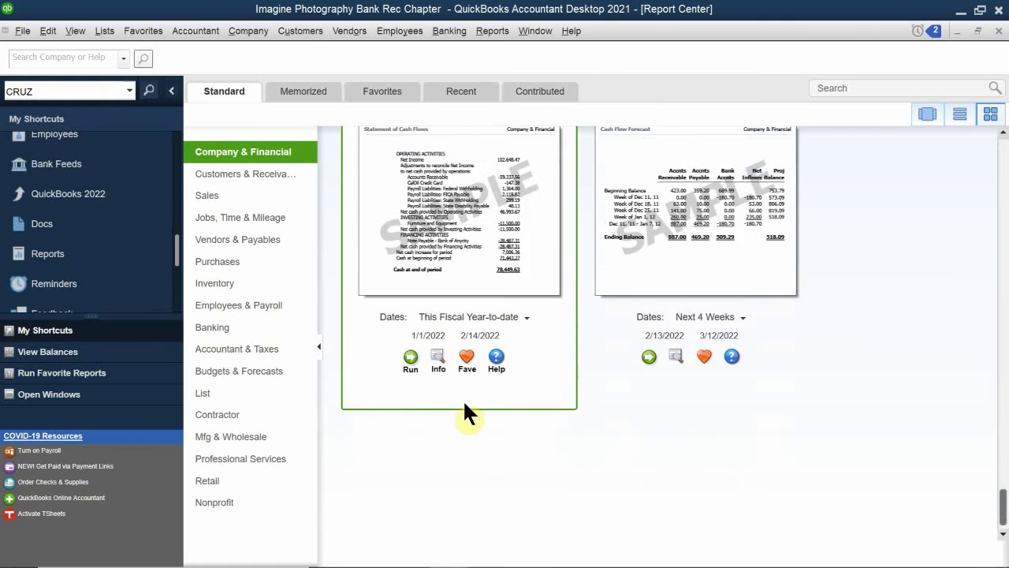
scroll(452, 411, "up", 2)
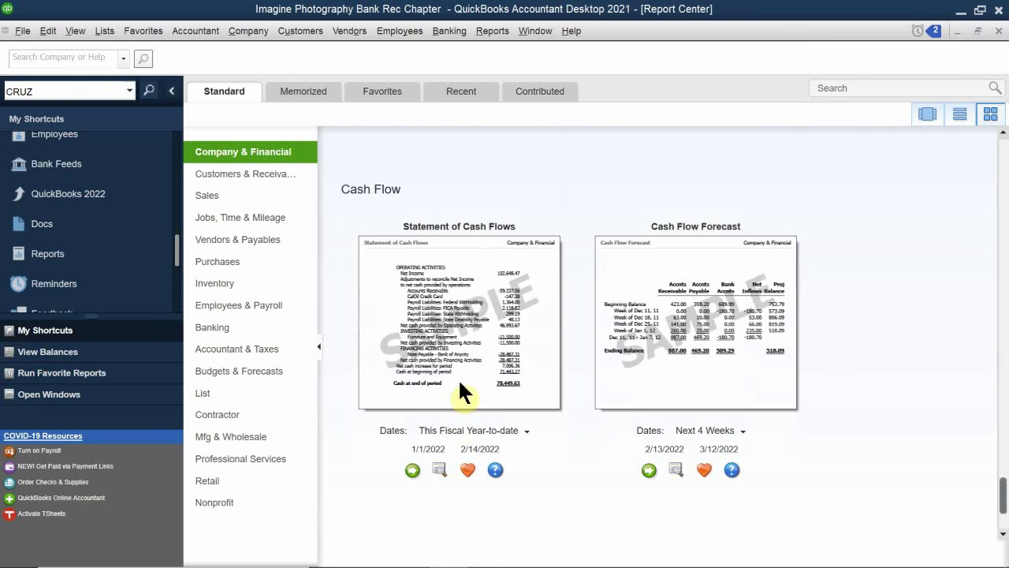
left_click(411, 471)
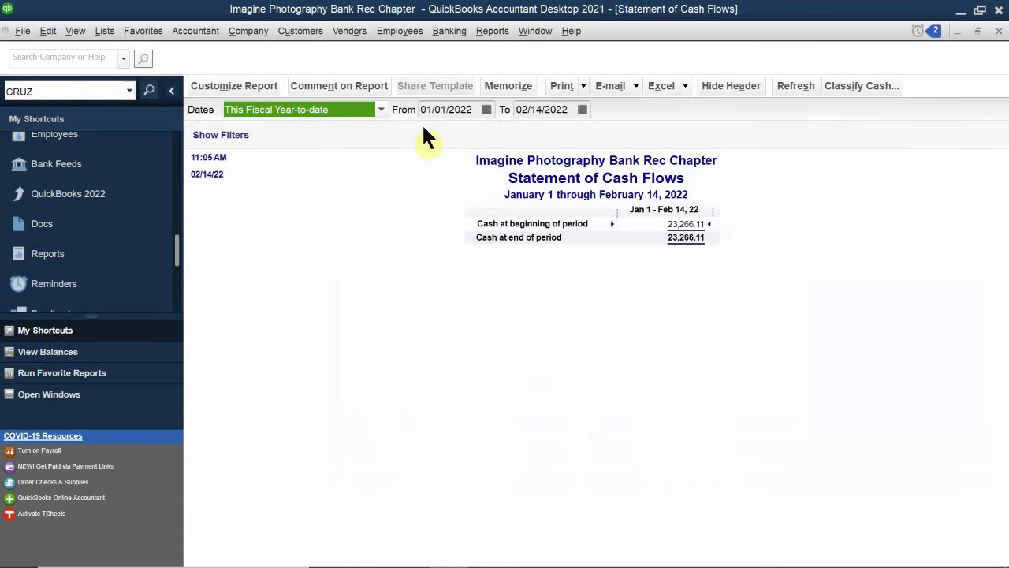
Set the Statement of Cash Flows dates to All, review its activities, and close it without memorizing it.
left_click(298, 110)
scroll(293, 154, "up", 2)
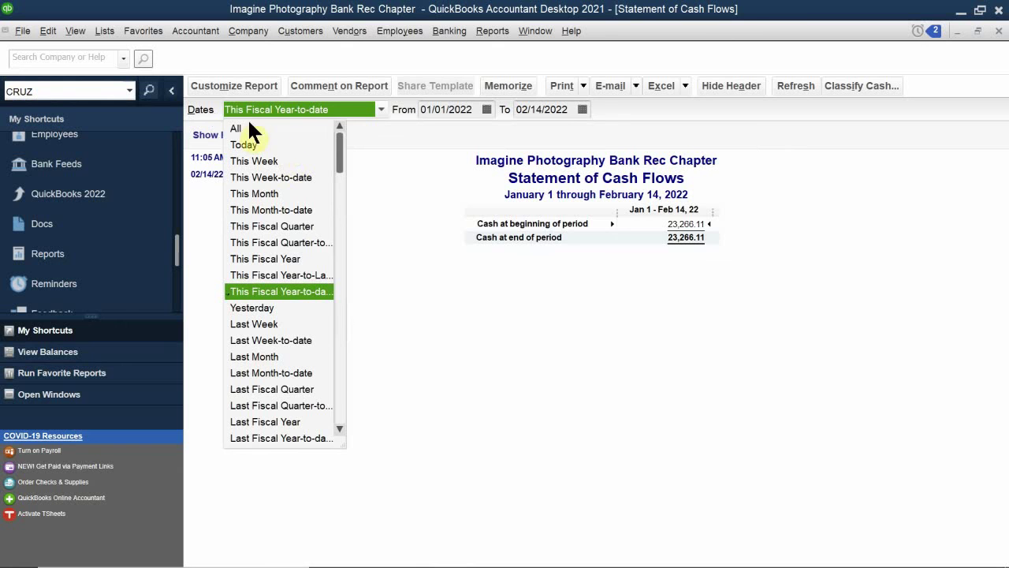
left_click(288, 127)
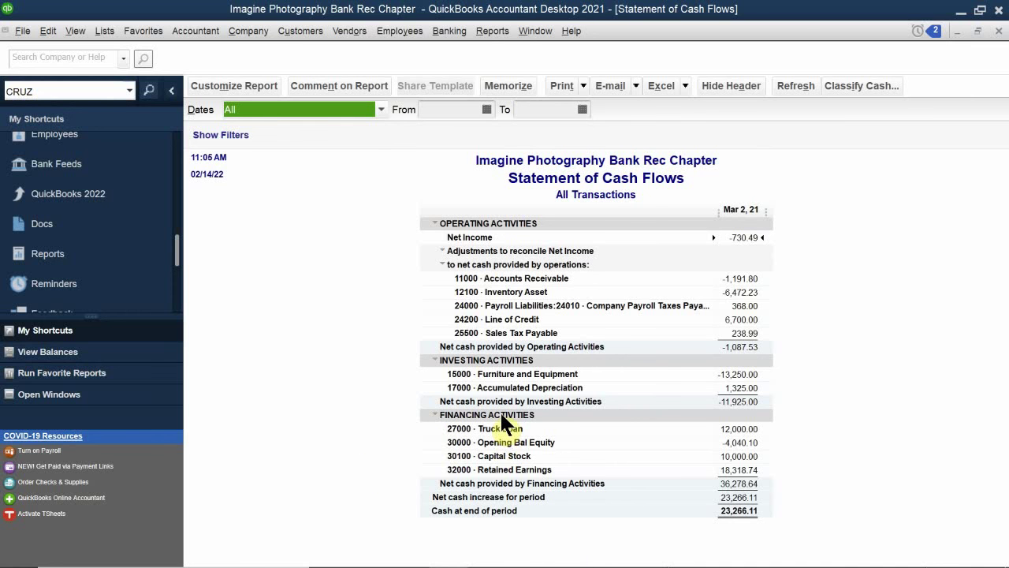
left_click(1000, 31)
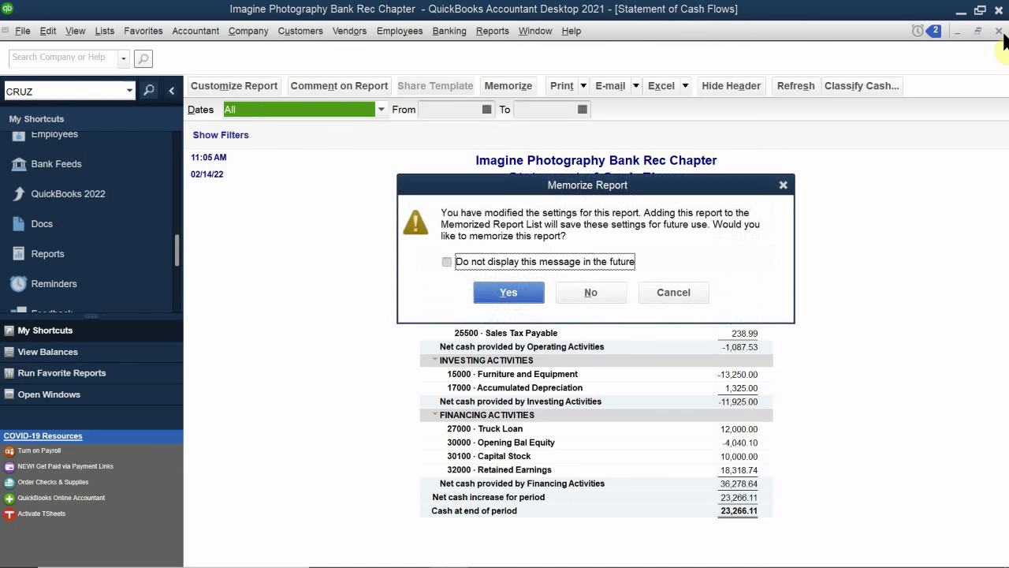
left_click(591, 292)
scroll(358, 260, "down", 2)
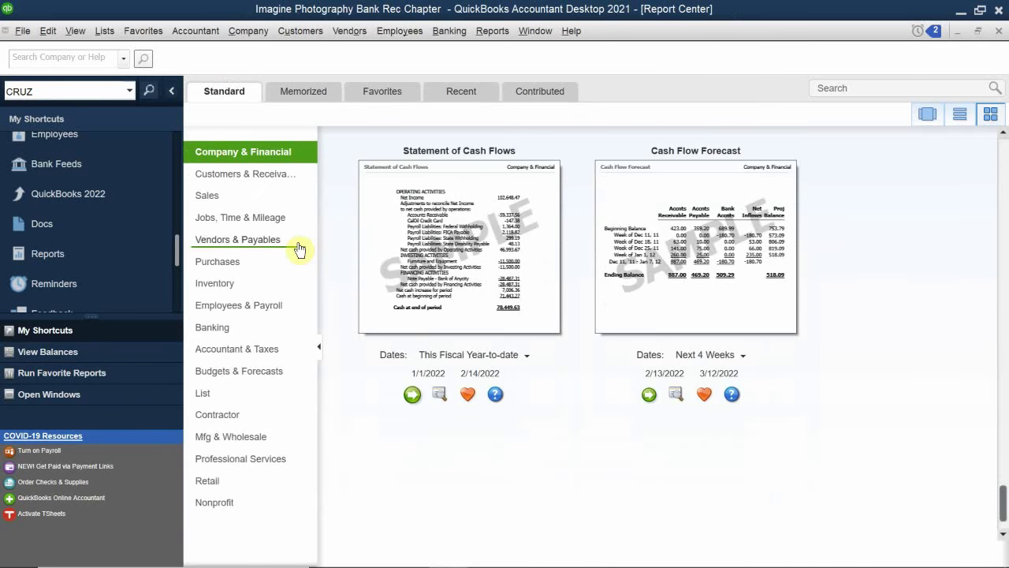
scroll(402, 286, "up", 15)
scroll(408, 266, "up", 2)
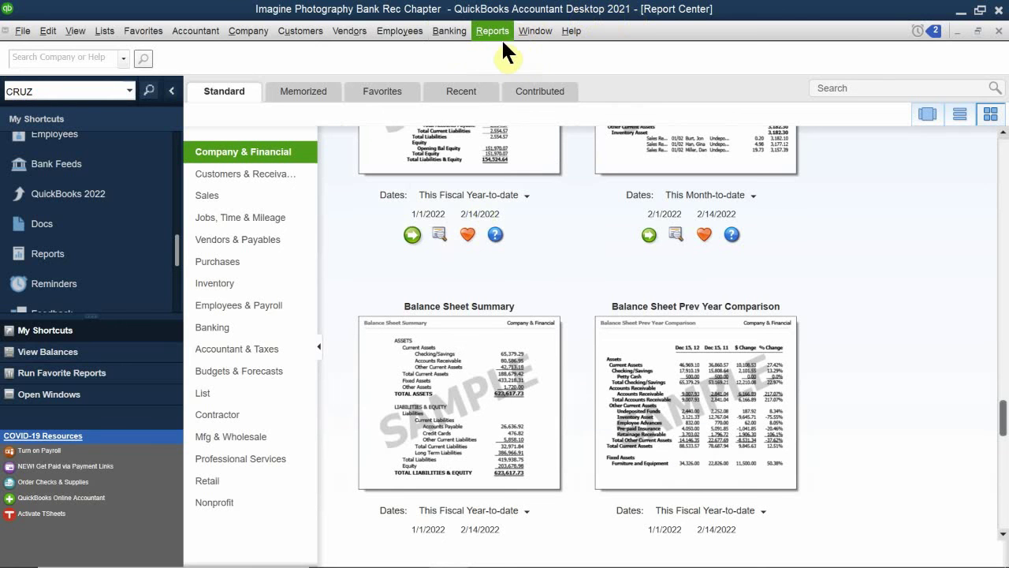
Run the Trial Balance report from the Accountant & Taxes reports, review its debit and credit columns, and close it.
left_click(451, 28)
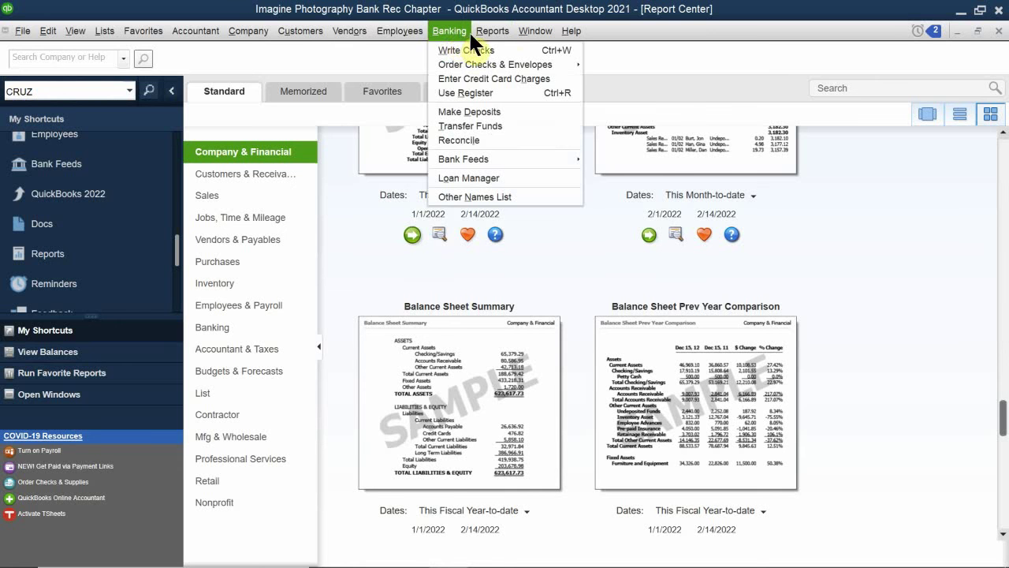
mouse_move(492, 30)
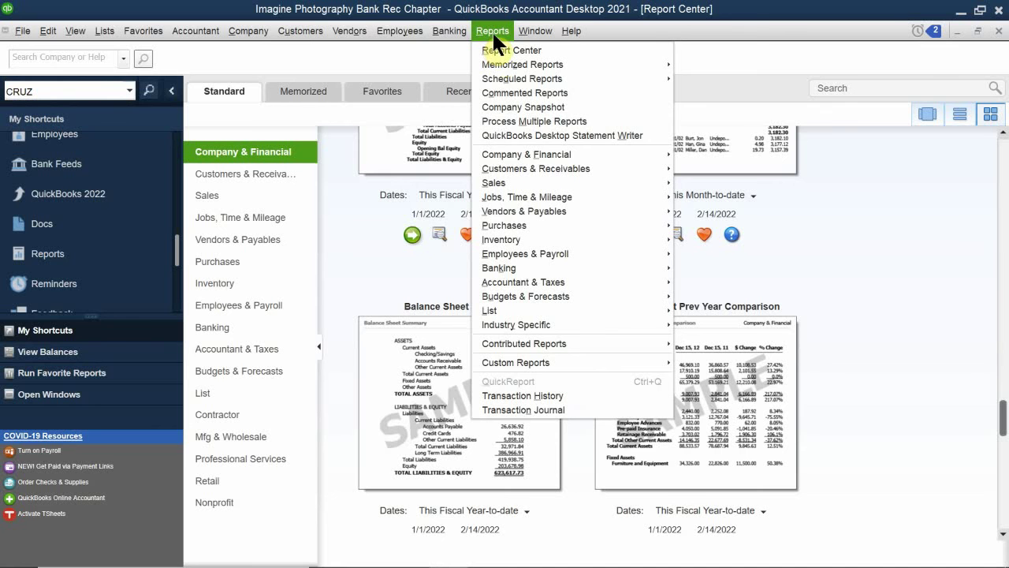
mouse_move(603, 162)
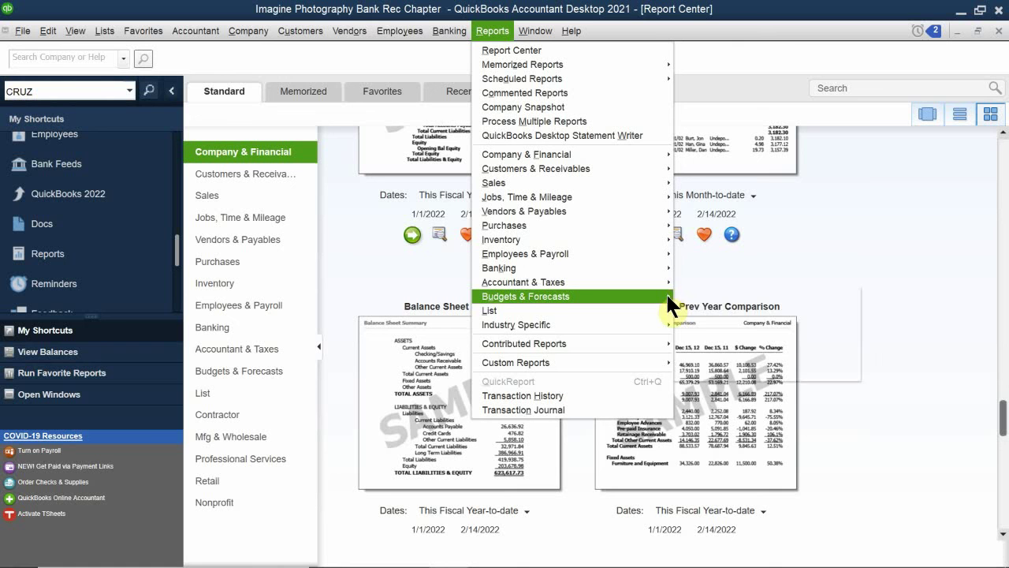
mouse_move(670, 284)
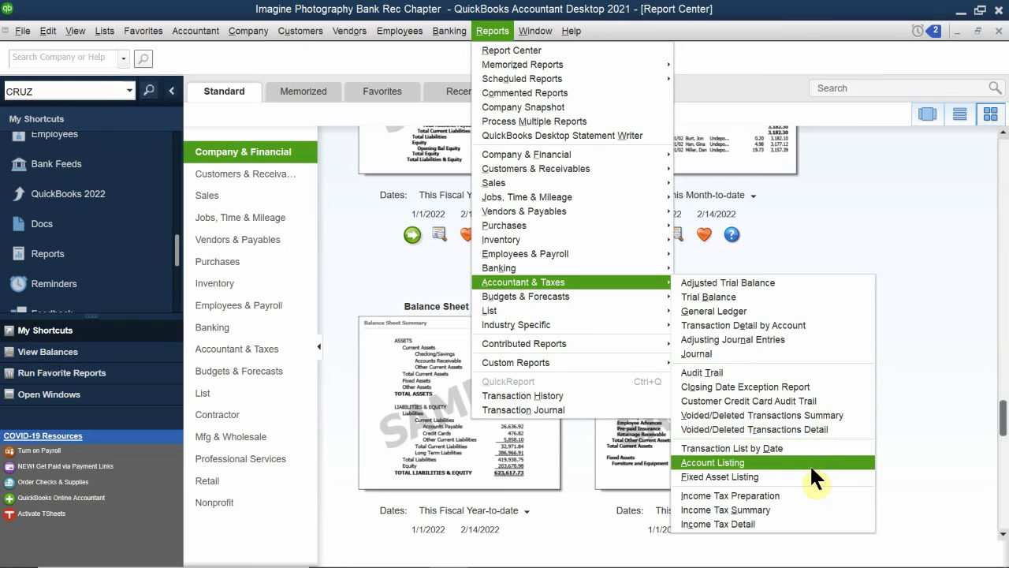
left_click(763, 296)
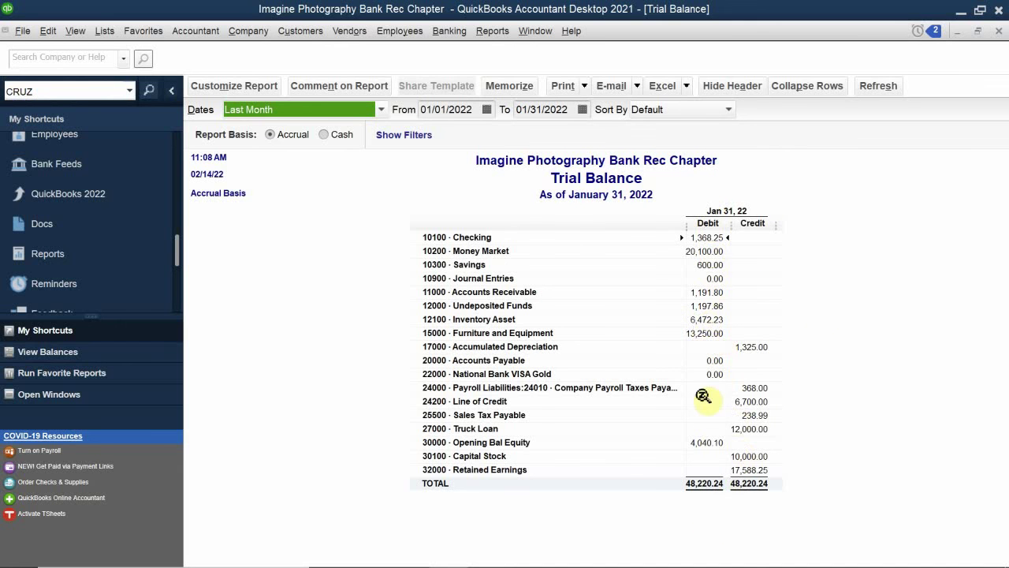
mouse_move(714, 565)
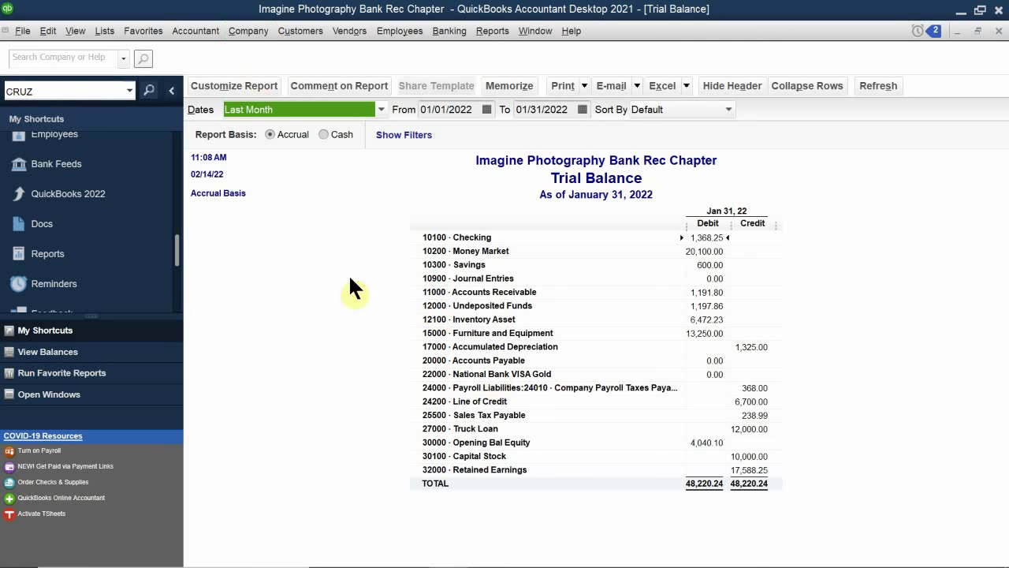
left_click(999, 32)
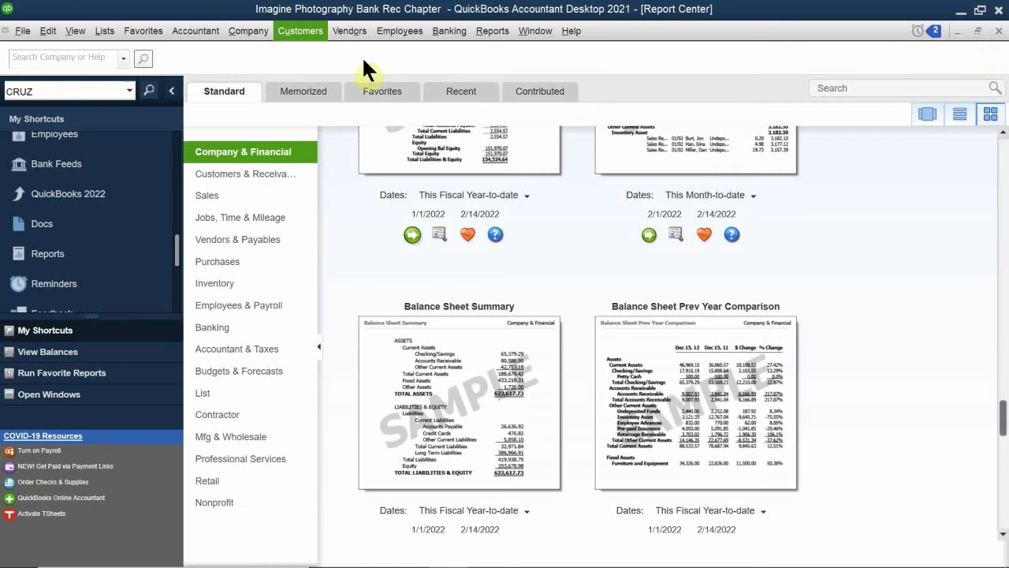
Run the General Ledger report from the Accountant & Taxes reports, dismiss the collapsing-transactions notice, and review the account balances.
left_click(476, 32)
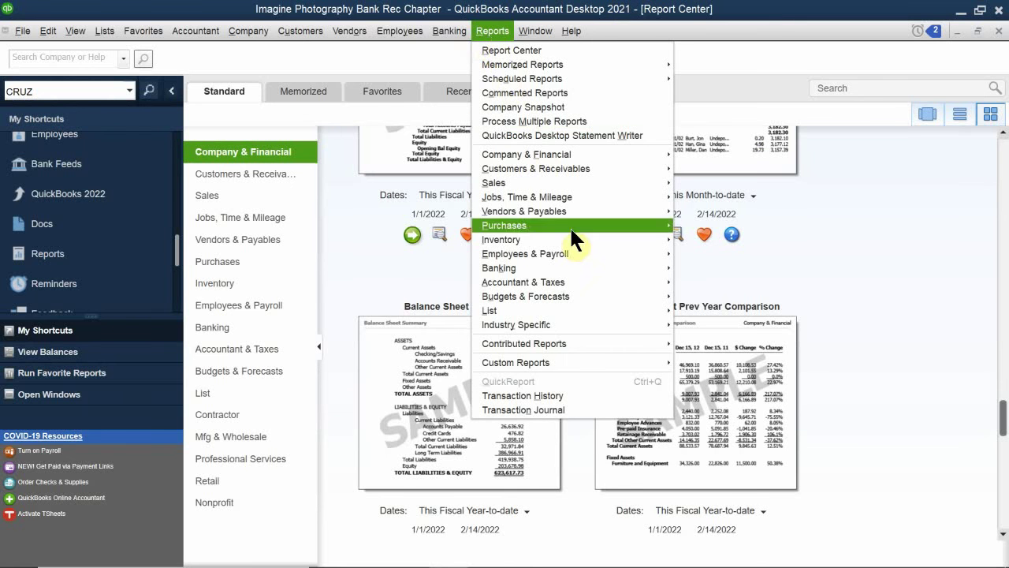
mouse_move(597, 318)
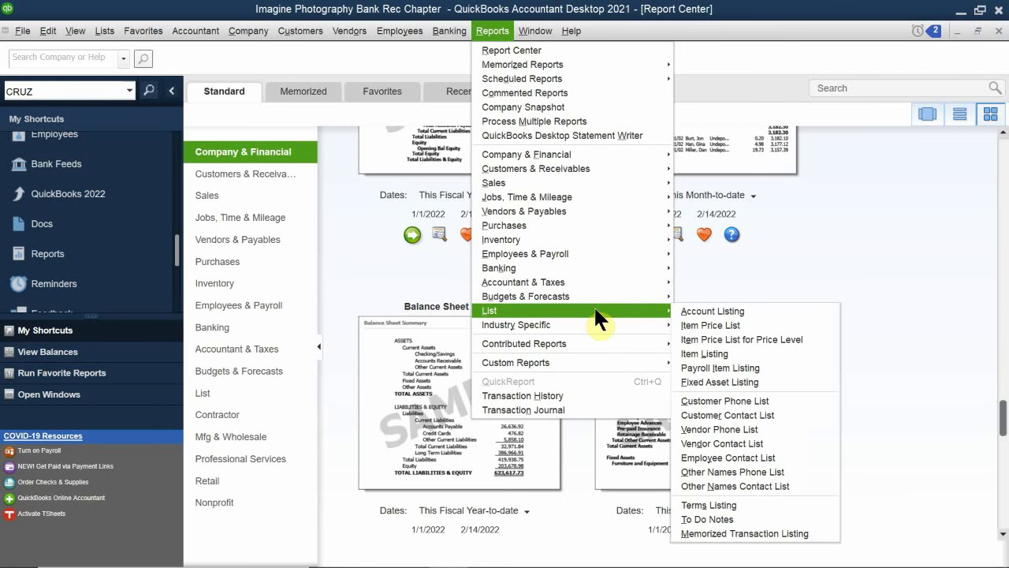
mouse_move(605, 278)
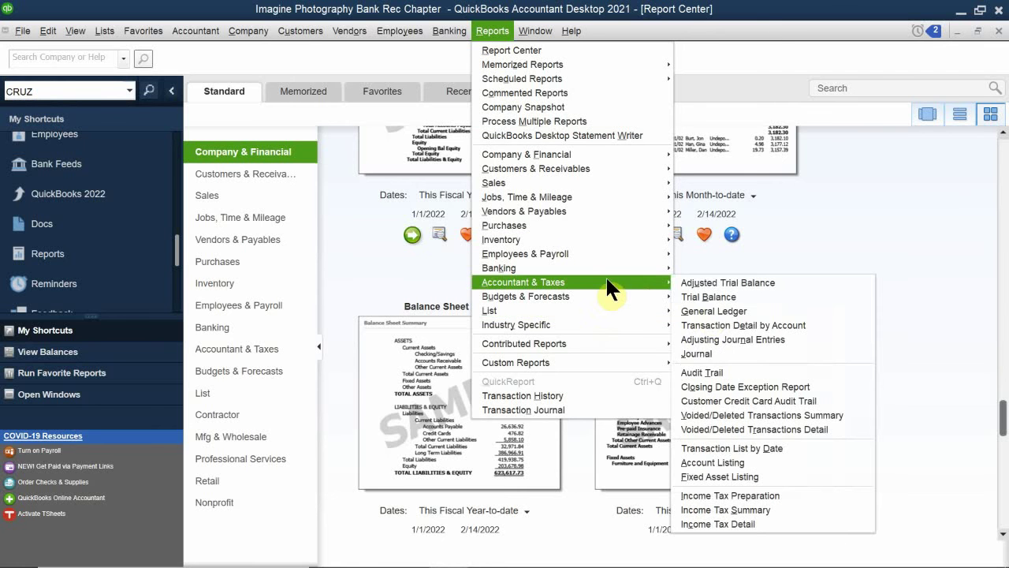
left_click(768, 309)
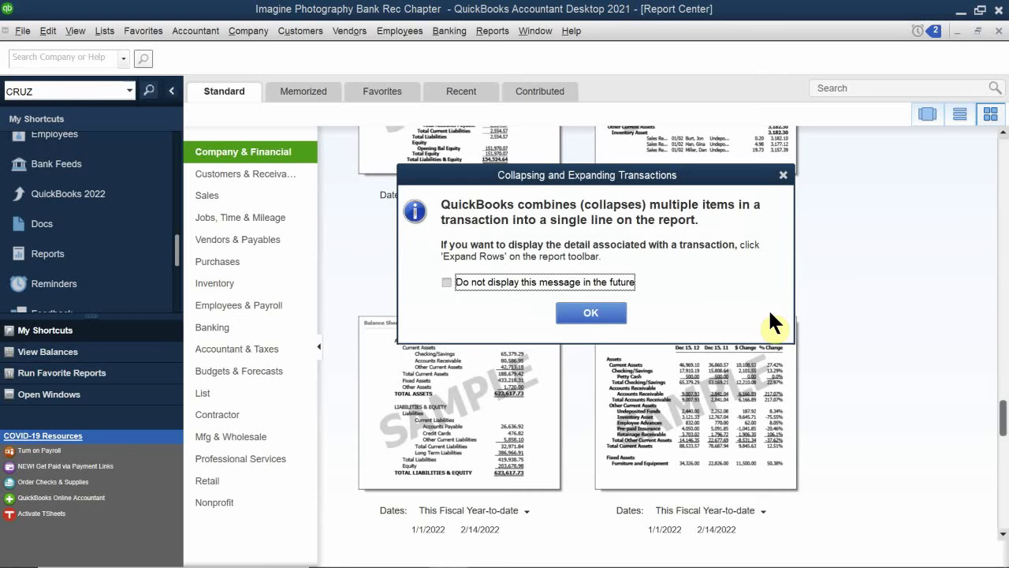
left_click(578, 312)
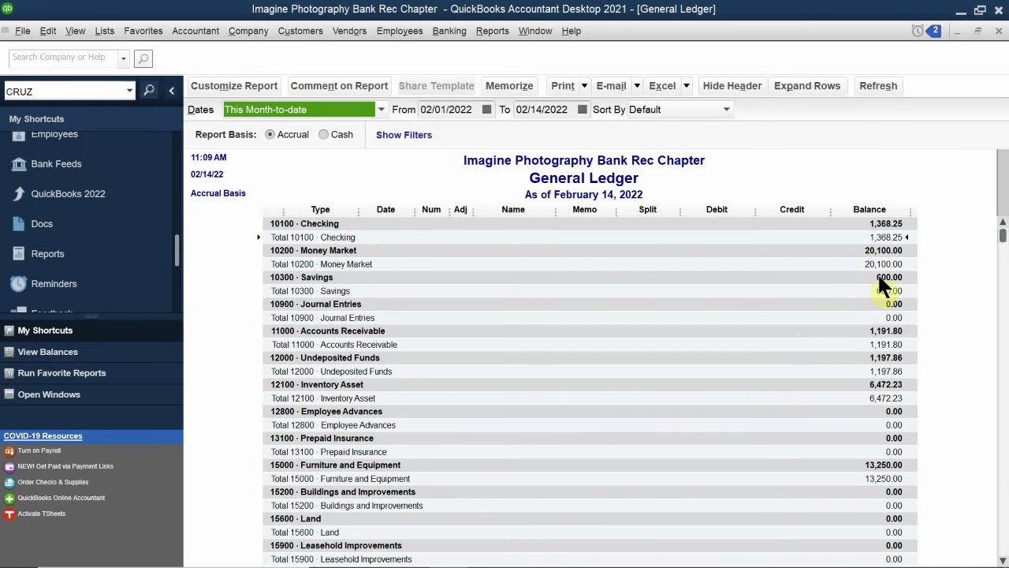
scroll(883, 297, "down", 7)
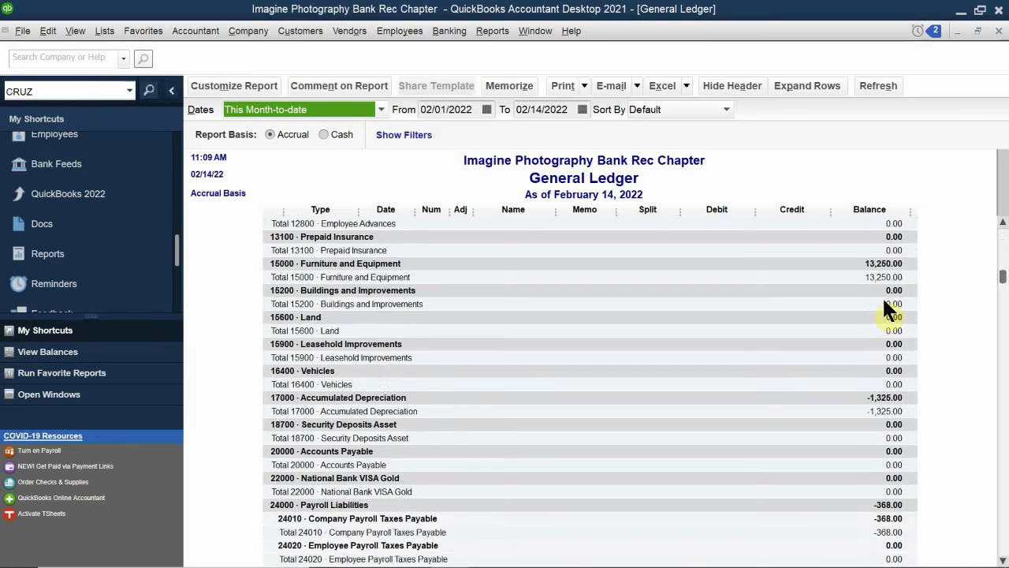
scroll(884, 303, "down", 15)
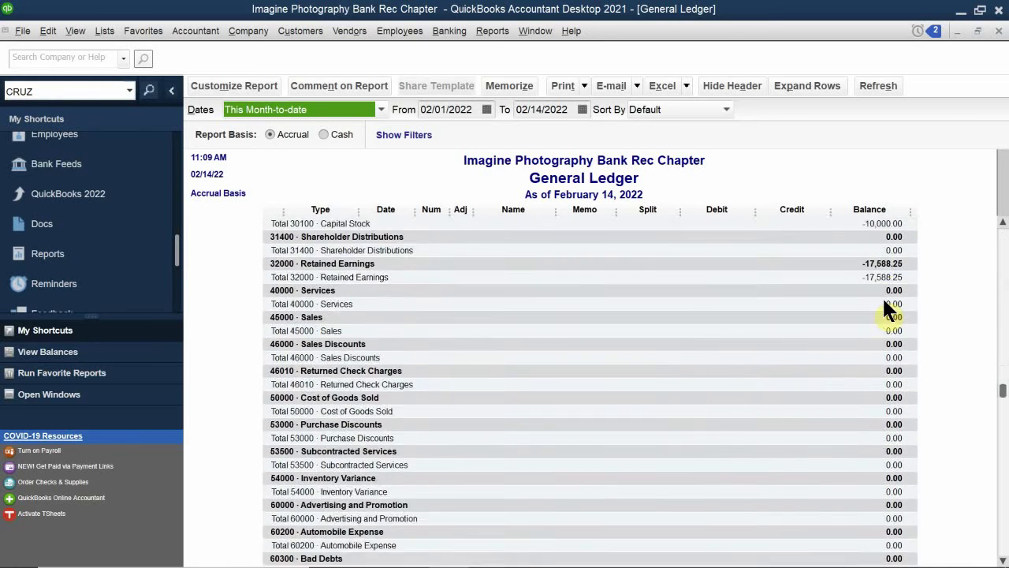
Review the account balances in the General Ledger report down to its total, and close the report and the Report Center.
scroll(884, 304, "down", 15)
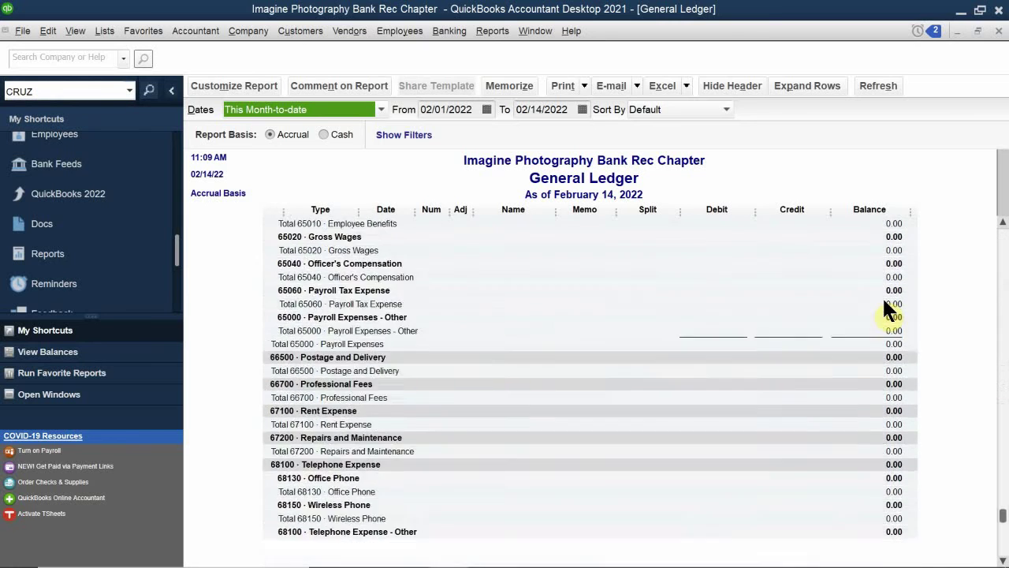
scroll(884, 305, "up", 14)
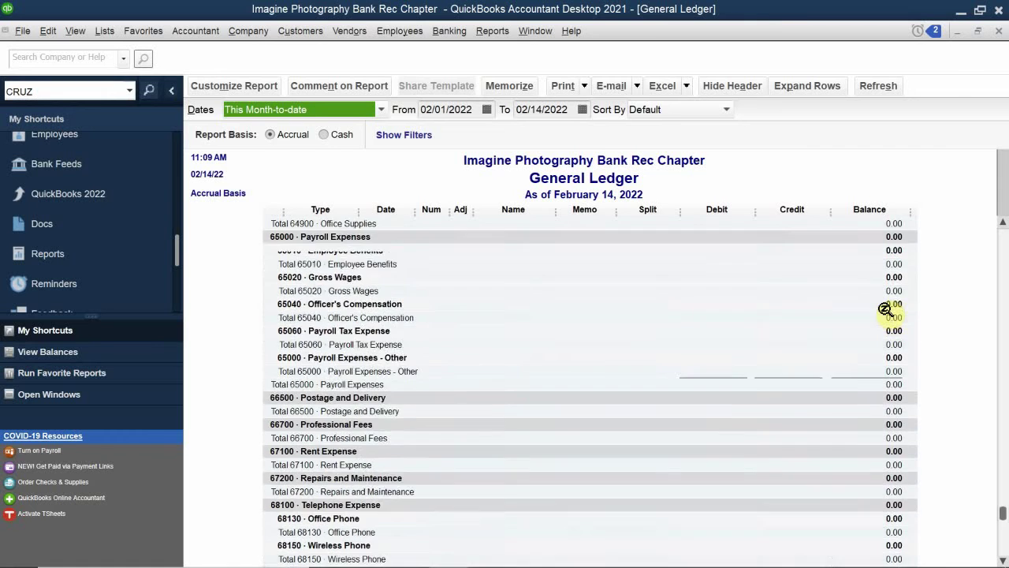
scroll(886, 308, "up", 15)
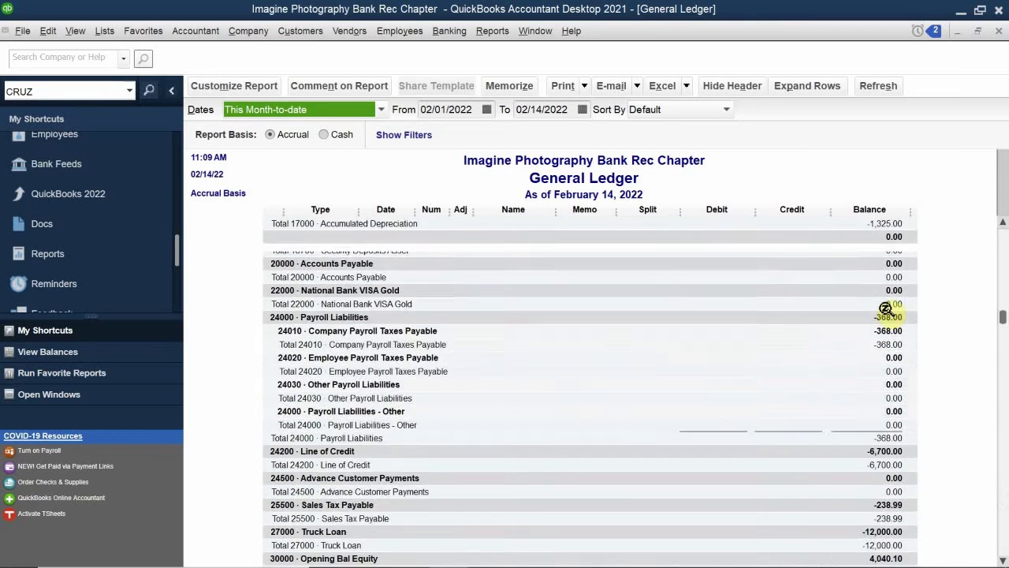
scroll(884, 305, "down", 14)
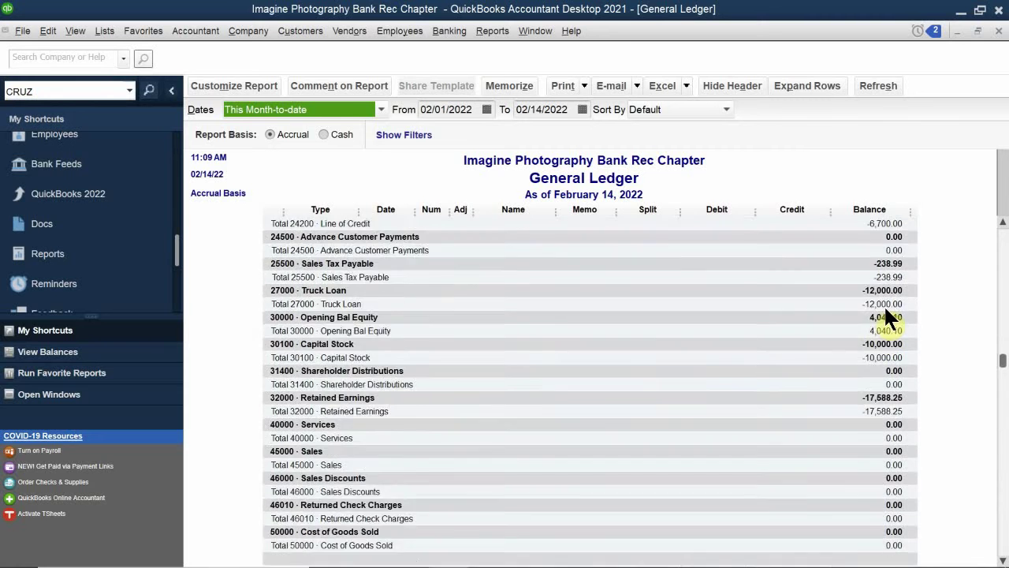
scroll(884, 304, "down", 12)
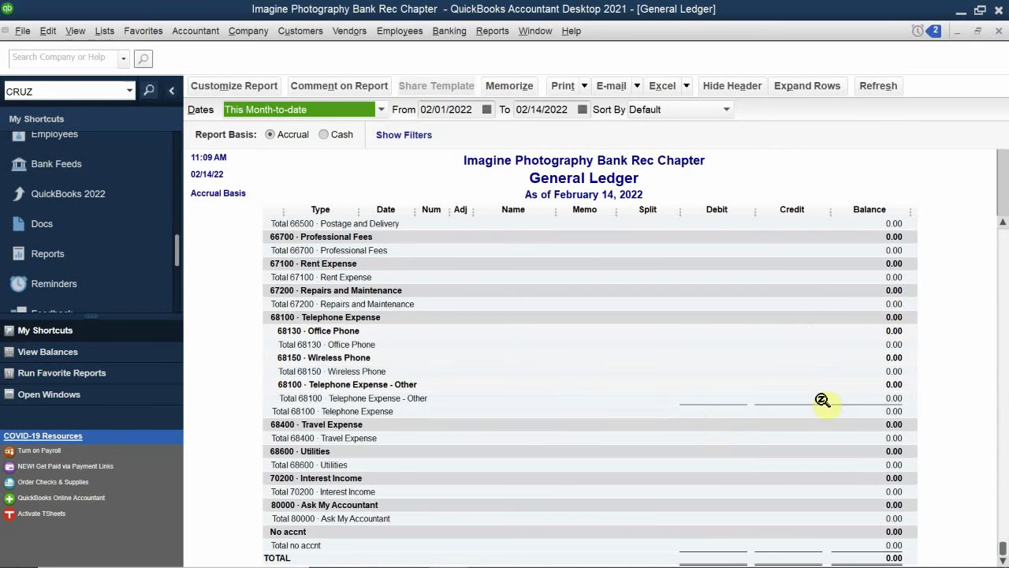
left_click(998, 32)
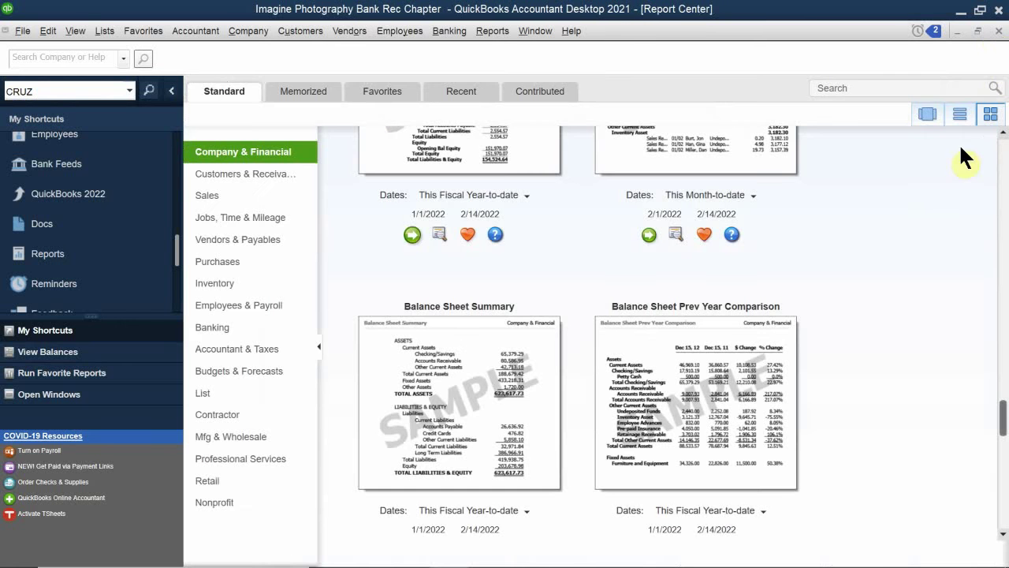
left_click(998, 32)
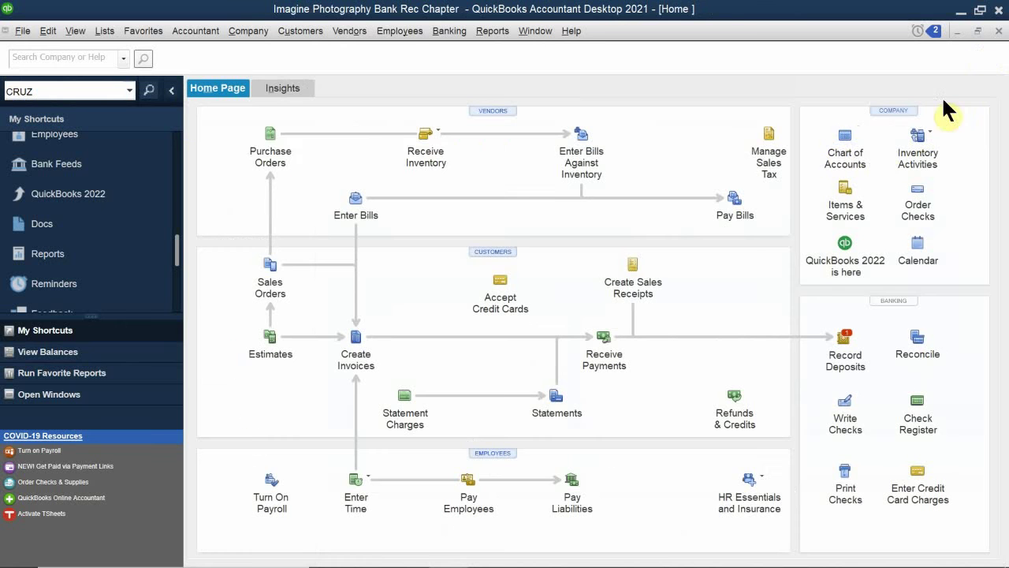
Open the Chart of Accounts, look through the account types and balances, and close the list.
left_click(842, 151)
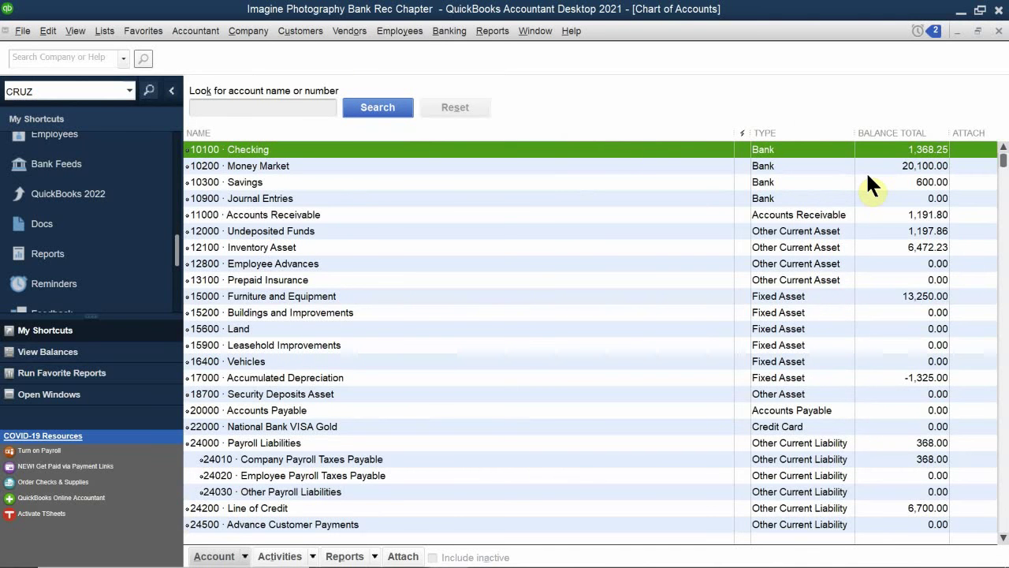
scroll(877, 159, "down", 5)
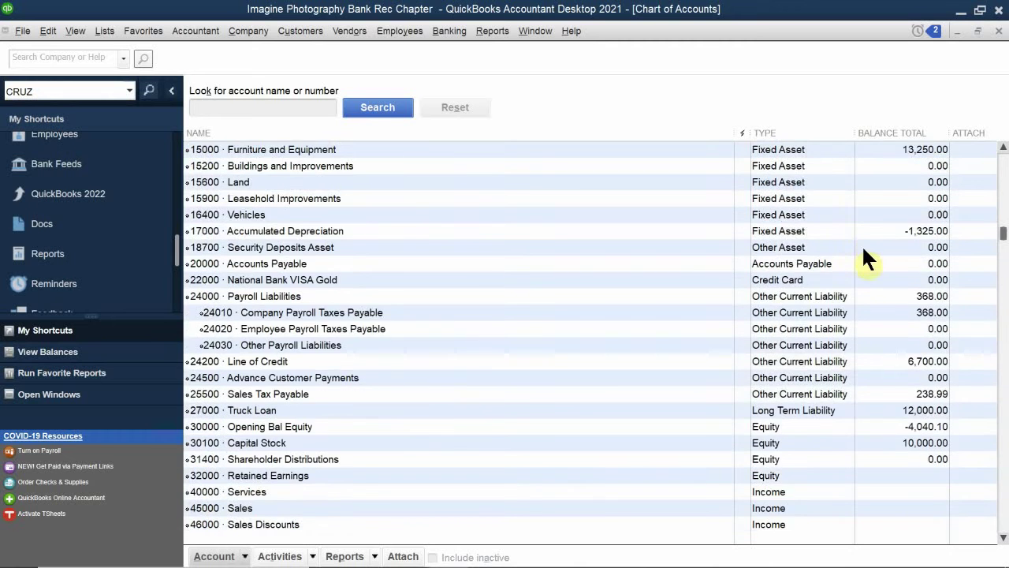
scroll(865, 280, "down", 2)
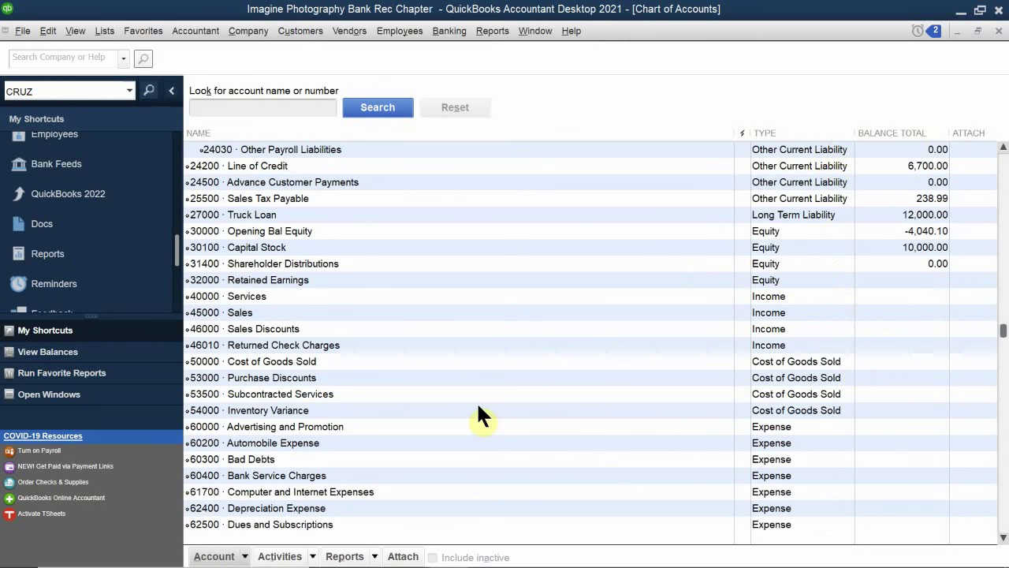
scroll(480, 371, "up", 7)
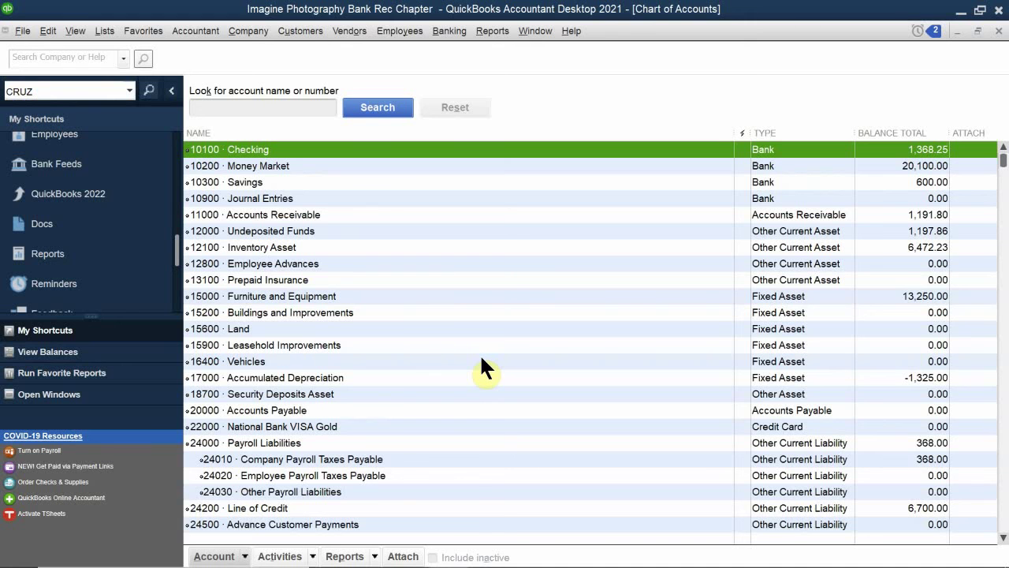
left_click(999, 31)
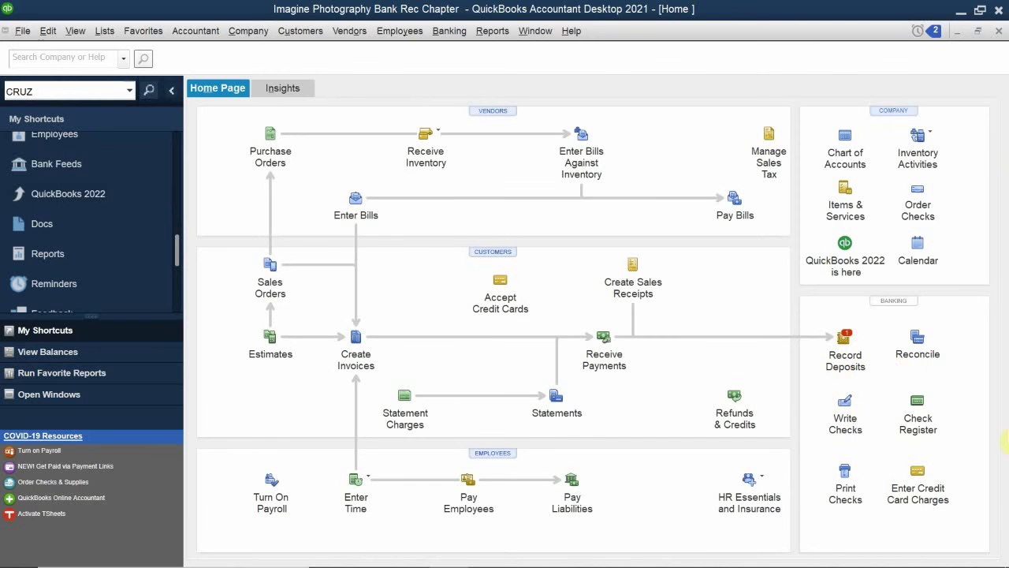
Switch to QB 2021 CH 6.pdf in Acrobat Reader and look through the section on creating and analyzing the Profit & Loss report.
mouse_move(508, 558)
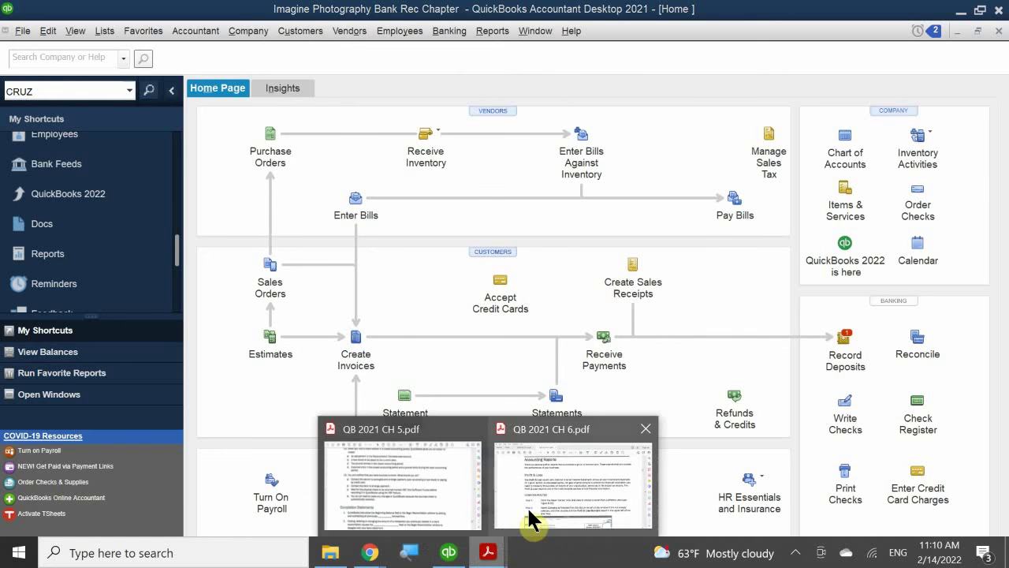
left_click(532, 523)
scroll(511, 388, "down", 1)
scroll(511, 388, "down", 4)
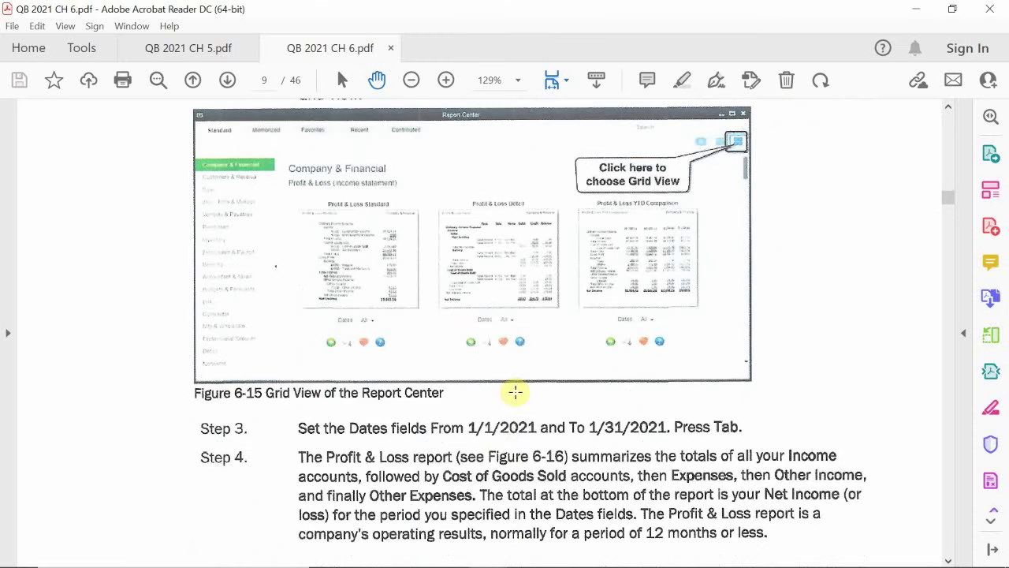
scroll(513, 390, "down", 4)
scroll(513, 394, "down", 10)
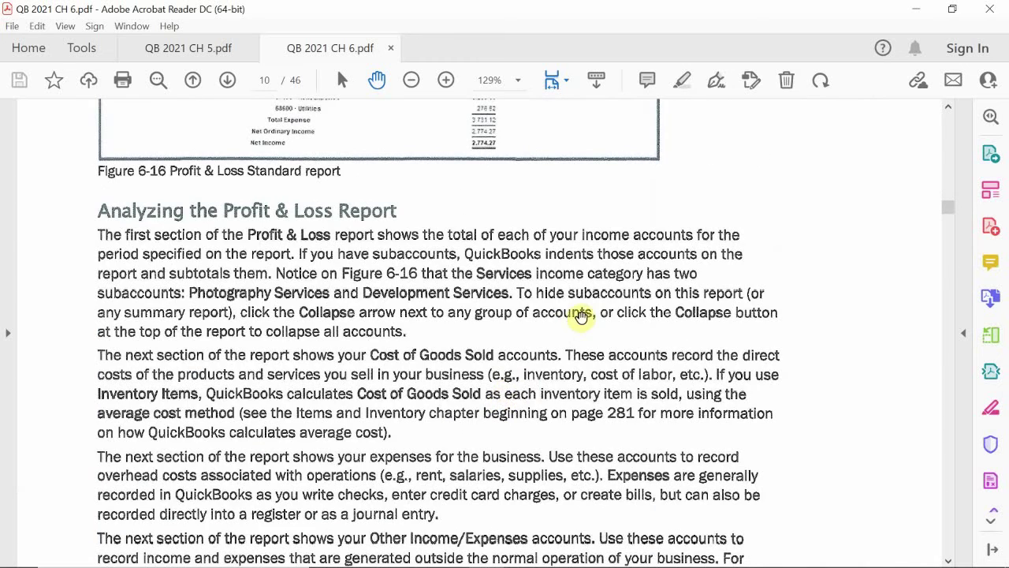
scroll(584, 312, "down", 5)
scroll(587, 310, "down", 15)
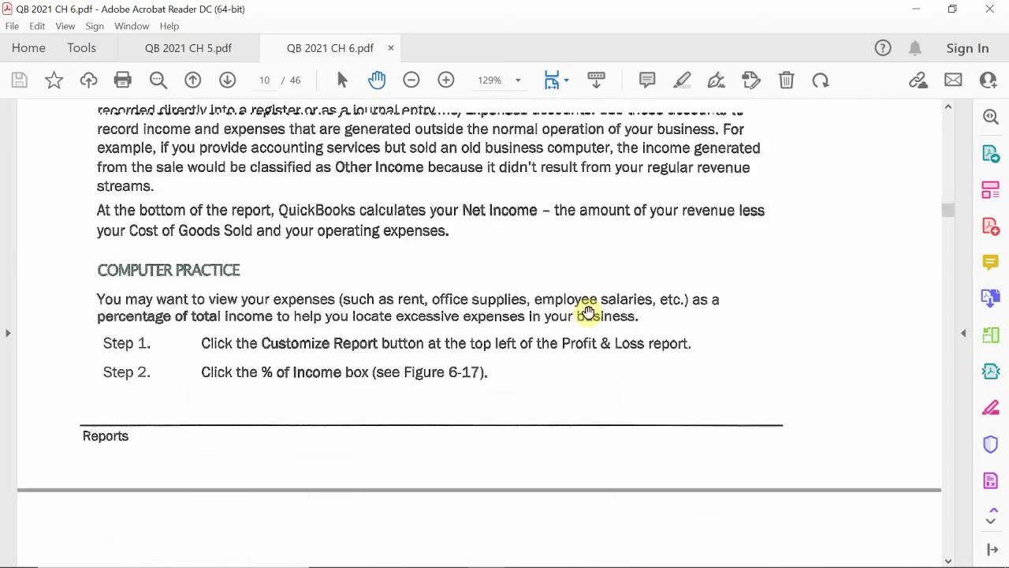
Look through the chapter's Profit & Loss by Class, Profit & Loss by Job, Balance Sheet and Trial Balance pages.
scroll(587, 310, "down", 15)
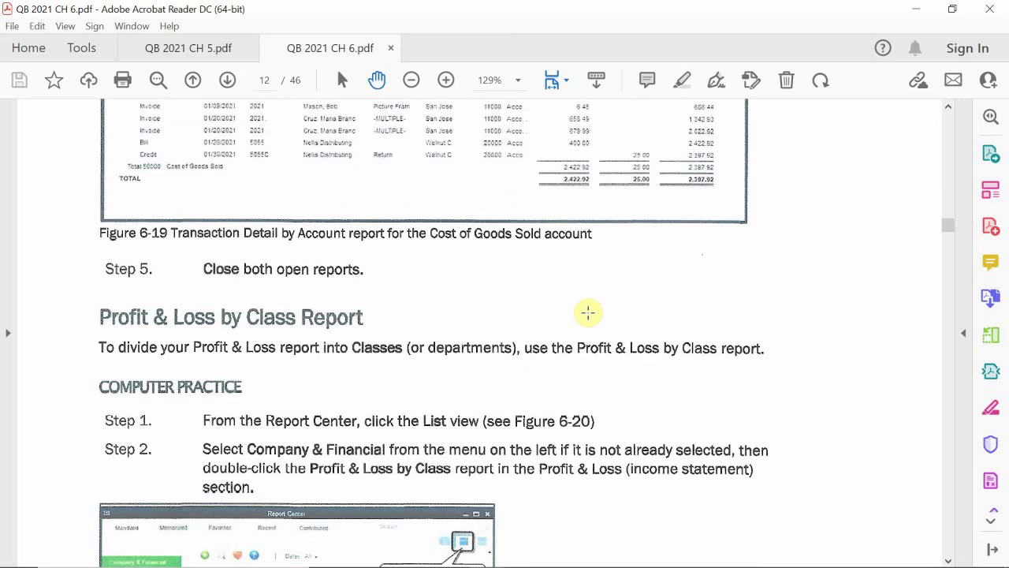
scroll(587, 313, "down", 12)
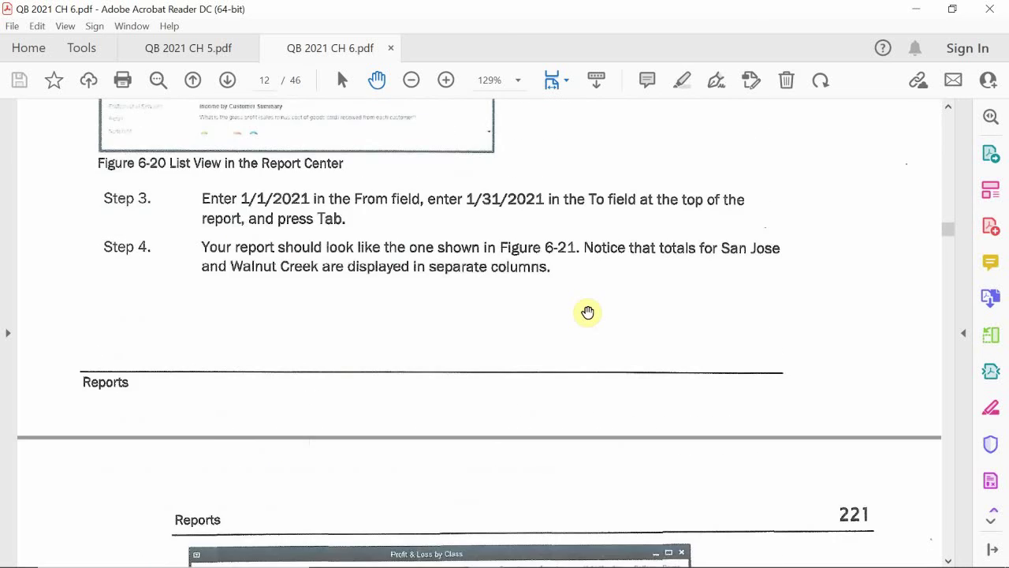
scroll(587, 312, "down", 15)
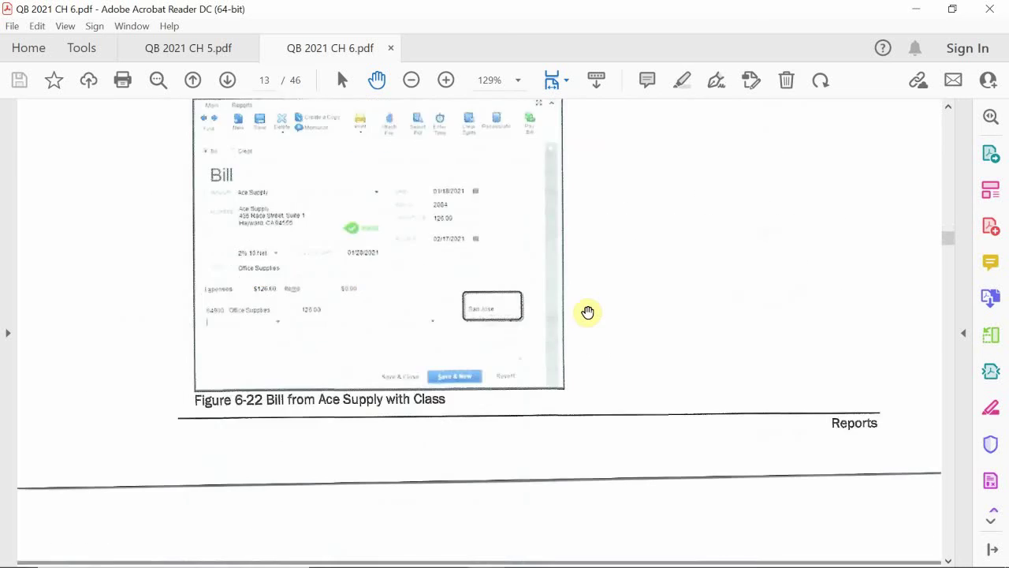
scroll(587, 312, "down", 15)
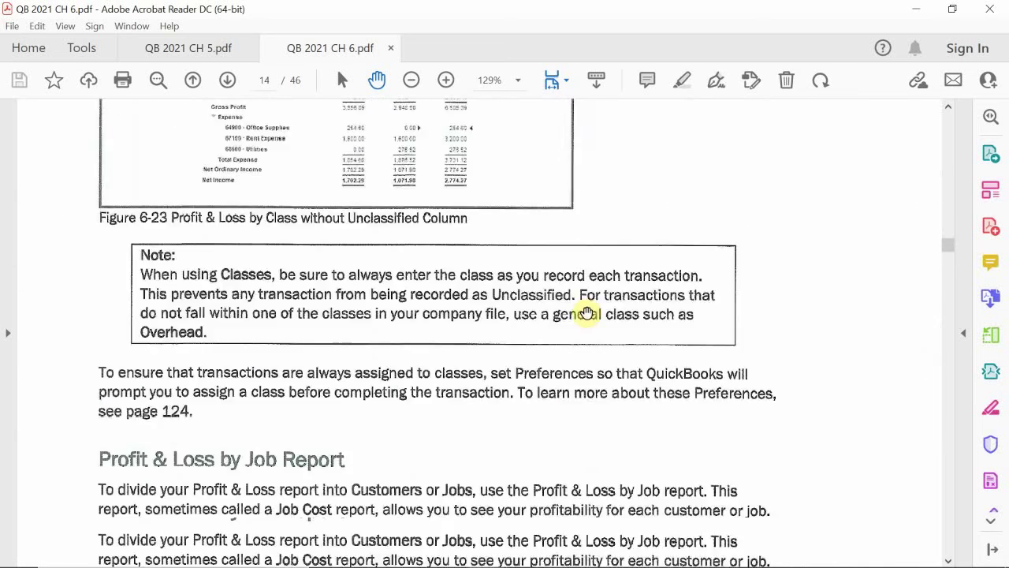
scroll(588, 312, "down", 15)
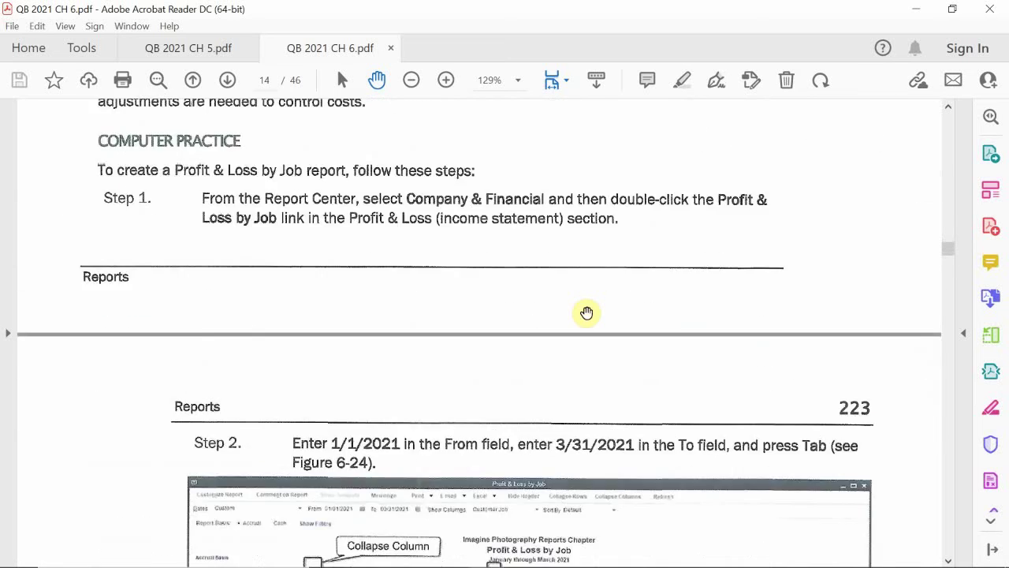
scroll(587, 313, "down", 20)
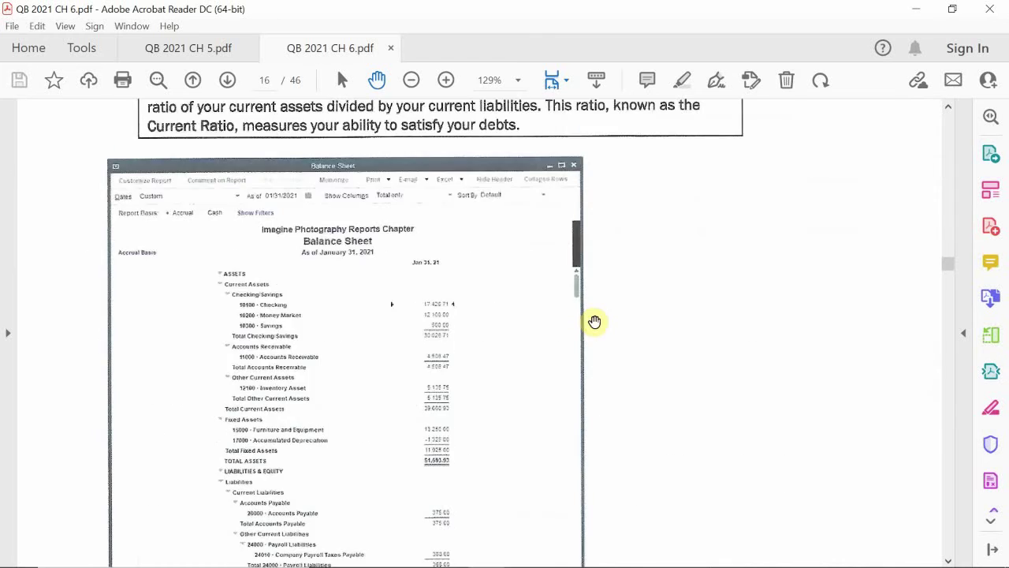
scroll(599, 324, "down", 10)
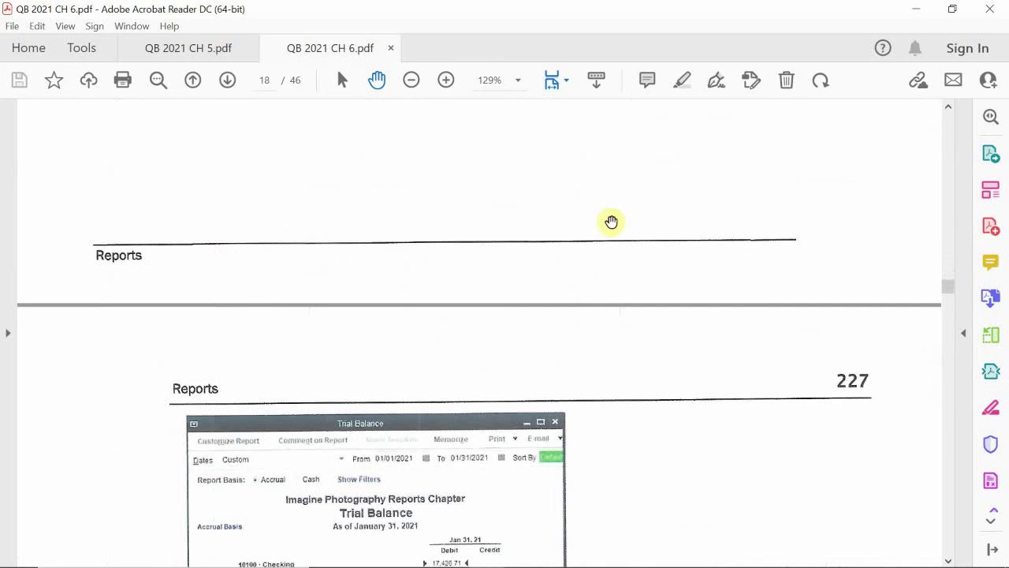
Find the Business Management Reports section on page 228 of the chapter.
left_click(229, 80)
left_click(230, 80)
left_click(230, 80)
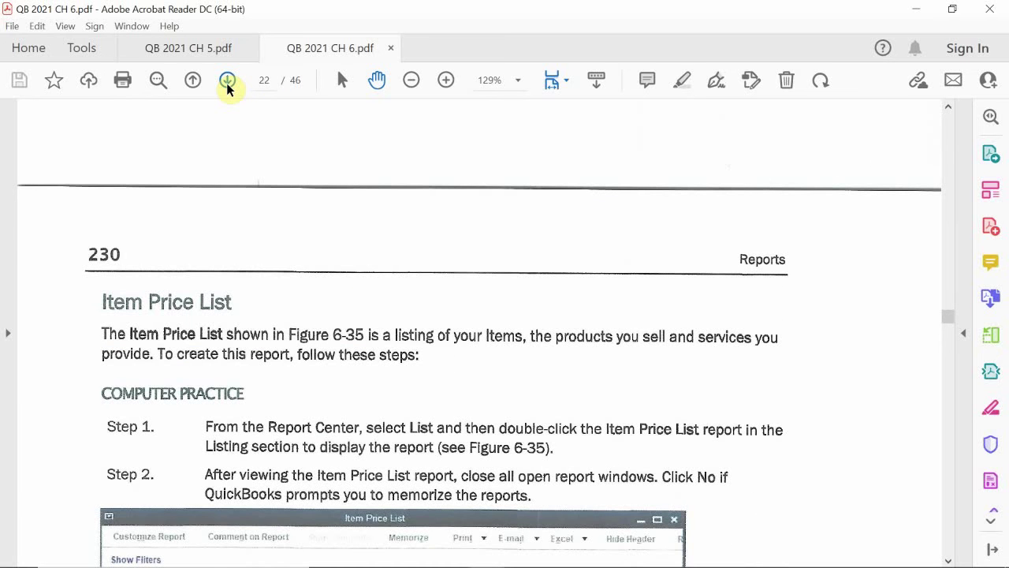
left_click(194, 82)
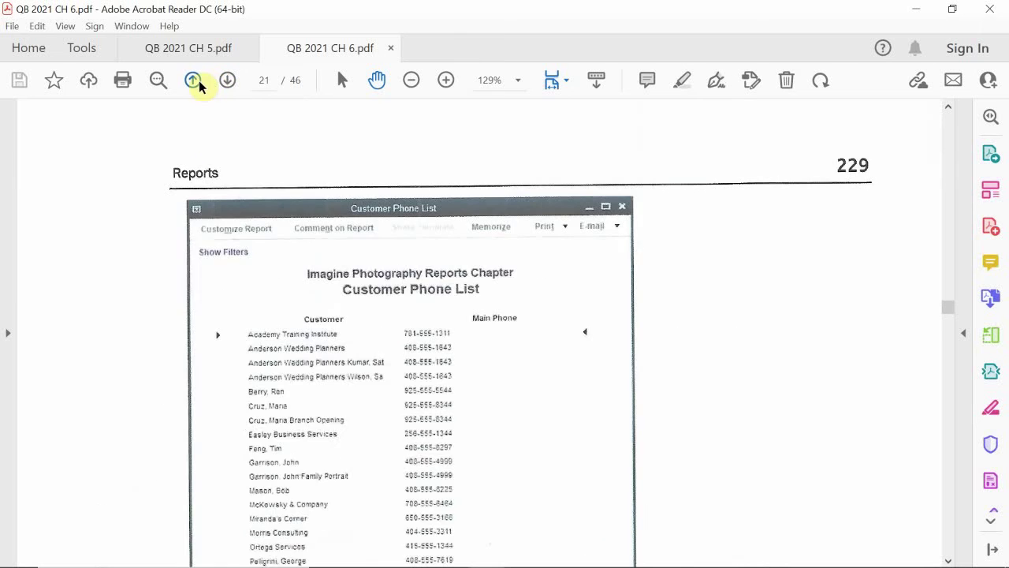
scroll(220, 264, "up", 5)
scroll(220, 264, "down", 10)
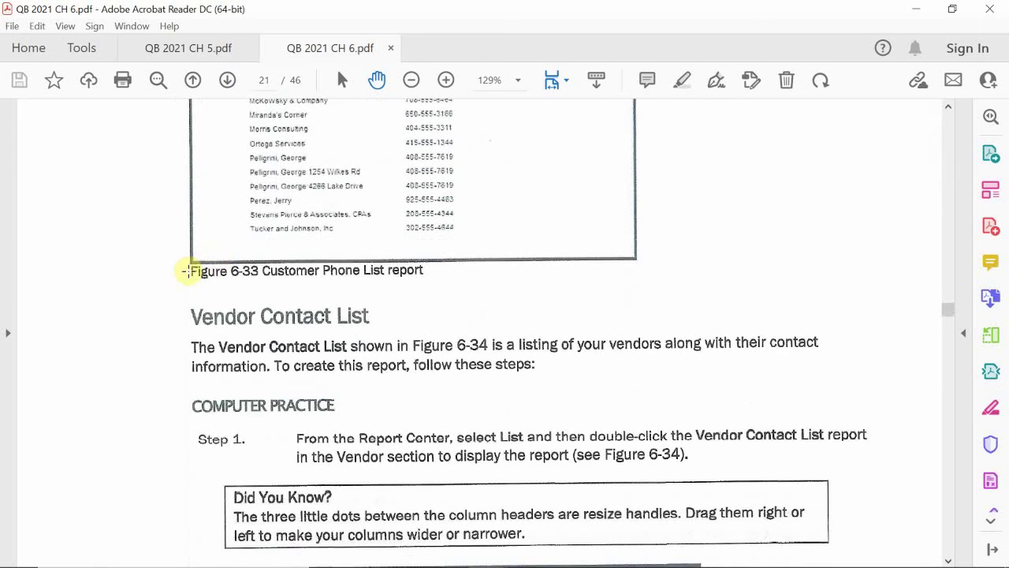
scroll(189, 270, "down", 1)
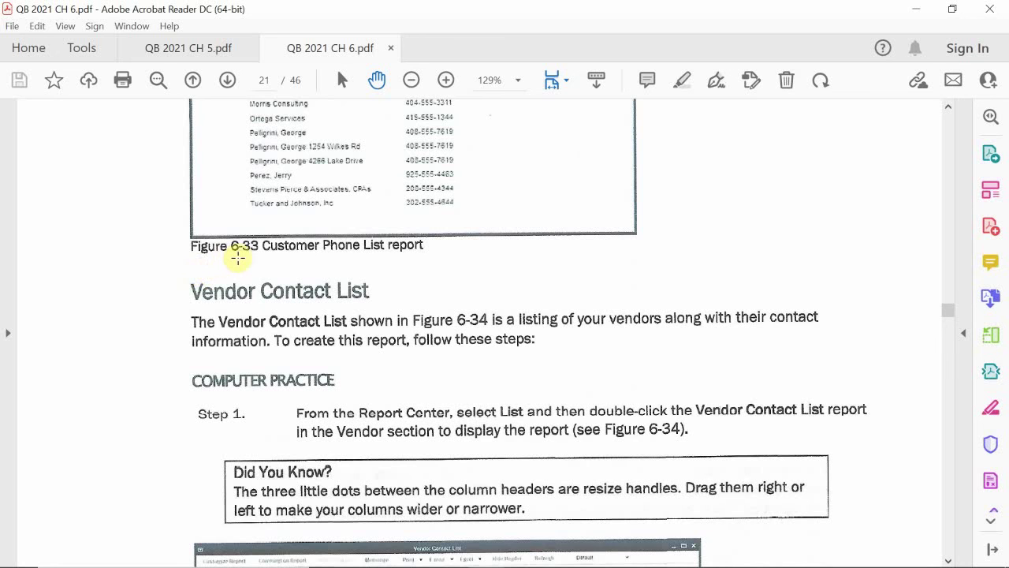
scroll(236, 255, "up", 10)
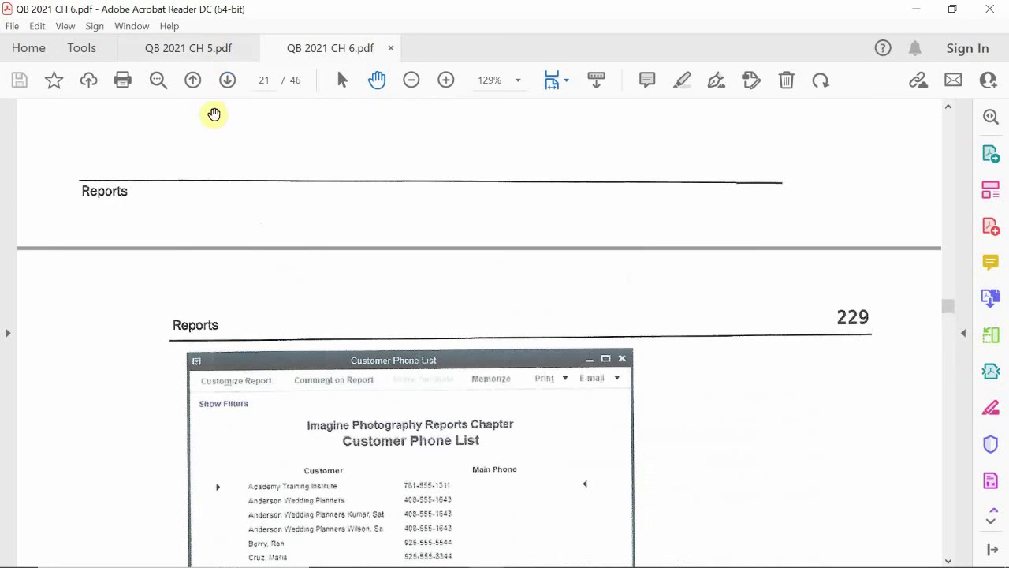
left_click(192, 79)
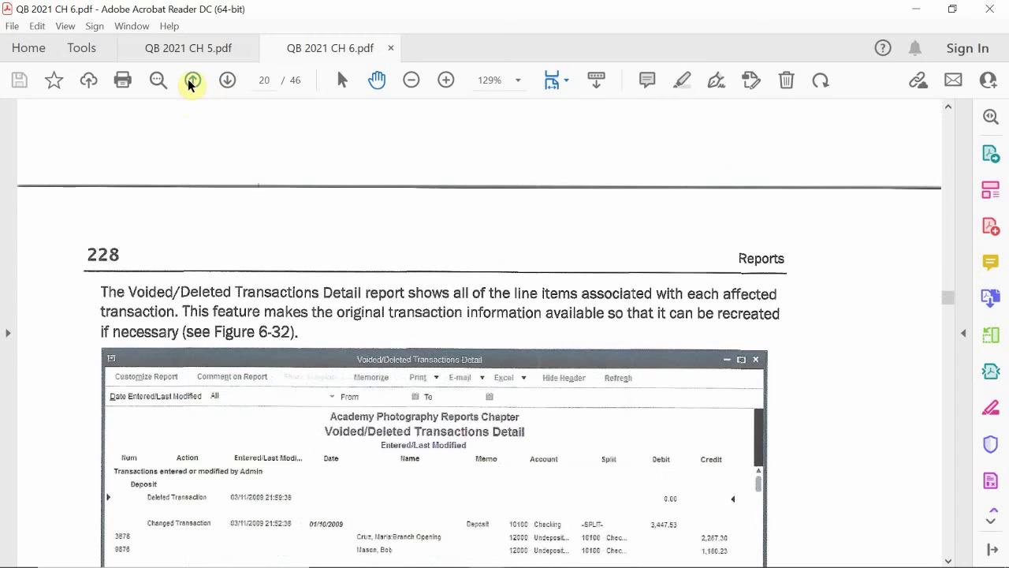
scroll(196, 332, "down", 6)
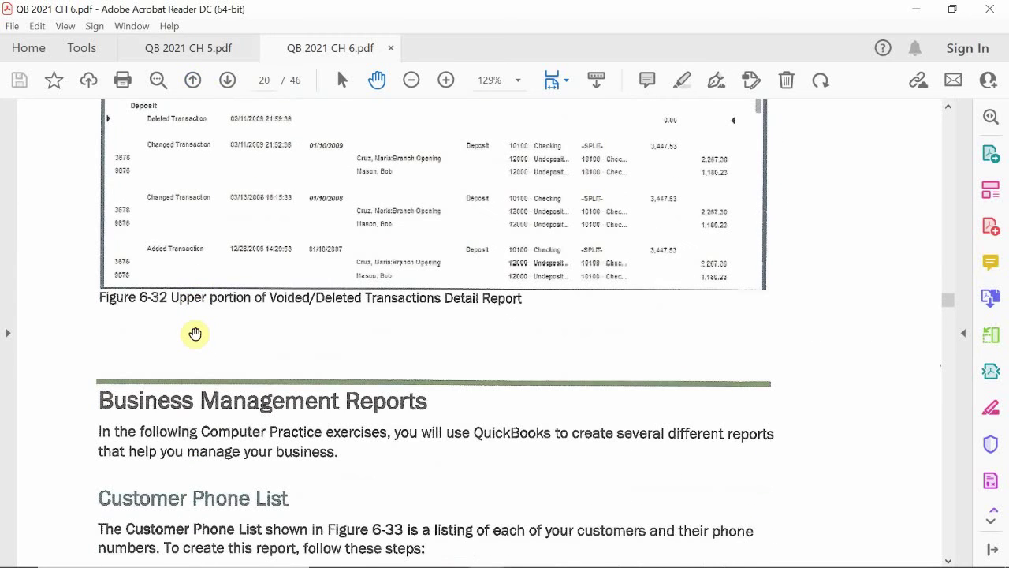
Read through the Customer Phone List, Vendor Contact List and Item Price List exercises as far as the Check Detail Report section.
scroll(196, 333, "down", 3)
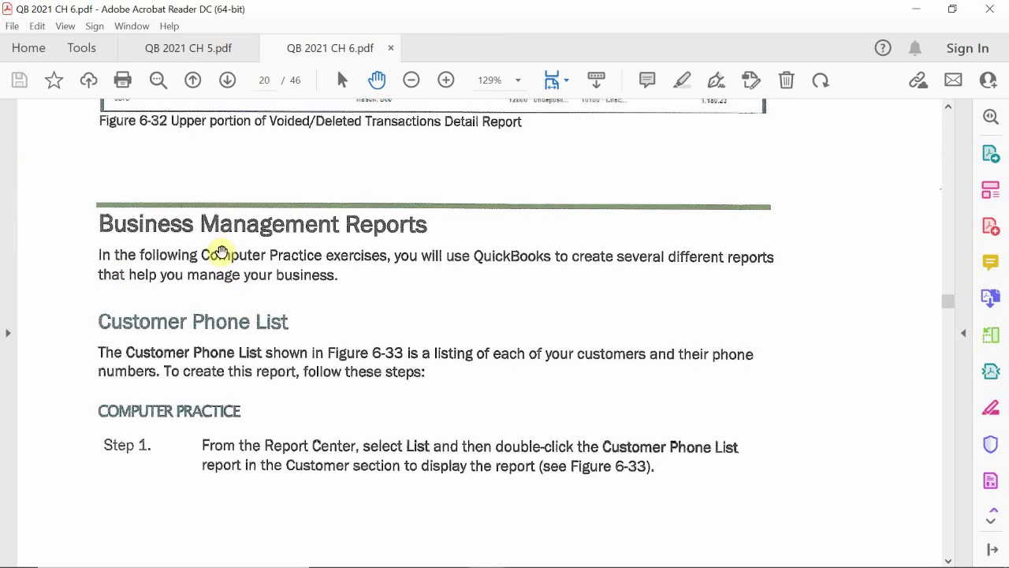
scroll(222, 253, "down", 1)
scroll(221, 252, "down", 10)
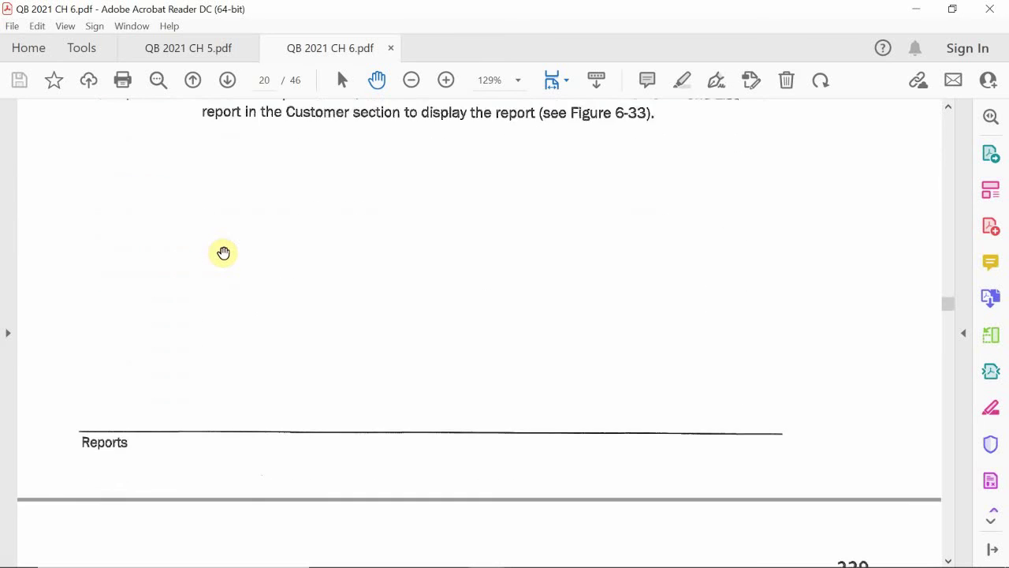
scroll(224, 252, "down", 20)
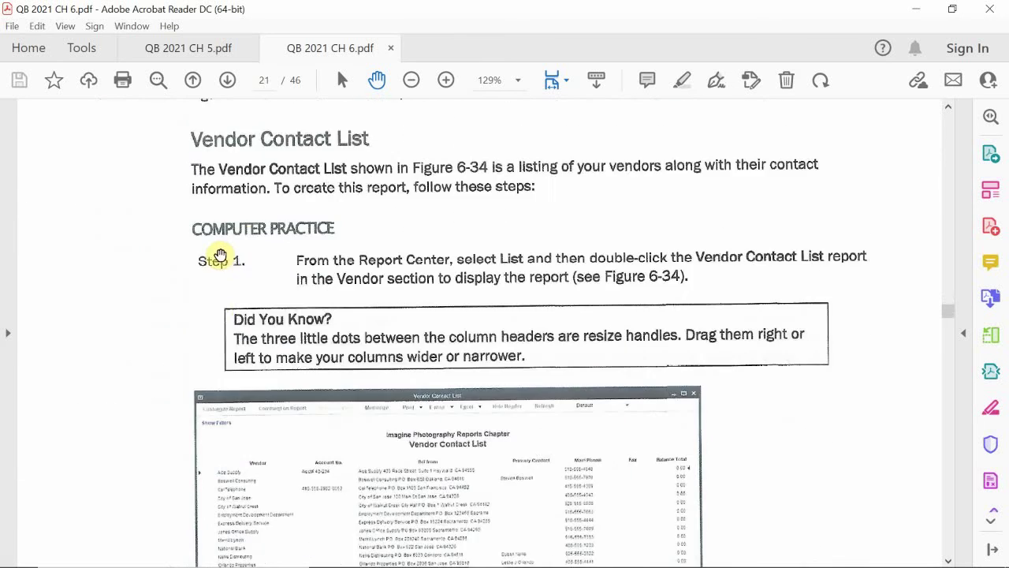
scroll(221, 261, "down", 6)
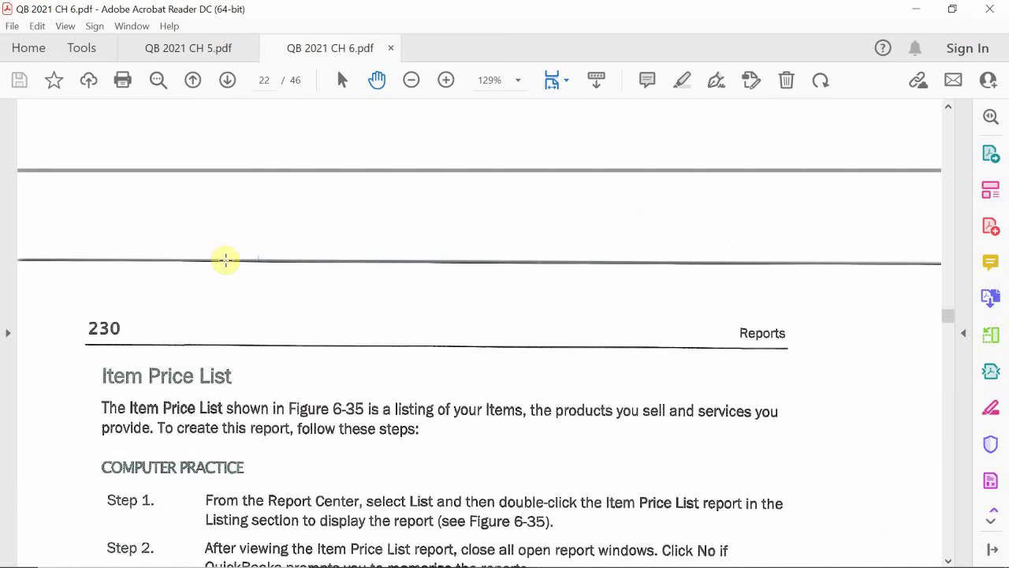
scroll(229, 257, "down", 20)
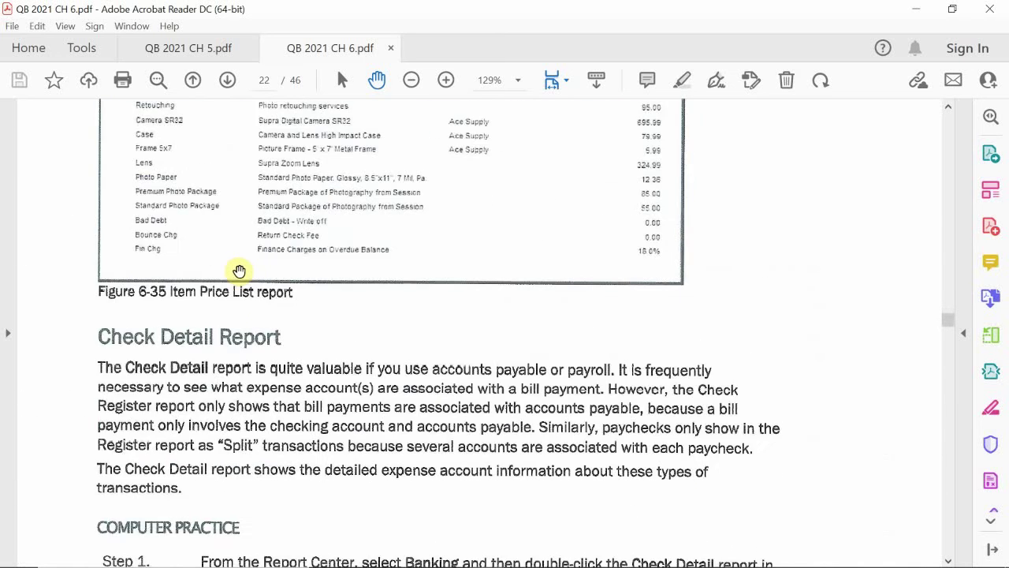
Read through the Check Detail, Collections, Customer Balance Detail and Vendor Balance Detail report sections as far as the QuickBooks Graphs exercise.
scroll(236, 272, "down", 10)
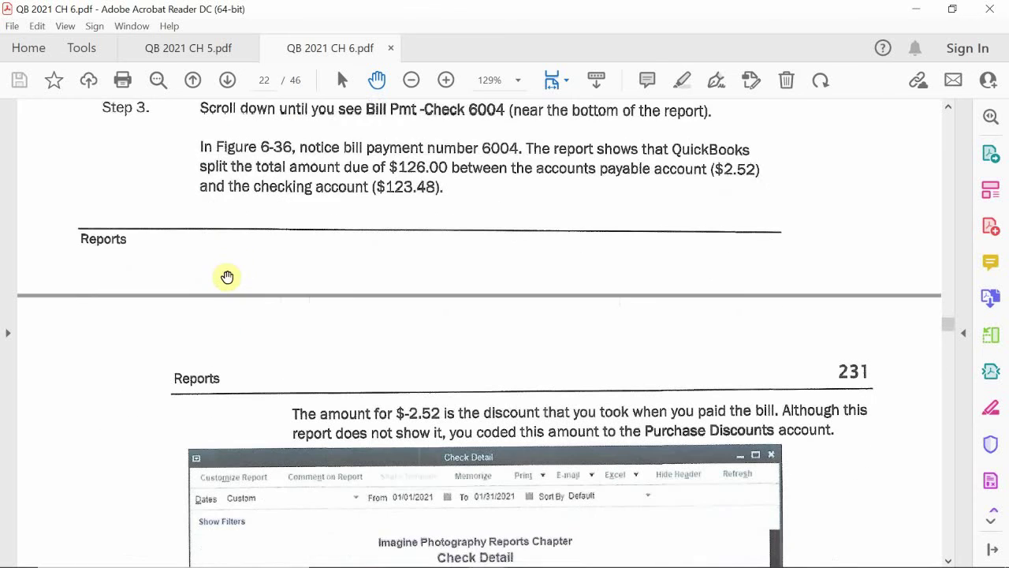
scroll(226, 268, "down", 5)
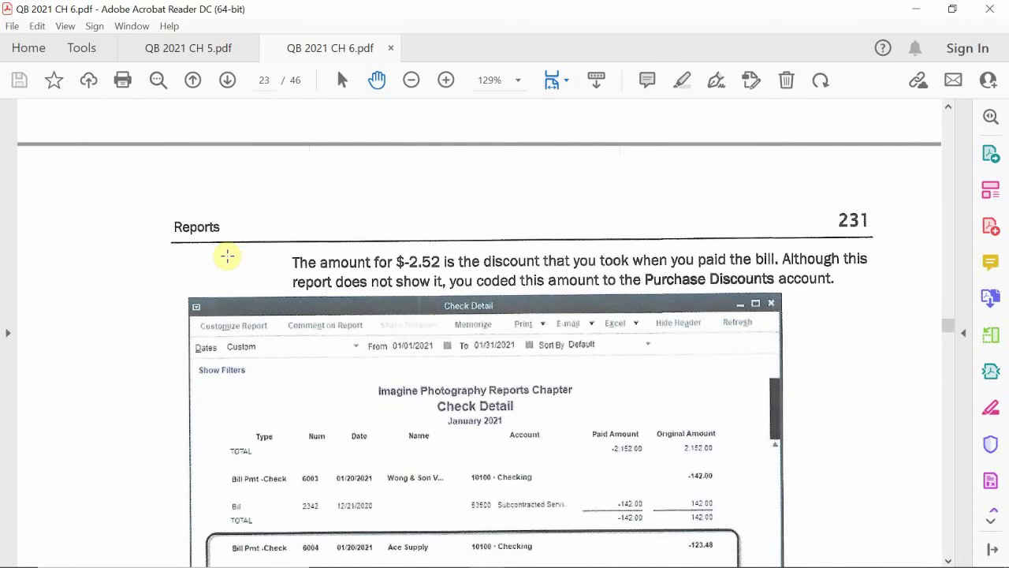
scroll(229, 252, "down", 15)
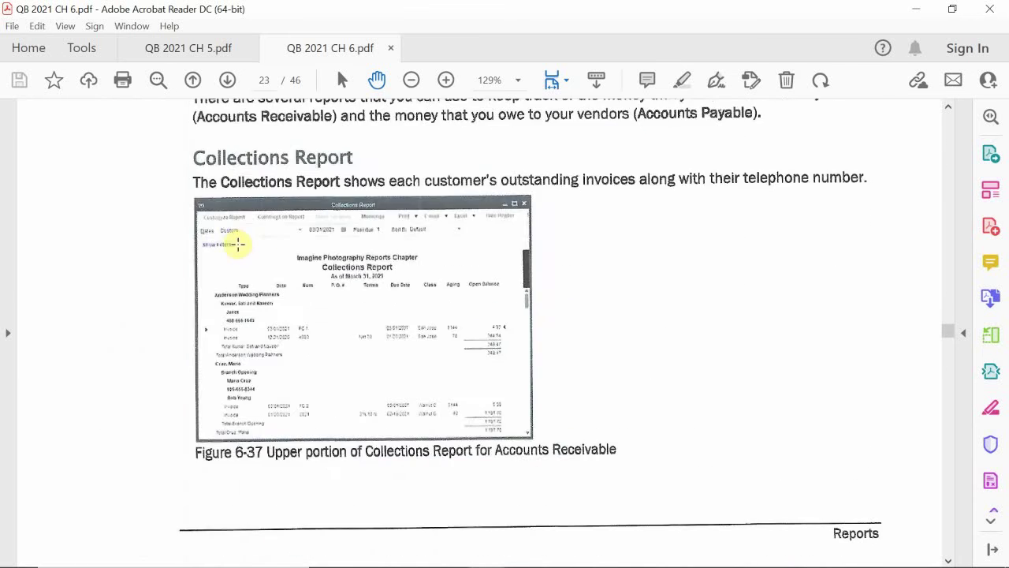
scroll(234, 246, "down", 15)
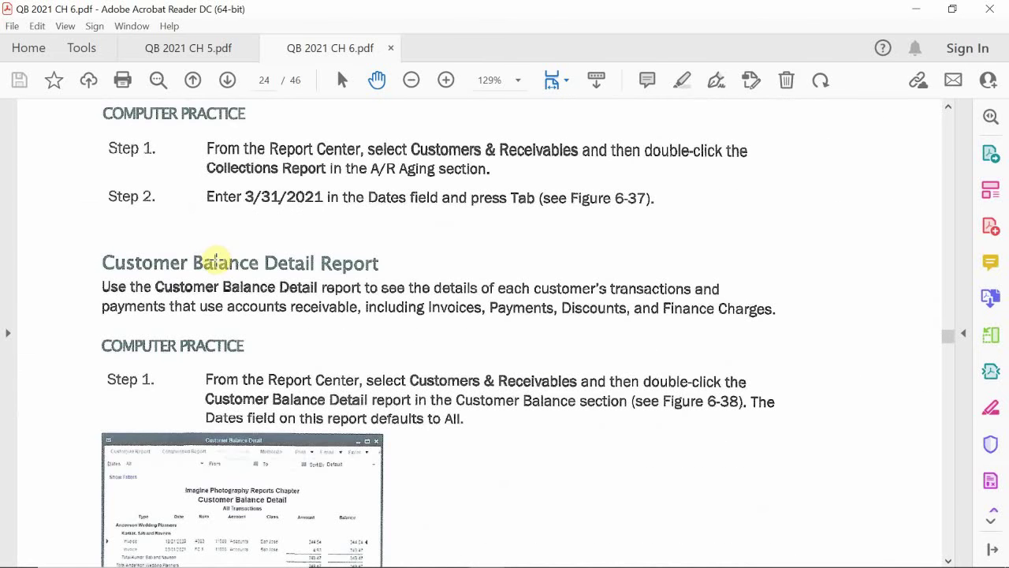
scroll(288, 220, "down", 8)
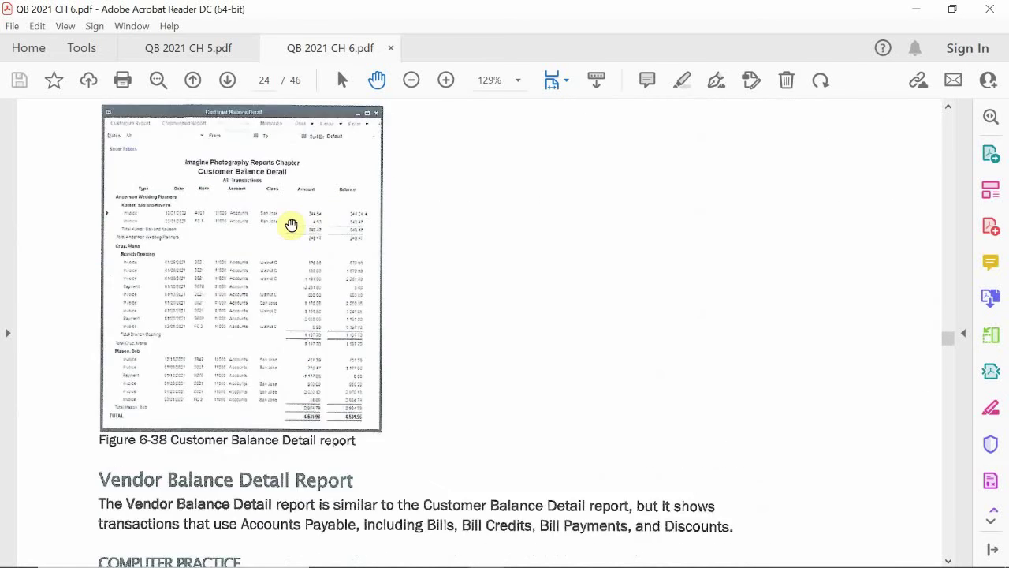
scroll(291, 225, "down", 15)
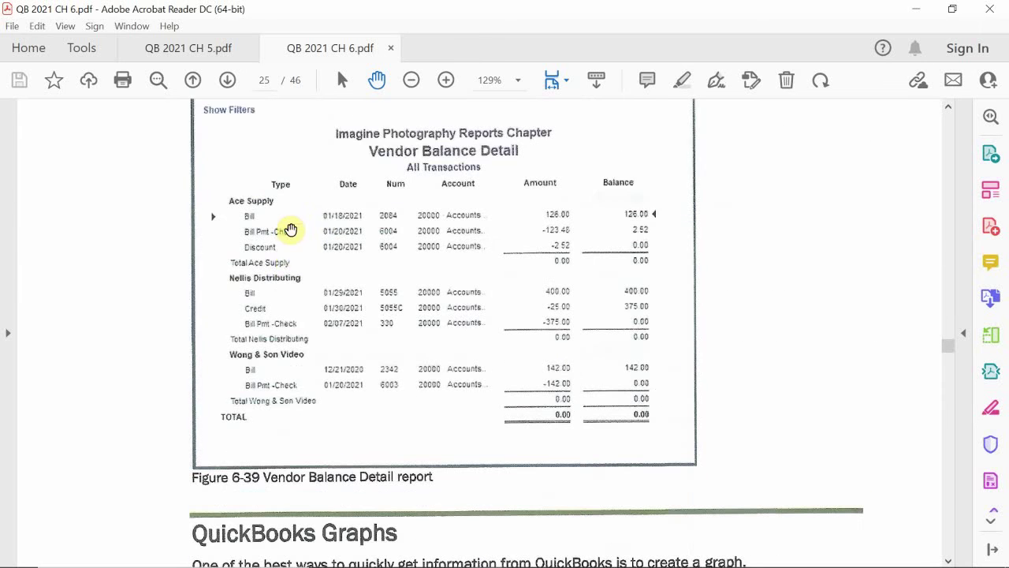
scroll(290, 229, "down", 1)
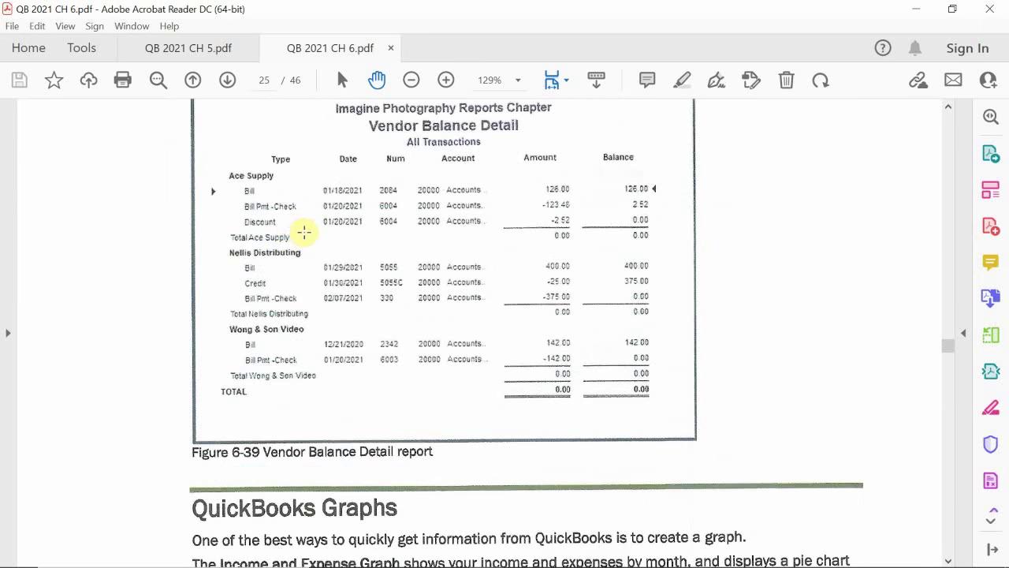
scroll(298, 161, "down", 2)
scroll(298, 161, "down", 3)
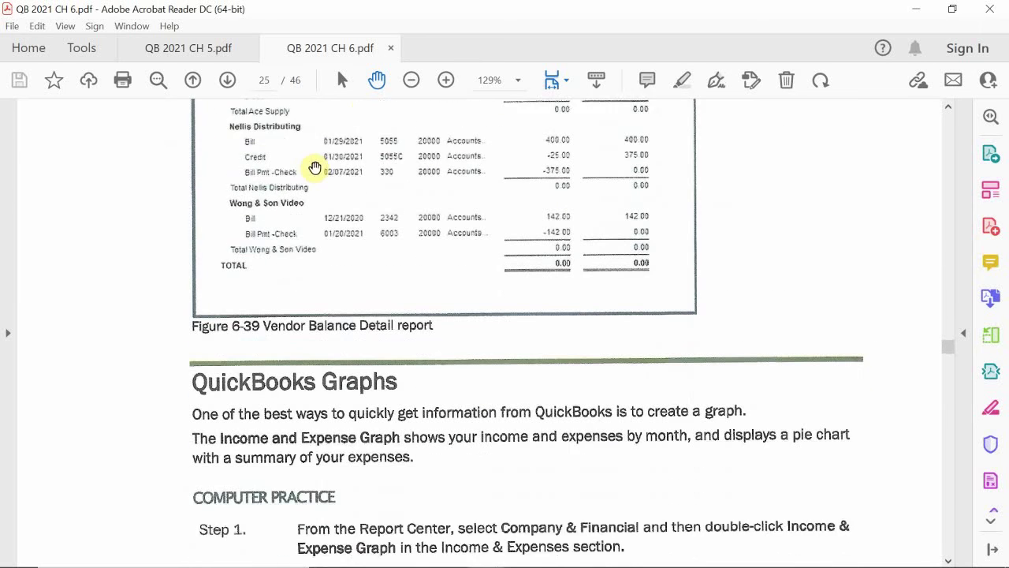
scroll(316, 165, "down", 10)
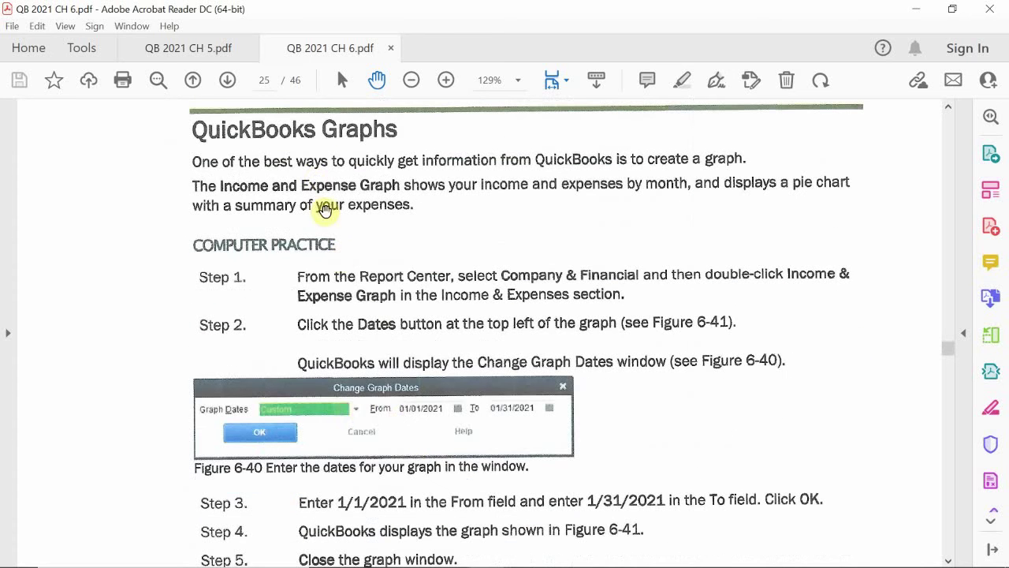
Switch to QuickBooks and run the Customer Contact List report from the list reports.
mouse_move(539, 564)
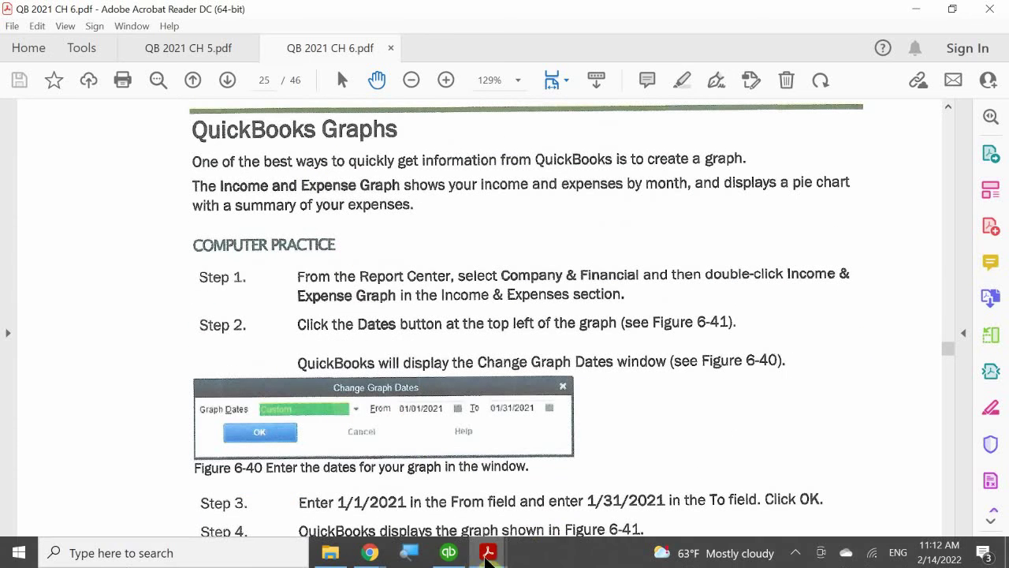
left_click(449, 552)
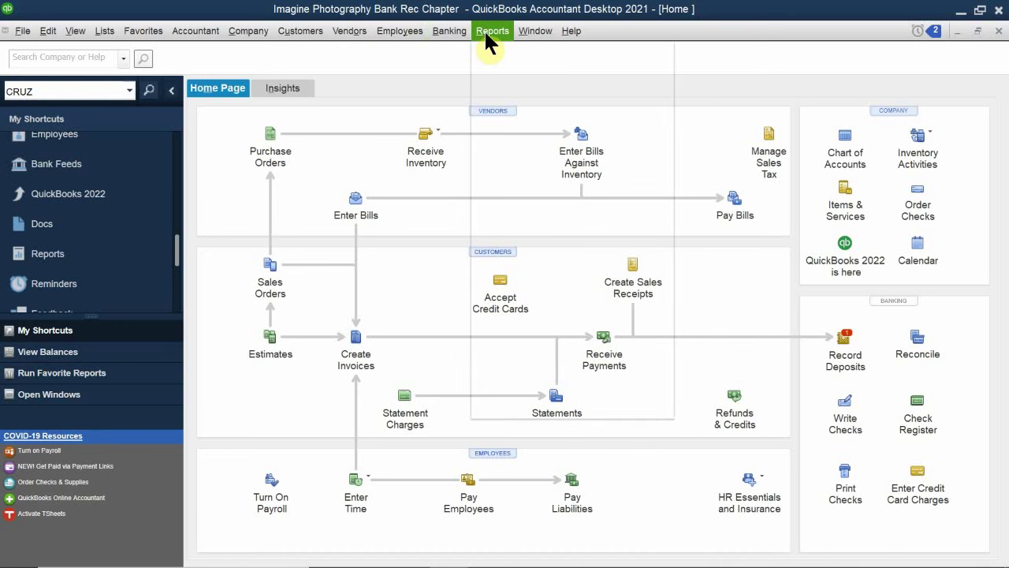
left_click(484, 29)
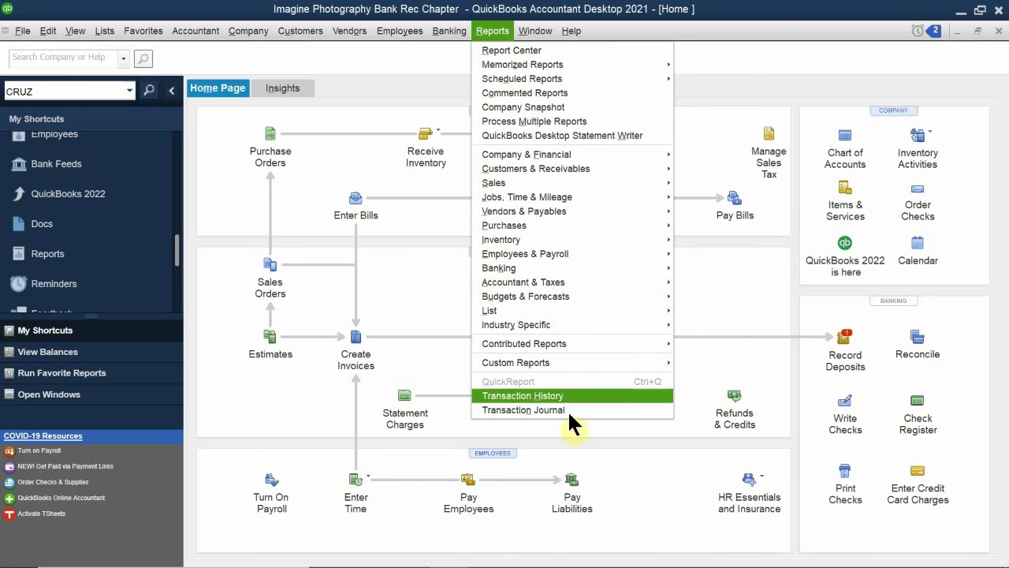
mouse_move(606, 309)
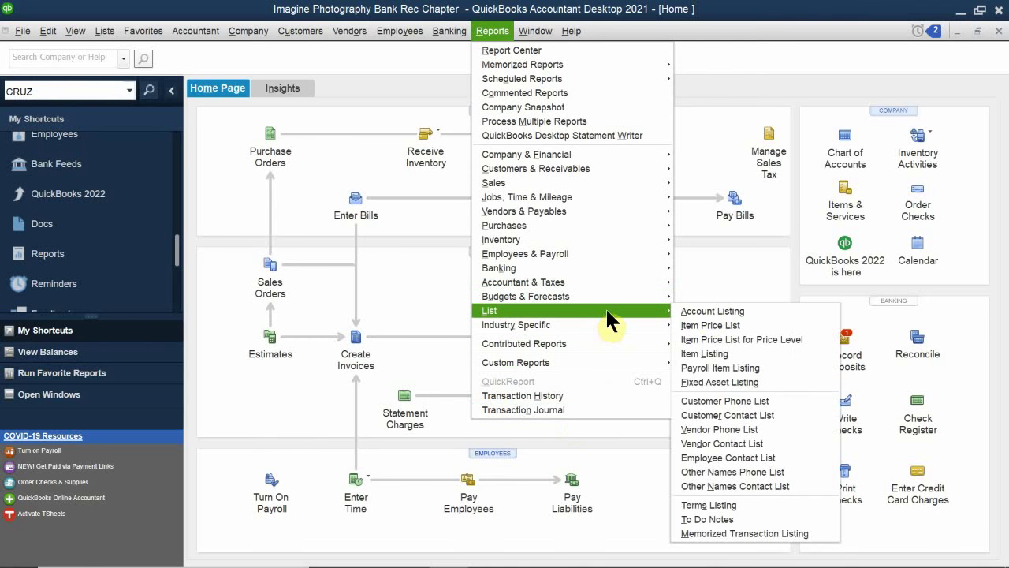
left_click(774, 415)
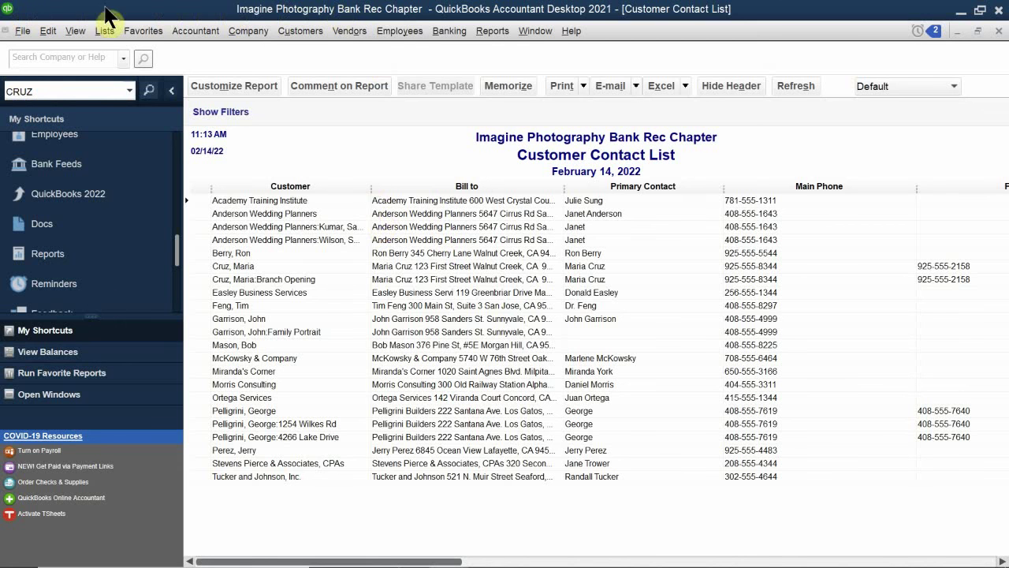
Customize the Customer Contact List report and remove its (left margin), Customer and Balance Total columns.
left_click(226, 86)
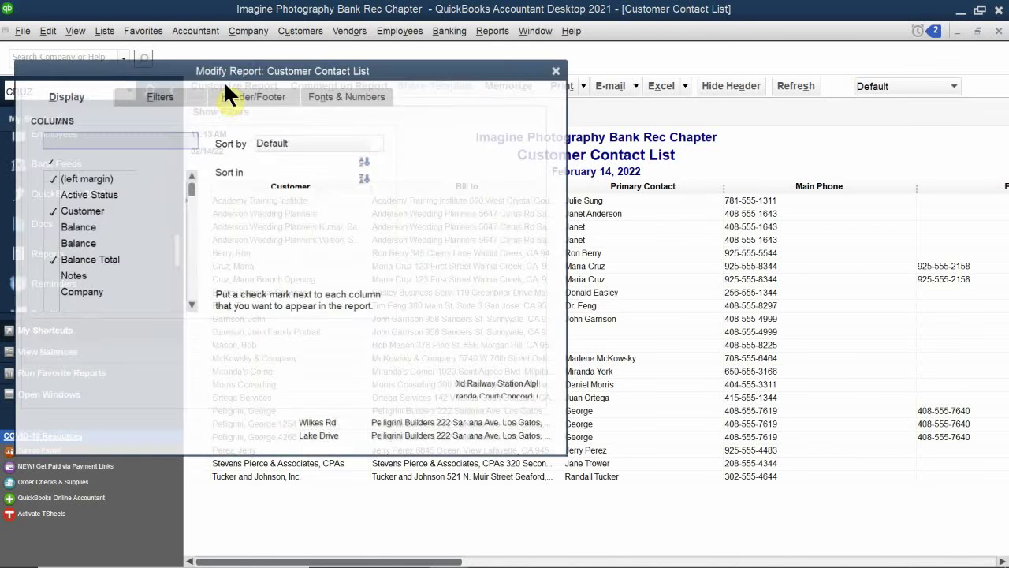
left_click_drag(243, 70, 473, 85)
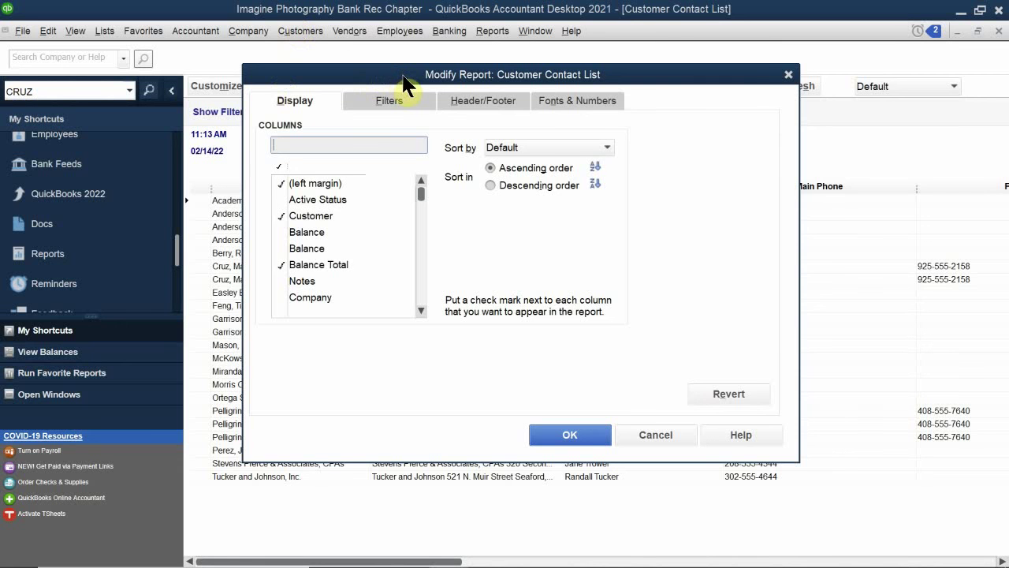
left_click_drag(399, 79, 567, 124)
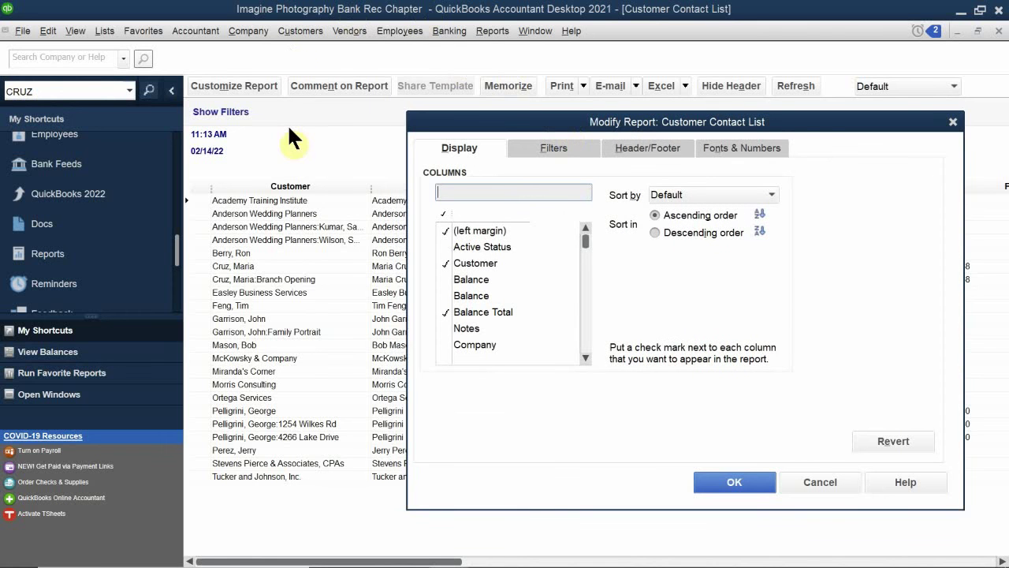
left_click(443, 231)
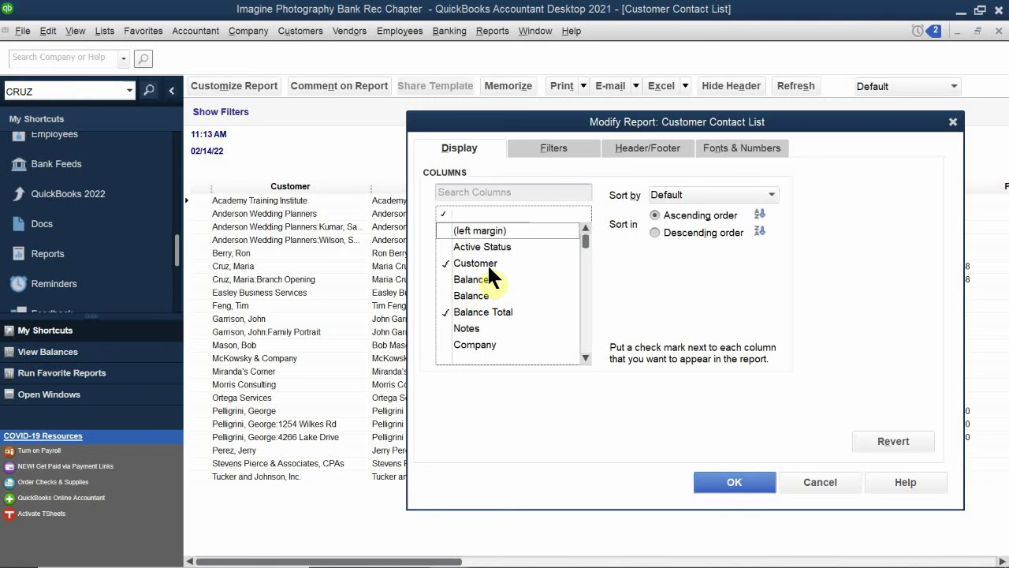
left_click(441, 263)
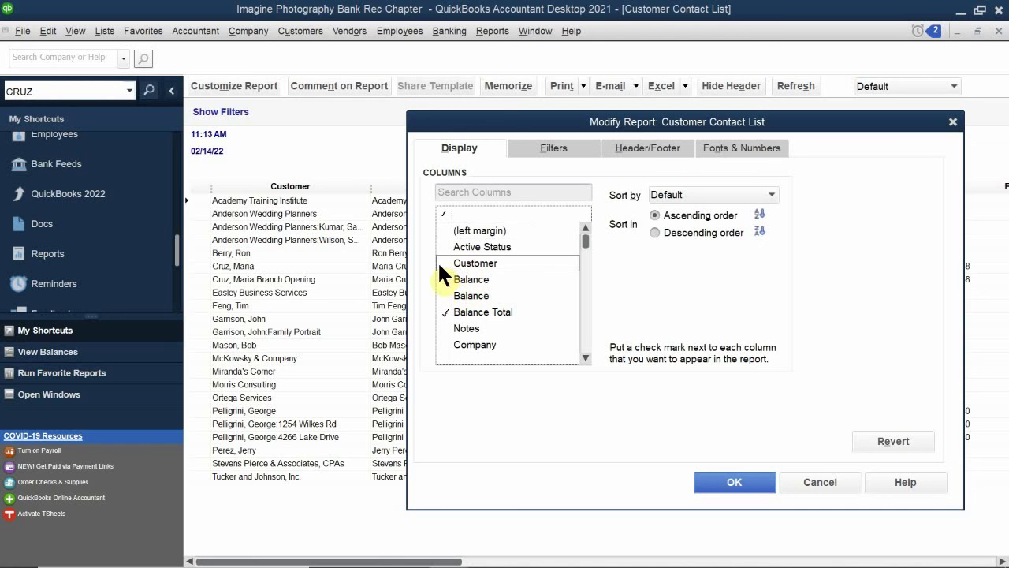
left_click(444, 311)
Add the Mr./Ms./..., First Name and Last Name columns to the report.
scroll(467, 332, "down", 1)
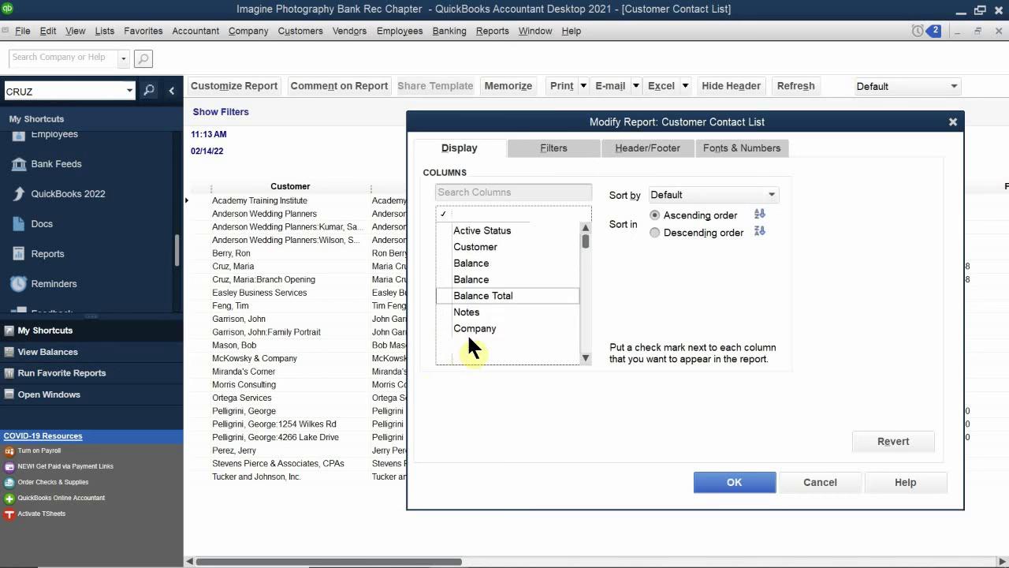
scroll(468, 339, "down", 5)
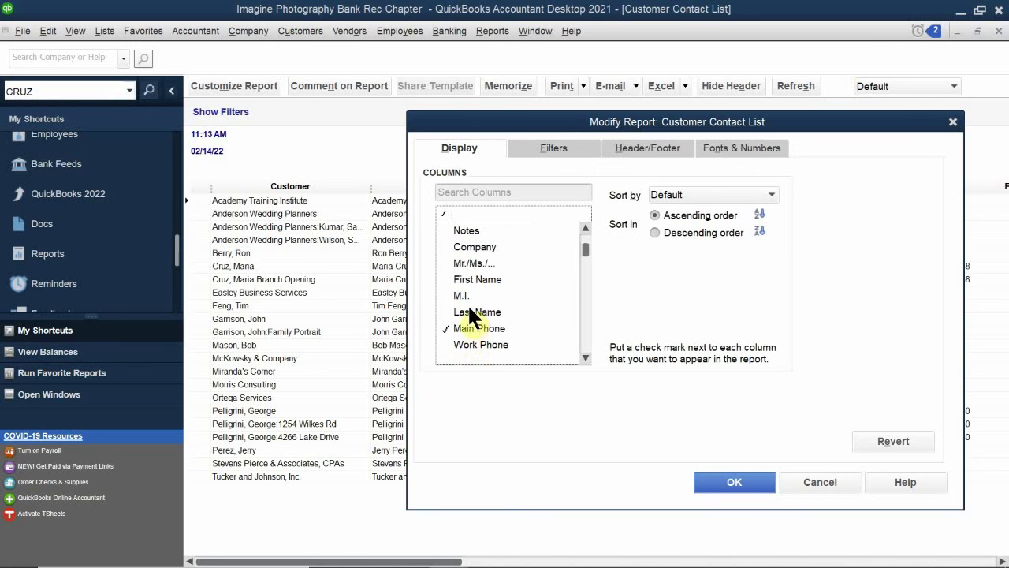
left_click(450, 263)
left_click(446, 278)
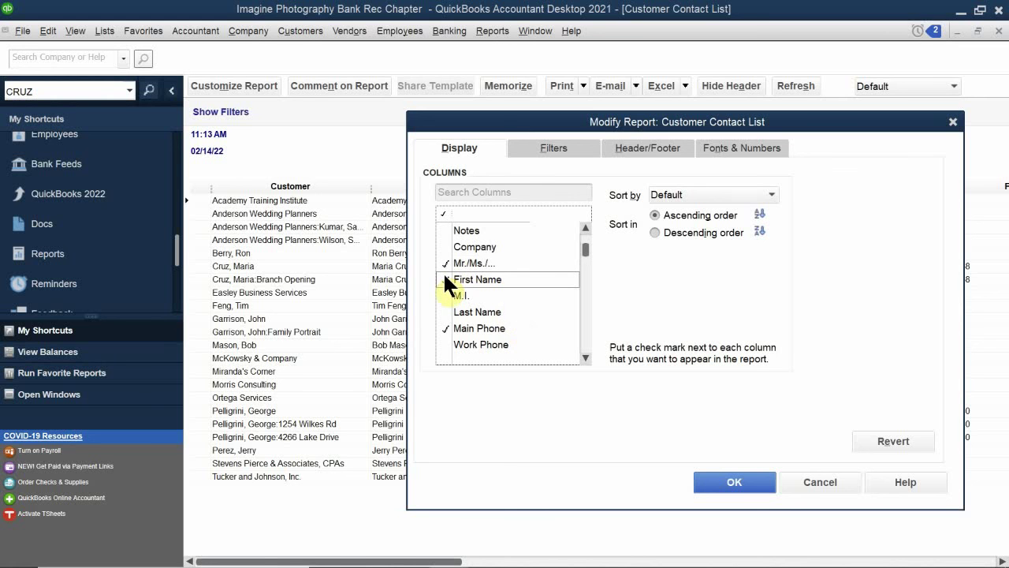
left_click(447, 312)
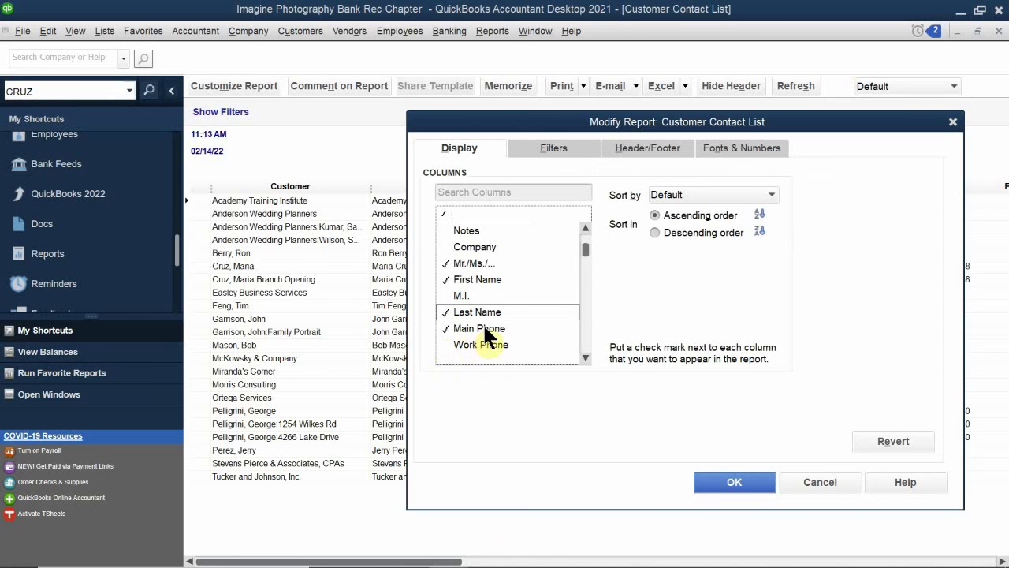
Remove the Main Phone, Fax and Primary Contact columns from the report.
left_click(446, 327)
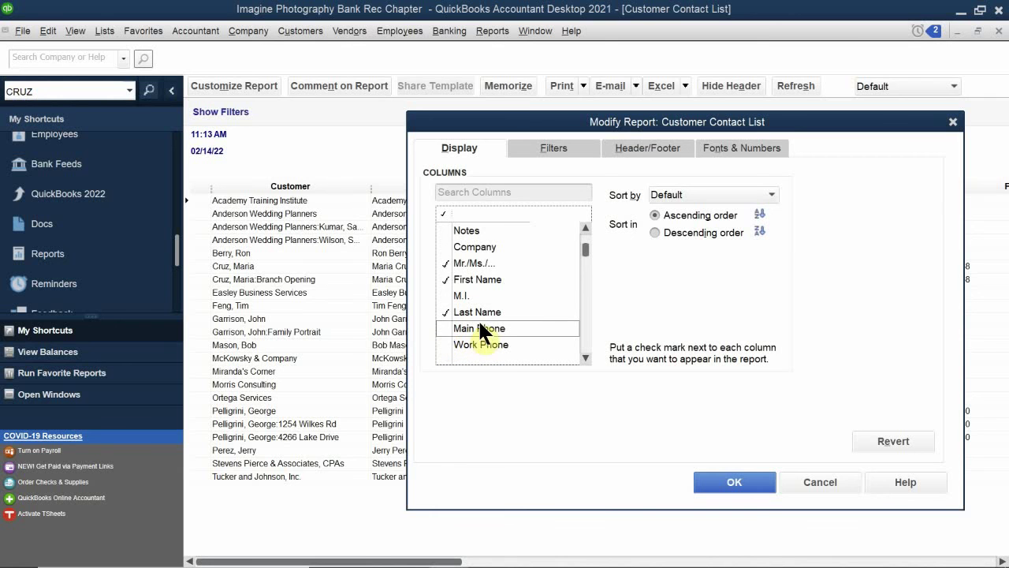
scroll(478, 320, "down", 1)
left_click(442, 344)
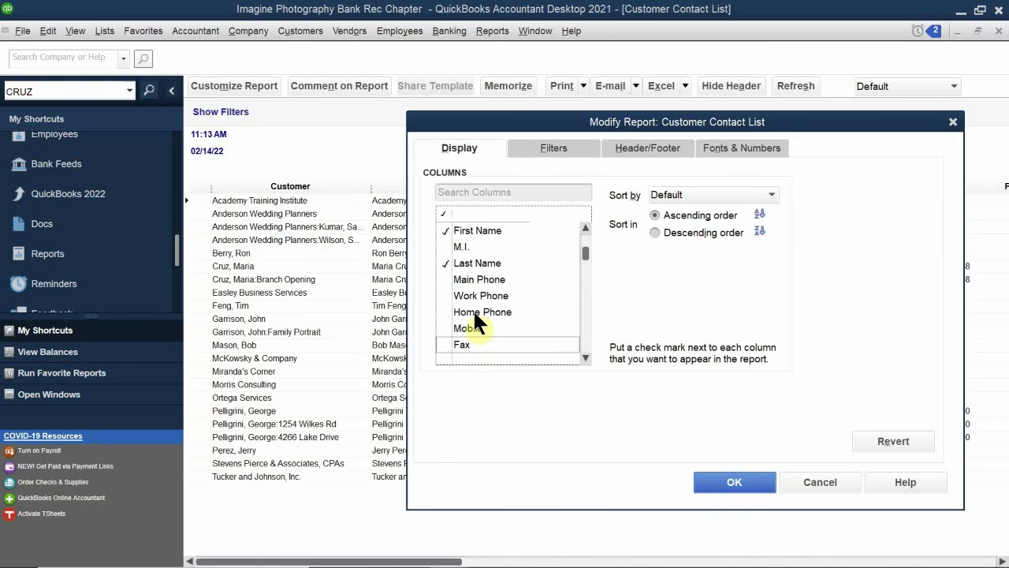
scroll(476, 313, "down", 2)
scroll(478, 319, "down", 1)
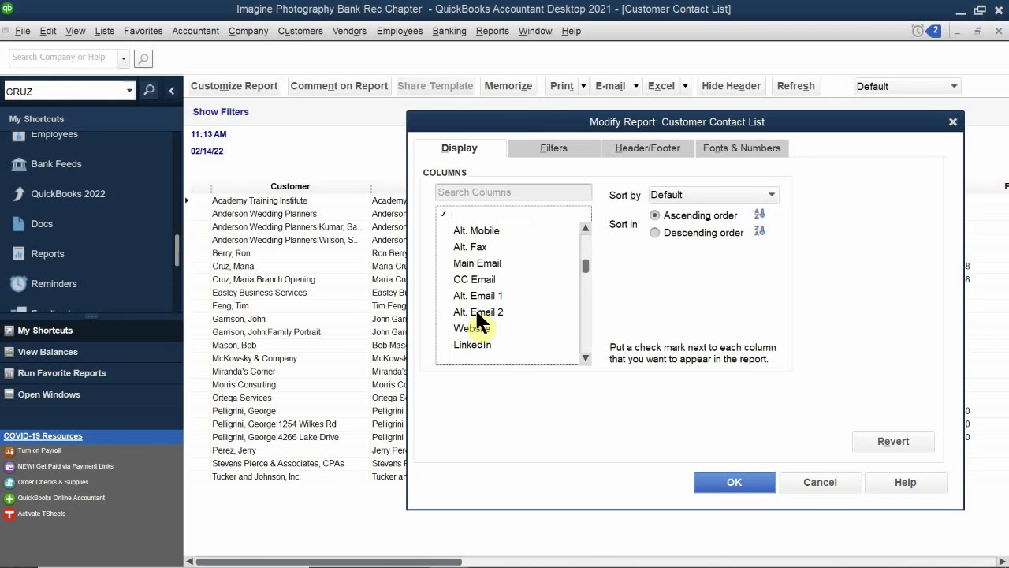
scroll(477, 314, "down", 3)
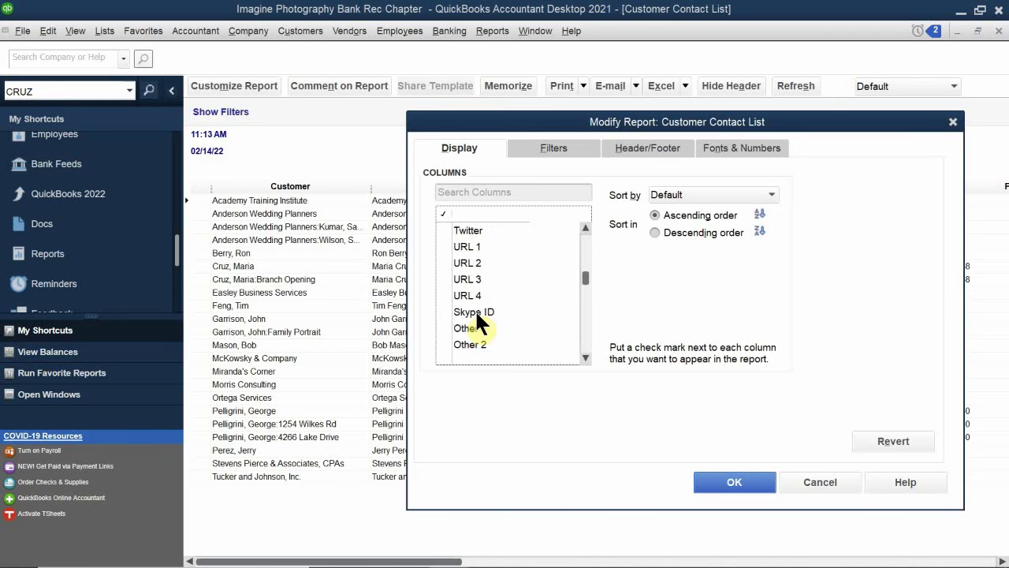
scroll(477, 314, "down", 2)
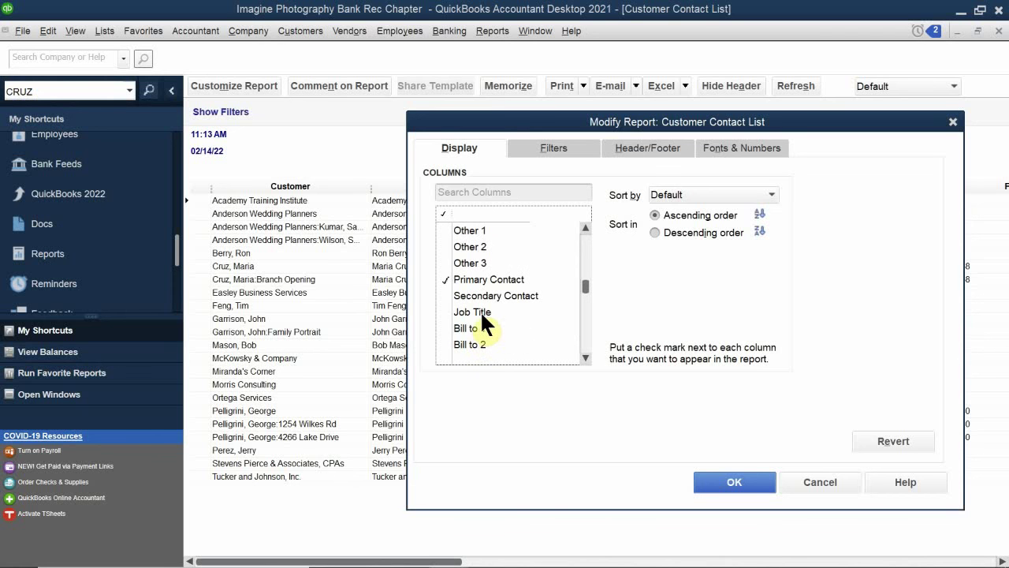
left_click(441, 281)
scroll(494, 310, "down", 2)
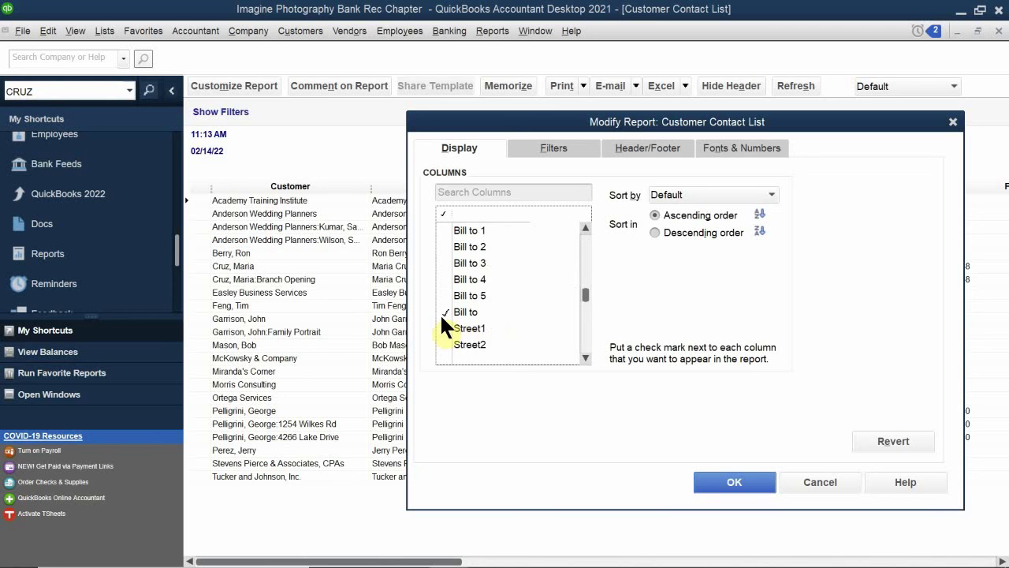
Replace the Bill to column with Street1, City, State and Zip columns, and apply the column changes to the report.
scroll(478, 313, "down", 2)
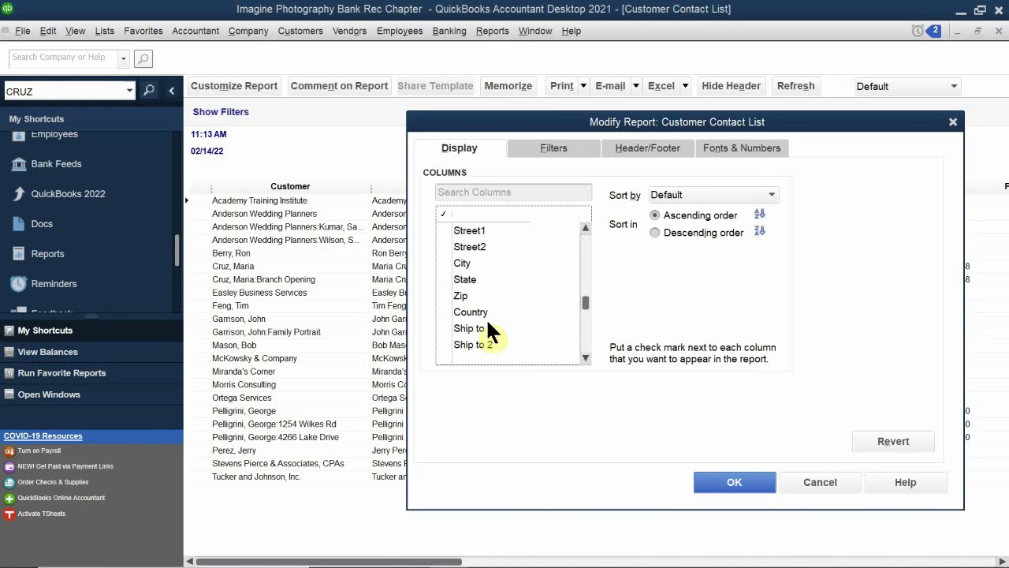
scroll(478, 323, "up", 1)
scroll(472, 321, "up", 1)
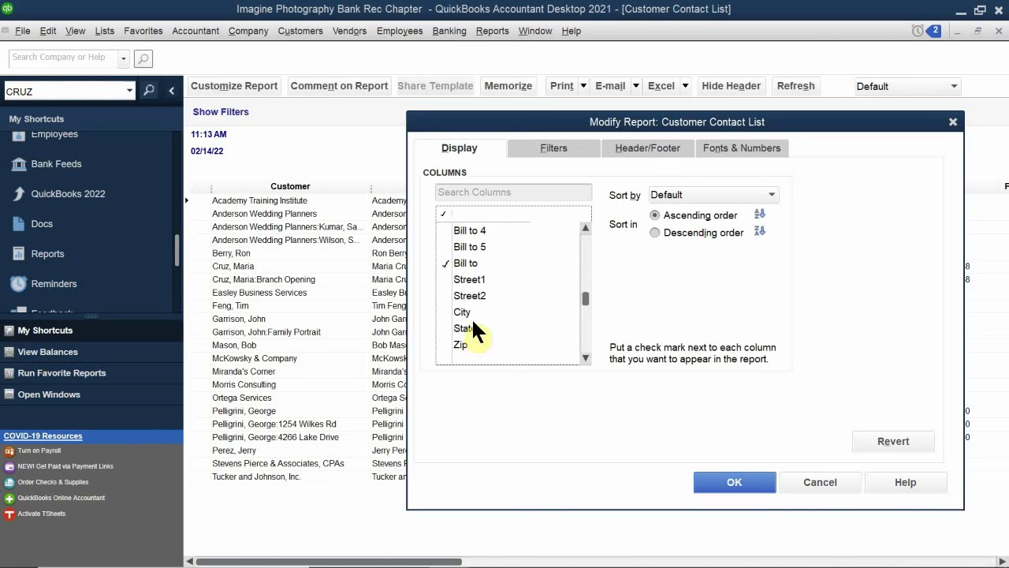
left_click(444, 264)
left_click(445, 280)
left_click(446, 327)
left_click(447, 345)
scroll(505, 305, "down", 1)
scroll(505, 313, "down", 10)
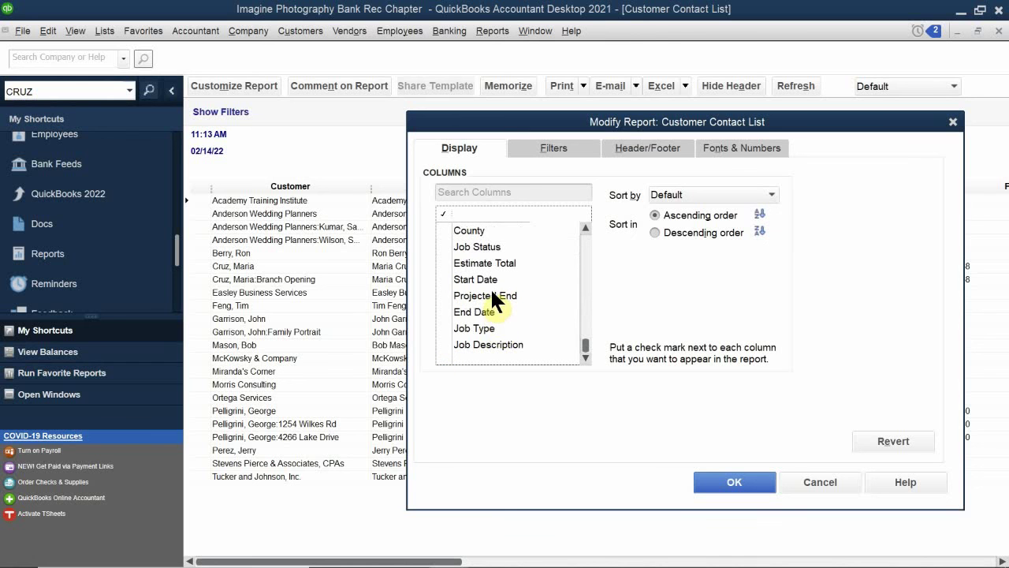
left_click(729, 484)
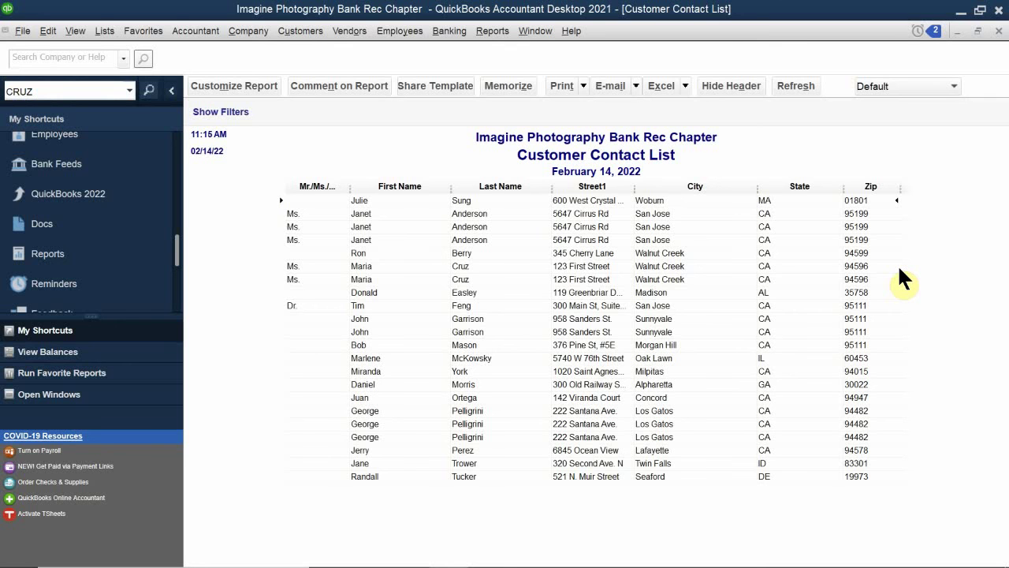
Reopen the Customer Contact List customization and examine the filters available for the report and its current filter choices.
left_click(220, 85)
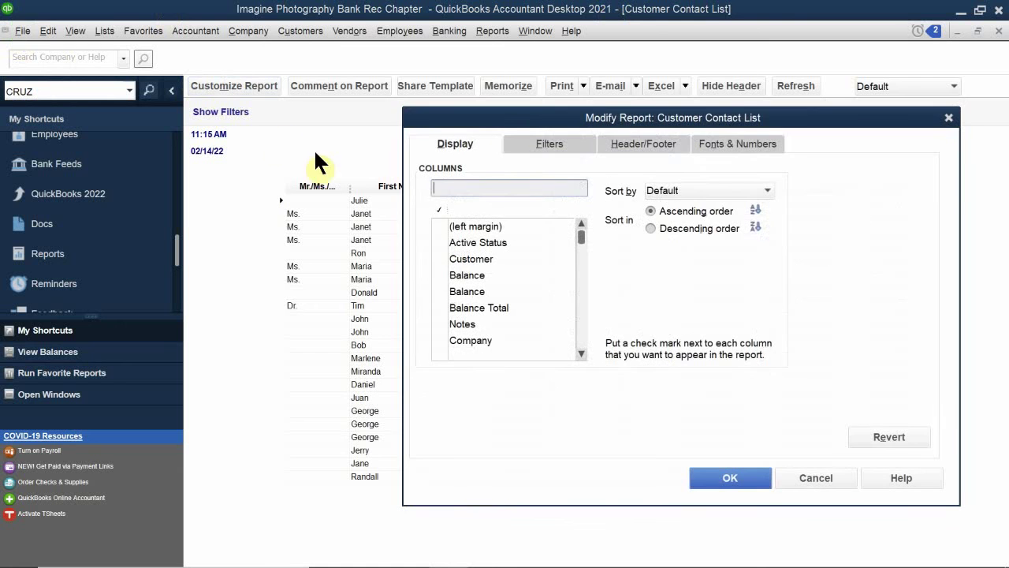
left_click_drag(516, 116, 451, 241)
left_click(469, 270)
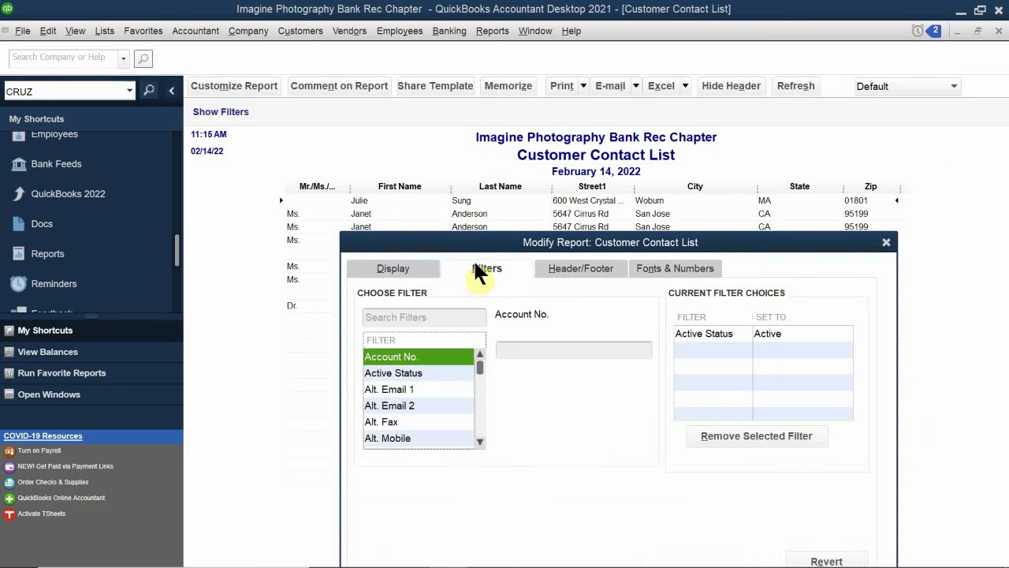
left_click_drag(516, 244, 503, 204)
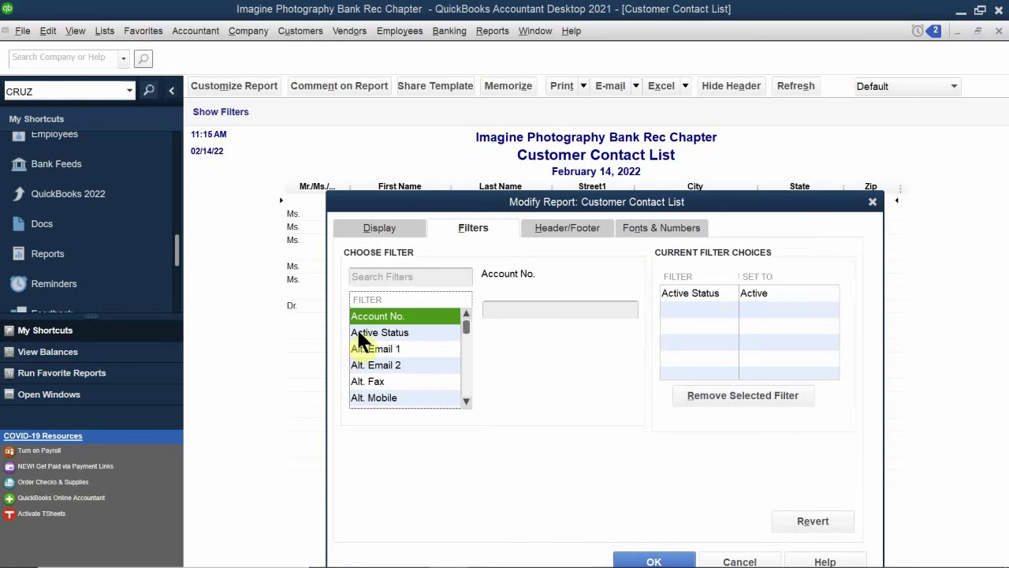
scroll(412, 344, "down", 5)
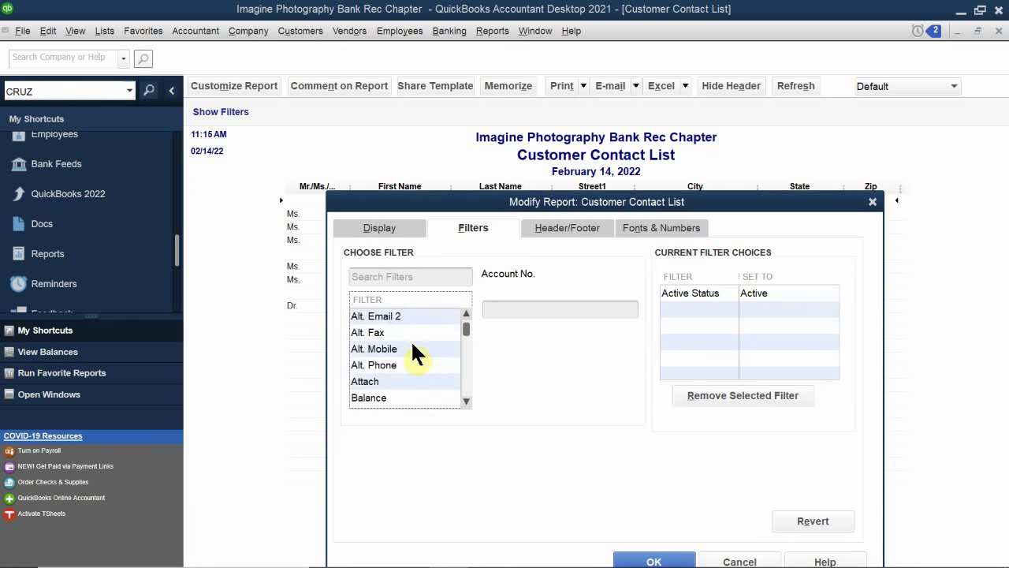
scroll(414, 341, "down", 4)
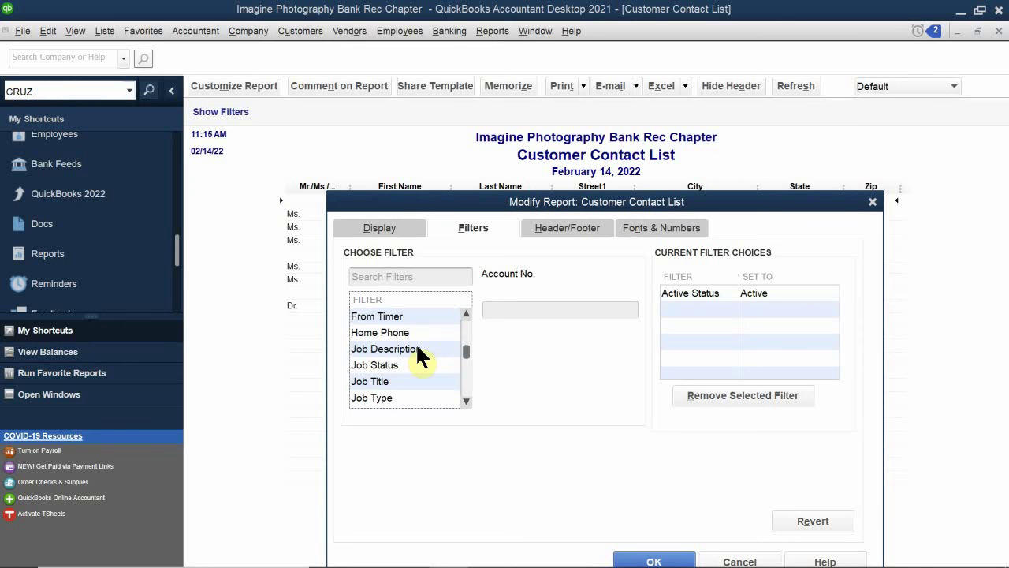
scroll(418, 349, "up", 9)
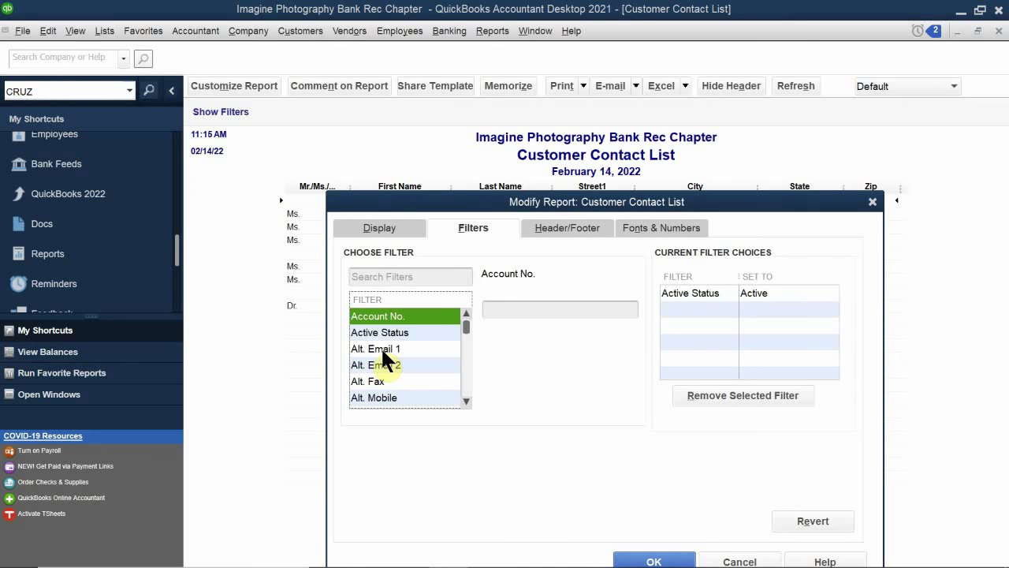
scroll(387, 358, "down", 12)
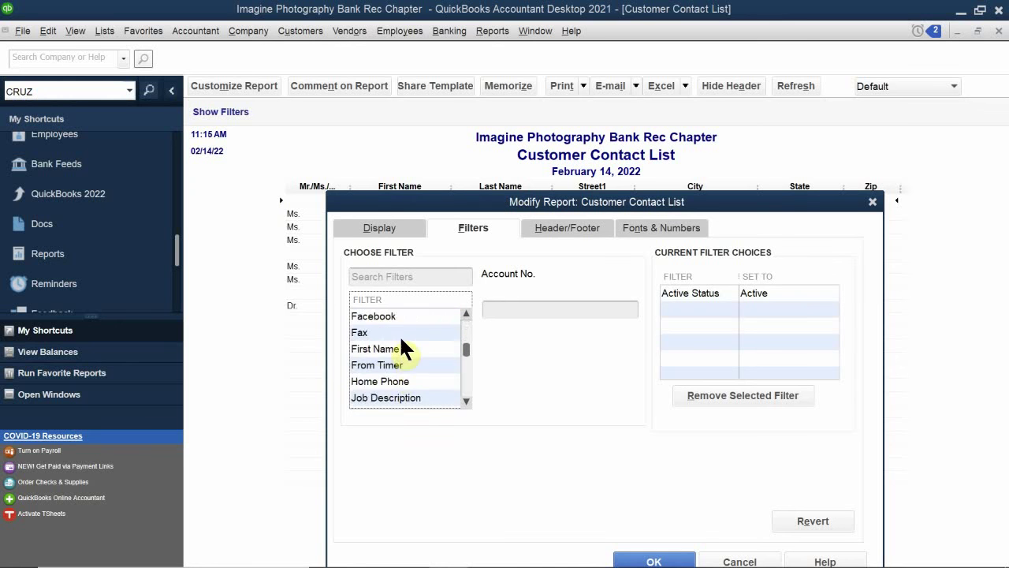
scroll(396, 366, "down", 7)
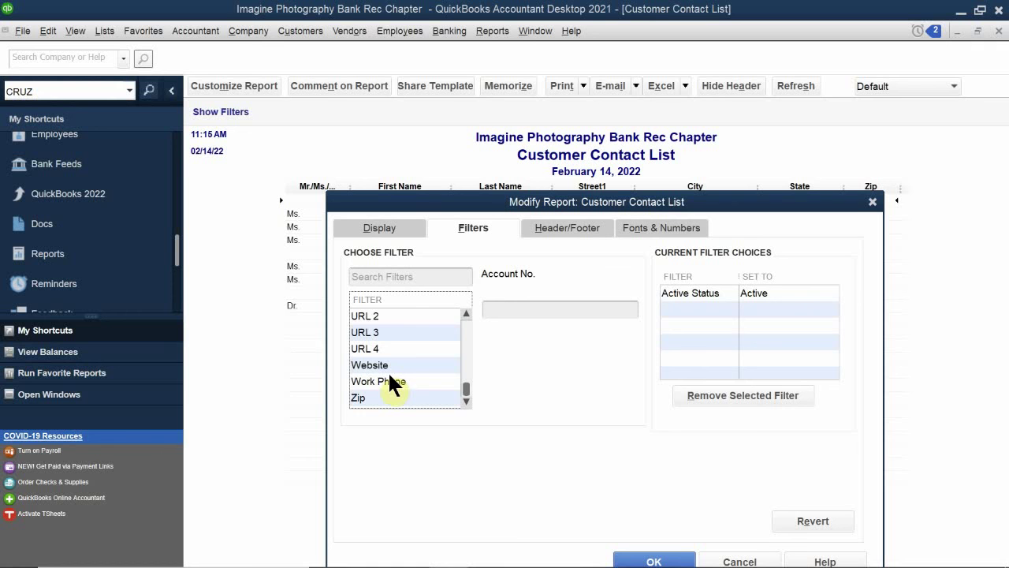
scroll(410, 359, "up", 3)
scroll(410, 364, "up", 6)
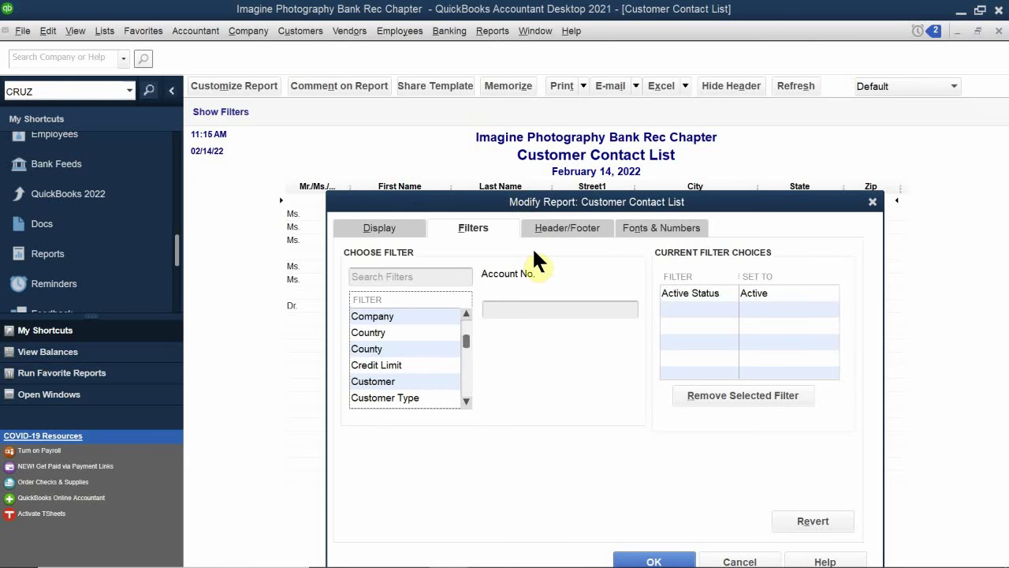
Change the report title in the header settings to "Promo Maining Address List".
left_click(552, 227)
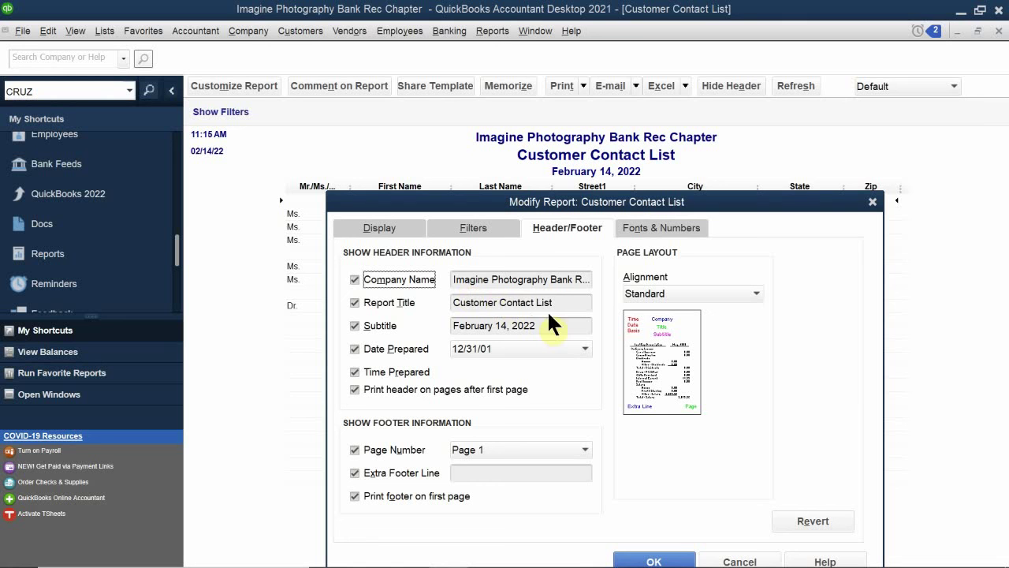
left_click_drag(565, 302, 426, 287)
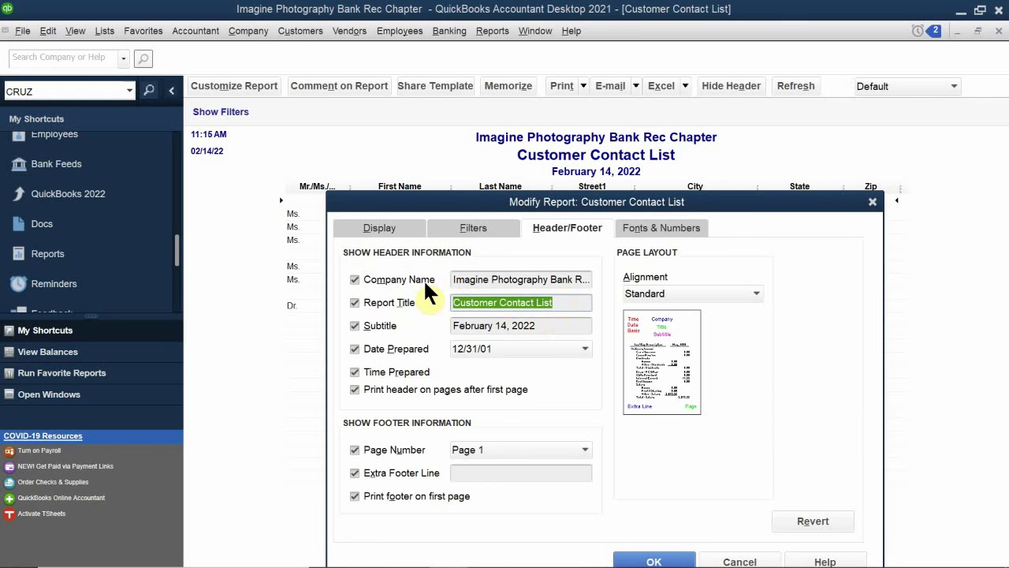
key("BackSpace")
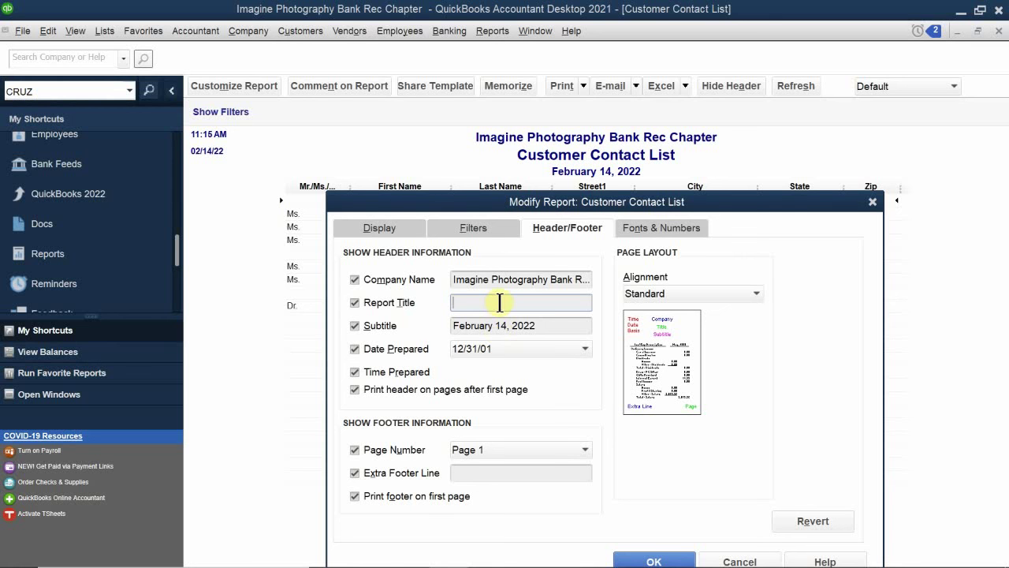
type("p")
key("BackSpace")
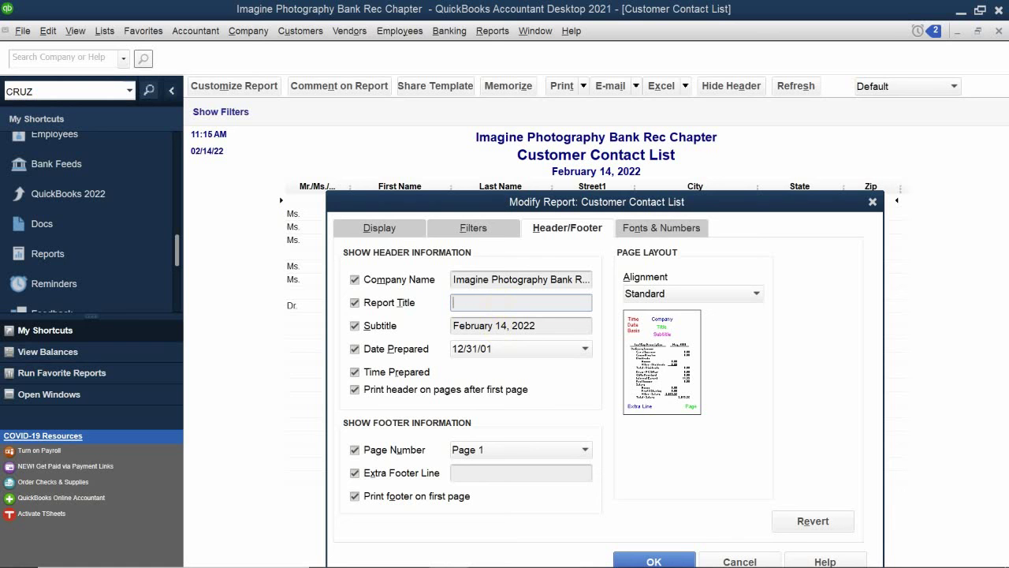
type("Promo Mainingh")
key("BackSpace")
type("Address List")
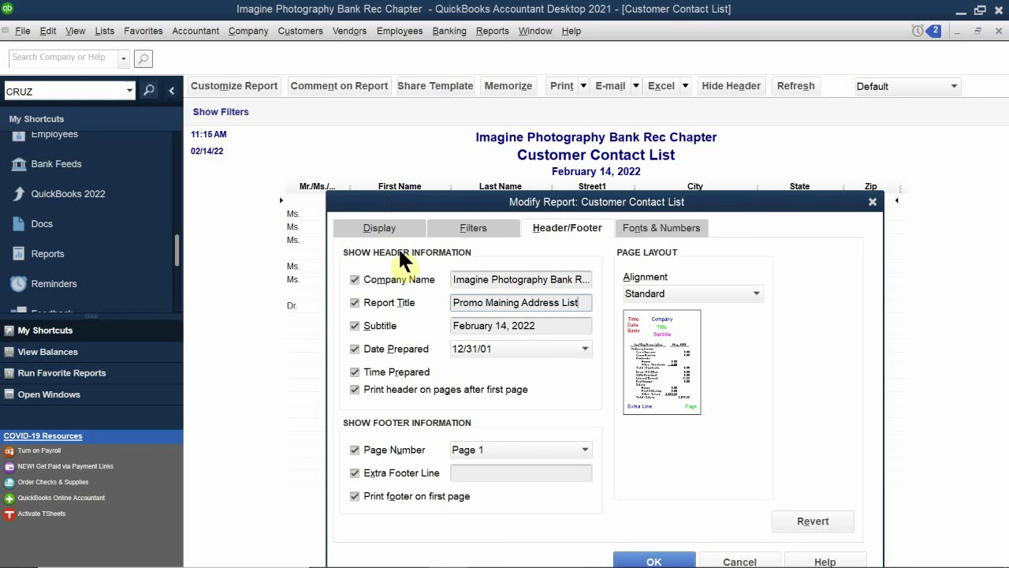
Examine the report's subtitle and the available formats for the date prepared in the header settings.
left_click(504, 326)
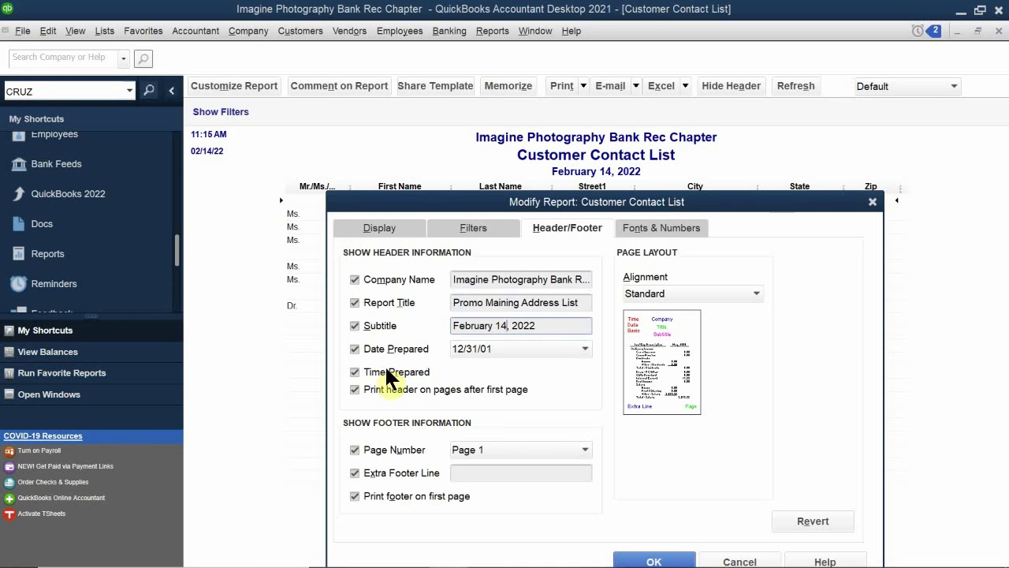
left_click(500, 347)
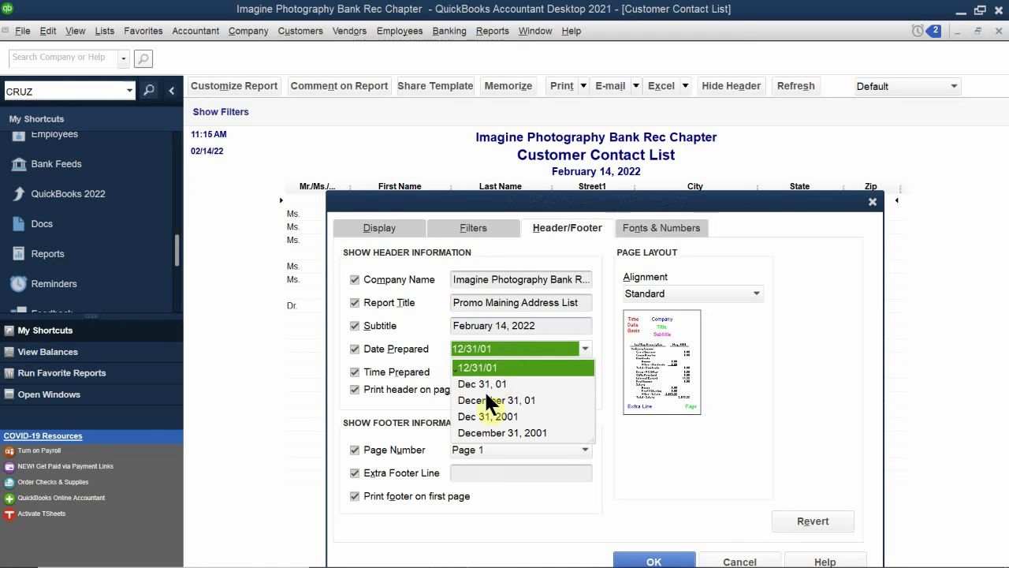
left_click(600, 342)
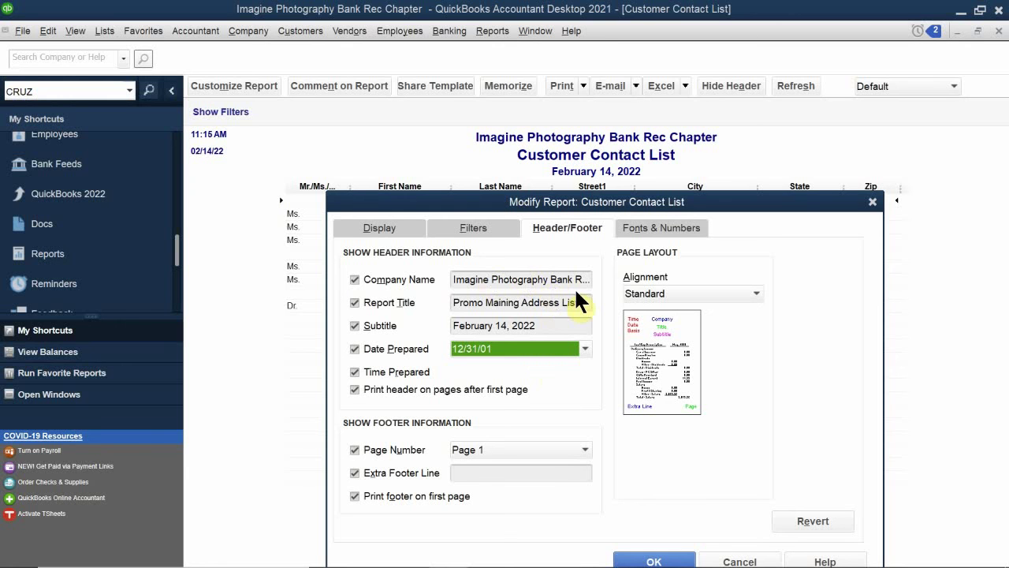
Set the Company Name font to Britannic Bold, size 20, and change all related fonts as well.
left_click(645, 226)
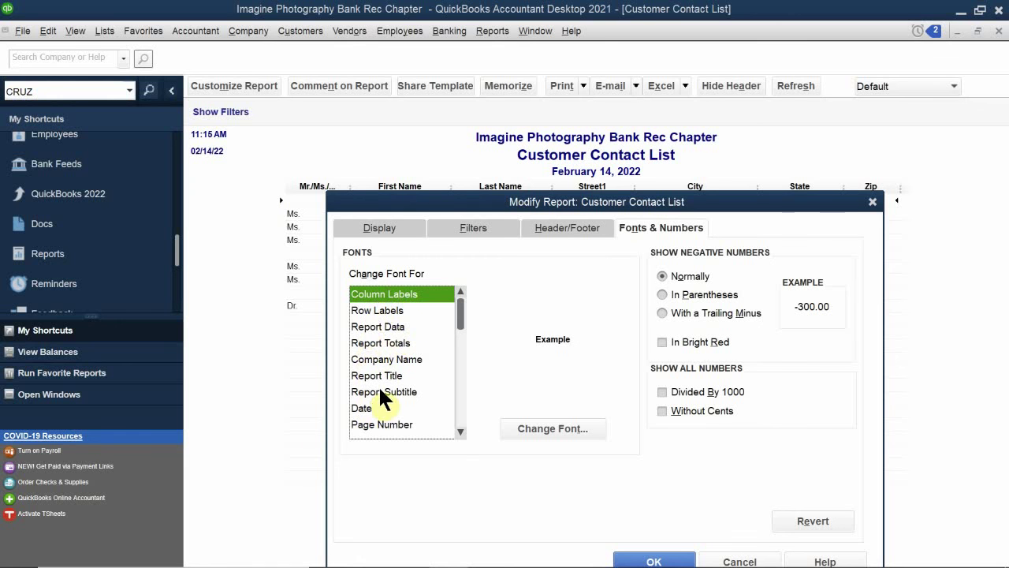
left_click(400, 357)
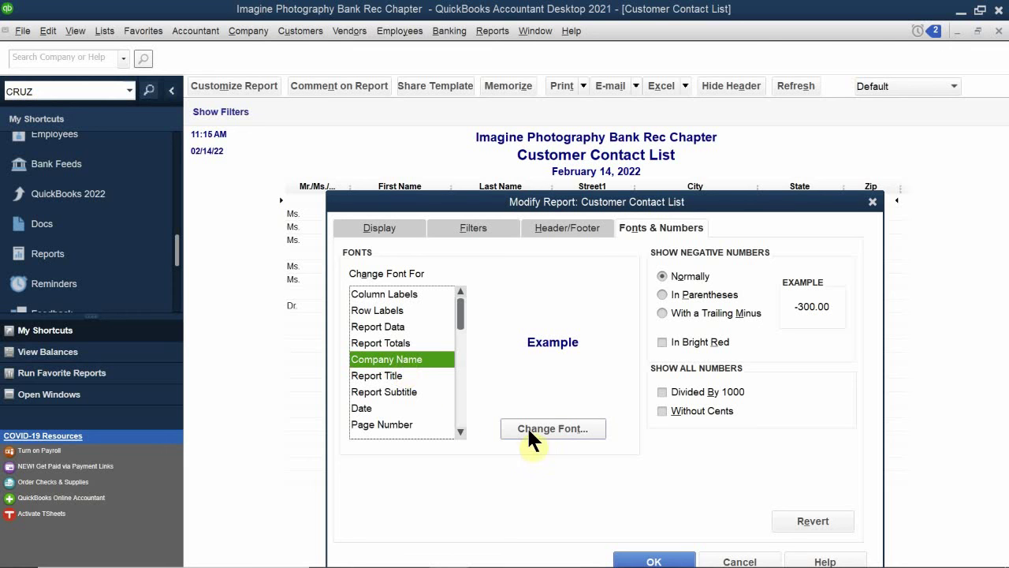
left_click(573, 430)
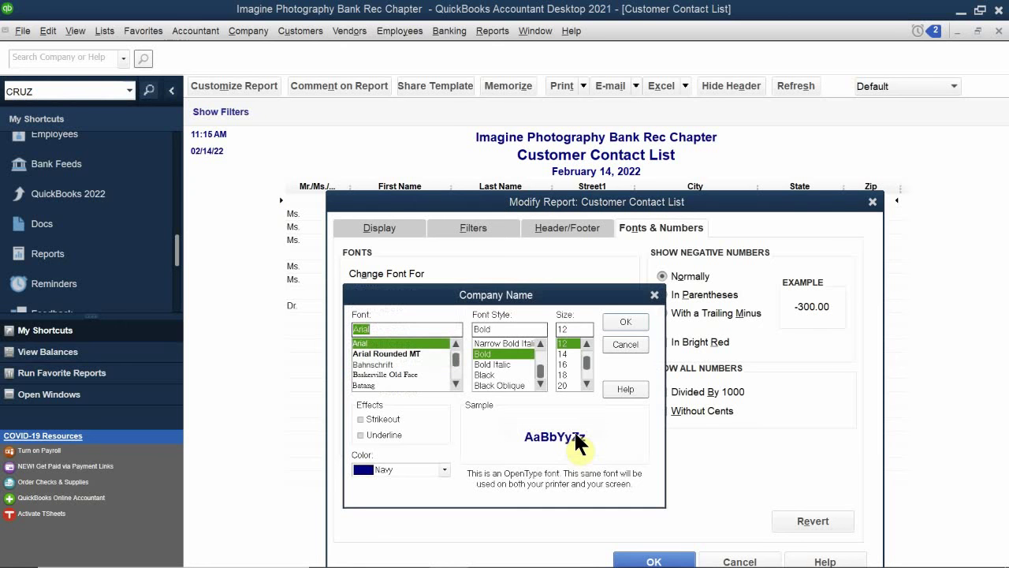
left_click_drag(439, 295, 453, 251)
scroll(405, 322, "down", 6)
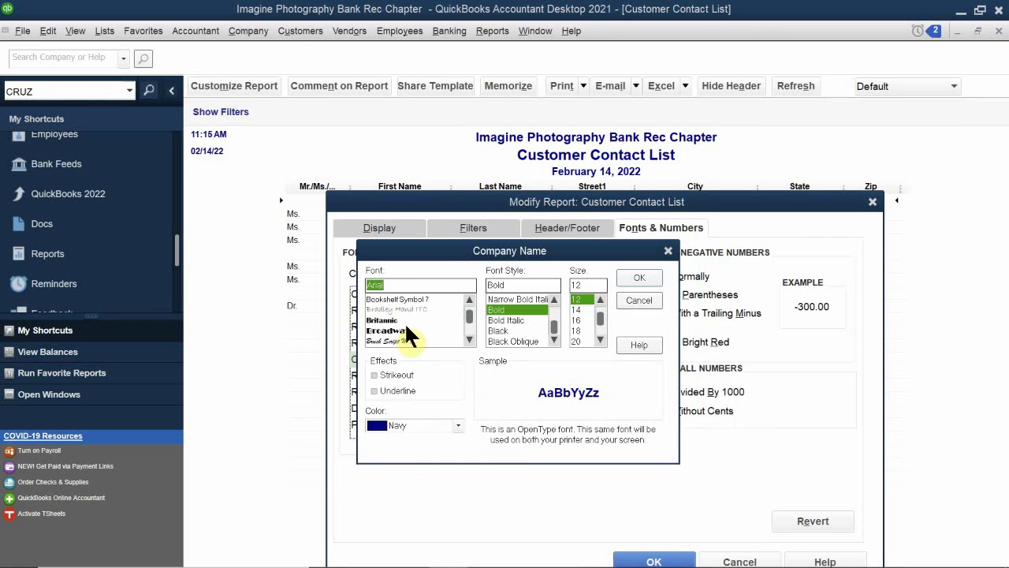
left_click(379, 320)
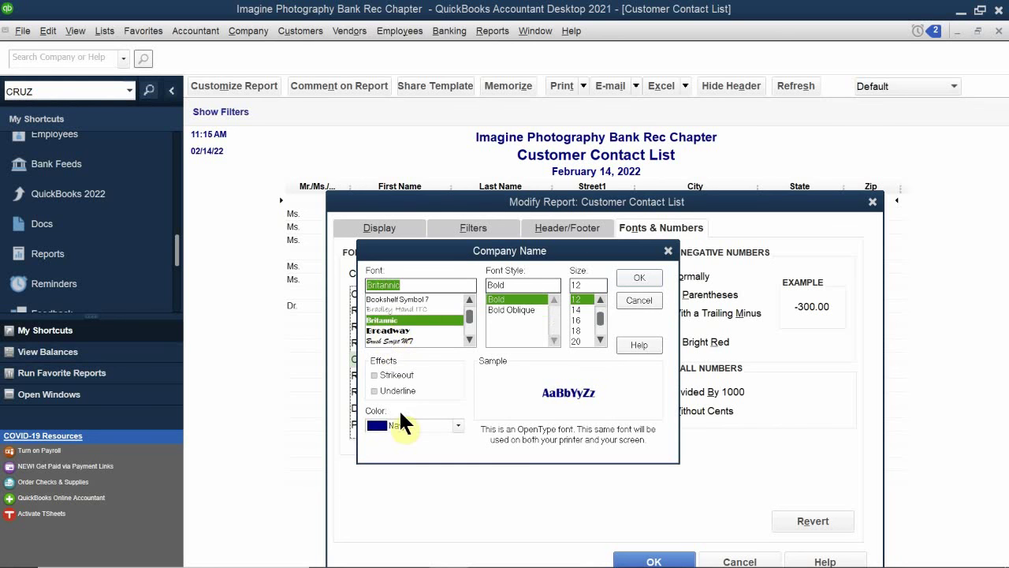
left_click(575, 330)
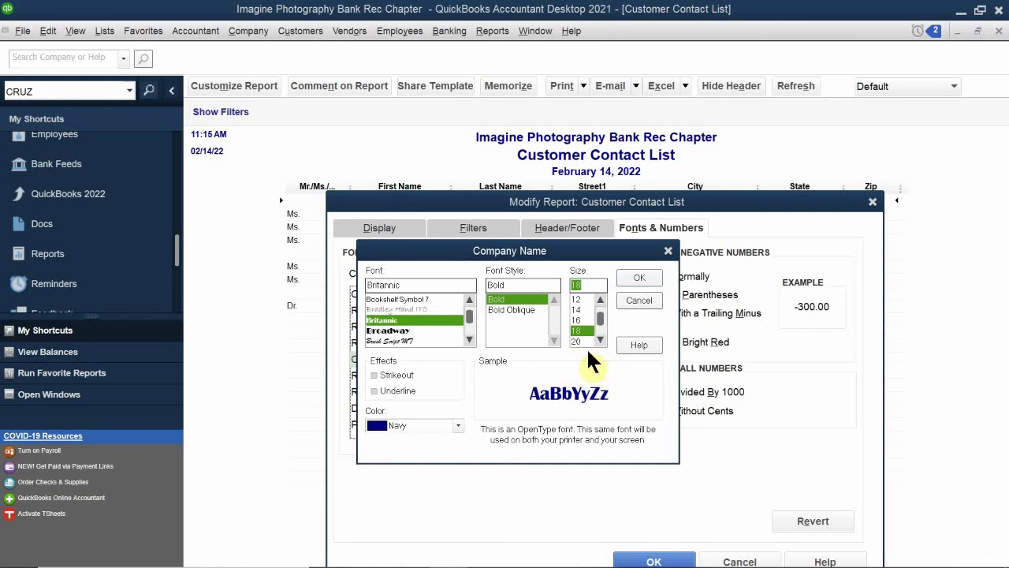
left_click(576, 340)
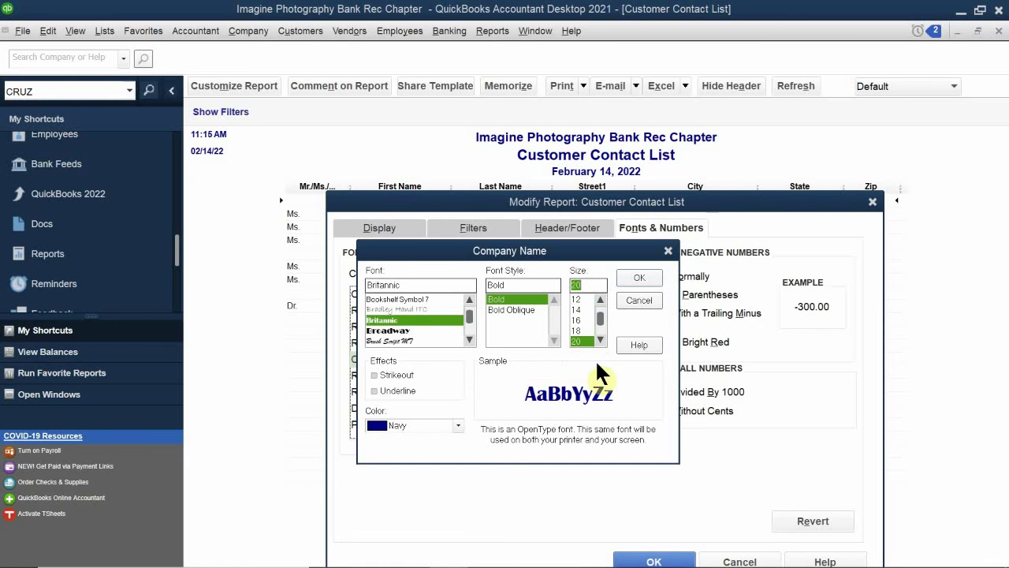
left_click(639, 278)
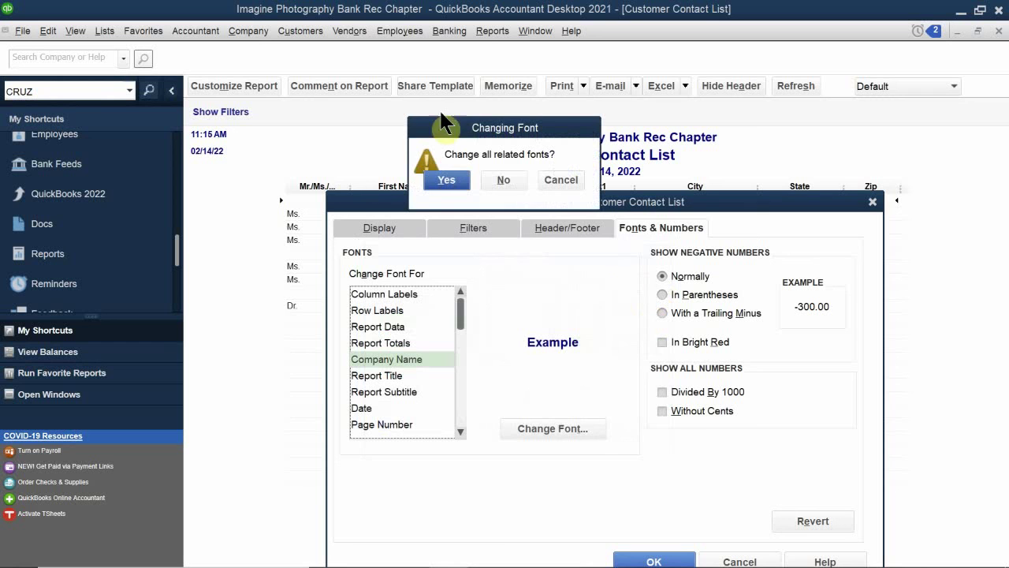
left_click_drag(472, 120, 478, 266)
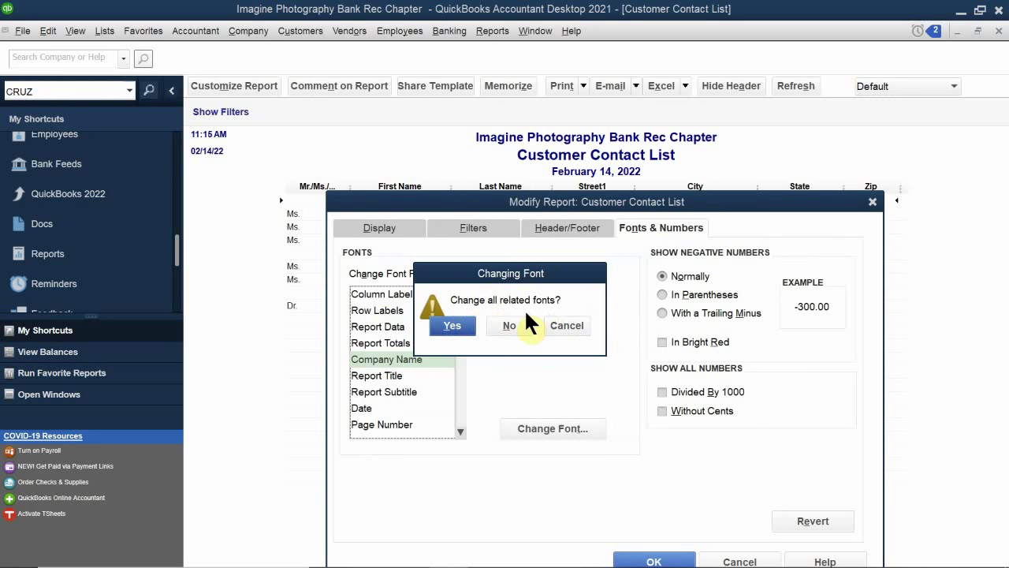
left_click(458, 328)
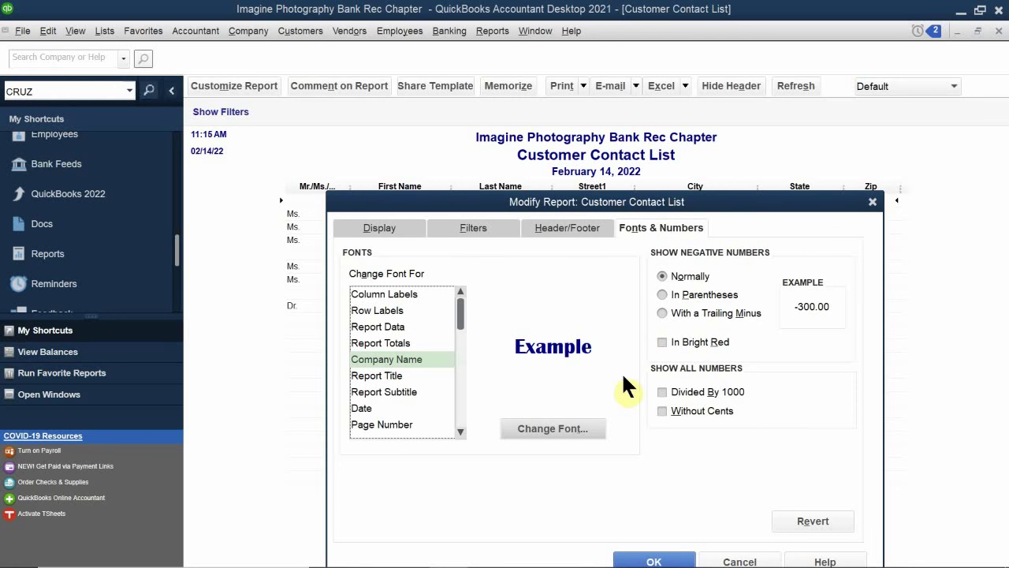
Set the Company Name font color to Maroon for all related fonts and apply the modifications to the report.
left_click(571, 430)
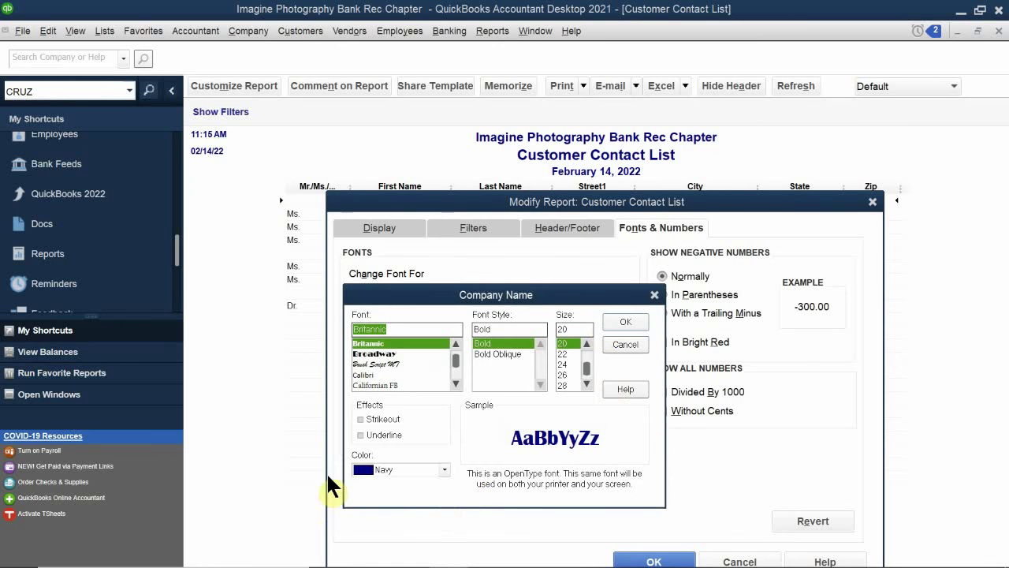
left_click(376, 470)
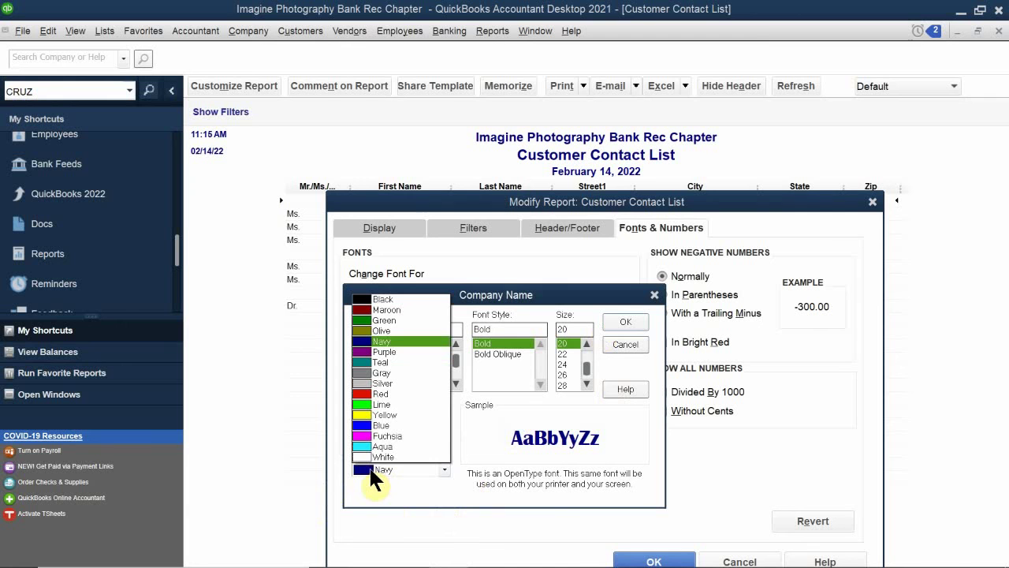
left_click(380, 308)
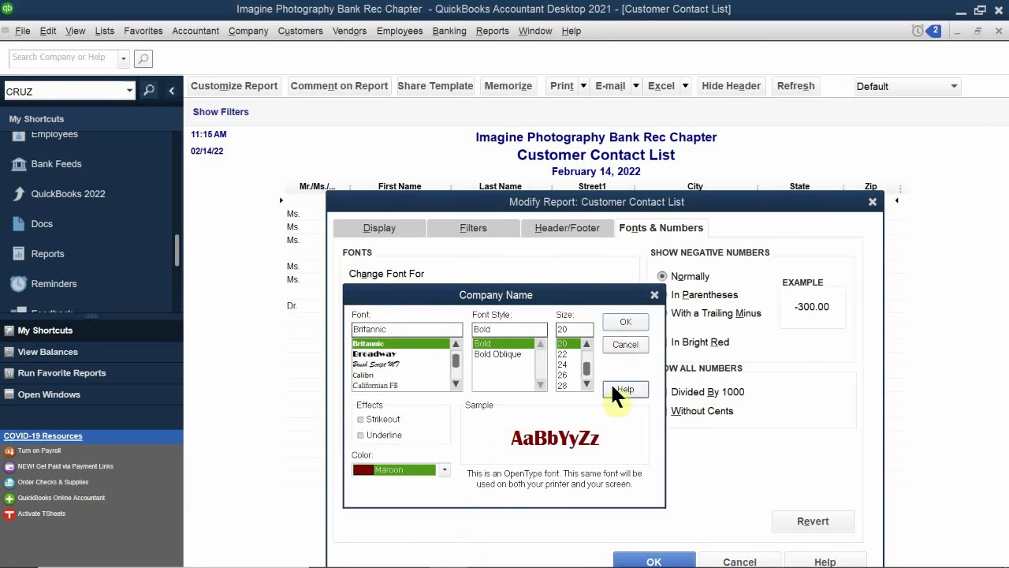
left_click(629, 320)
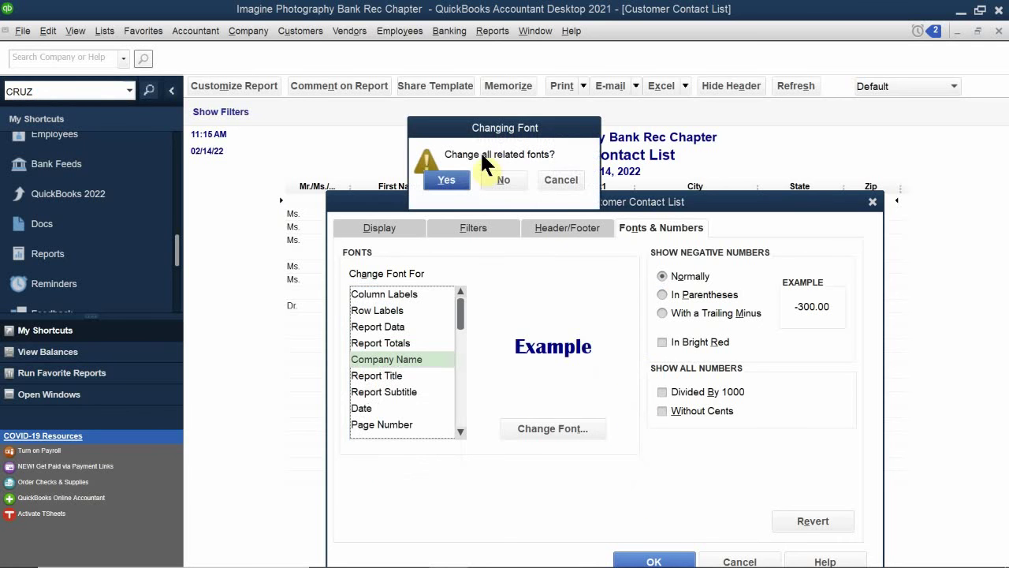
left_click(446, 180)
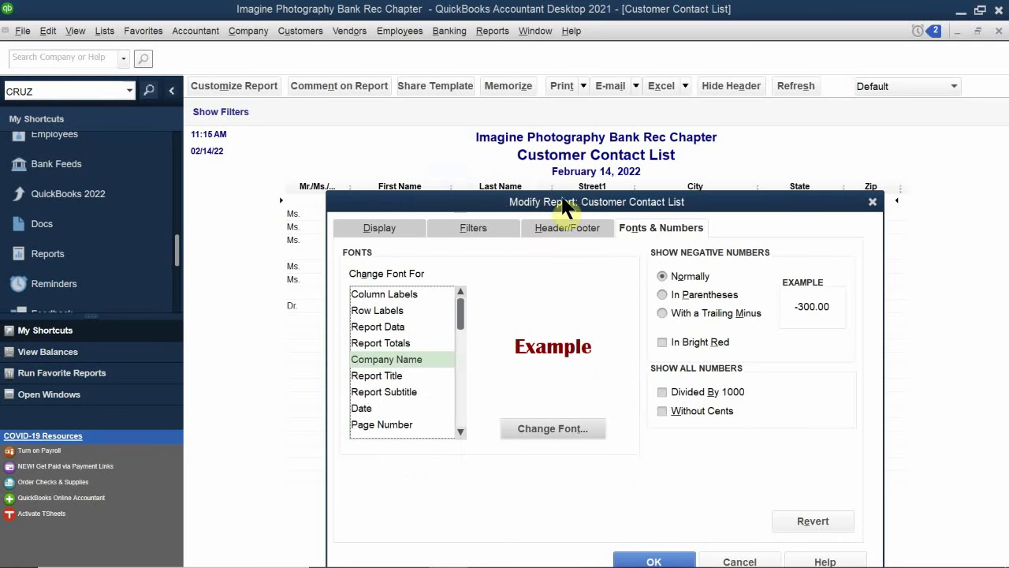
left_click_drag(536, 201, 482, 158)
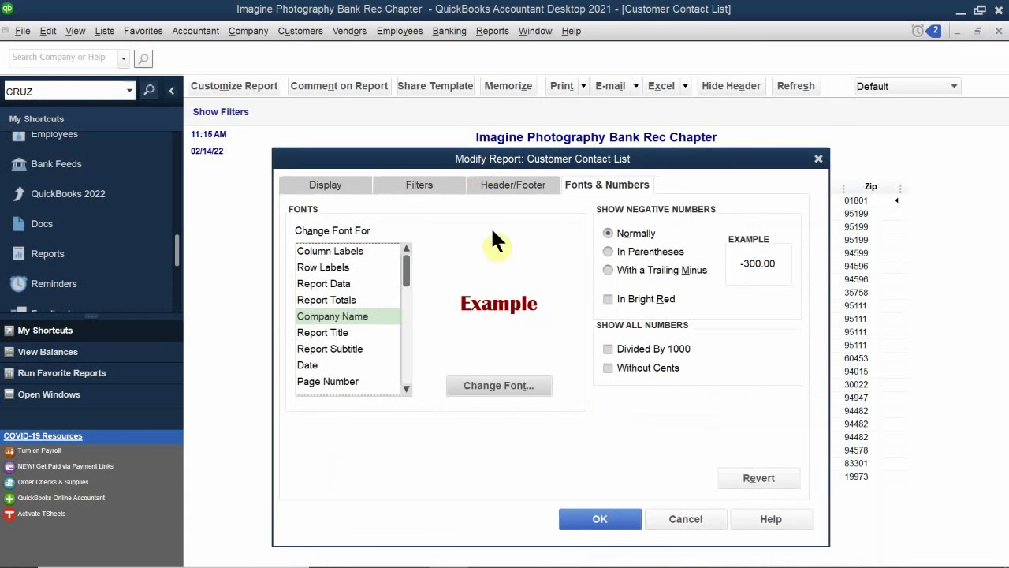
left_click(585, 522)
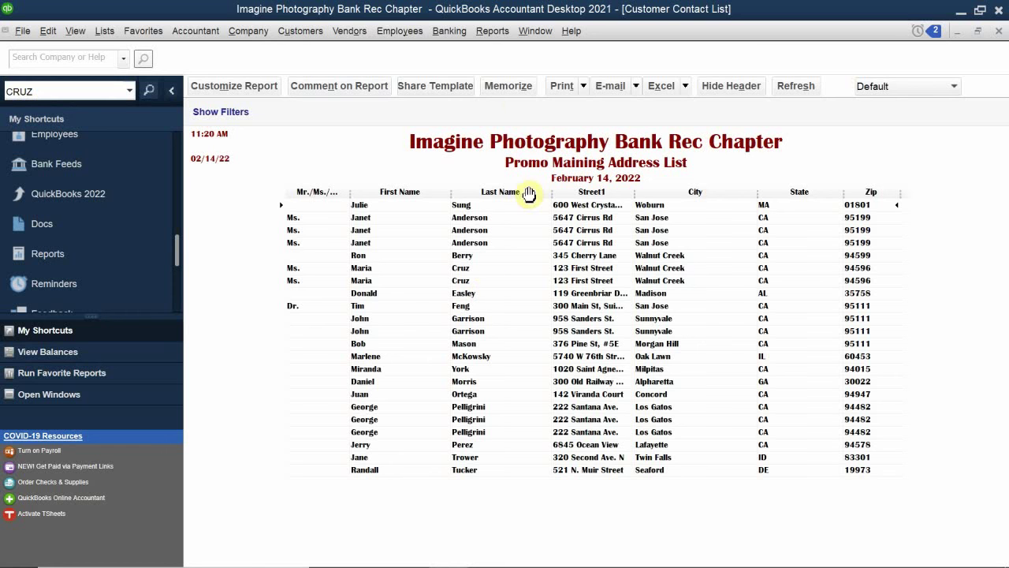
Memorize the report as "Promo Maining Address List" in the Customers memorized report group.
left_click(511, 88)
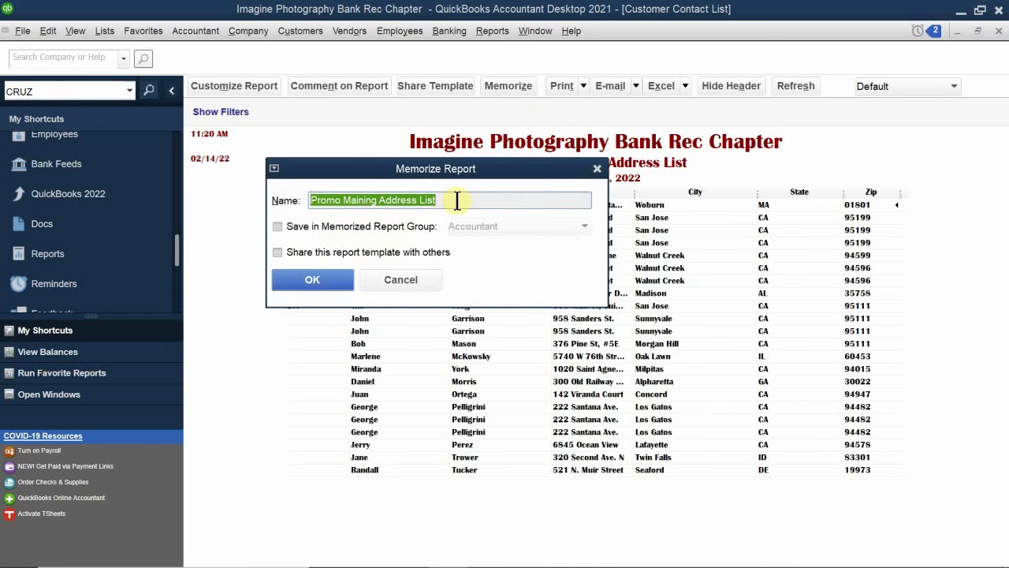
left_click(329, 223)
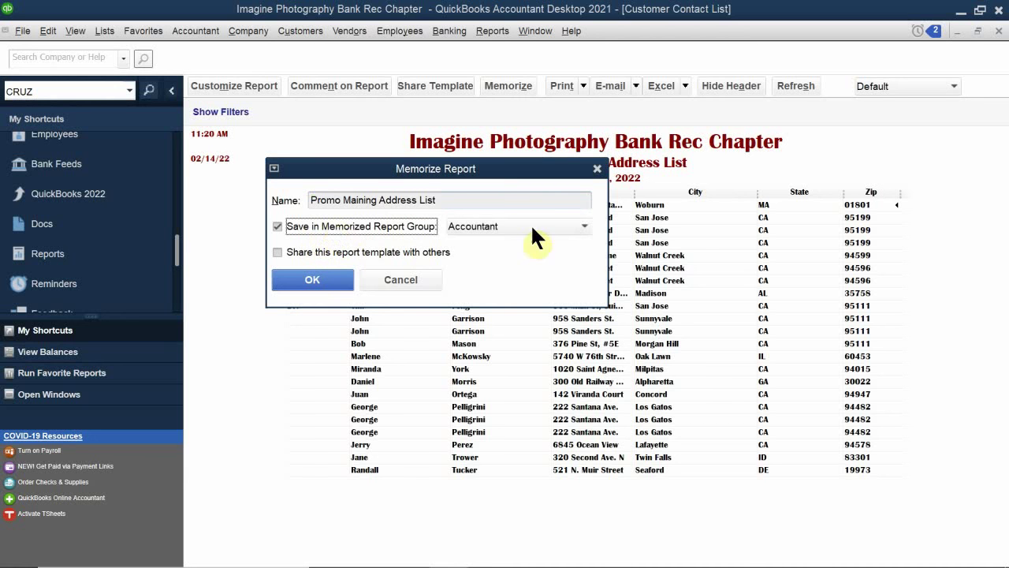
left_click(582, 224)
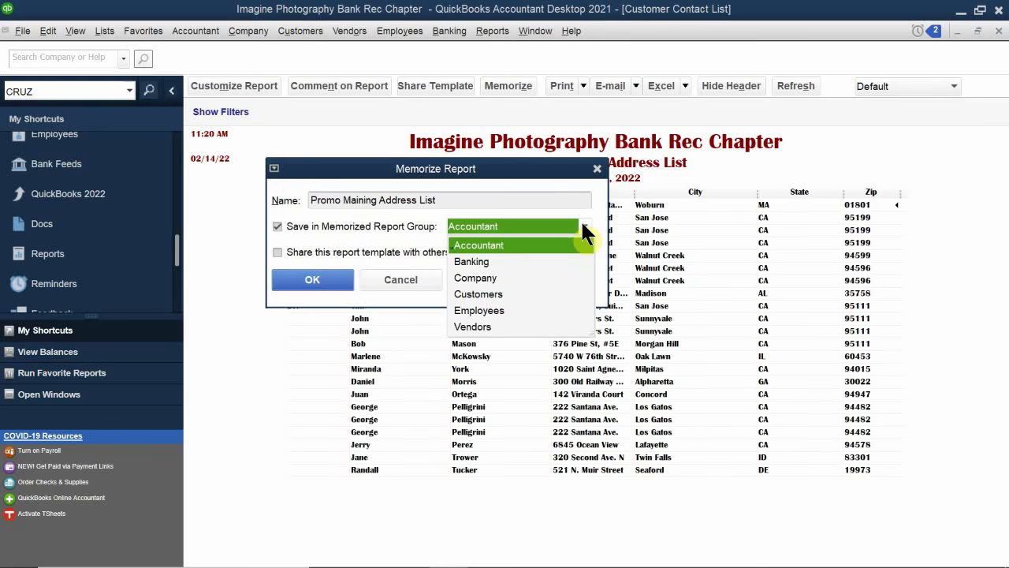
left_click(465, 294)
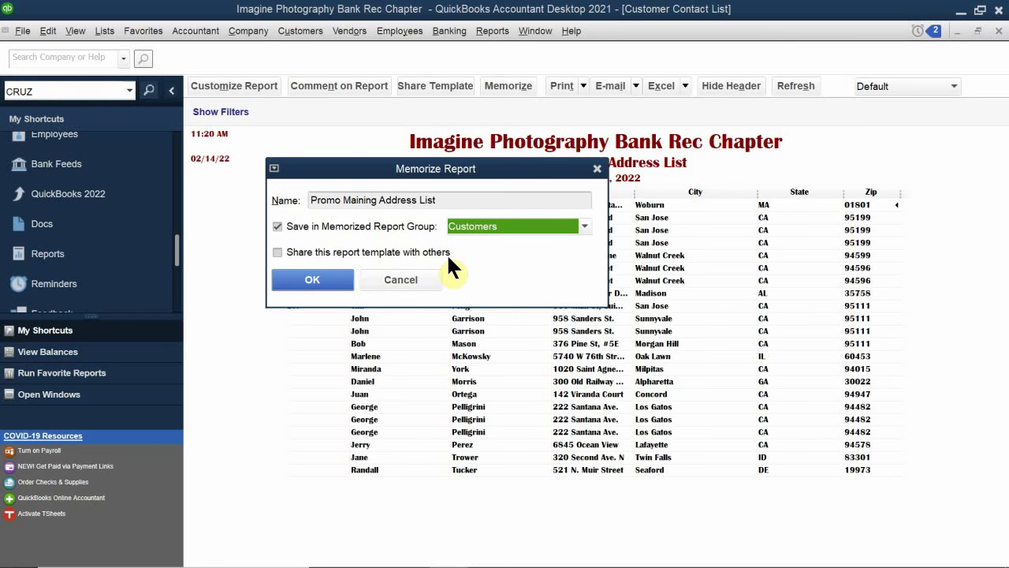
left_click(333, 282)
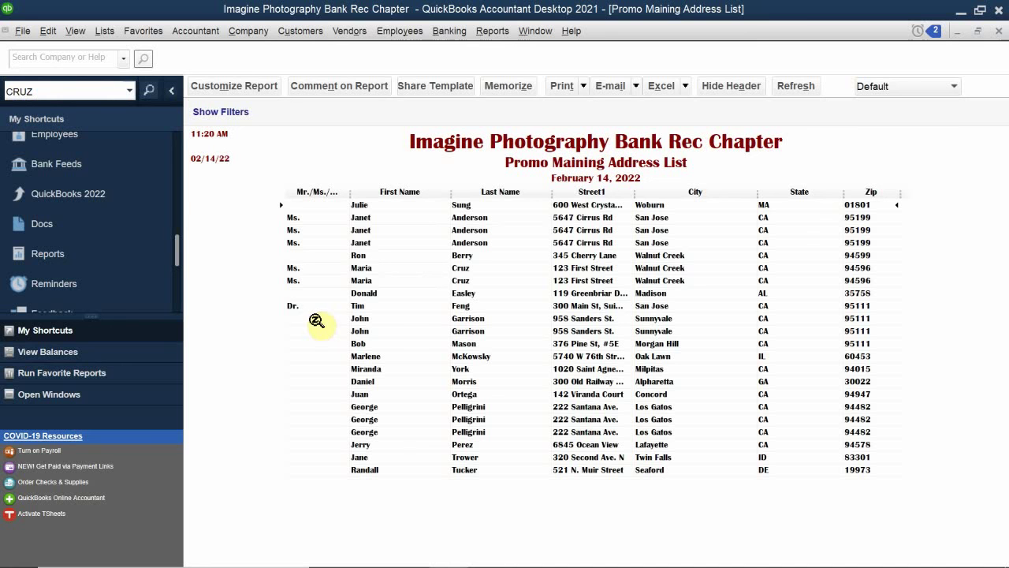
Examine the report's print, Excel and e-mail output options, and close the report.
left_click(582, 86)
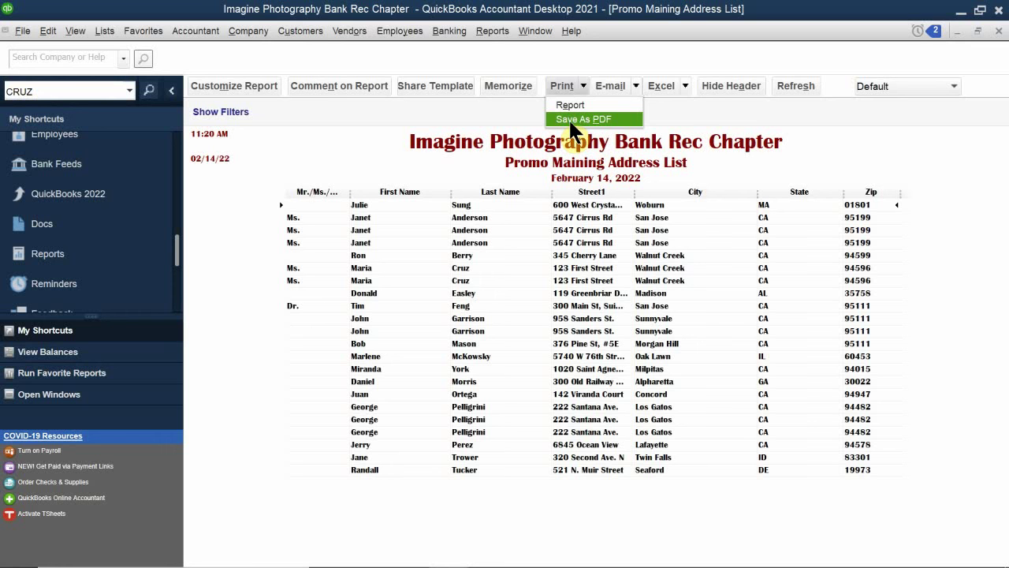
left_click(684, 85)
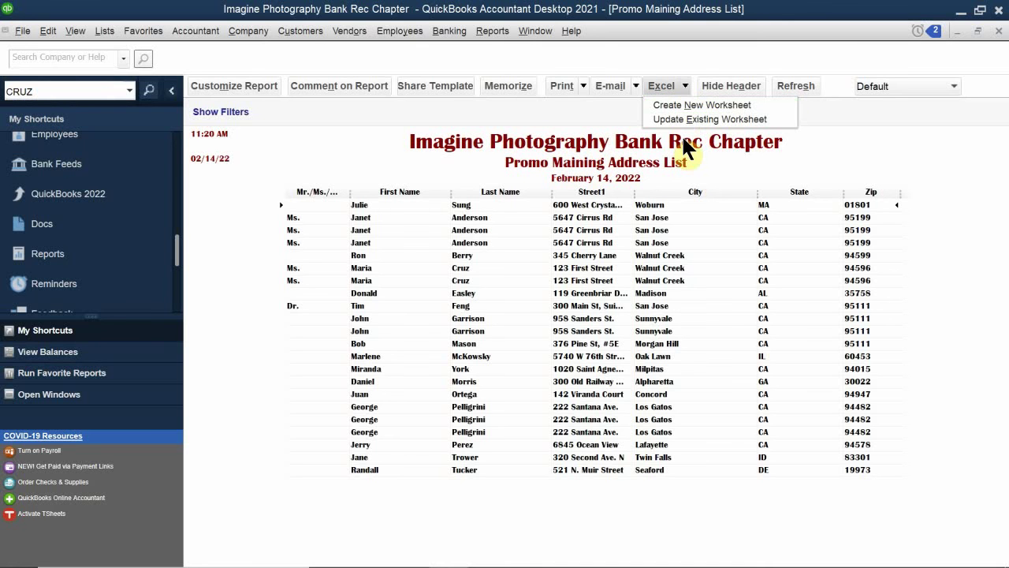
left_click(633, 83)
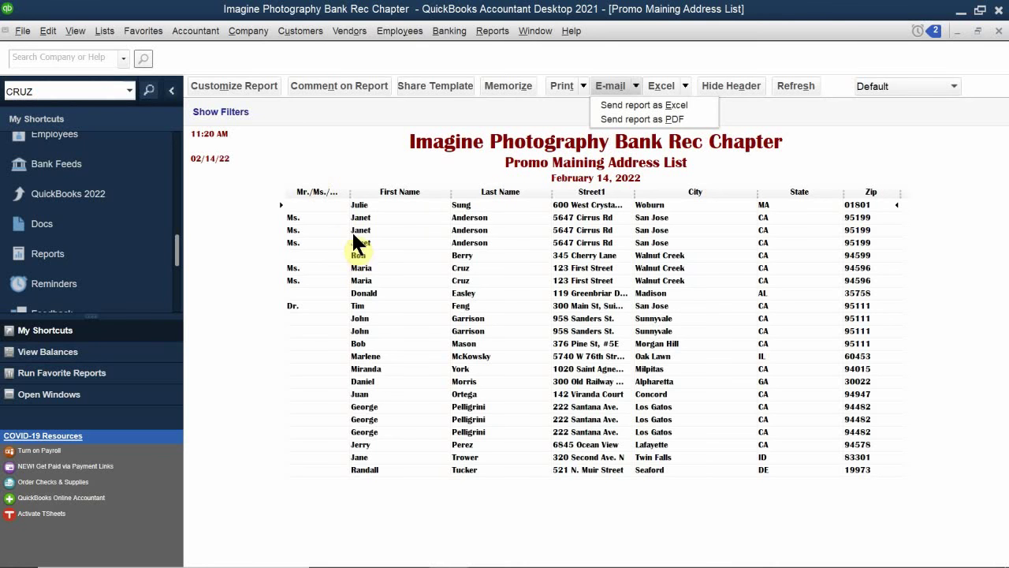
left_click(998, 32)
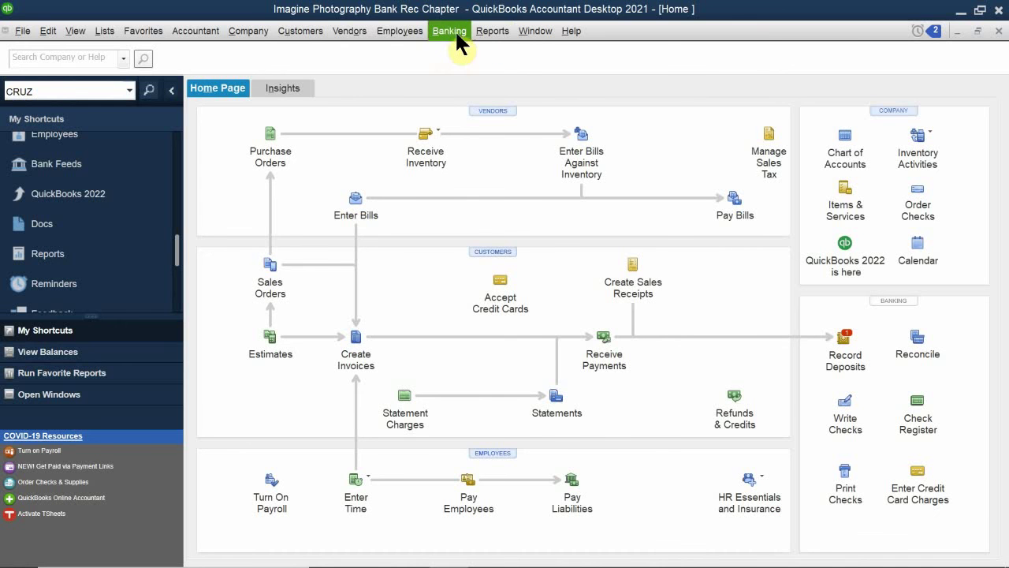
Show the memorized reports of the Customers group in the Report Center.
left_click(492, 31)
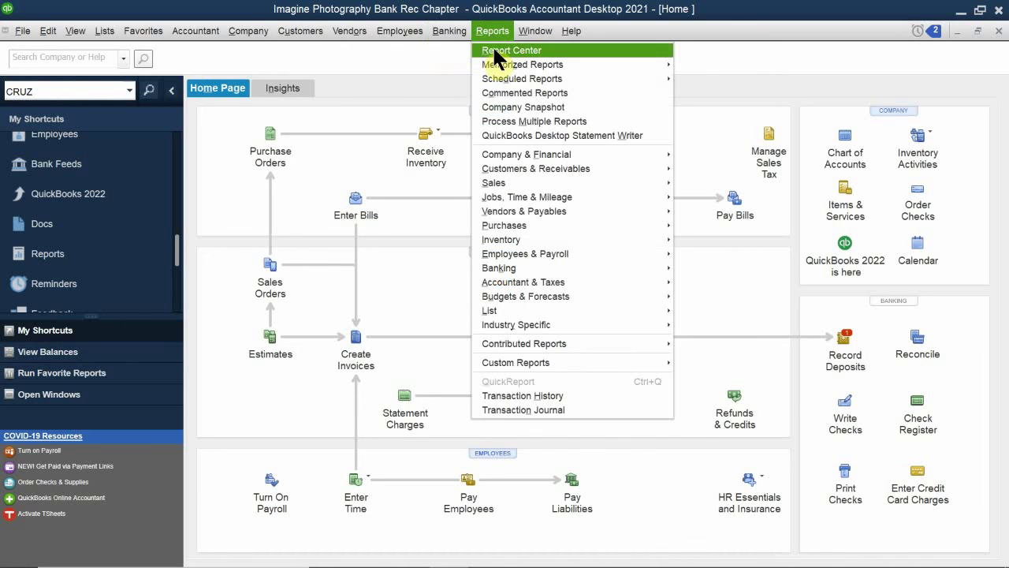
left_click(495, 51)
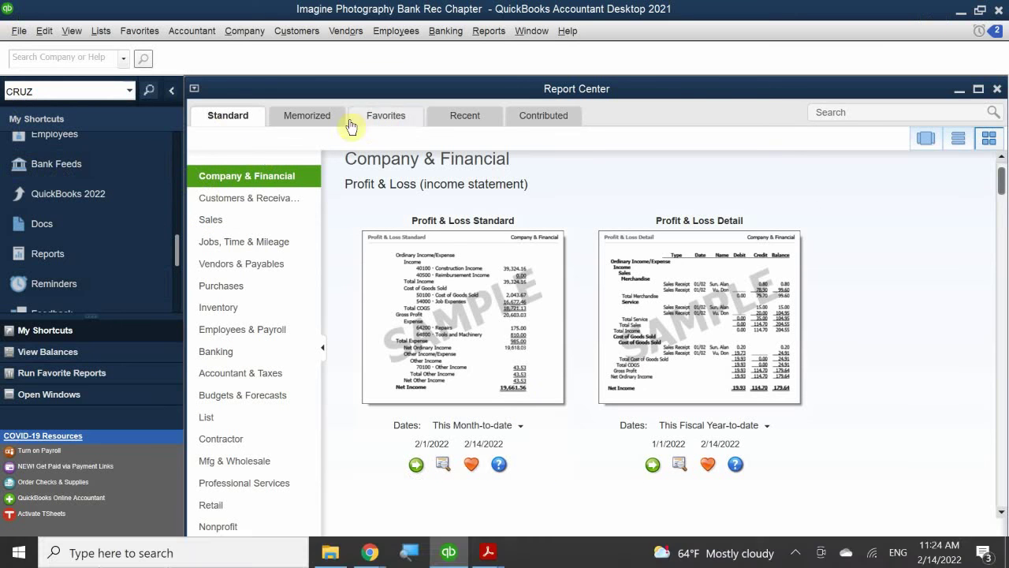
left_click(303, 124)
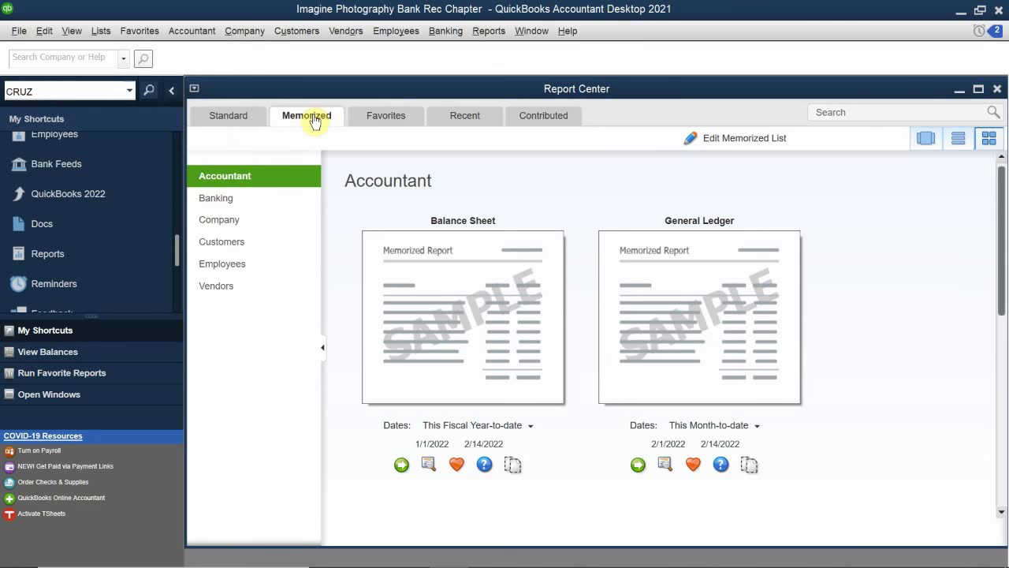
left_click(237, 246)
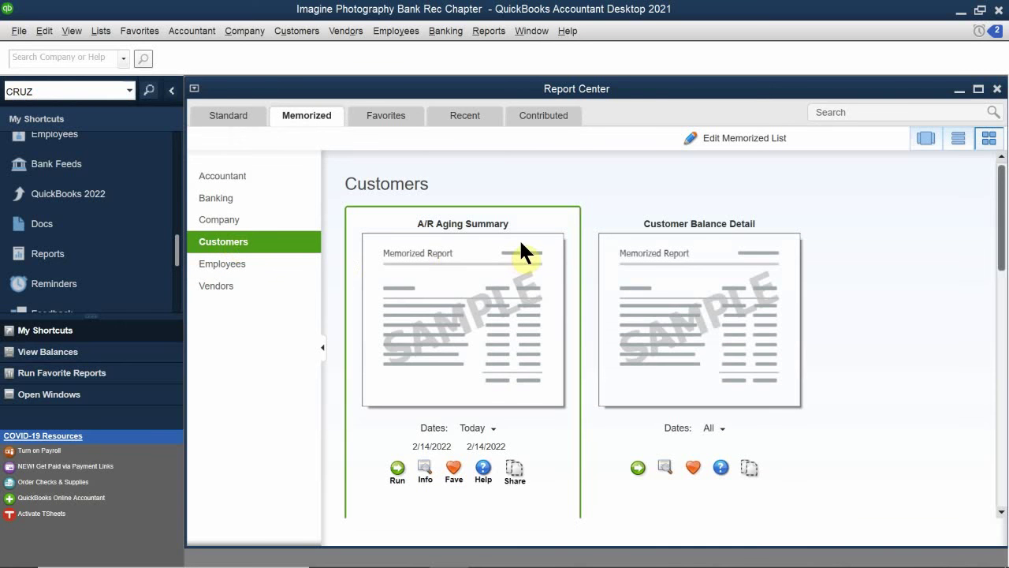
Find the Promo Maining Address List among the memorized customer reports, run it to check its formatting, and close it.
scroll(523, 242, "down", 6)
scroll(523, 242, "up", 6)
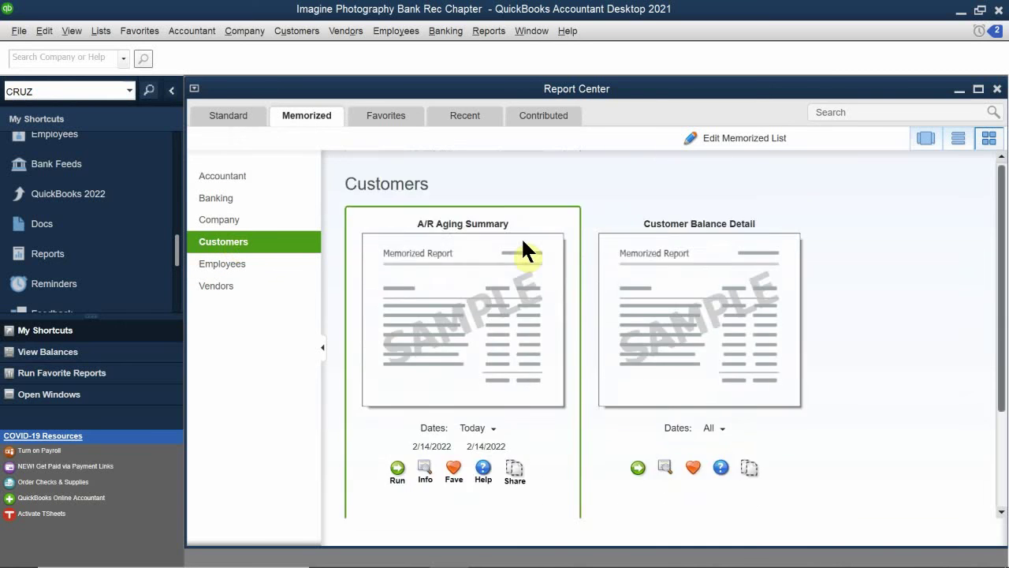
scroll(523, 242, "down", 7)
scroll(523, 242, "down", 3)
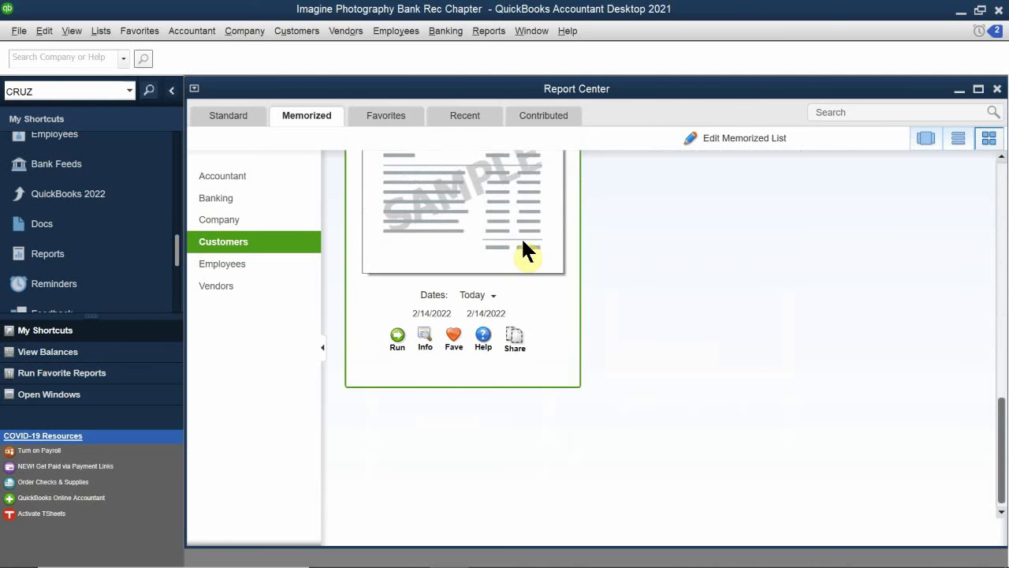
scroll(523, 242, "up", 3)
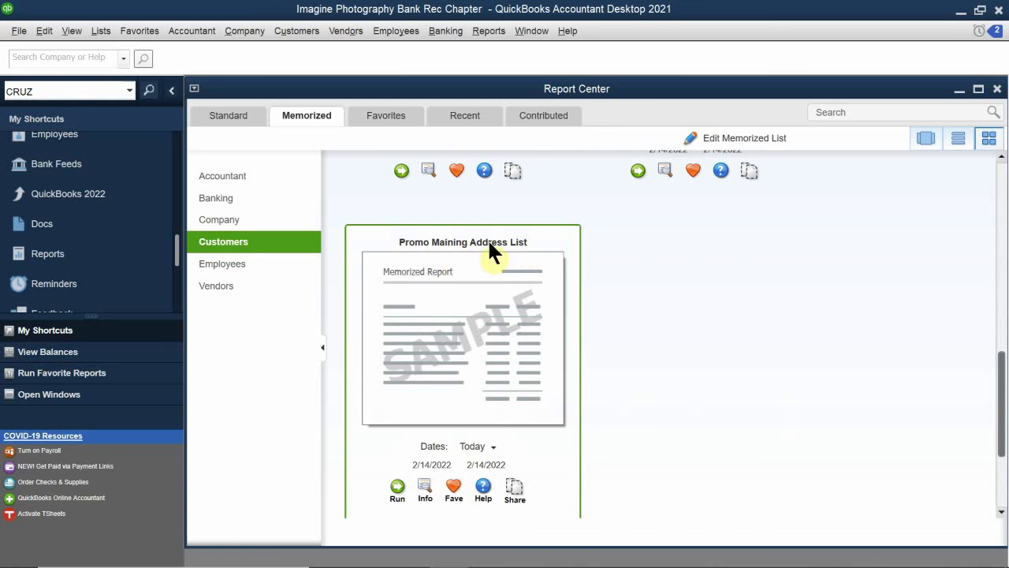
double_click(450, 292)
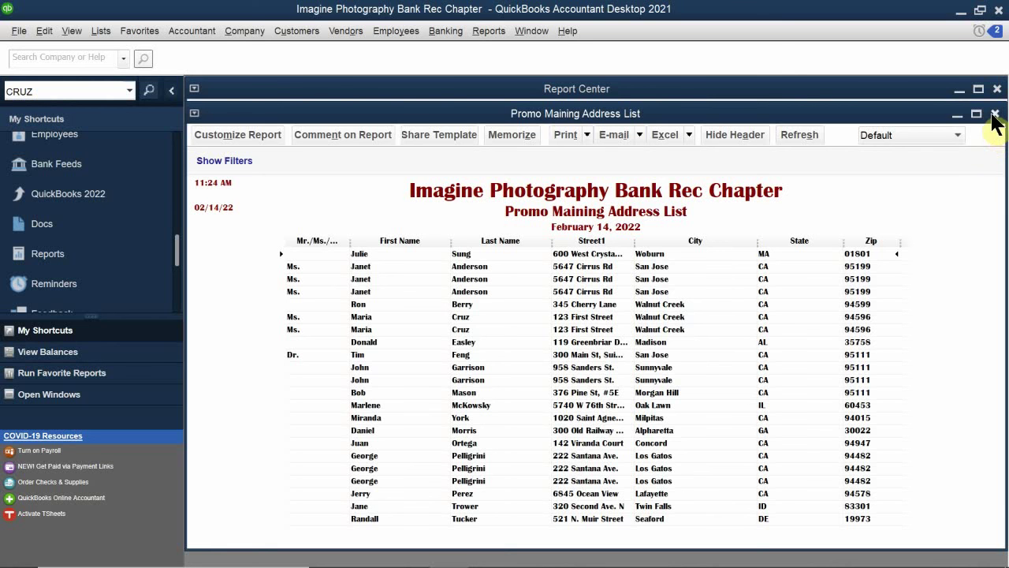
left_click(995, 114)
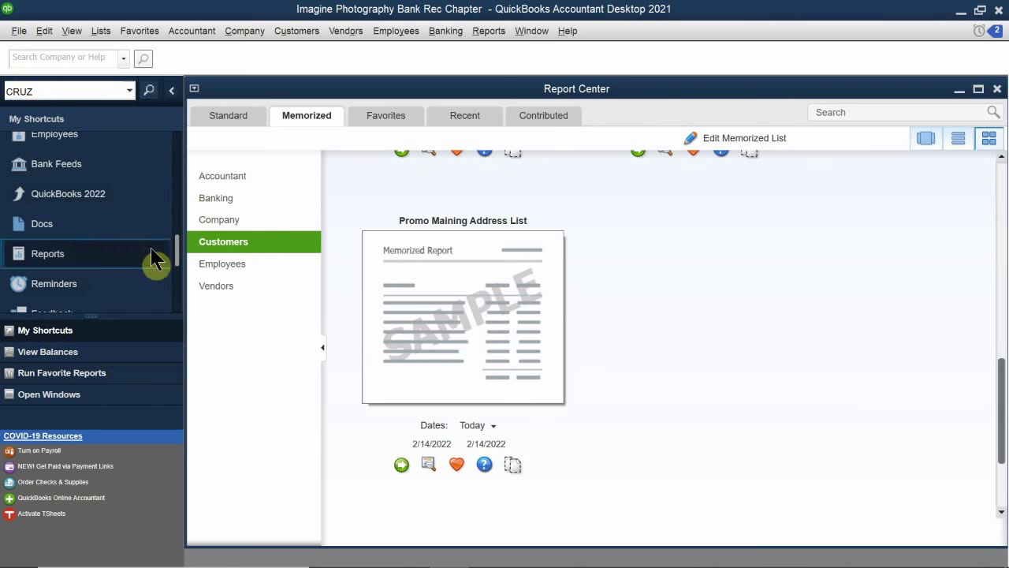
Browse the standard Company & Financial reports, run the Income & Expense Graph with its default dates, and close it.
left_click(247, 180)
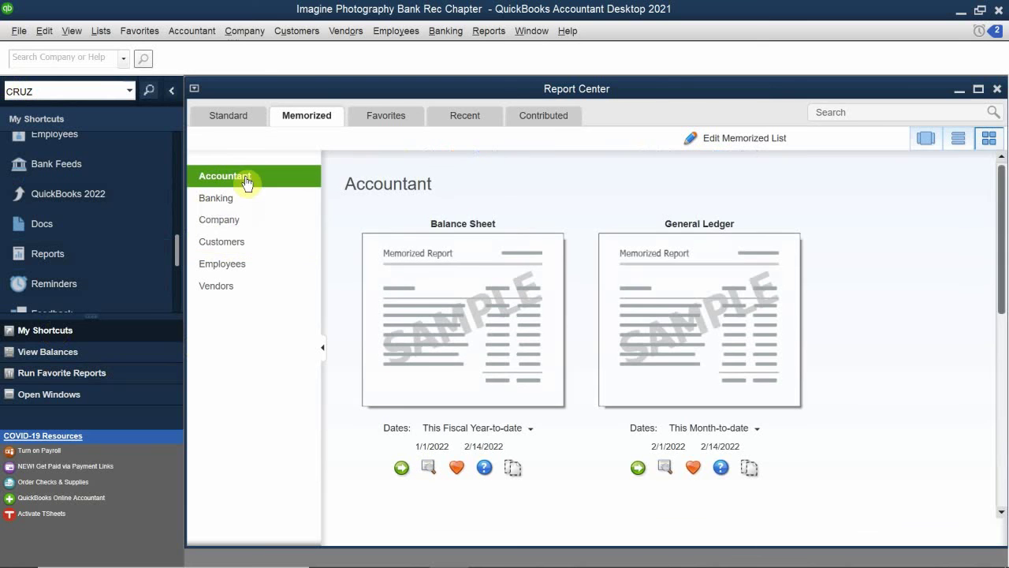
left_click(228, 120)
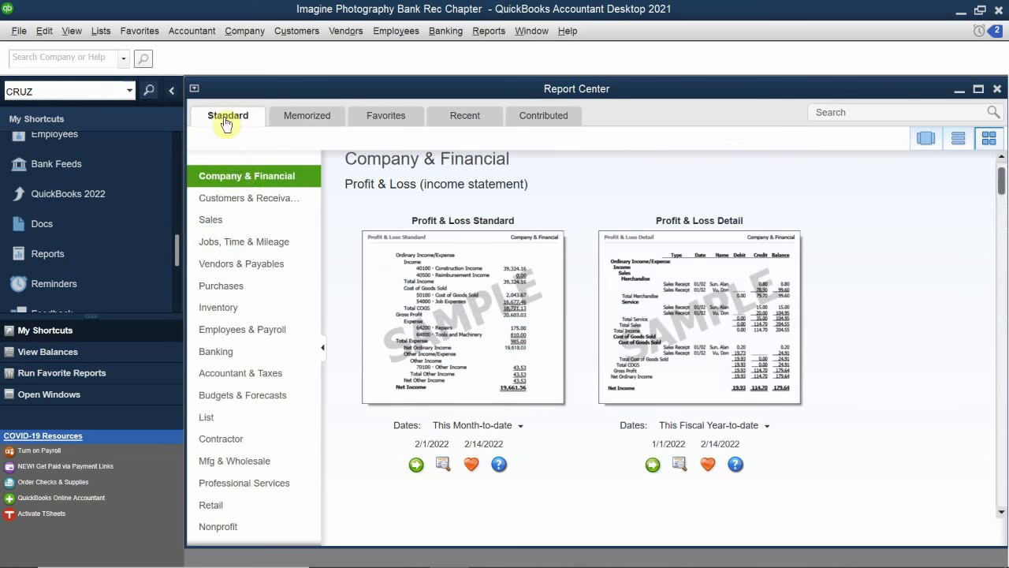
scroll(709, 306, "down", 3)
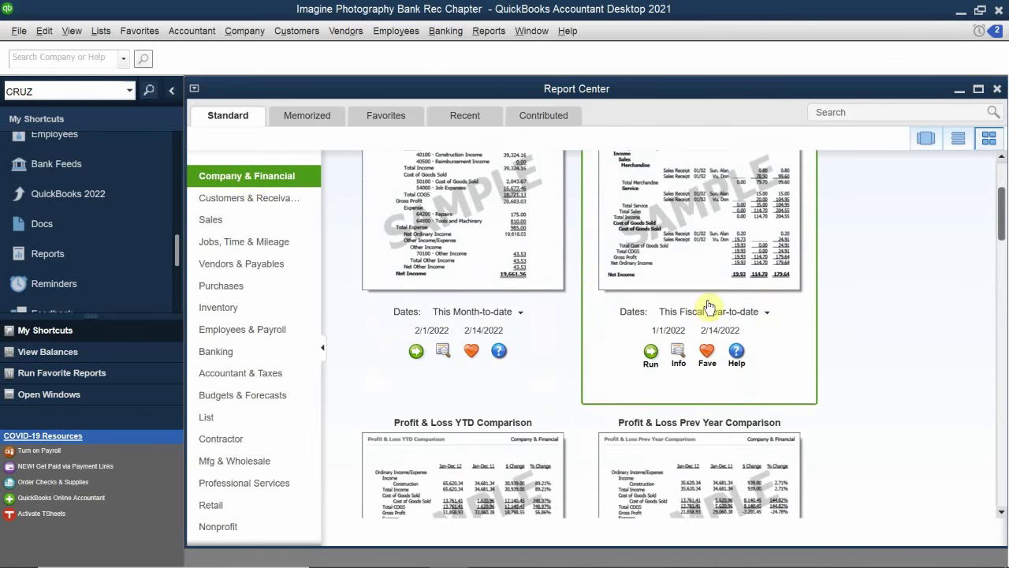
scroll(708, 306, "down", 20)
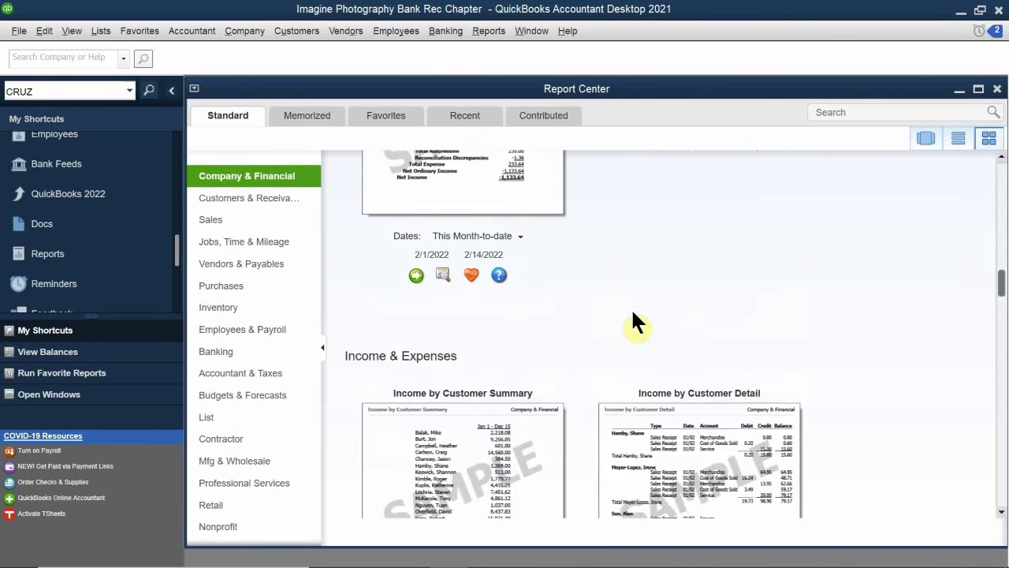
scroll(635, 322, "down", 17)
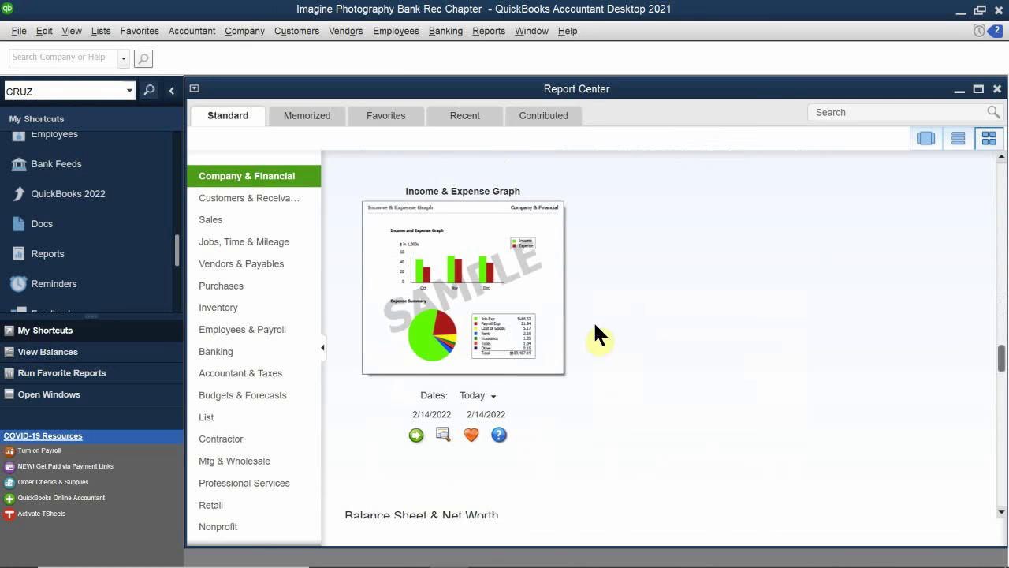
left_click(483, 328)
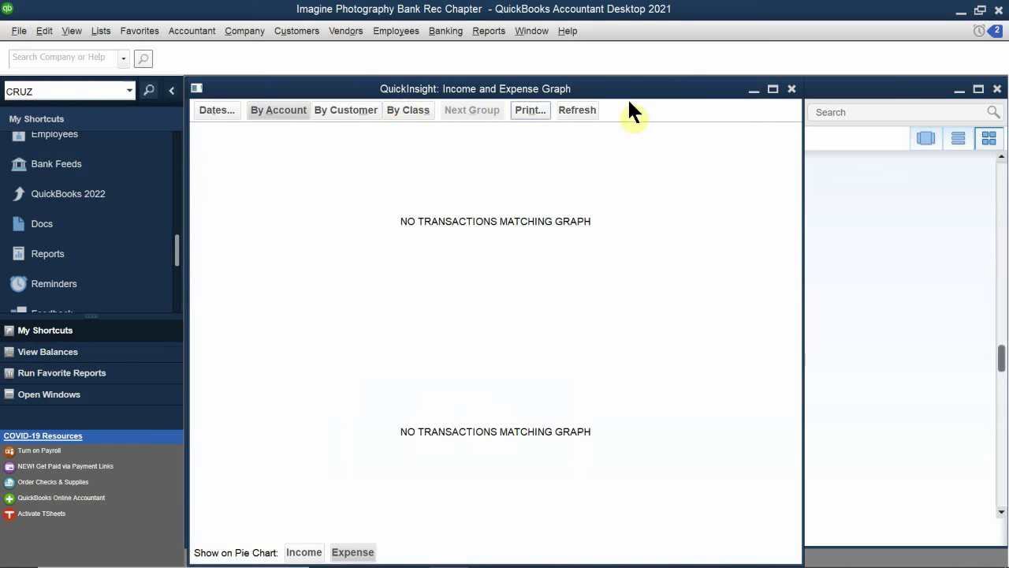
left_click(791, 89)
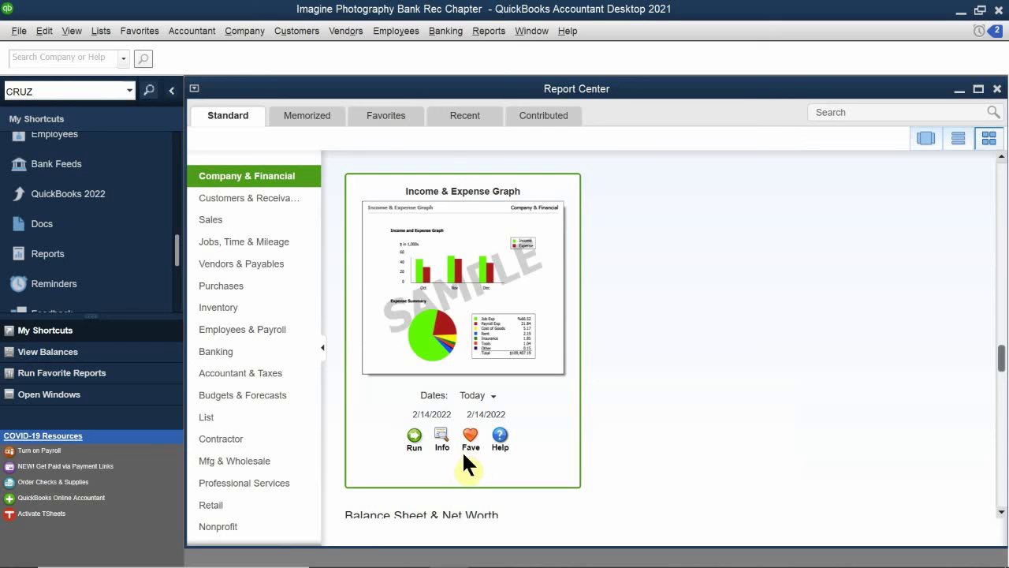
Set the Income & Expense Graph's start date to 1/1/2021 and run the graph.
left_click(426, 414)
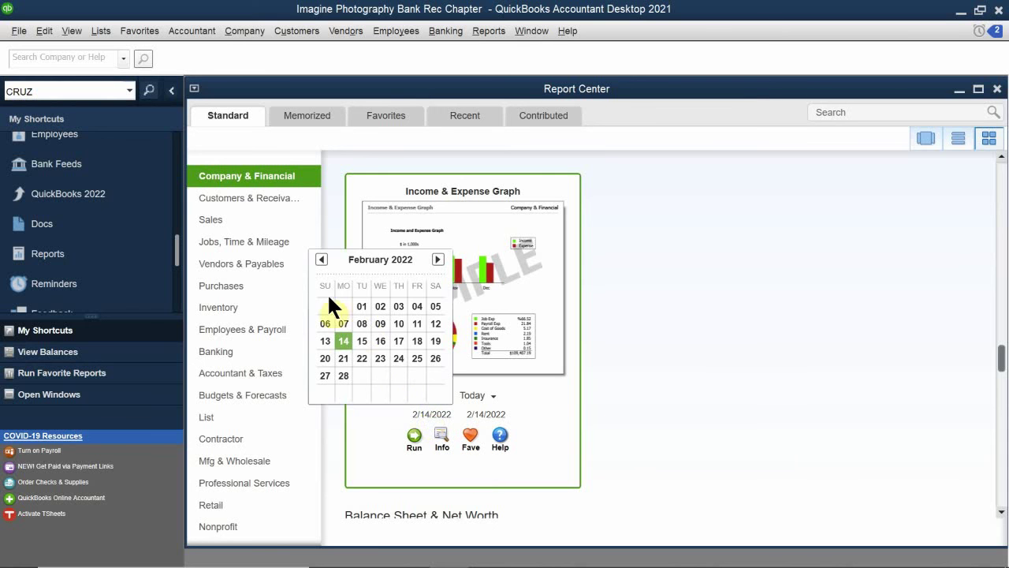
left_click(322, 260)
left_click(322, 260)
left_click(322, 259)
left_click(322, 259)
left_click(322, 259)
left_click(322, 260)
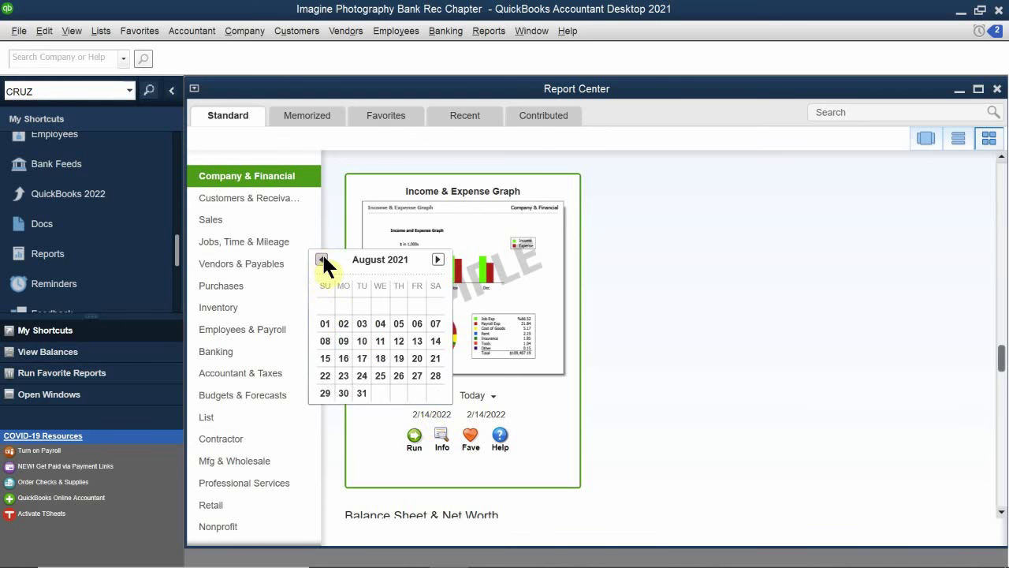
left_click(322, 260)
left_click(321, 259)
left_click(322, 259)
left_click(322, 259)
left_click(322, 260)
left_click(322, 260)
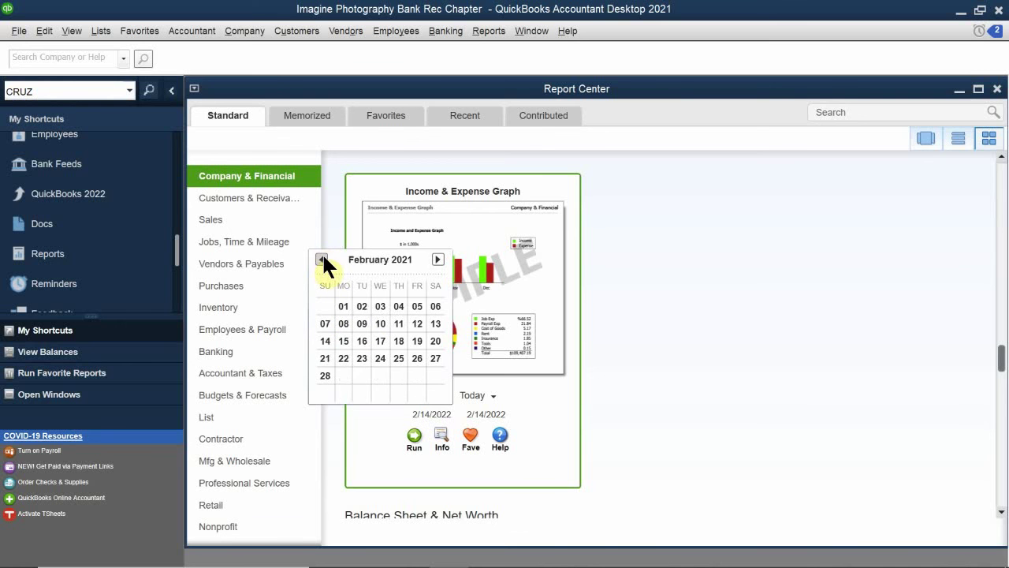
left_click(321, 259)
left_click(321, 260)
left_click(438, 260)
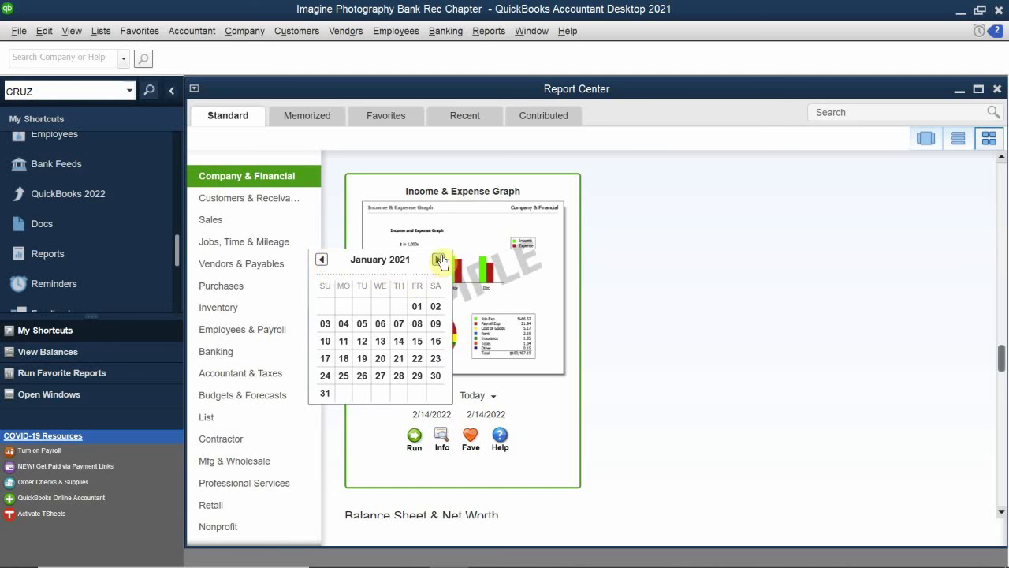
left_click(415, 304)
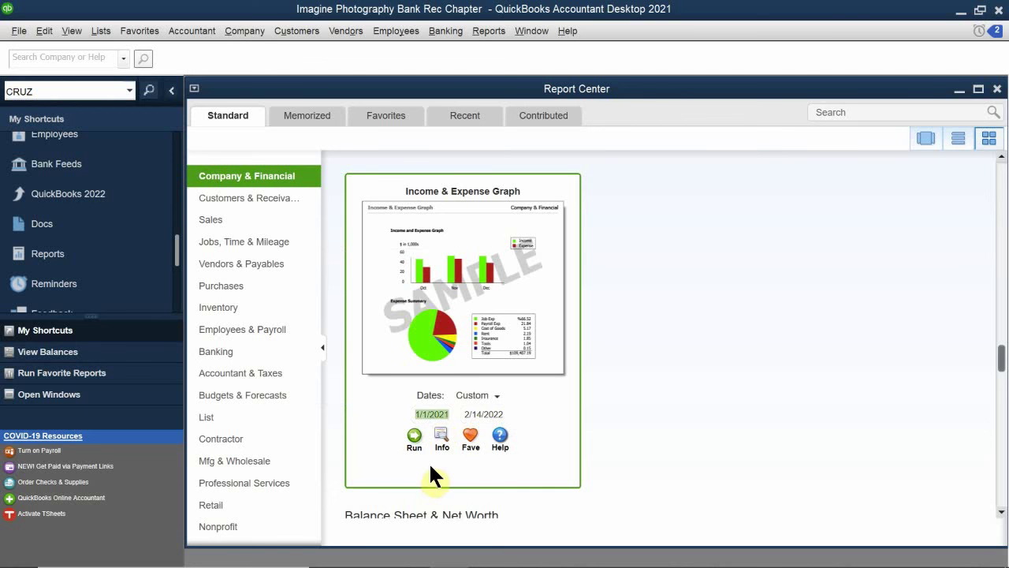
left_click(414, 436)
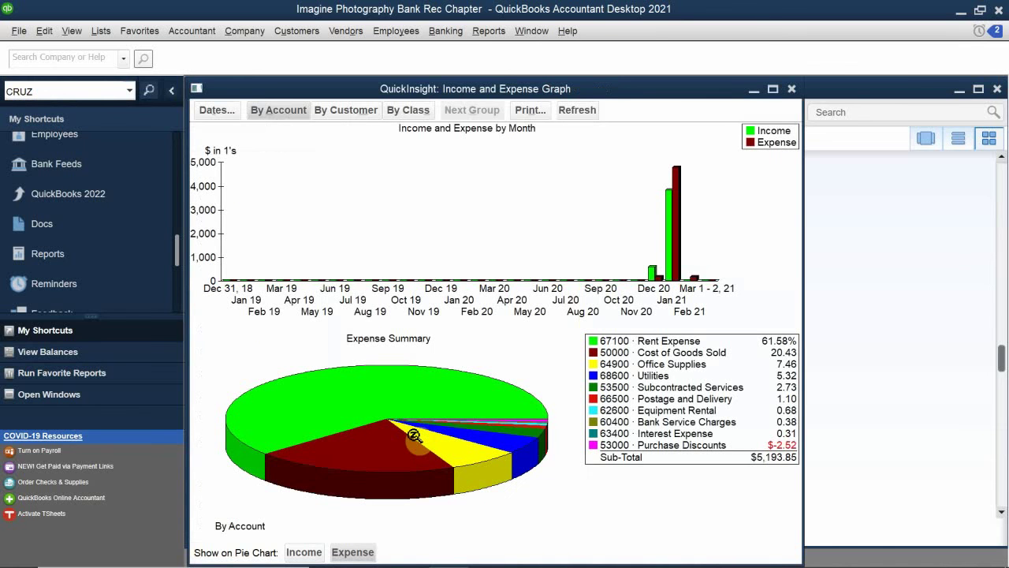
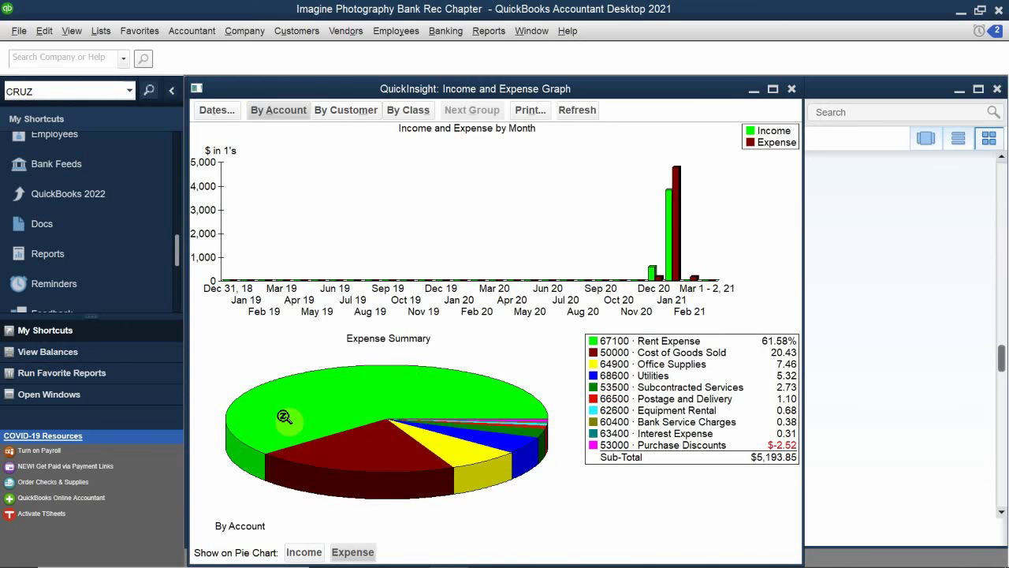
Open the QuickZoom graph for the Rent Expense slice of the pie chart and move its window clear of the expense legend.
double_click(388, 403)
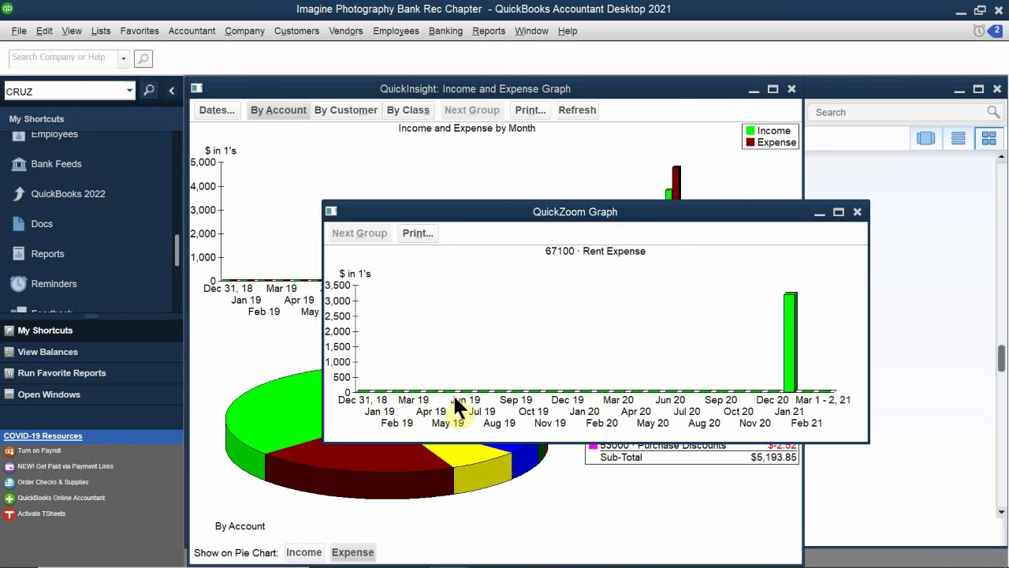
left_click_drag(541, 208, 384, 244)
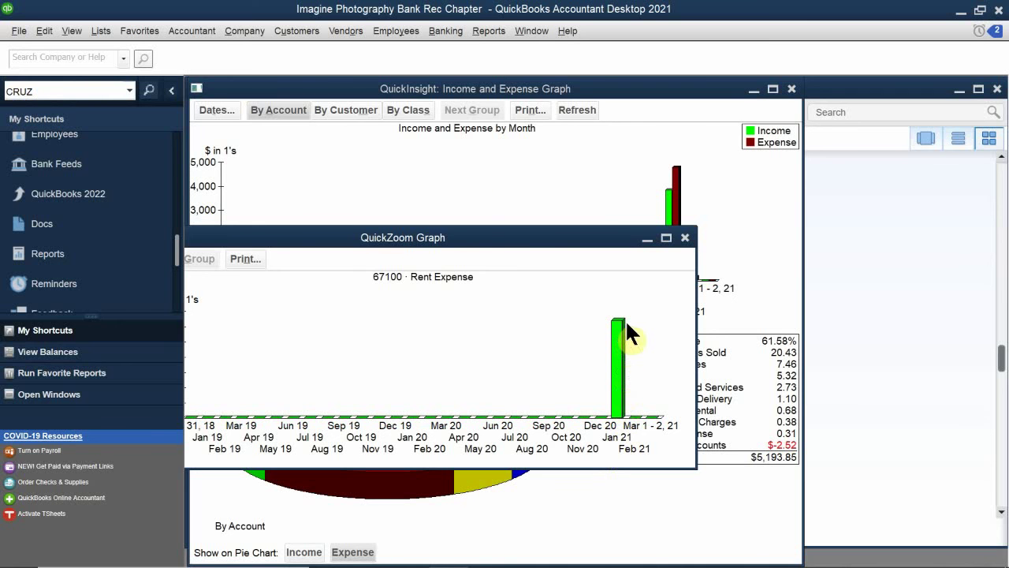
left_click_drag(532, 236, 374, 278)
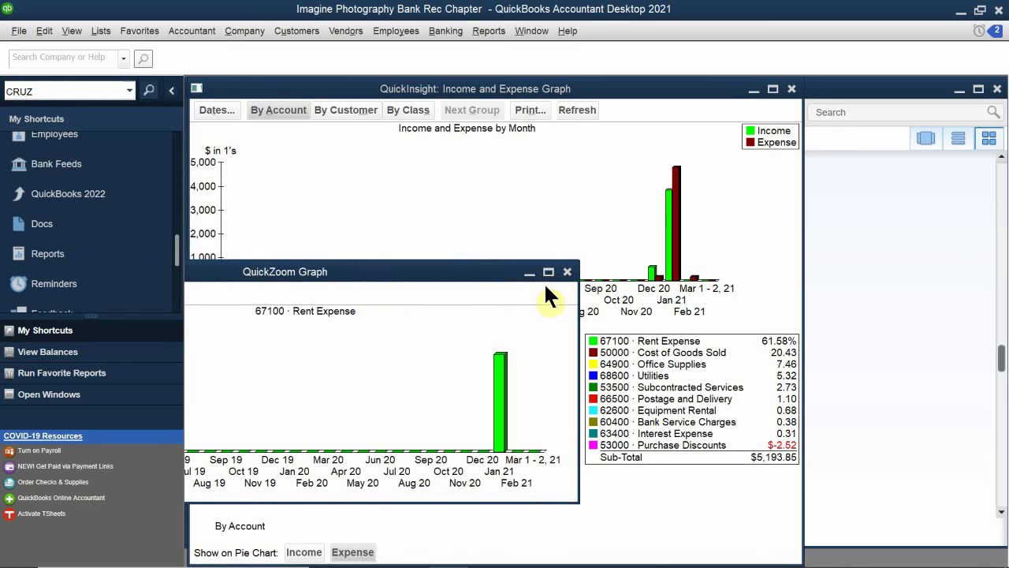
Close the Rent Expense QuickZoom graph and the Income and Expense Graph behind it.
left_click(566, 272)
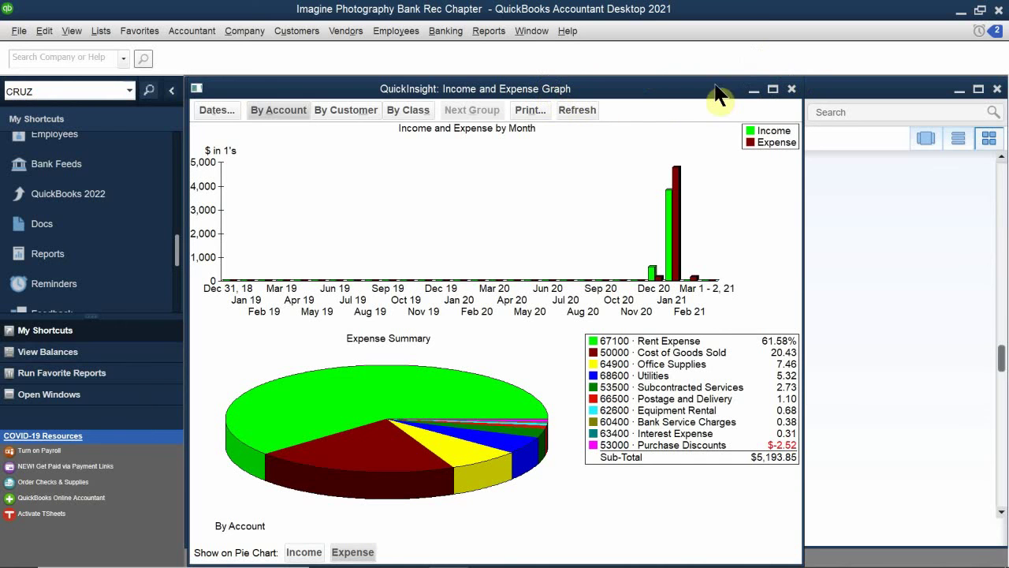
left_click_drag(689, 101, 523, 168)
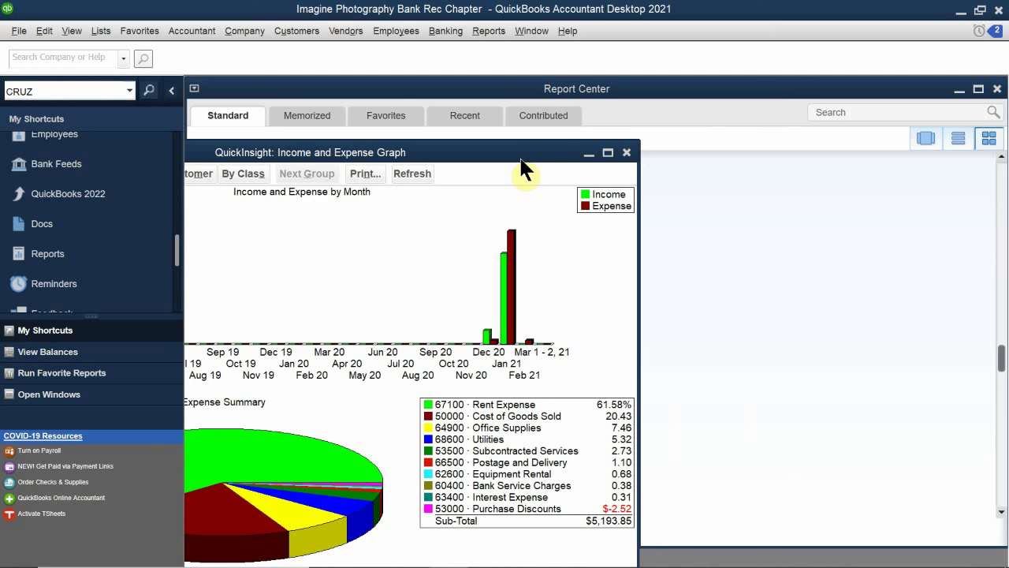
left_click(625, 155)
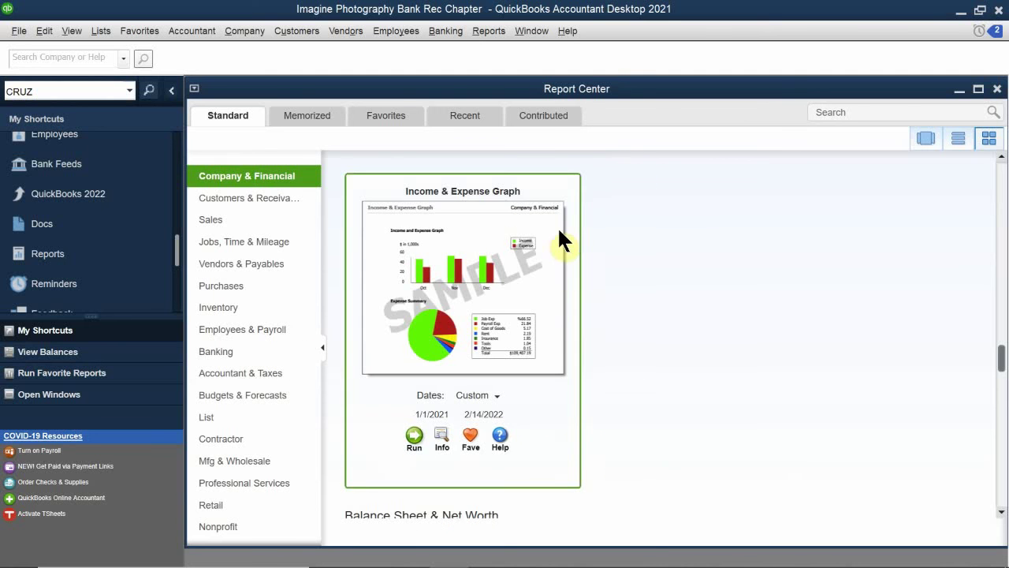
Look through the Company & Financial reports down to the balance sheet reports, and close the Report Center.
scroll(556, 292, "down", 10)
scroll(539, 288, "up", 10)
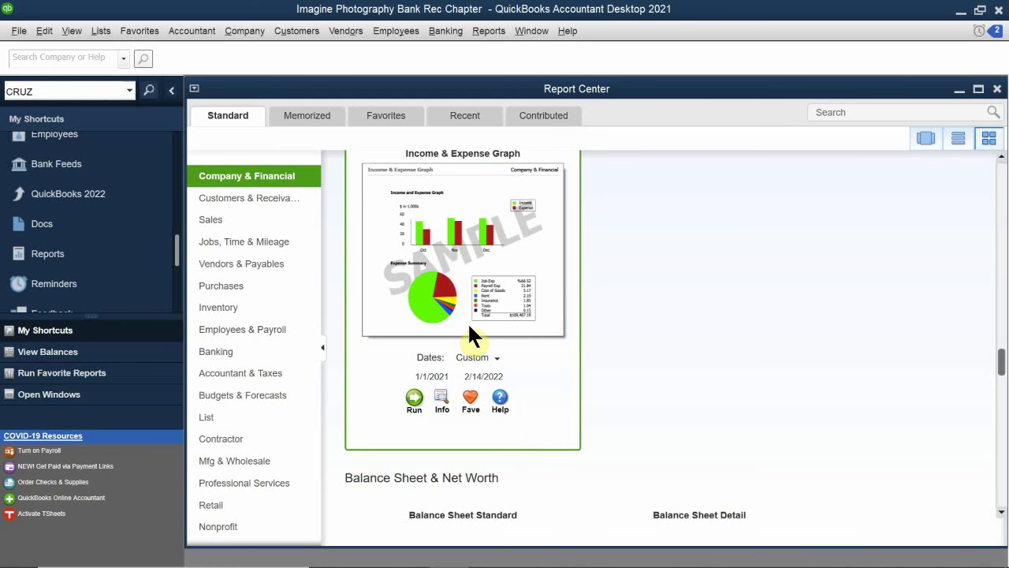
scroll(467, 327, "down", 10)
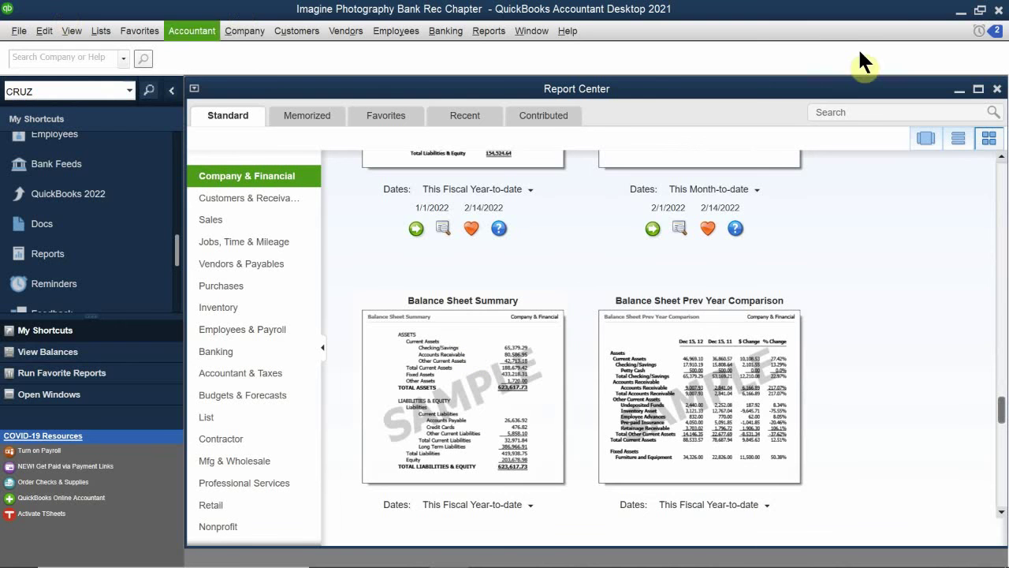
double_click(829, 94)
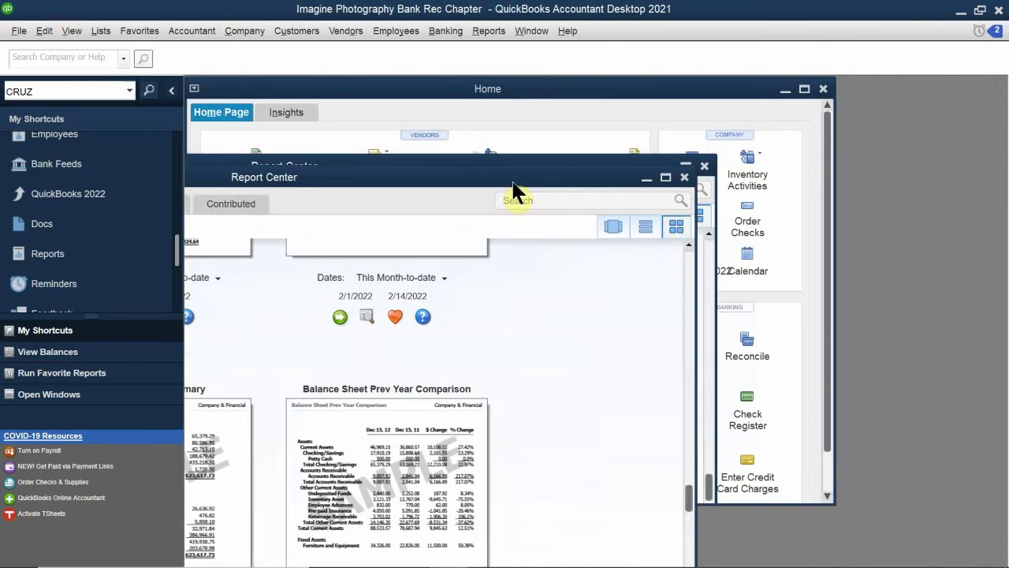
left_click(683, 179)
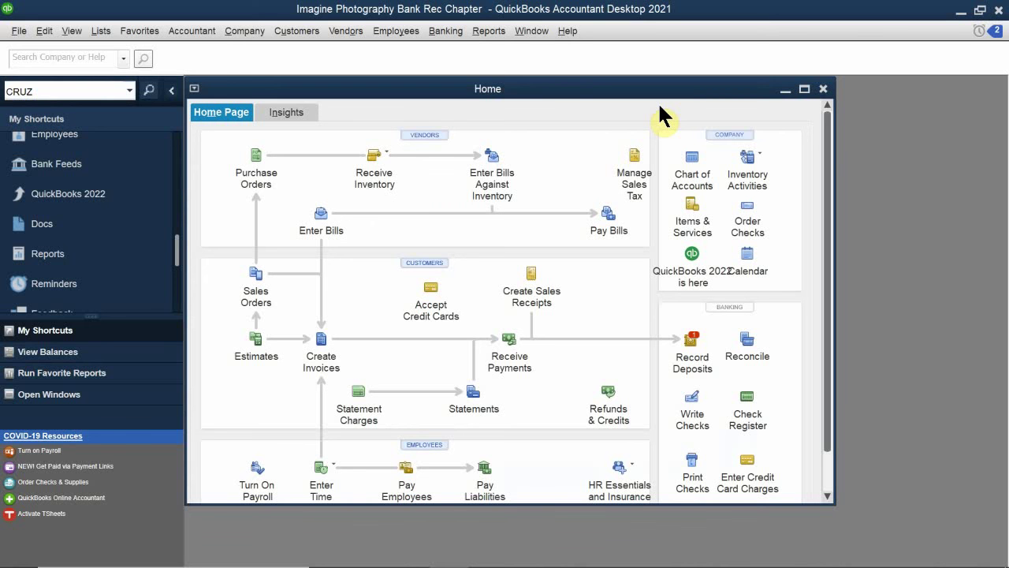
Open Process Multiple Reports and look through its list of memorized reports.
left_click(487, 32)
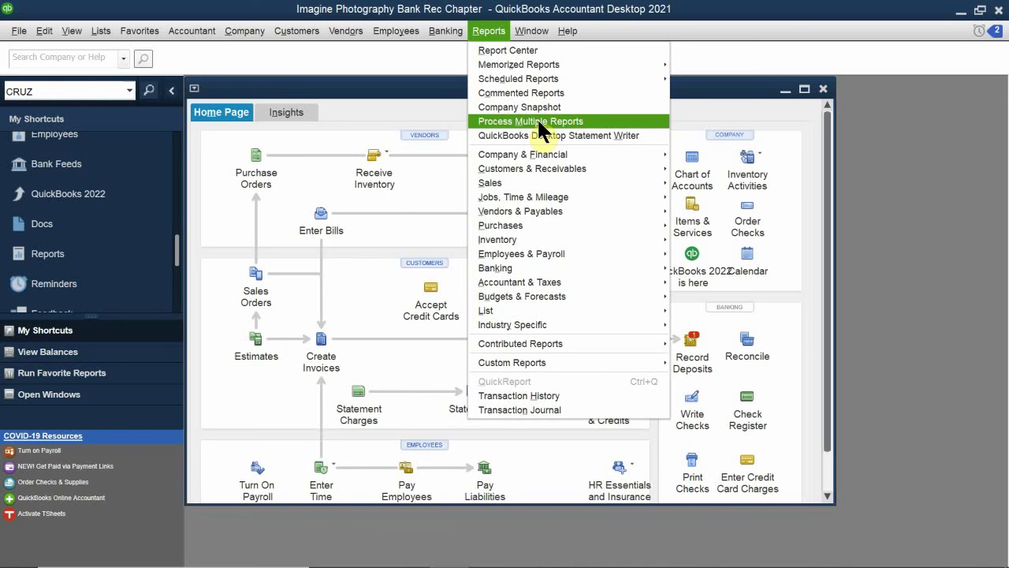
left_click(541, 126)
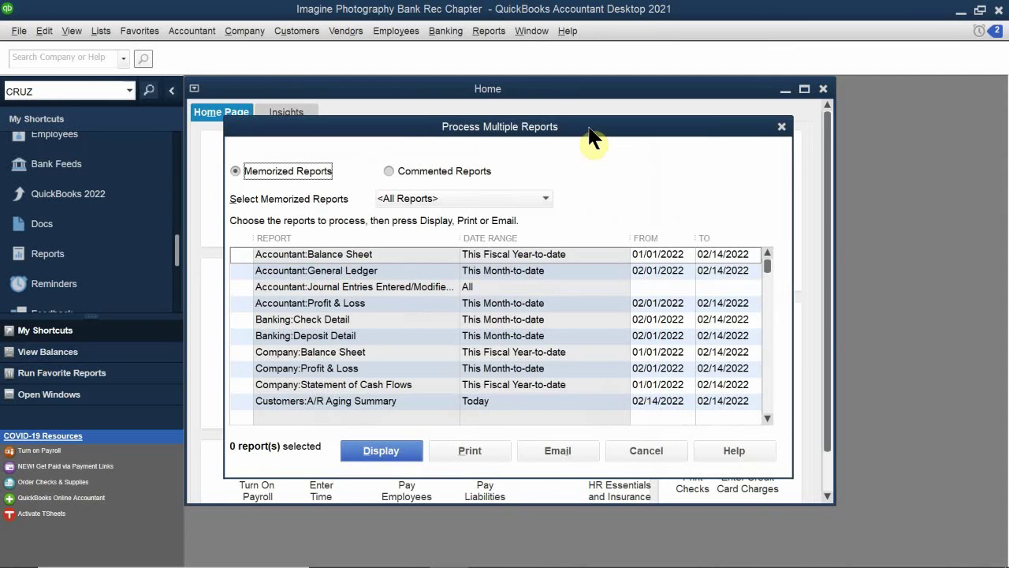
left_click_drag(592, 138, 590, 116)
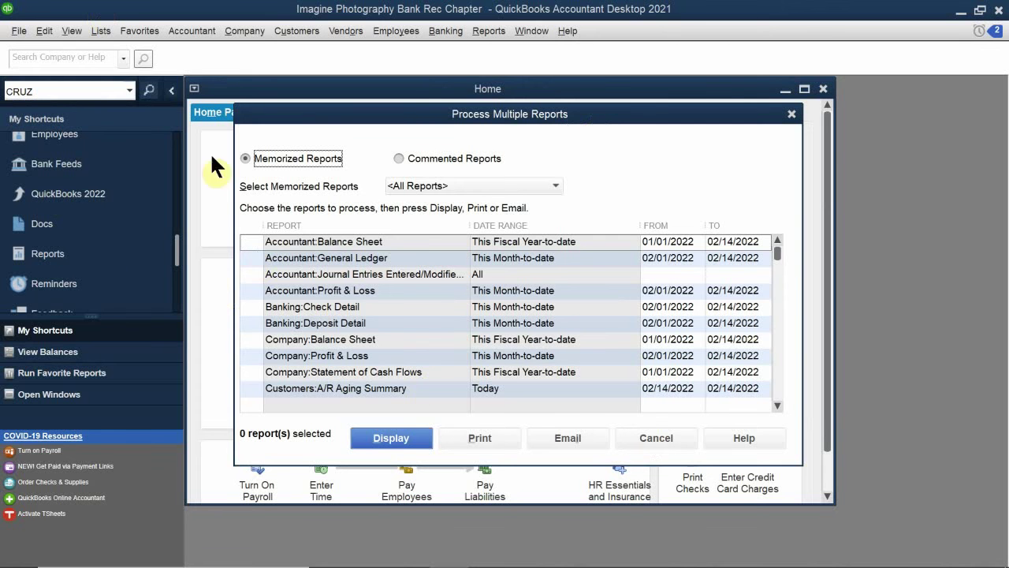
scroll(339, 325, "down", 10)
scroll(286, 334, "up", 10)
Check the Commented Reports list, then return to Memorized Reports with <All Reports> as the group.
left_click(478, 157)
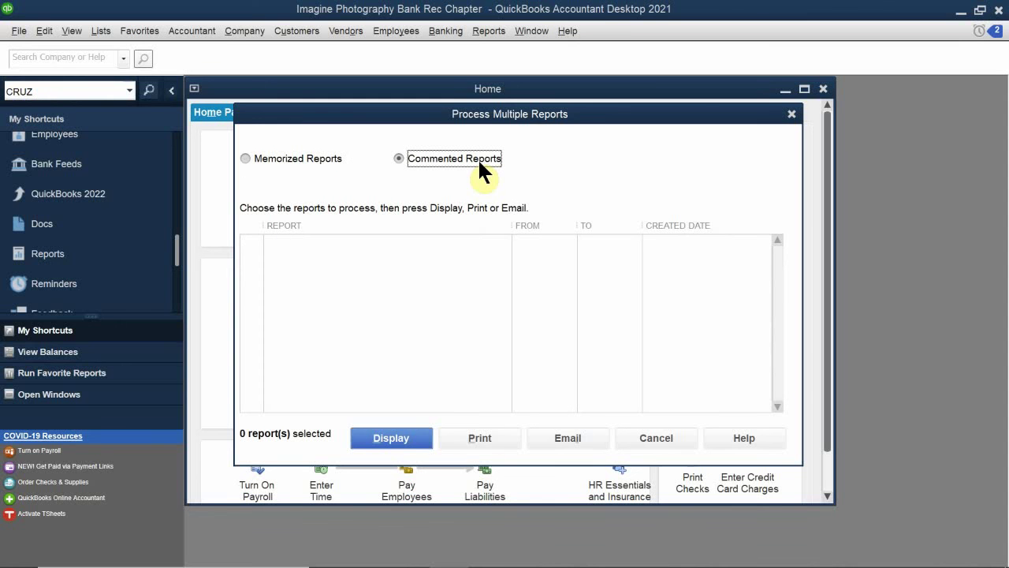
left_click(308, 159)
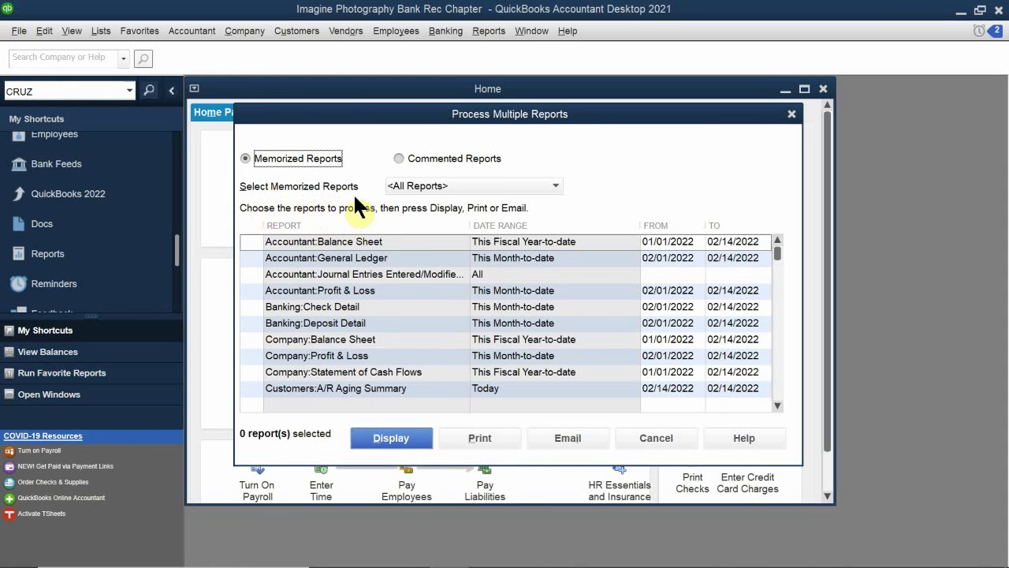
left_click(444, 178)
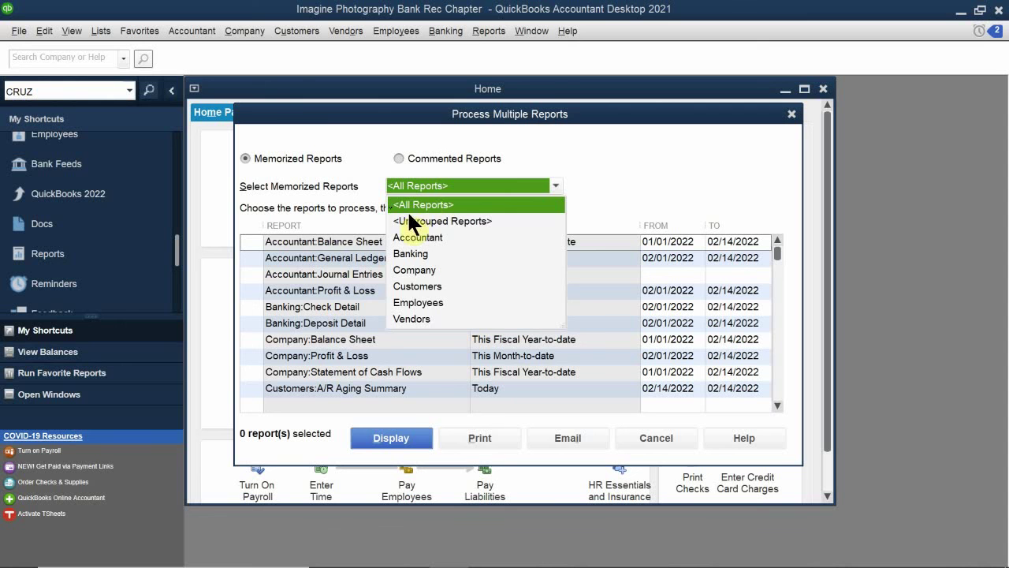
left_click(418, 203)
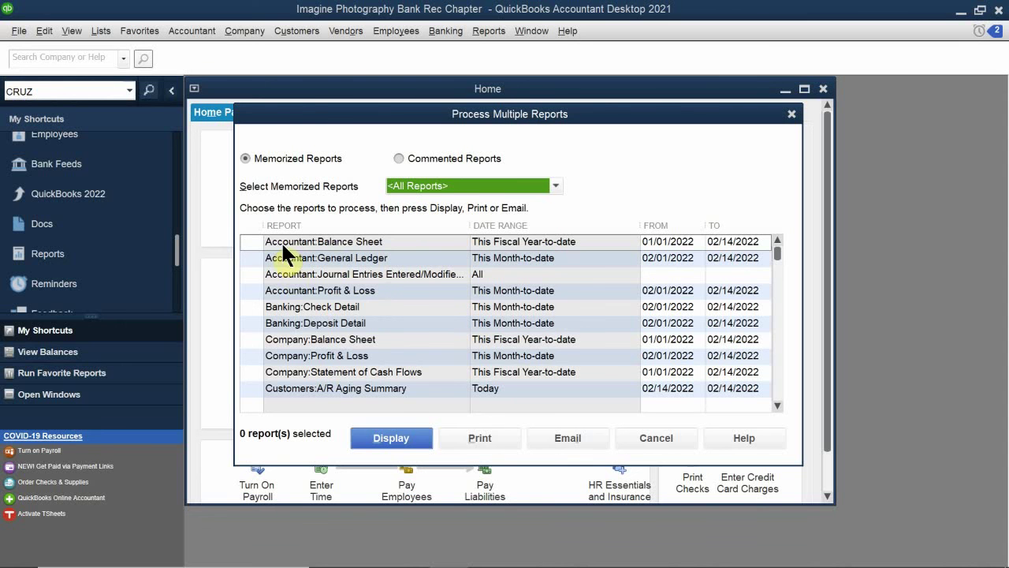
Select all the Accountant, Banking and Company memorized reports, from Accountant:Balance Sheet through Company:Statement of Cash Flows.
left_click(245, 239)
left_click(252, 258)
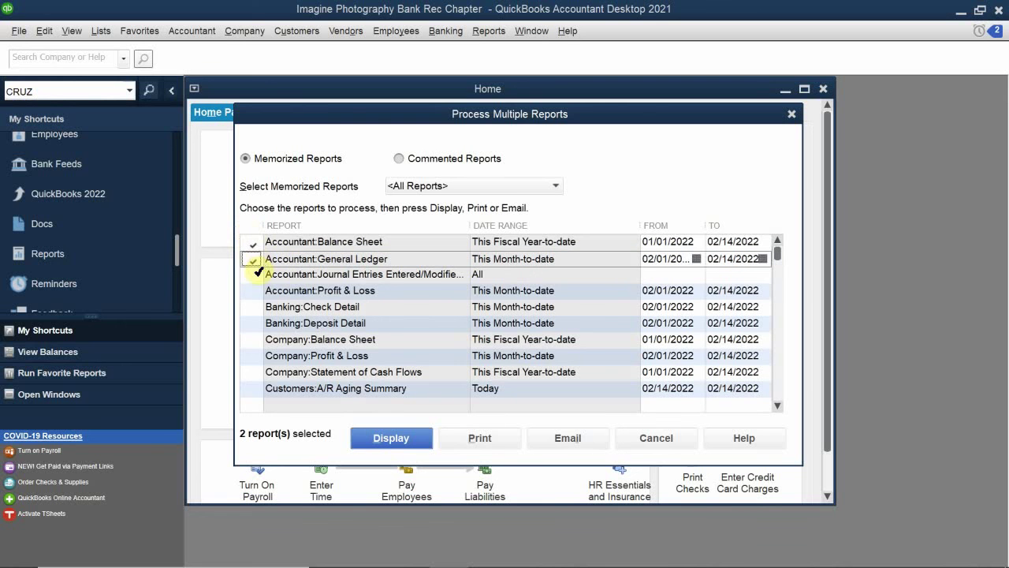
left_click(254, 275)
left_click(253, 291)
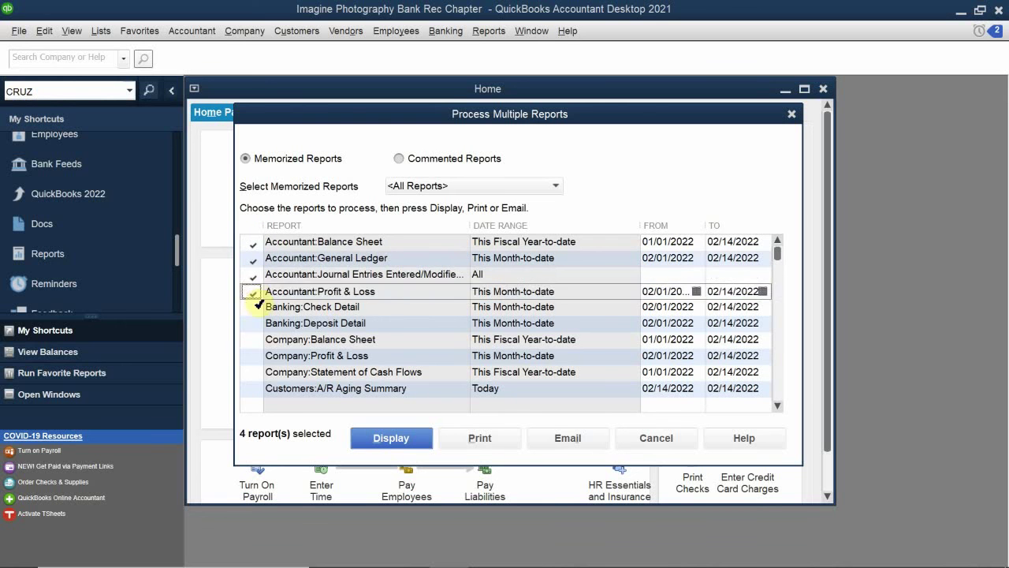
left_click(254, 308)
left_click(252, 323)
left_click(251, 340)
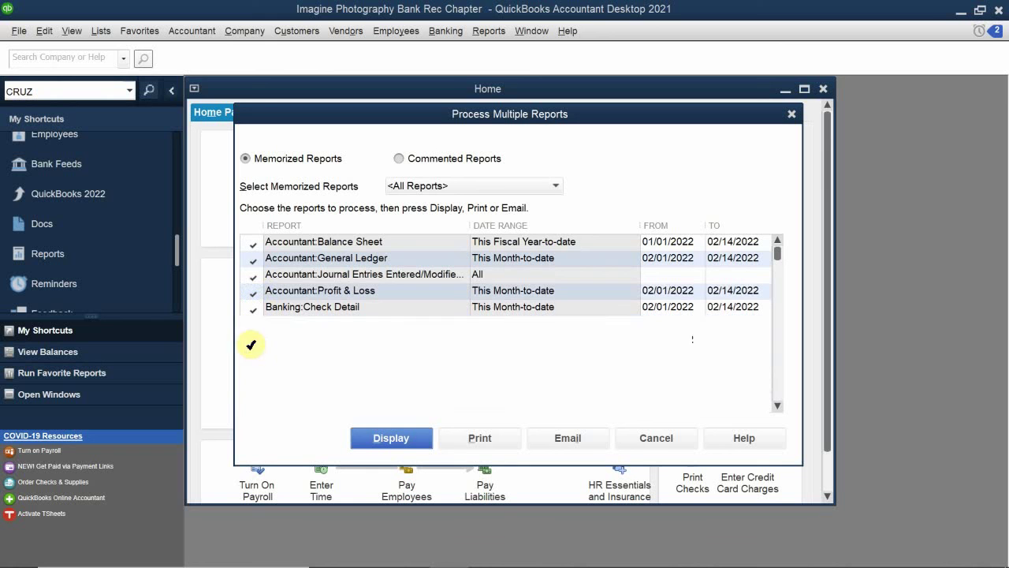
left_click(249, 358)
left_click(252, 374)
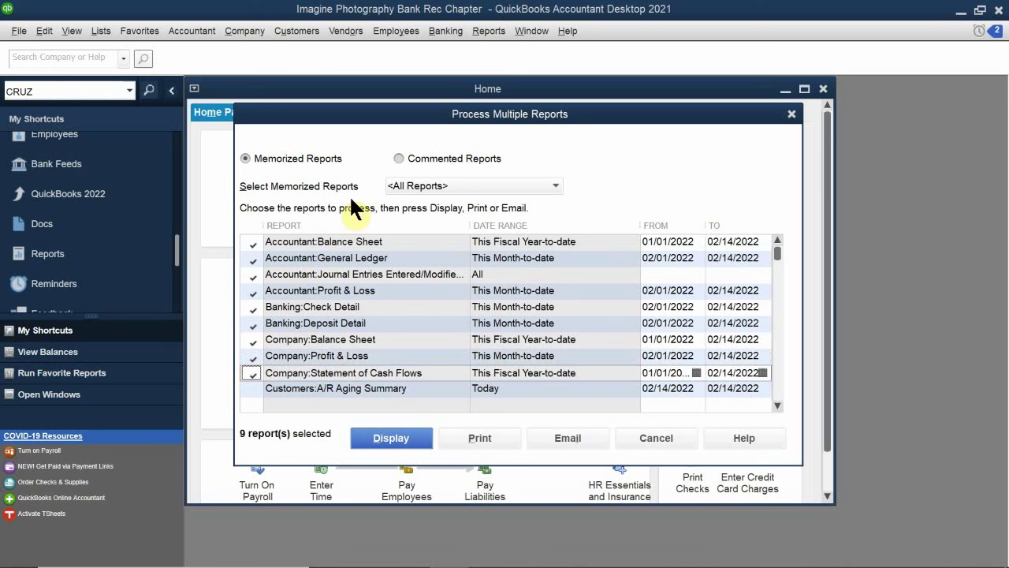
Add Employees:Payroll Item Detail, Employees:Payroll Summary and Vendors:Unpaid Bills Detail to the selected reports.
scroll(413, 299, "down", 5)
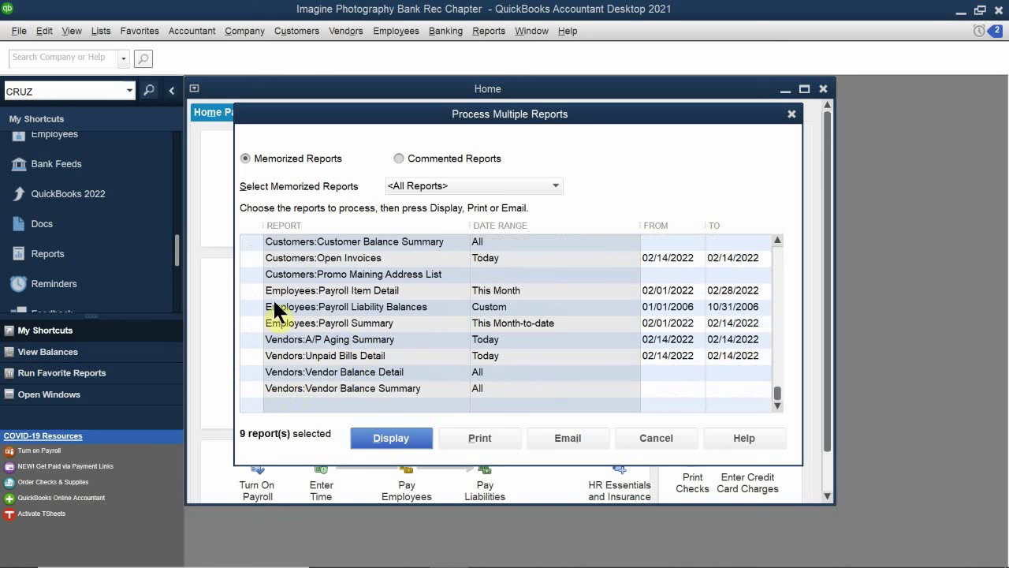
left_click(254, 292)
left_click(252, 324)
left_click(250, 358)
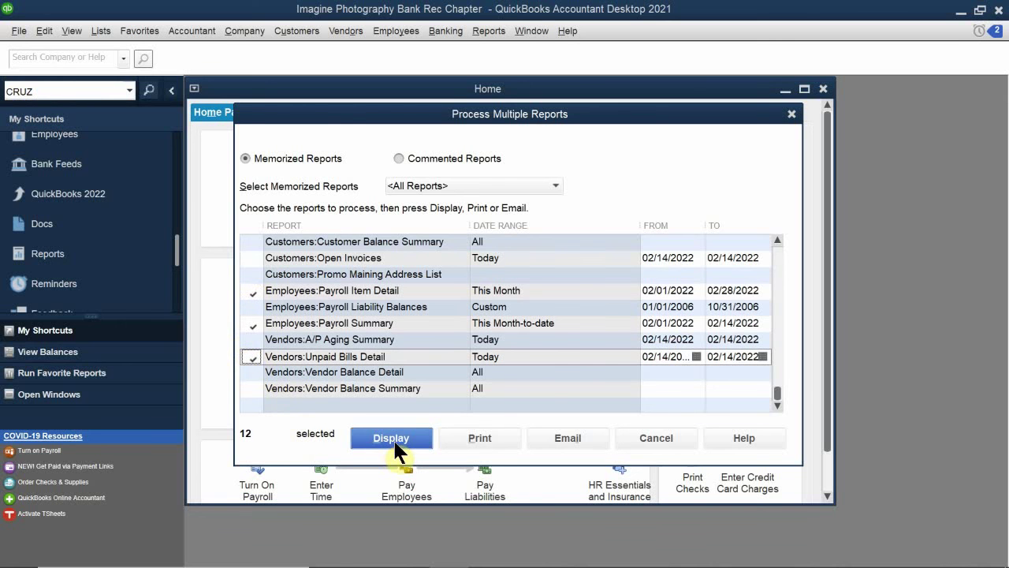
Review the report selection and display all selected reports, dismissing the notices about collapsing and expanding transactions.
scroll(492, 237, "up", 5)
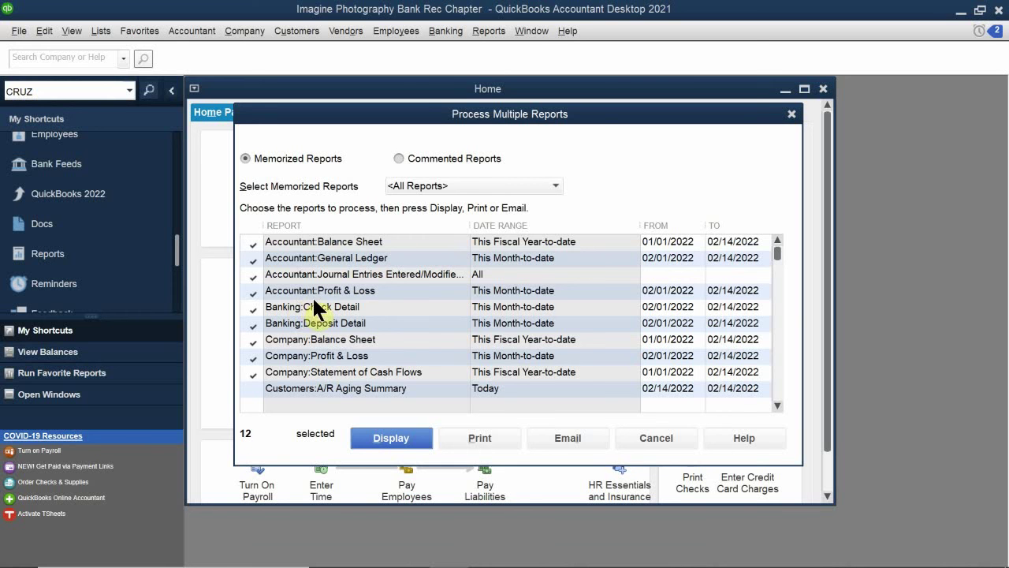
scroll(325, 312, "down", 4)
scroll(327, 319, "up", 4)
left_click(365, 438)
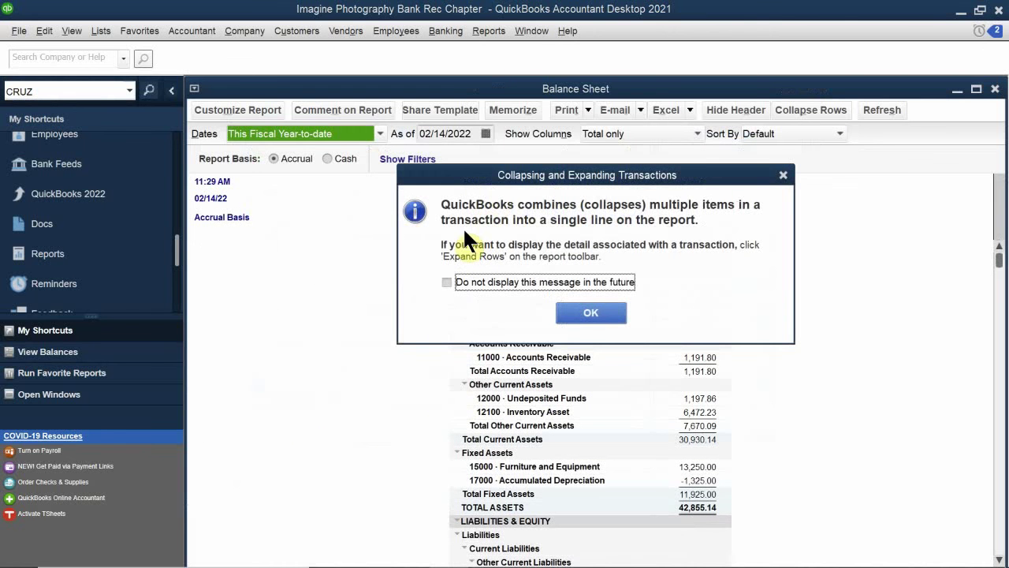
left_click(588, 310)
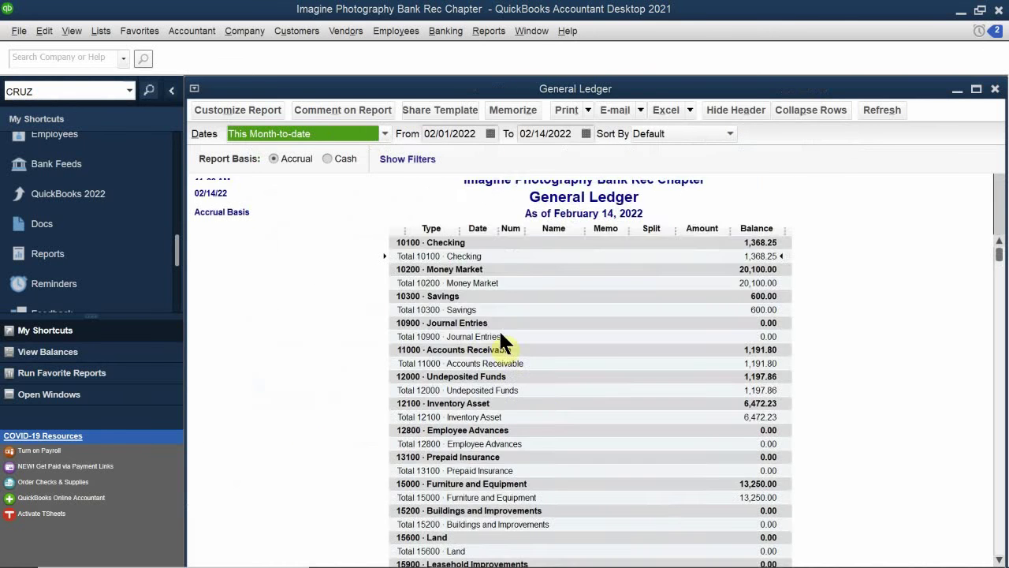
left_click(569, 313)
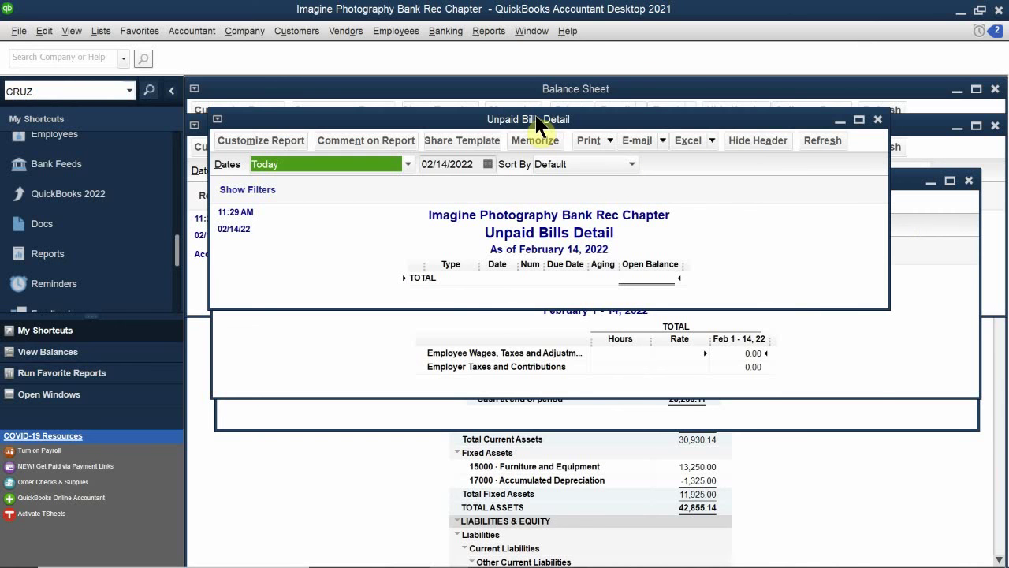
Spread out the overlapping Unpaid Bills Detail, Payroll Summary and Payroll Item Detail report windows.
left_click_drag(538, 119, 561, 342)
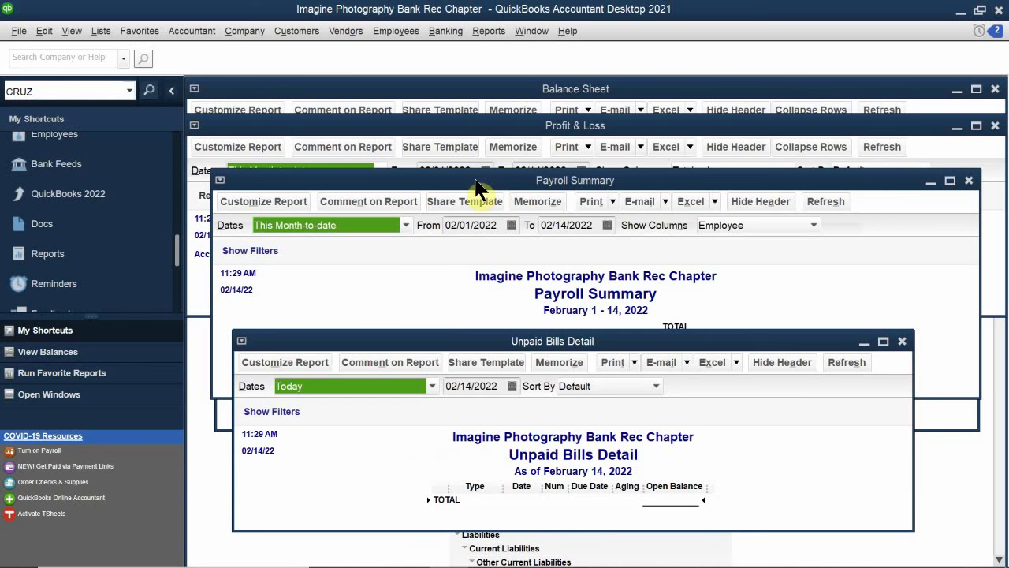
left_click_drag(490, 181, 731, 244)
left_click_drag(491, 192, 575, 171)
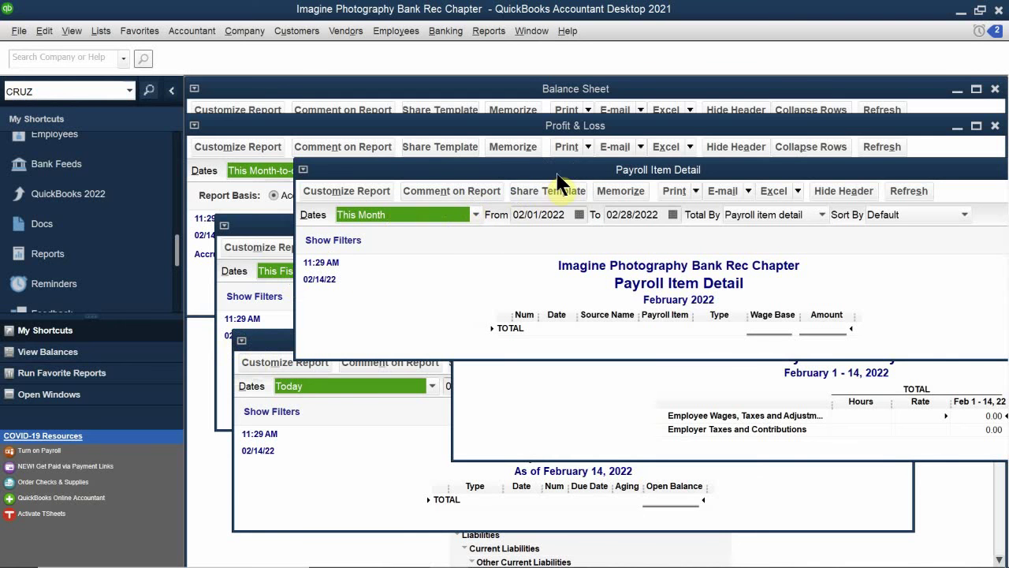
Move the Payroll Item Detail and Payroll Summary windows aside and close both reports.
left_click_drag(569, 168, 252, 339)
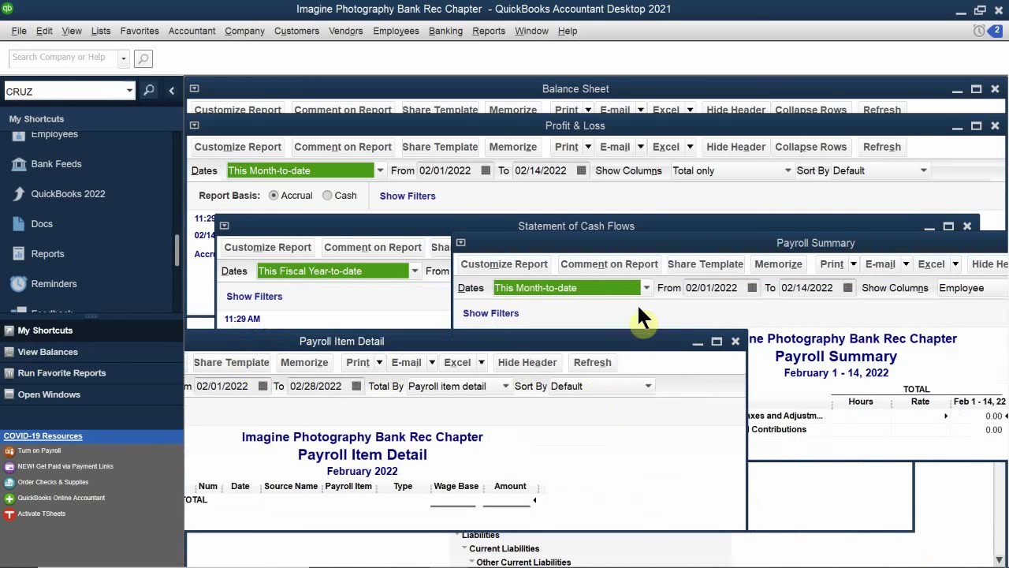
left_click(735, 341)
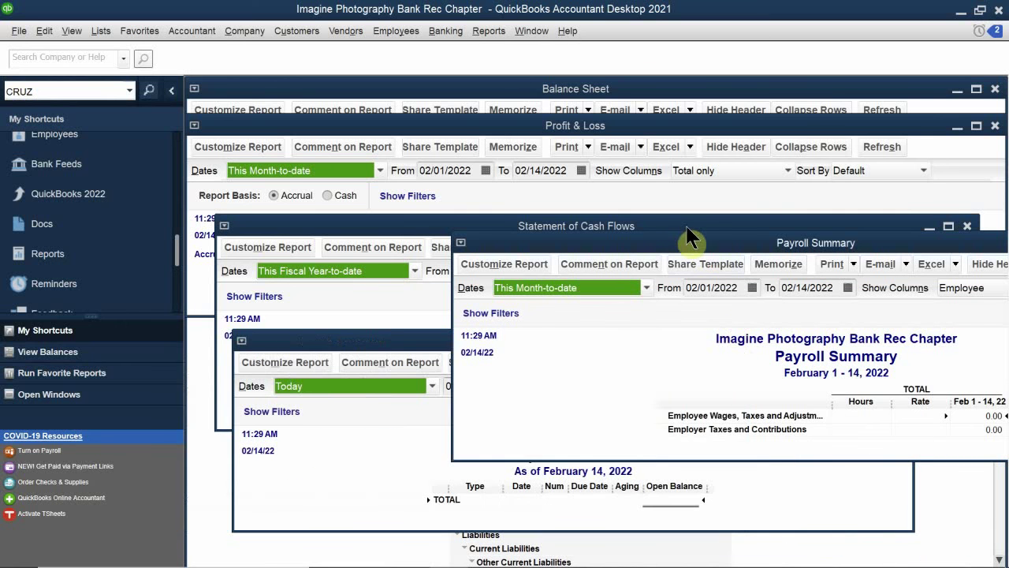
left_click_drag(651, 247, 241, 295)
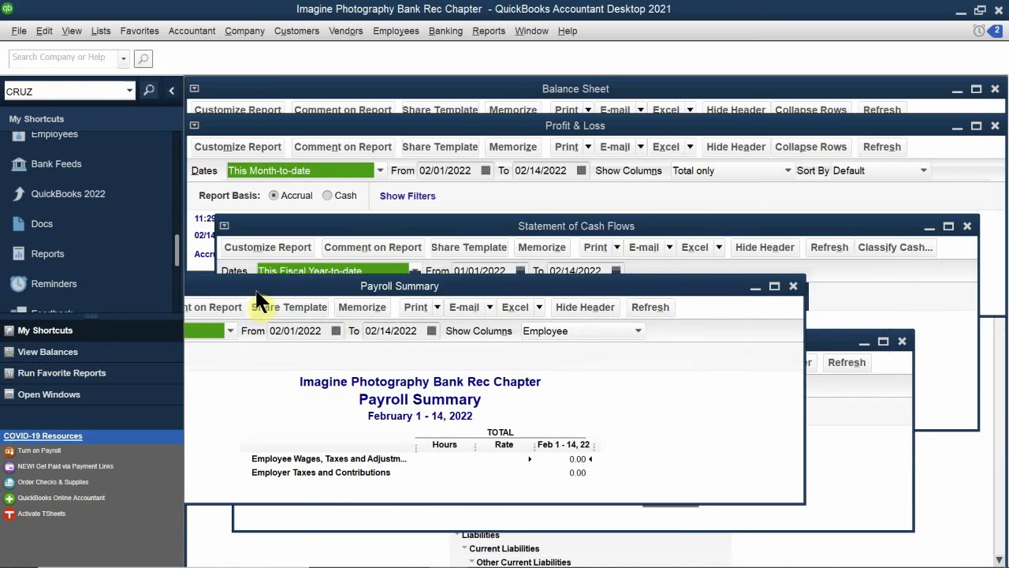
left_click(792, 286)
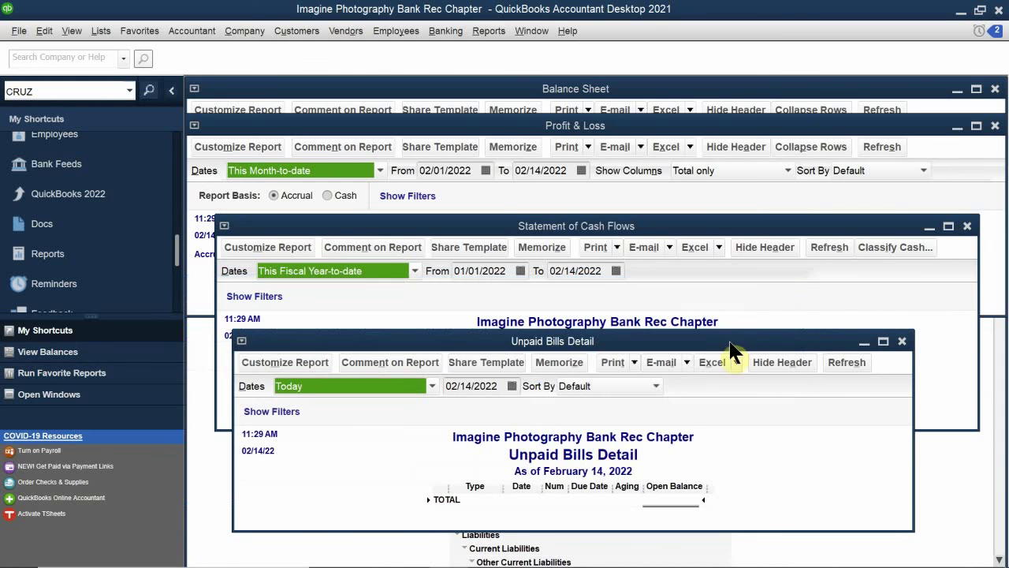
Move Unpaid Bills Detail and Statement of Cash Flows clear of the Profit & Loss report, and bring Unpaid Bills Detail to the front.
left_click_drag(723, 347, 746, 294)
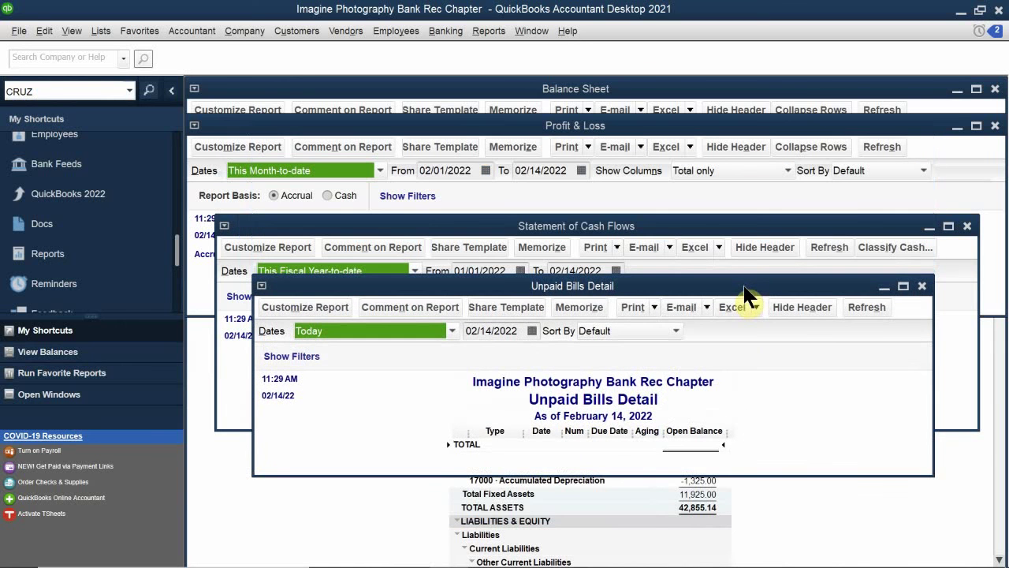
left_click_drag(744, 293, 712, 419)
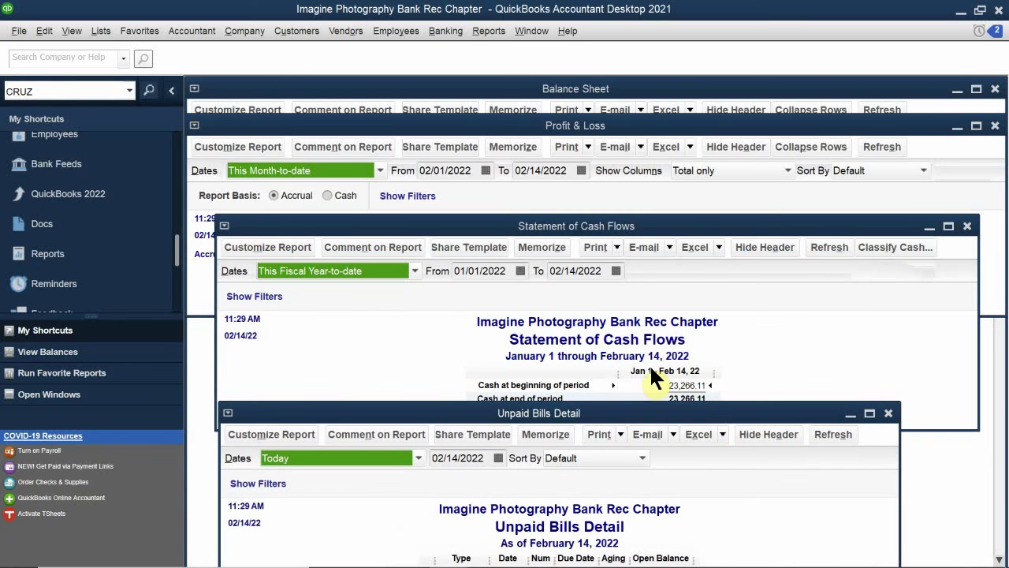
left_click_drag(619, 227, 771, 311)
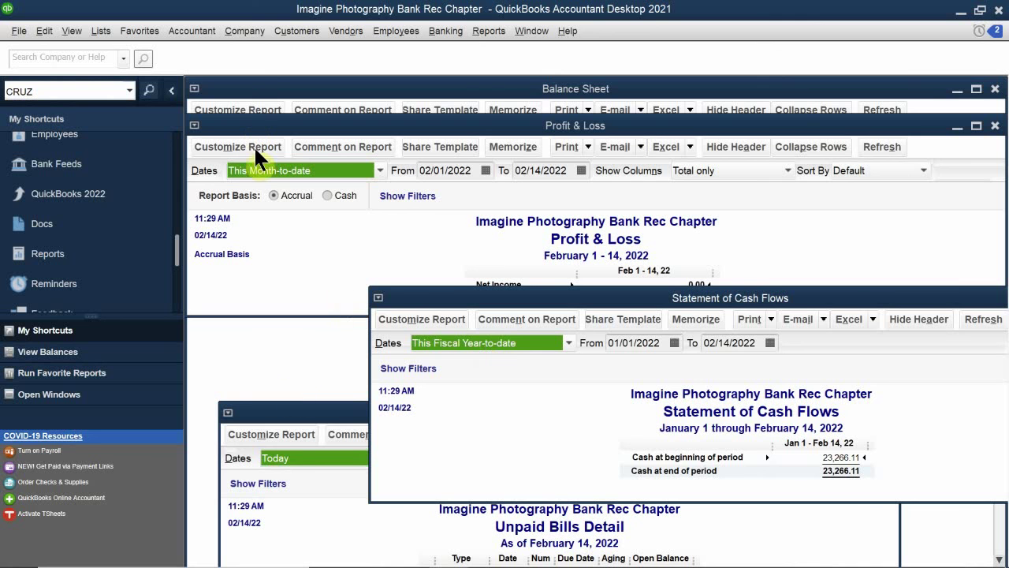
left_click(333, 427)
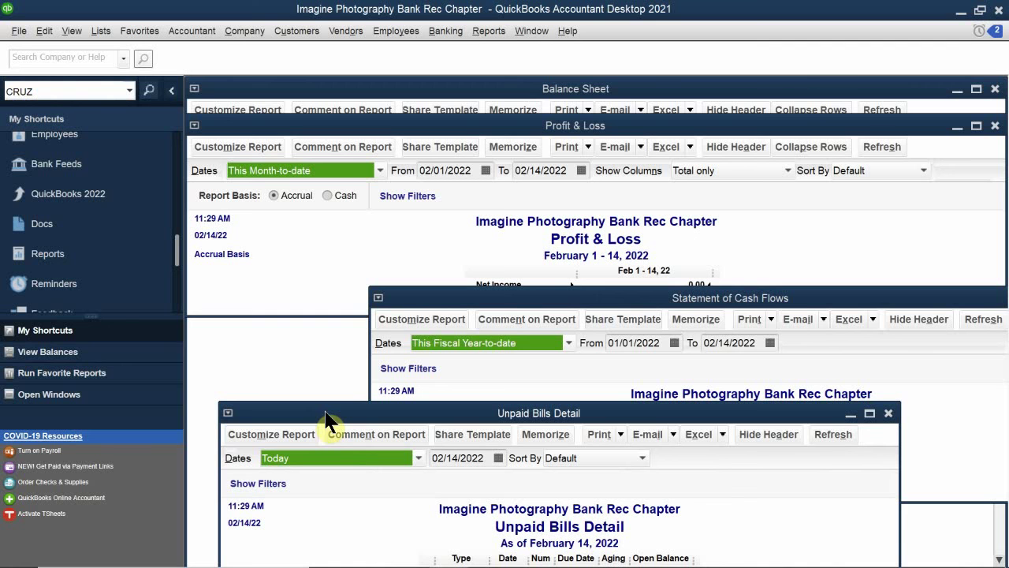
mouse_move(442, 565)
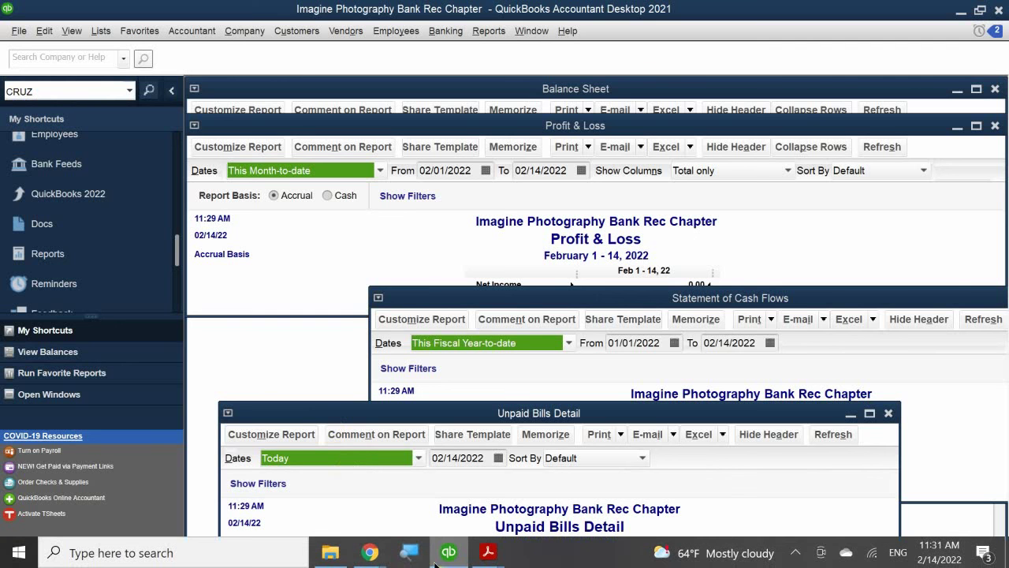
Switch to the QB 2021 CH 6 PDF in Acrobat Reader and go to the Review Questions on textbook page 250.
mouse_move(489, 558)
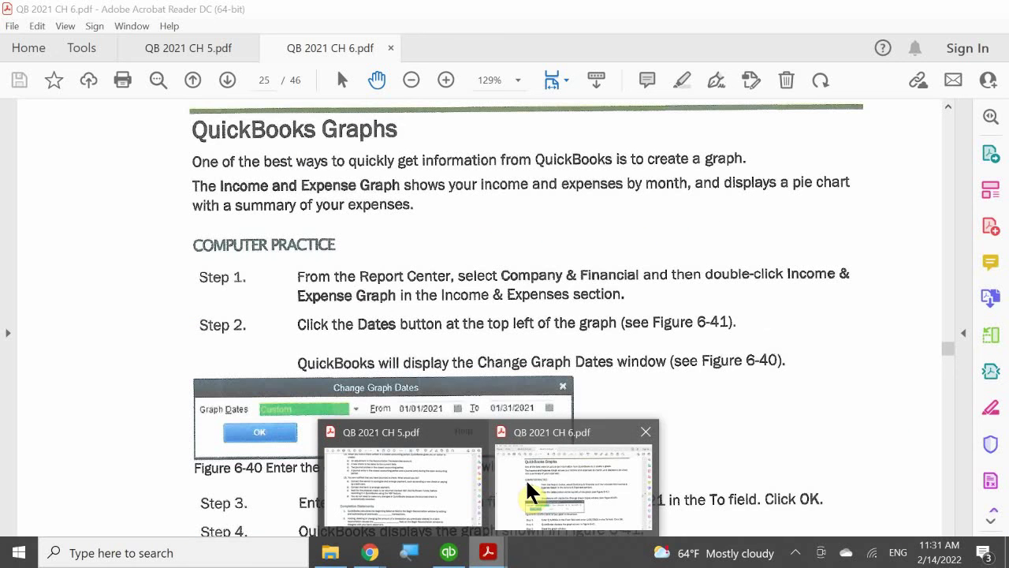
left_click(525, 479)
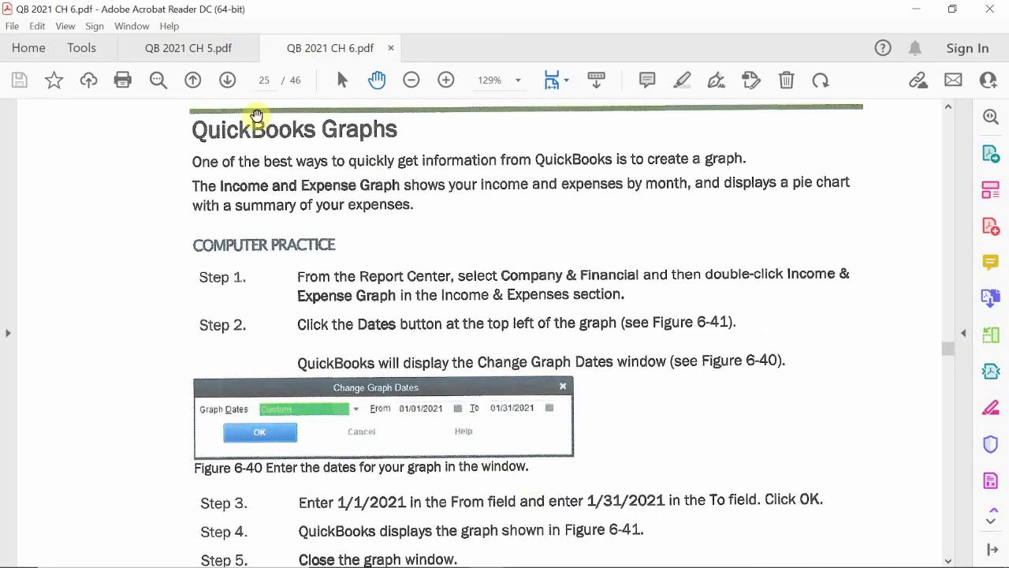
left_click(221, 82)
left_click(221, 82)
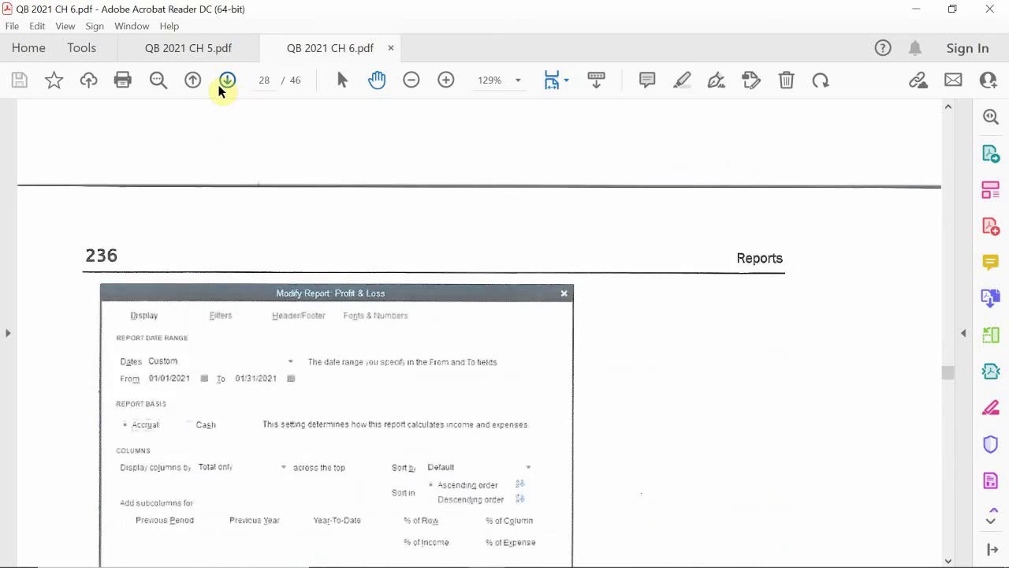
left_click(222, 82)
left_click(221, 82)
left_click(222, 82)
left_click(221, 82)
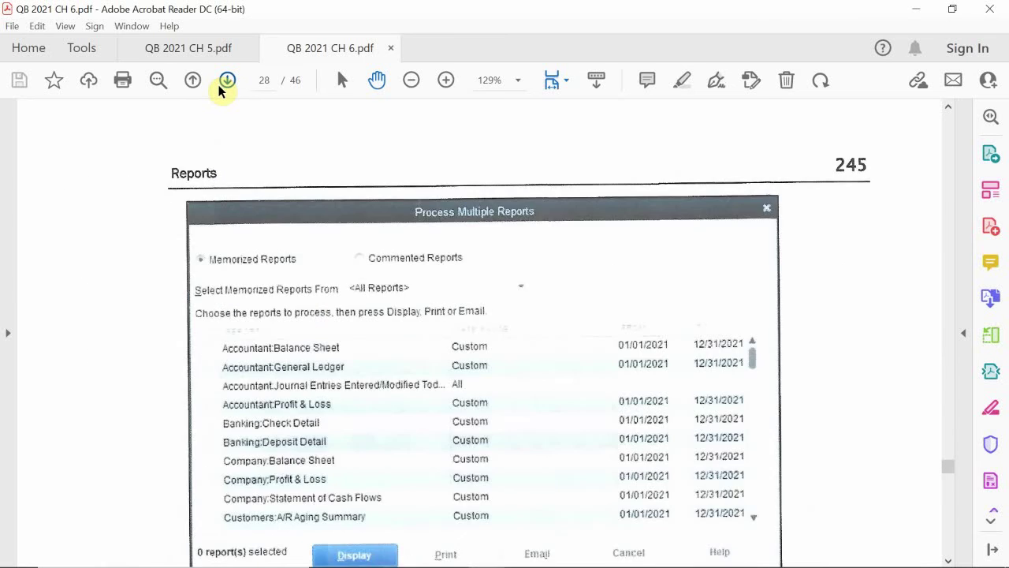
left_click(222, 82)
left_click(219, 84)
left_click(219, 84)
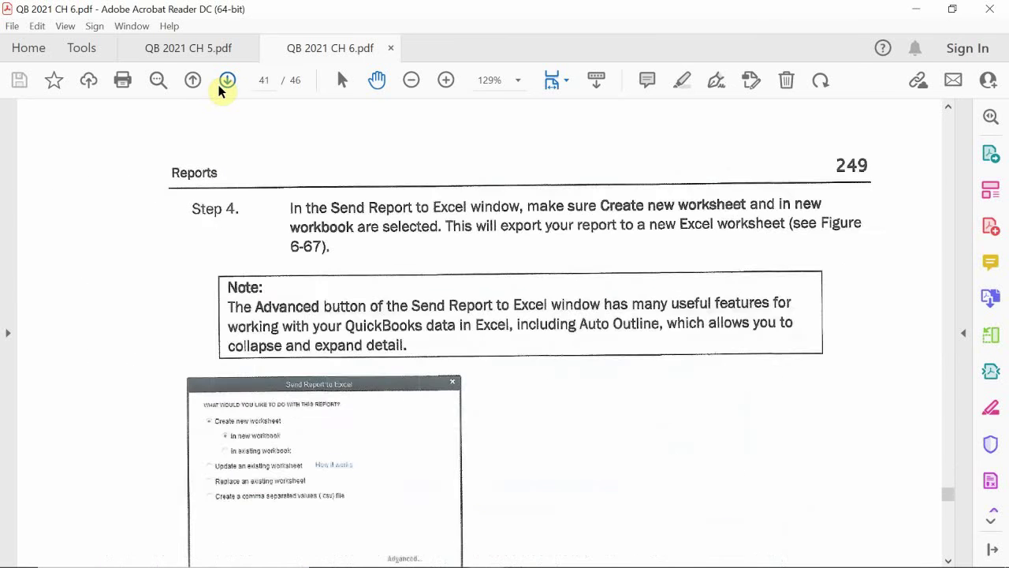
left_click(219, 84)
left_click(220, 83)
left_click(219, 84)
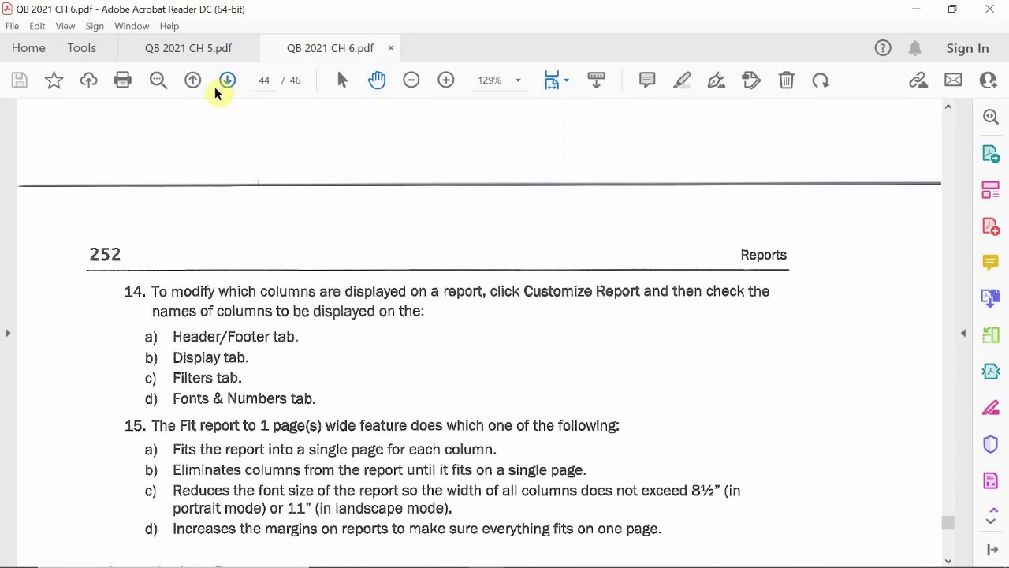
left_click(193, 82)
left_click(193, 81)
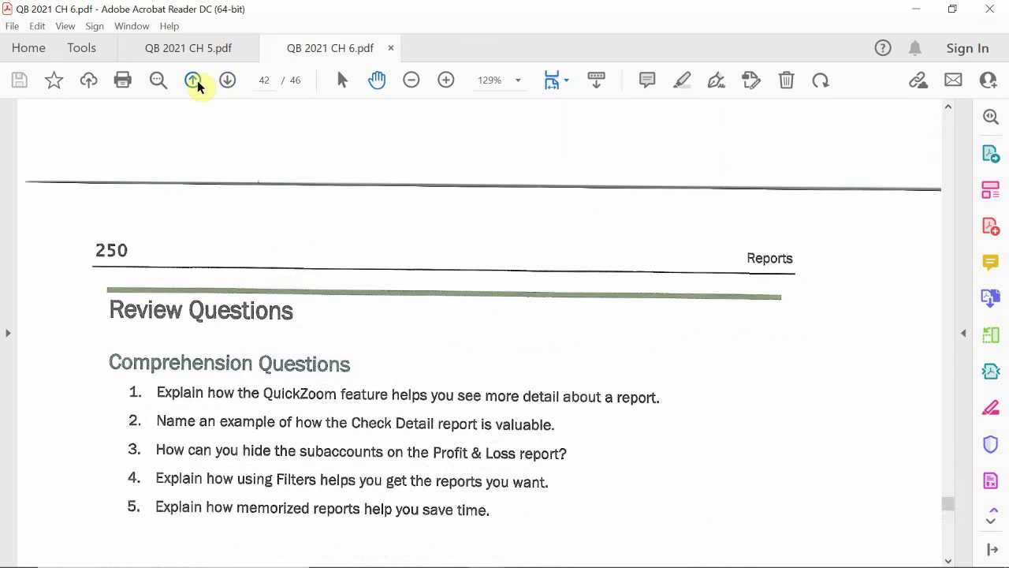
Read through the Comprehension Questions and Multiple Choice questions 1 to 5 on page 250.
scroll(320, 241, "down", 3)
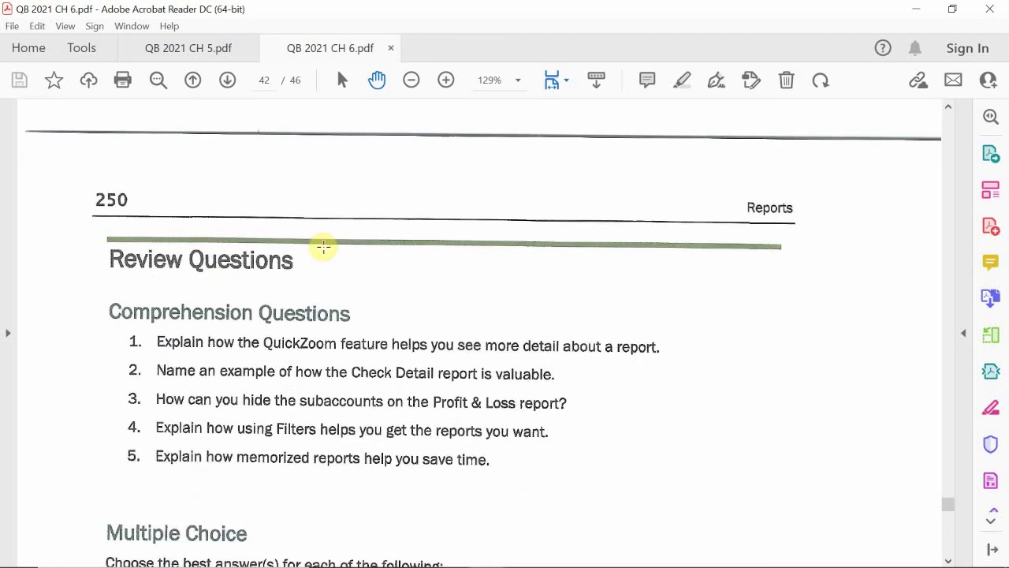
scroll(323, 246, "down", 4)
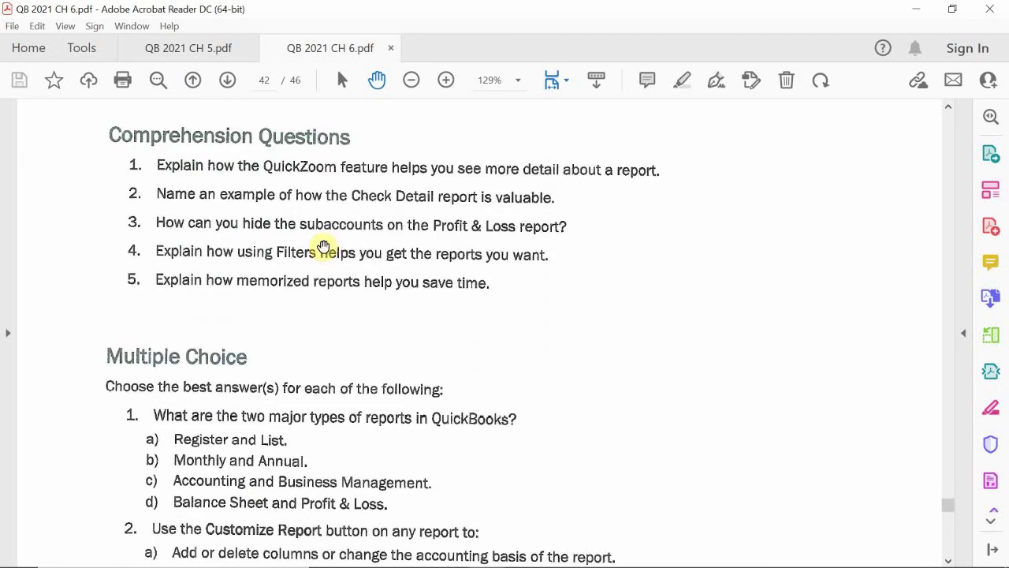
scroll(323, 246, "down", 3)
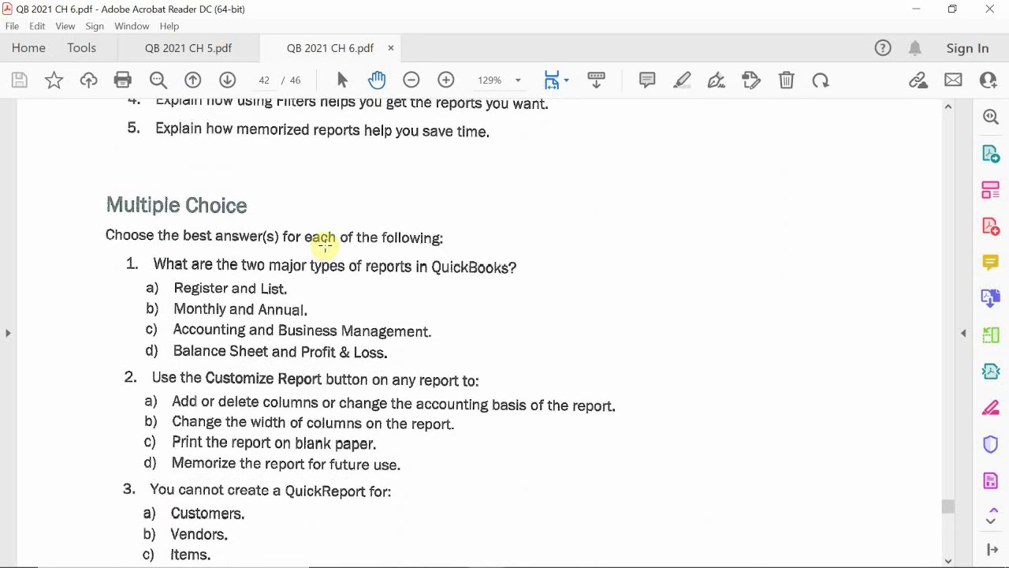
scroll(317, 250, "up", 1)
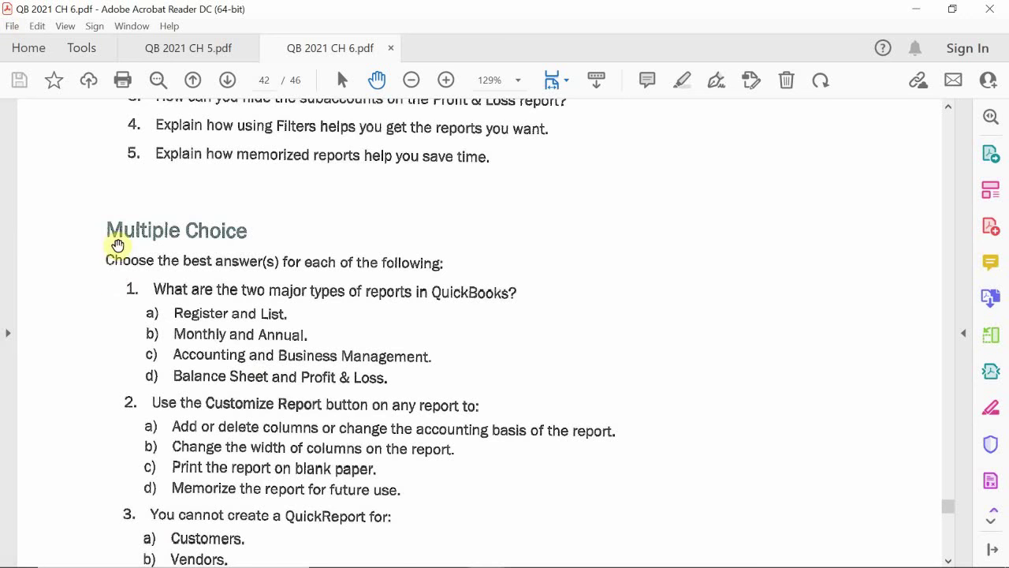
scroll(102, 336, "down", 3)
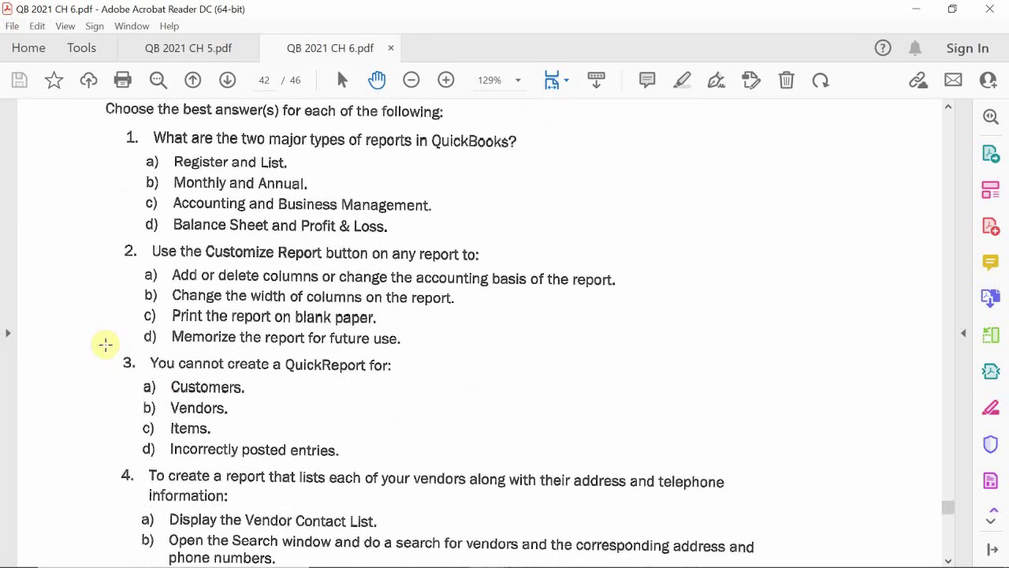
key("ctrl+shift+d")
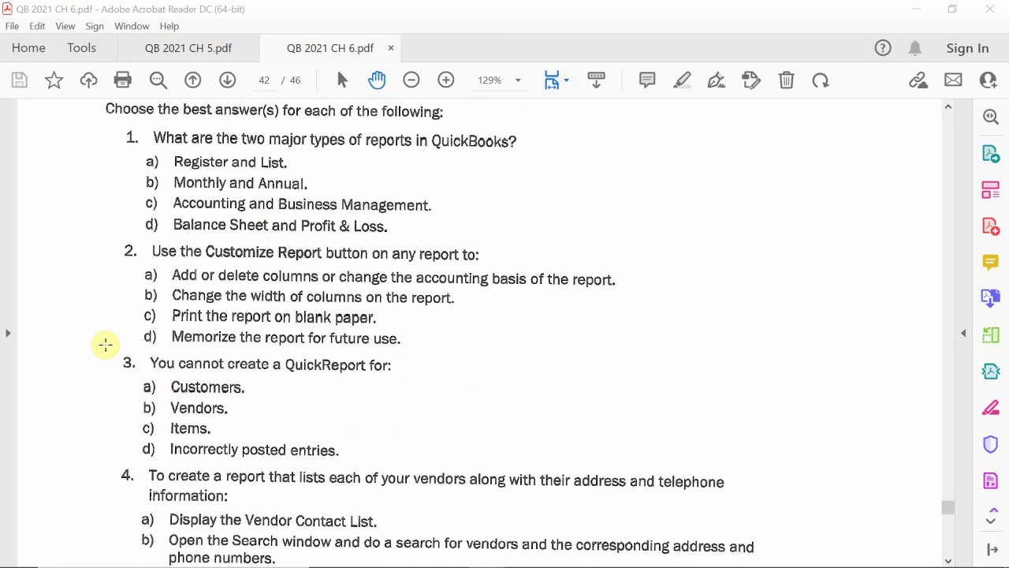
scroll(101, 345, "down", 4)
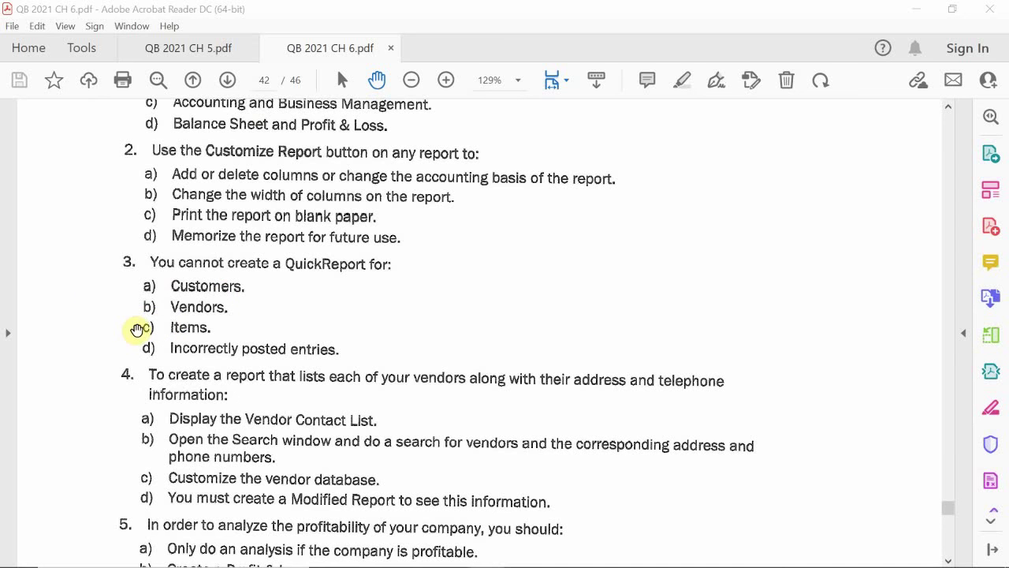
scroll(143, 319, "down", 1)
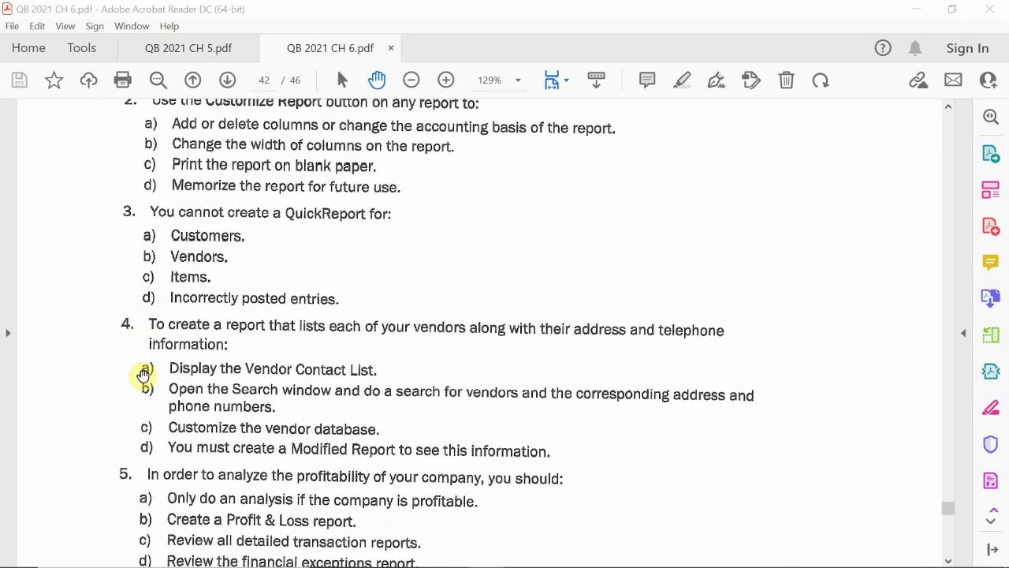
scroll(143, 375, "down", 1)
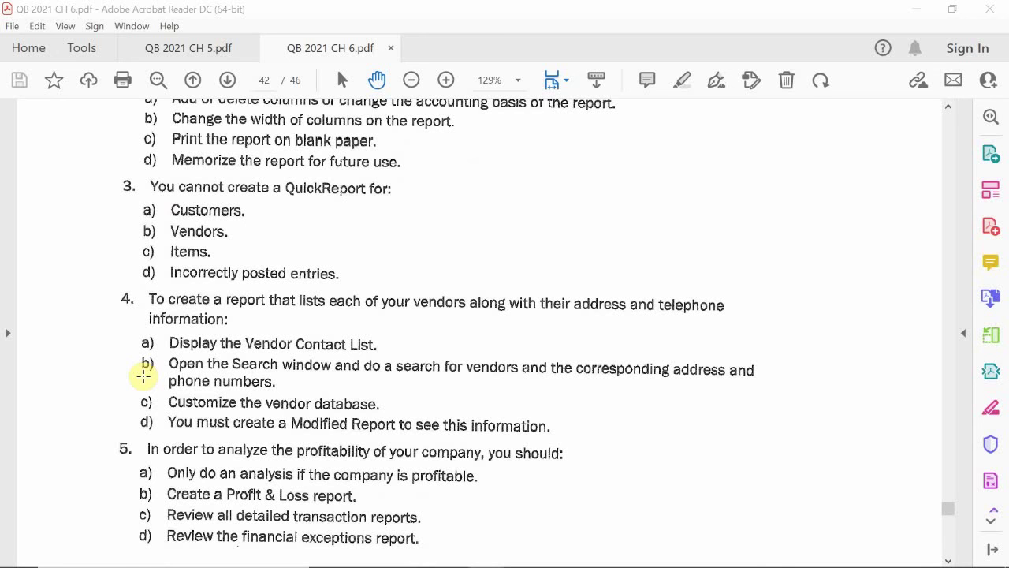
scroll(143, 377, "down", 3)
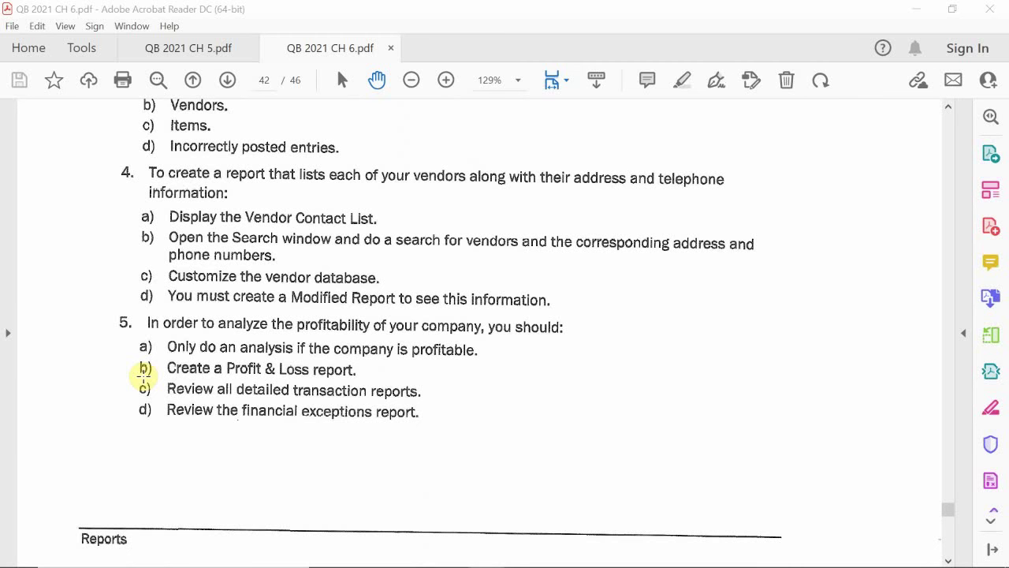
Read Multiple Choice questions 6 to 9 on page 251, covering income analysis, customer balances, headers and multiple reports.
scroll(143, 377, "down", 8)
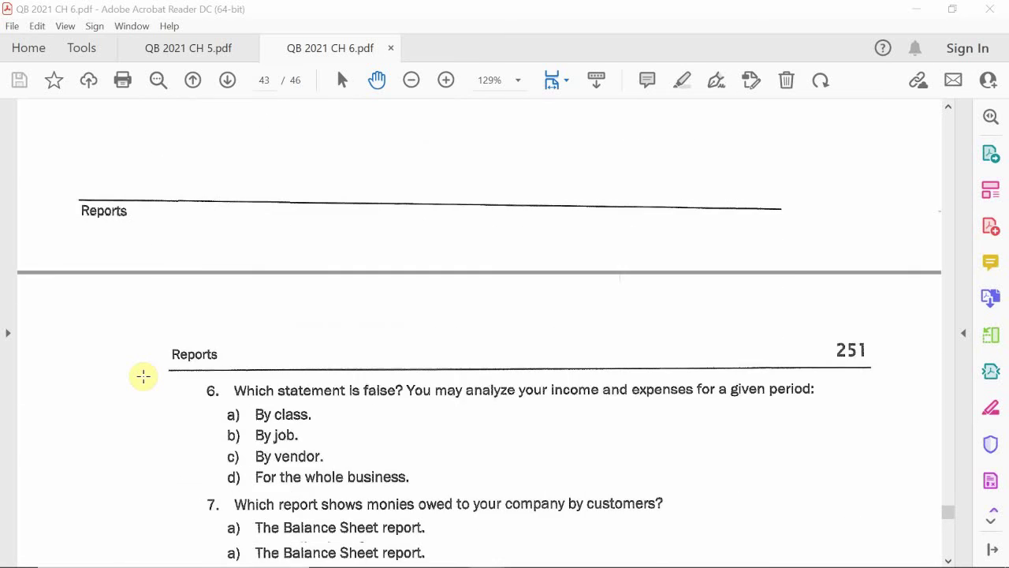
scroll(143, 377, "down", 4)
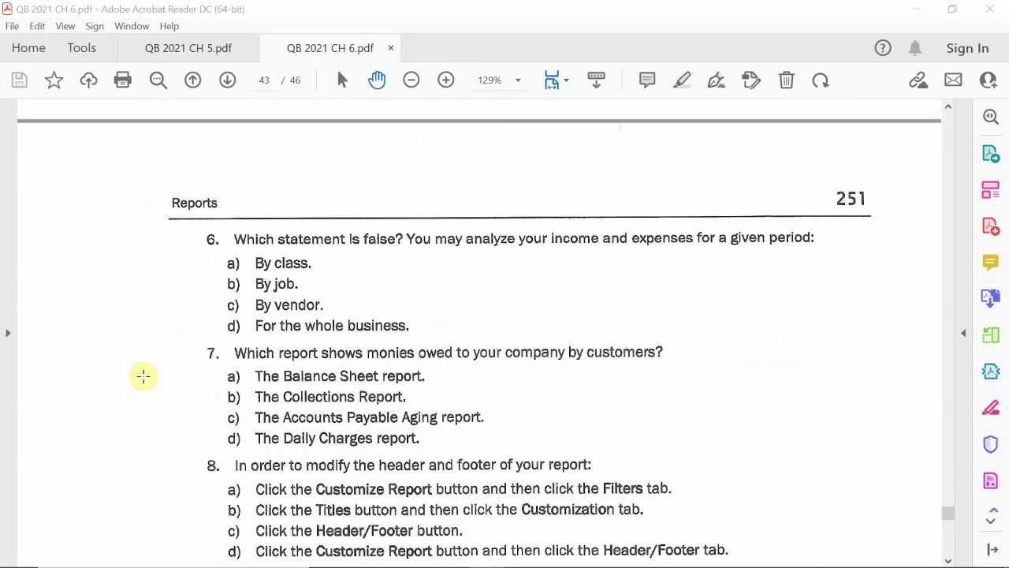
scroll(144, 377, "up", 1)
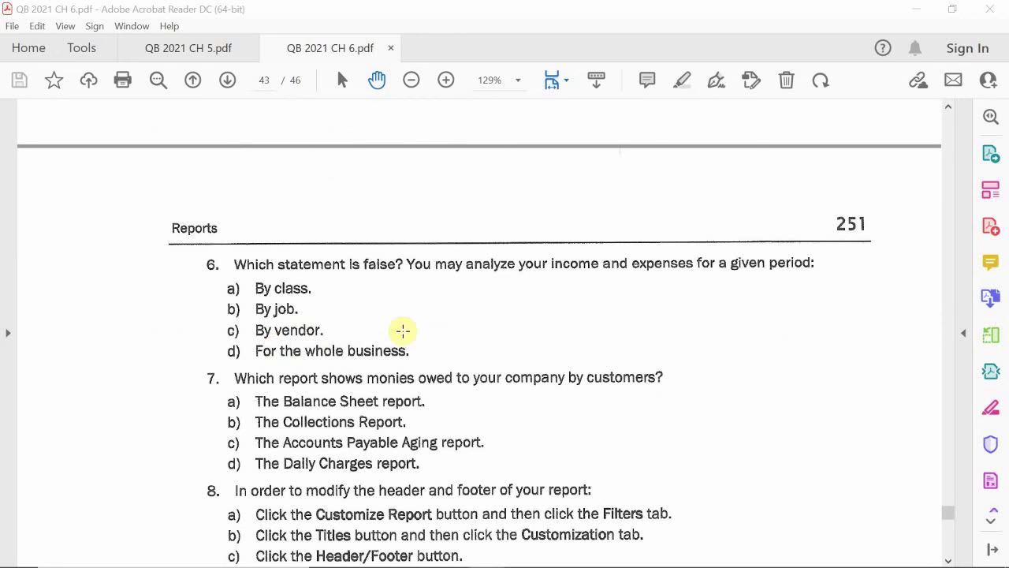
scroll(403, 330, "down", 4)
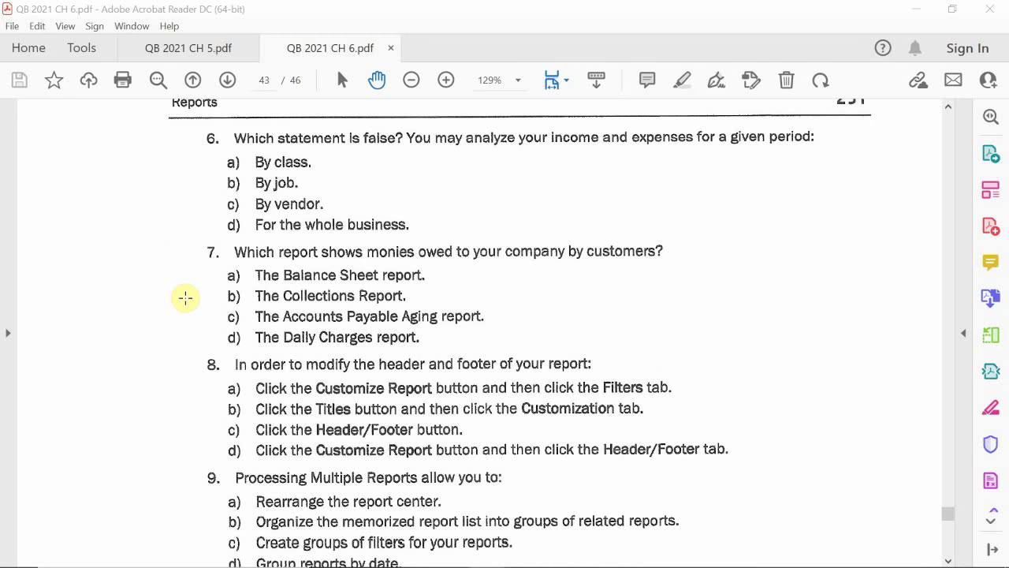
scroll(185, 298, "down", 2)
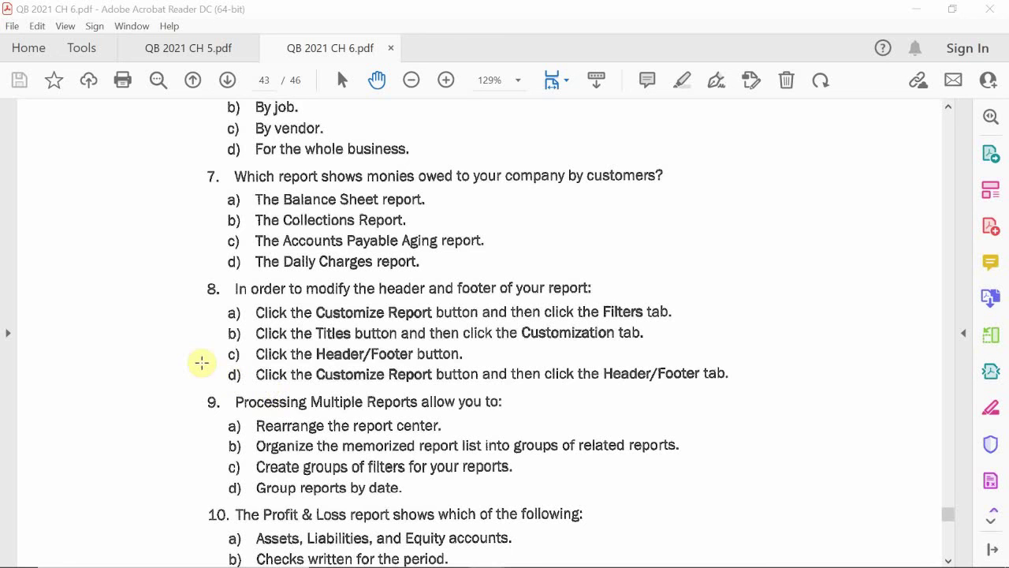
scroll(200, 360, "down", 2)
scroll(200, 365, "down", 3)
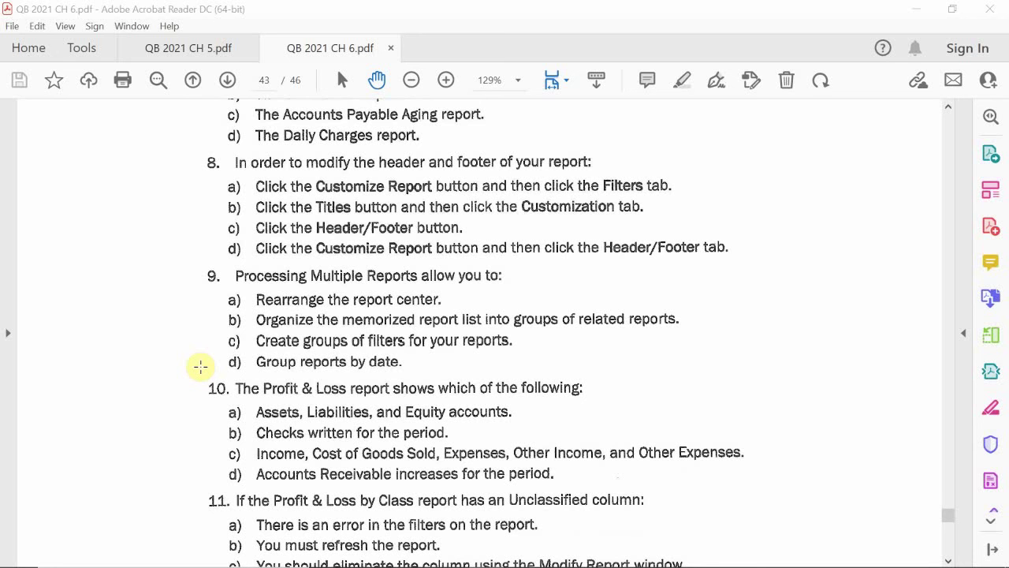
Review Multiple Choice questions 10 to 13 on page 251, about Profit & Loss content, unclassified columns, exporting and filters.
scroll(200, 366, "down", 3)
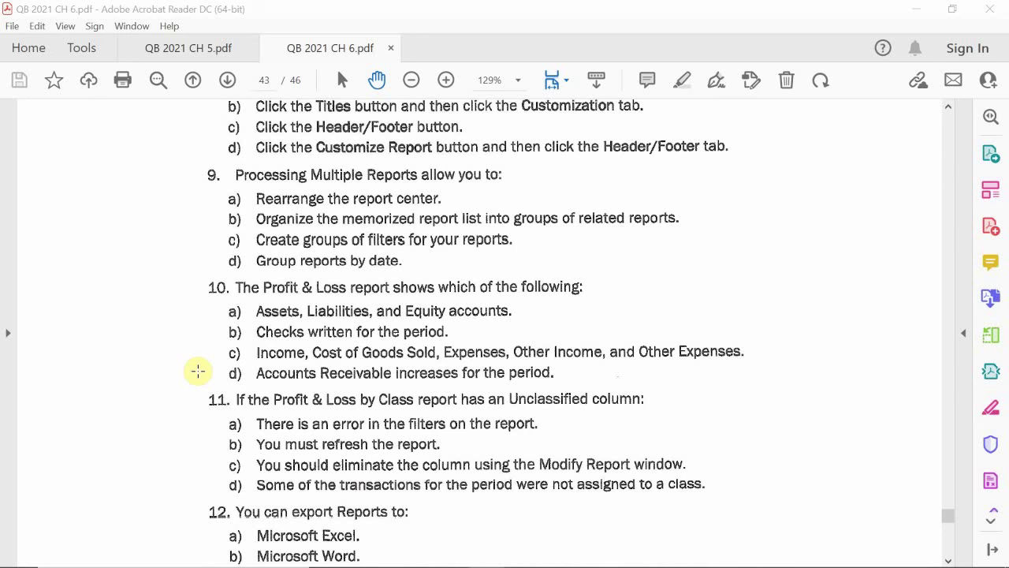
scroll(198, 371, "down", 2)
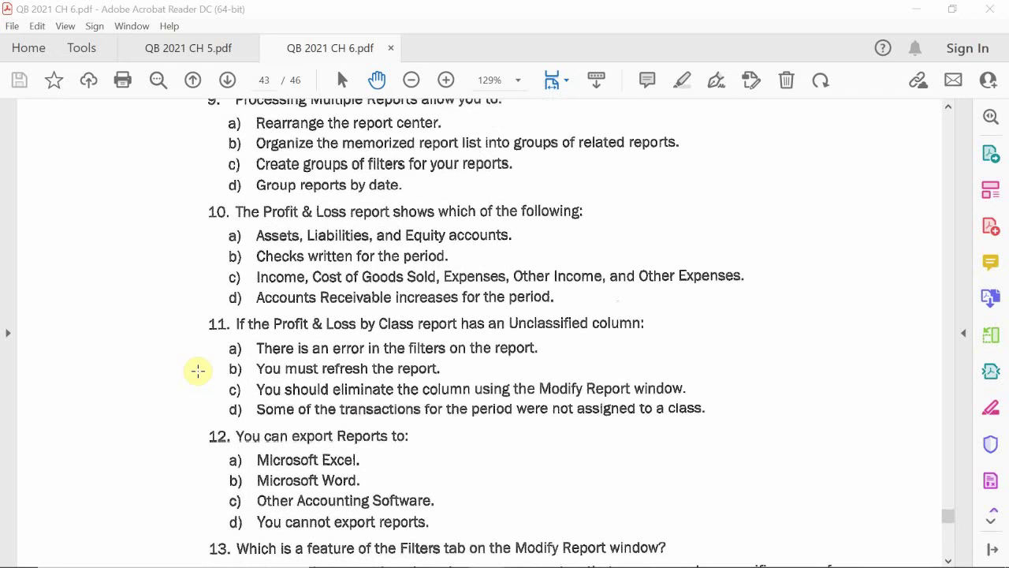
scroll(198, 371, "down", 1)
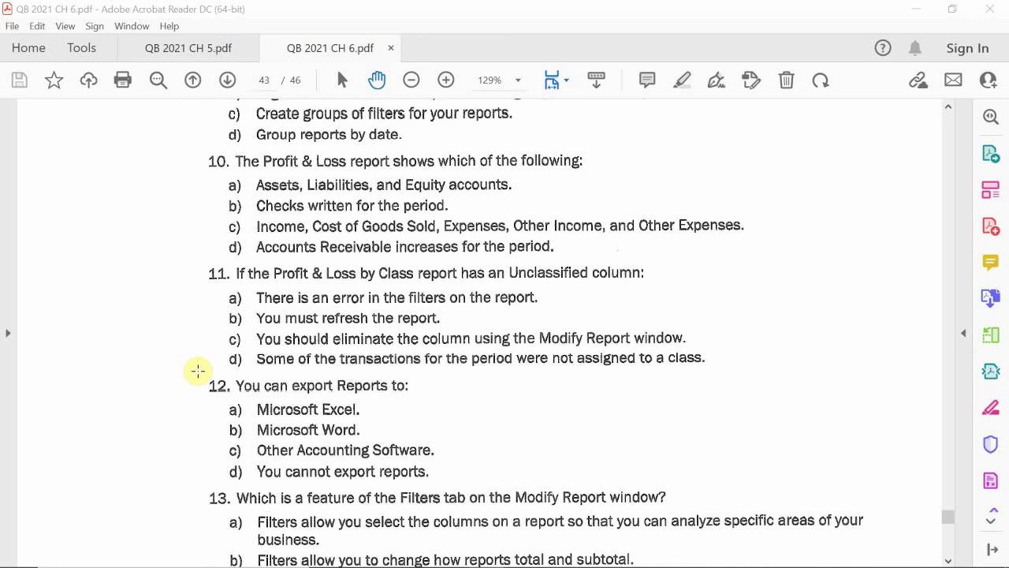
scroll(198, 371, "down", 3)
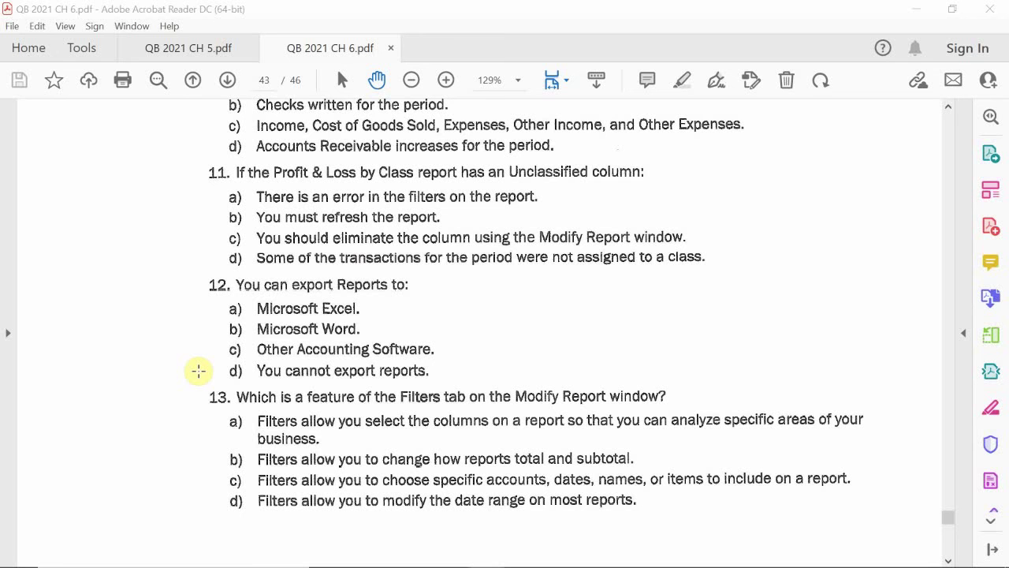
scroll(198, 371, "down", 2)
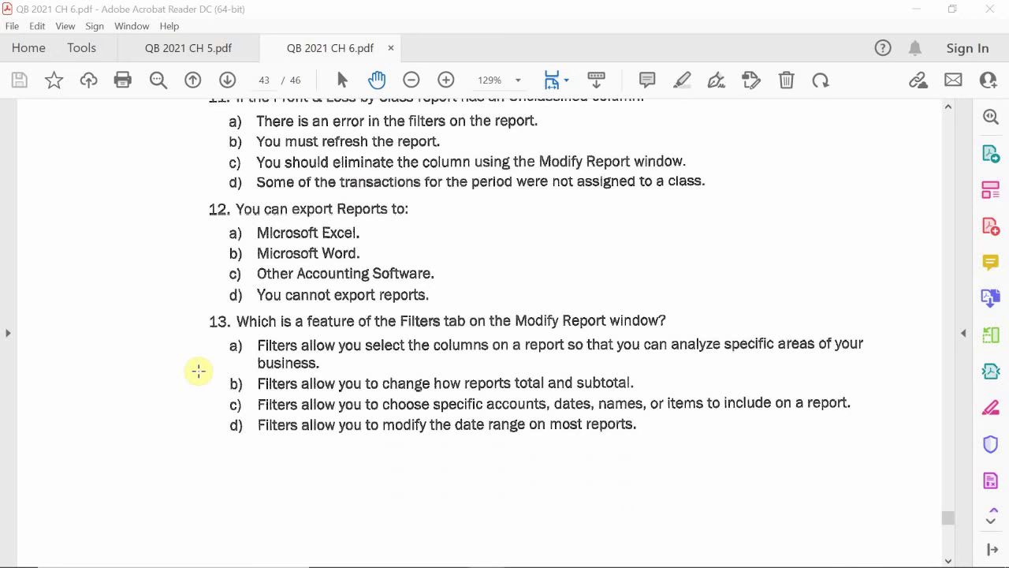
scroll(199, 371, "down", 1)
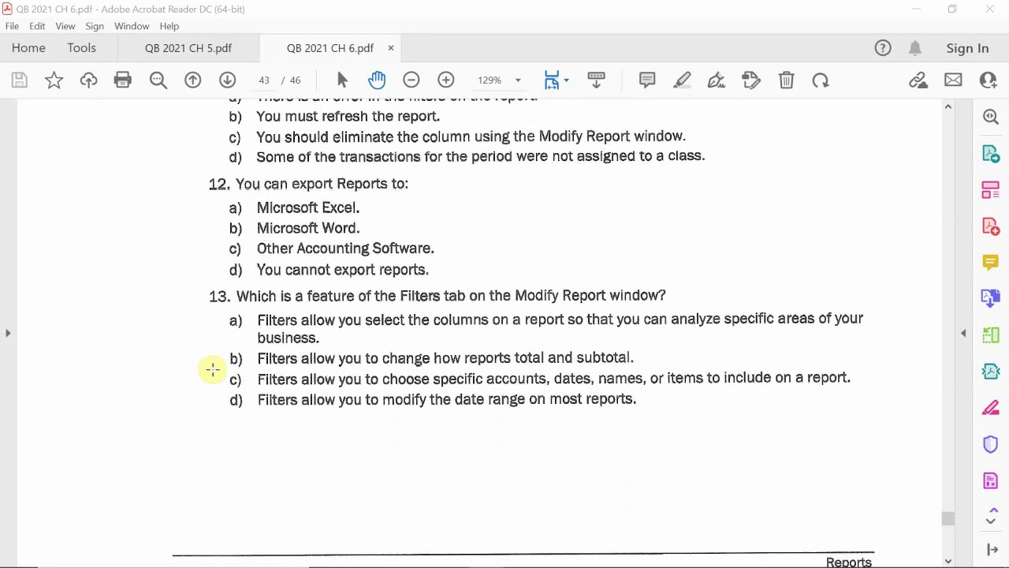
scroll(212, 369, "down", 1)
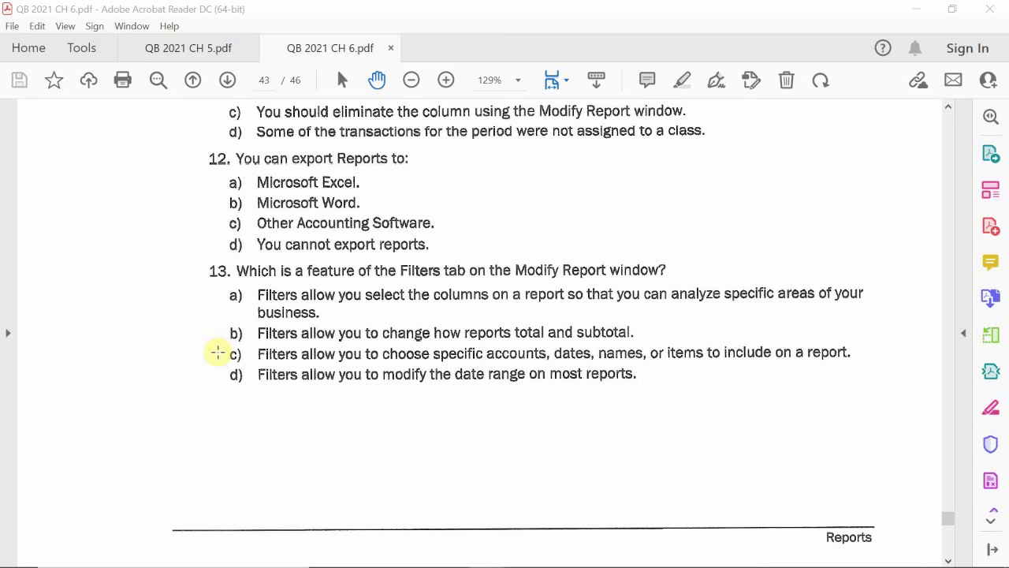
Examine Multiple Choice questions 14 and 15 on page 252, about choosing report columns and fitting reports to one page wide.
scroll(218, 352, "down", 10)
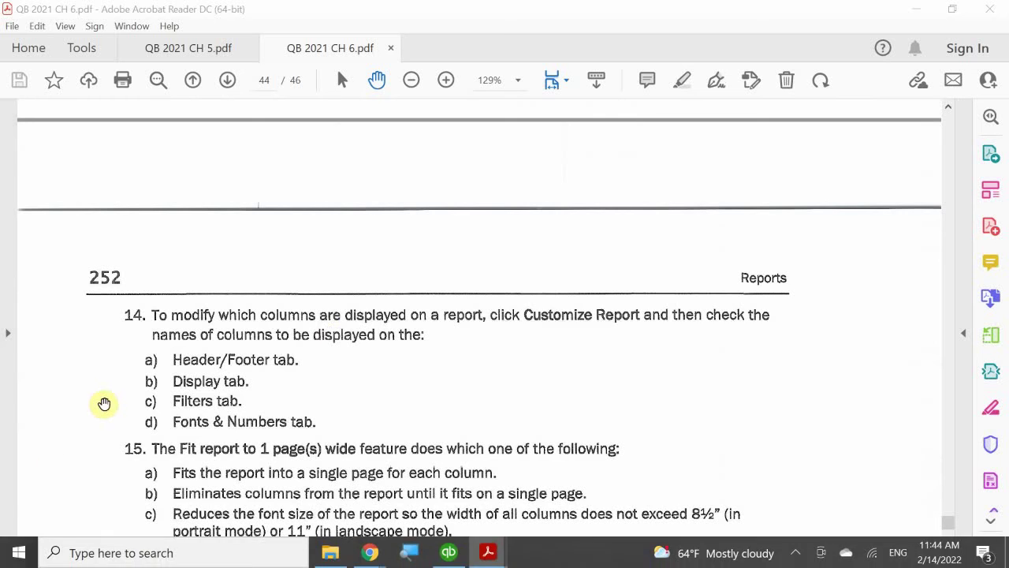
scroll(106, 402, "down", 2)
scroll(106, 402, "down", 1)
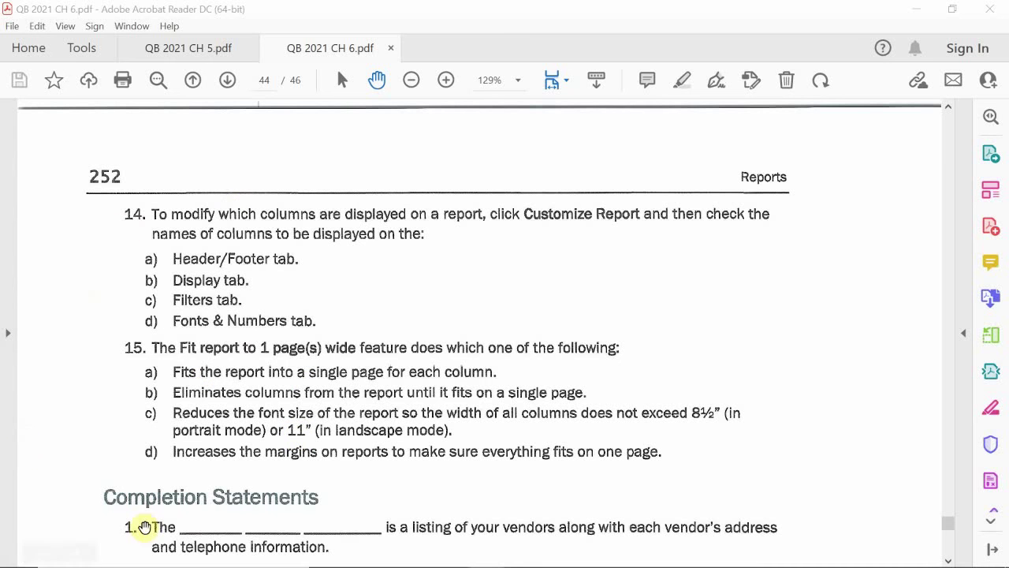
mouse_move(370, 563)
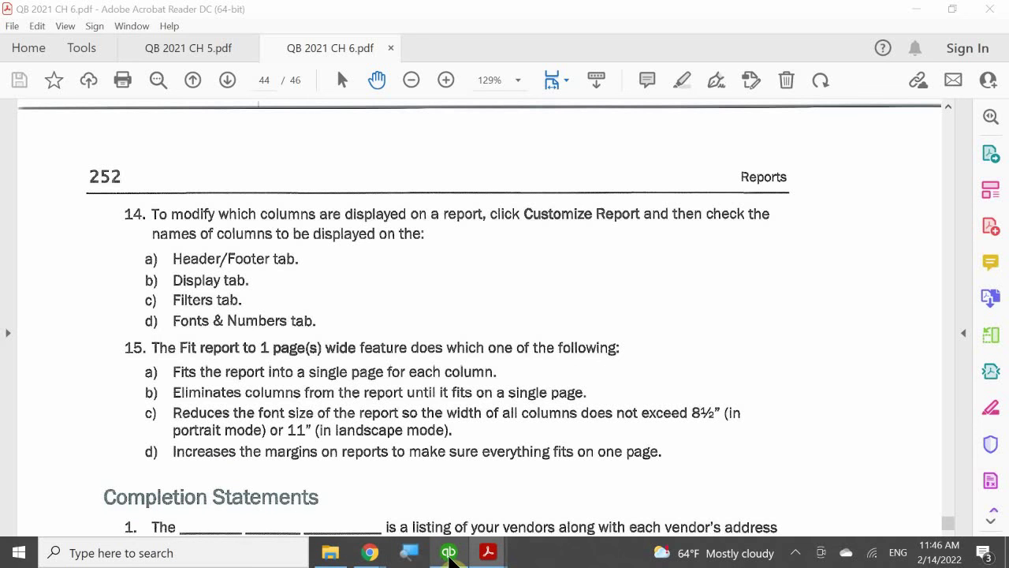
mouse_move(448, 557)
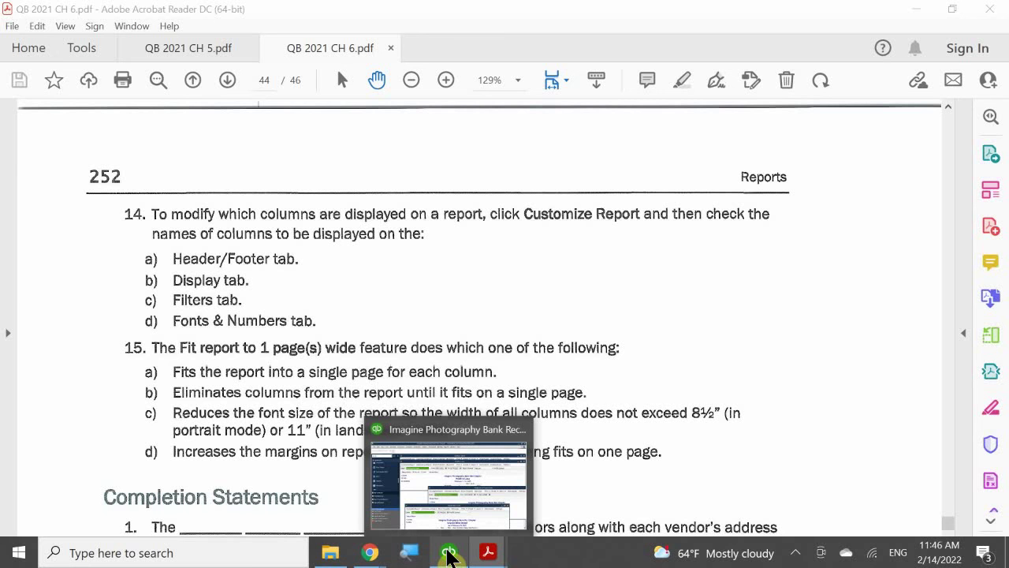
scroll(40, 244, "down", 3)
scroll(82, 258, "up", 2)
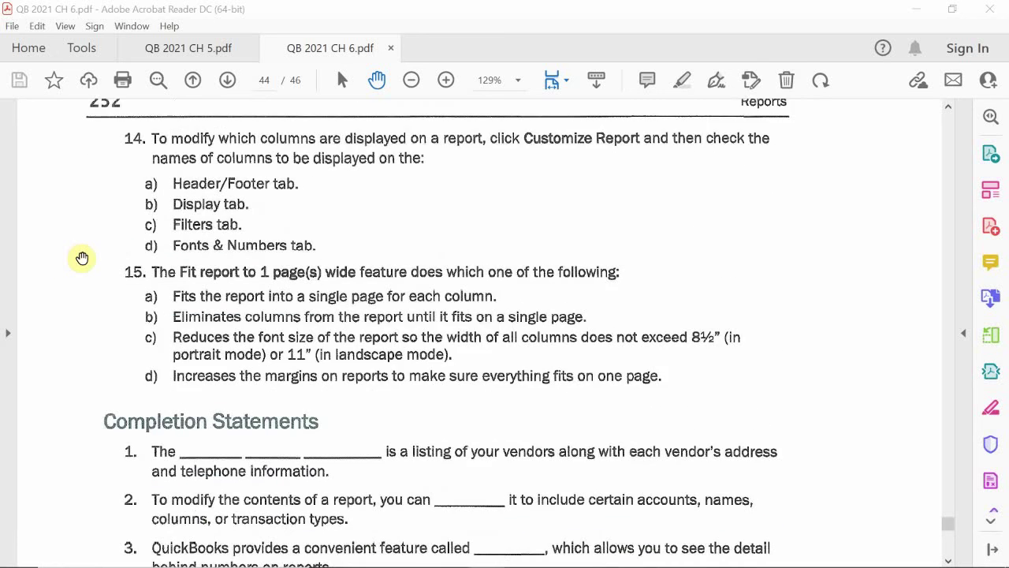
scroll(82, 258, "up", 2)
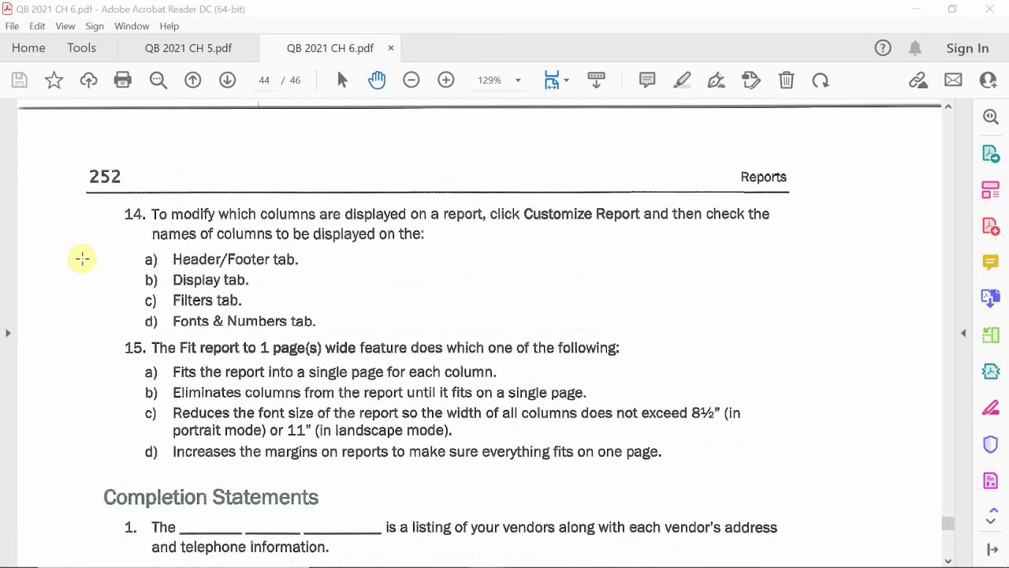
scroll(82, 258, "up", 1)
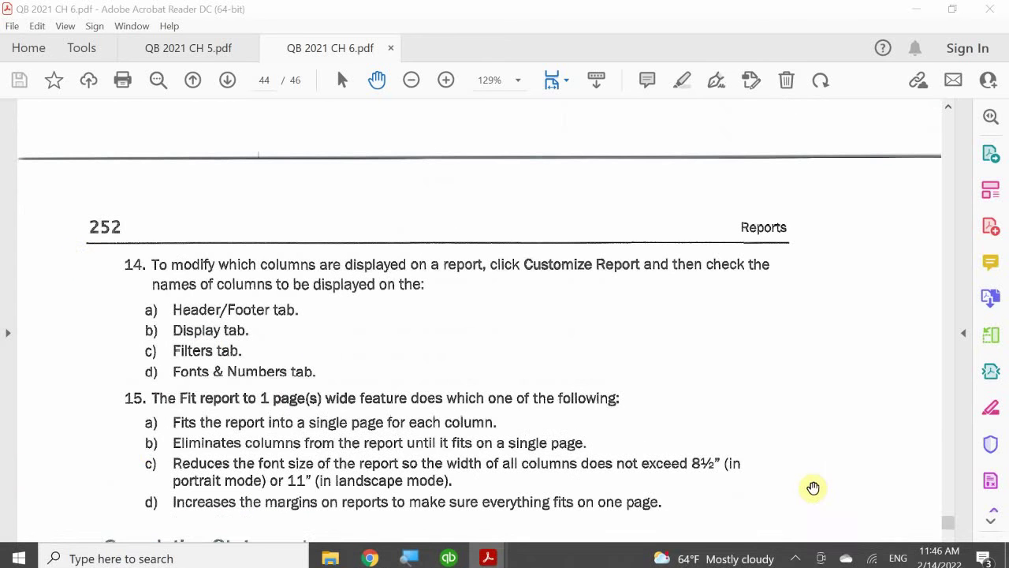
left_click(796, 553)
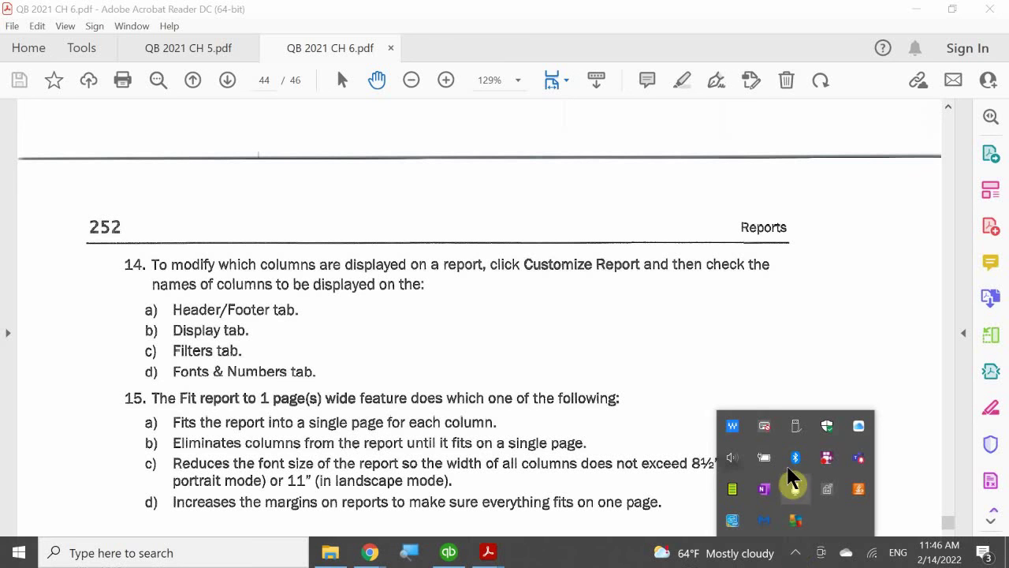